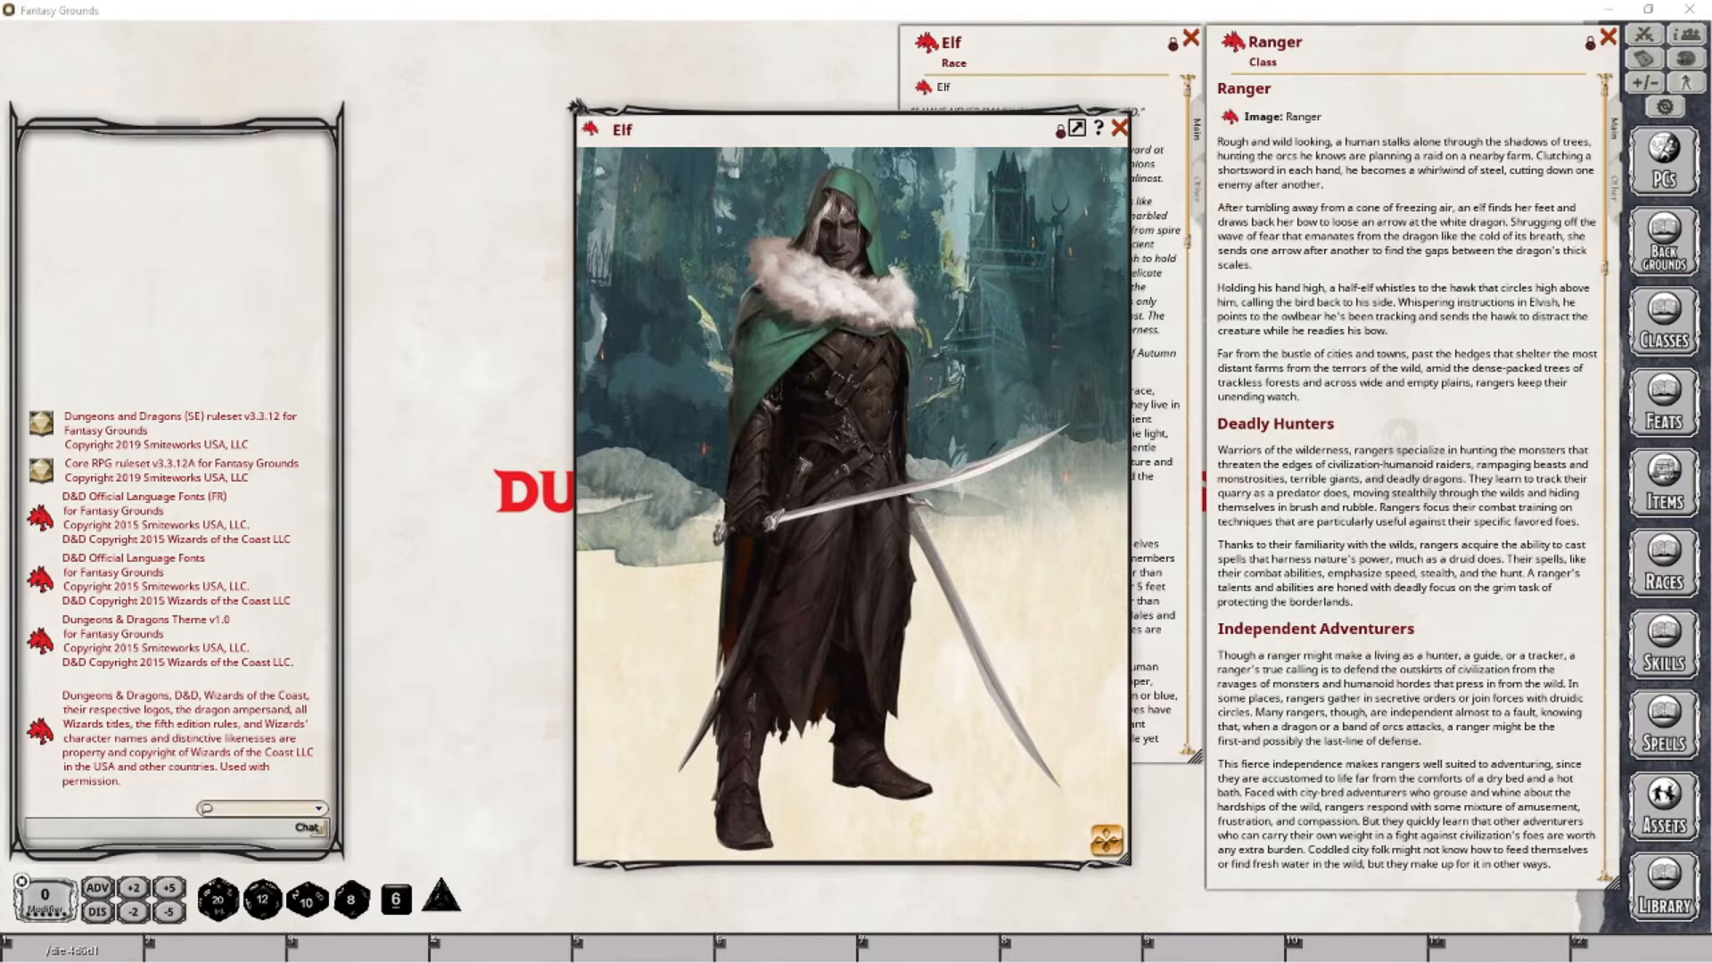
- Close the Elf image and race windows, and open the character wizard from the character selection, closing the selection list behind it
{"action": "left_click", "coordinate": [1120, 128]}
{"action": "left_click", "coordinate": [1191, 38]}
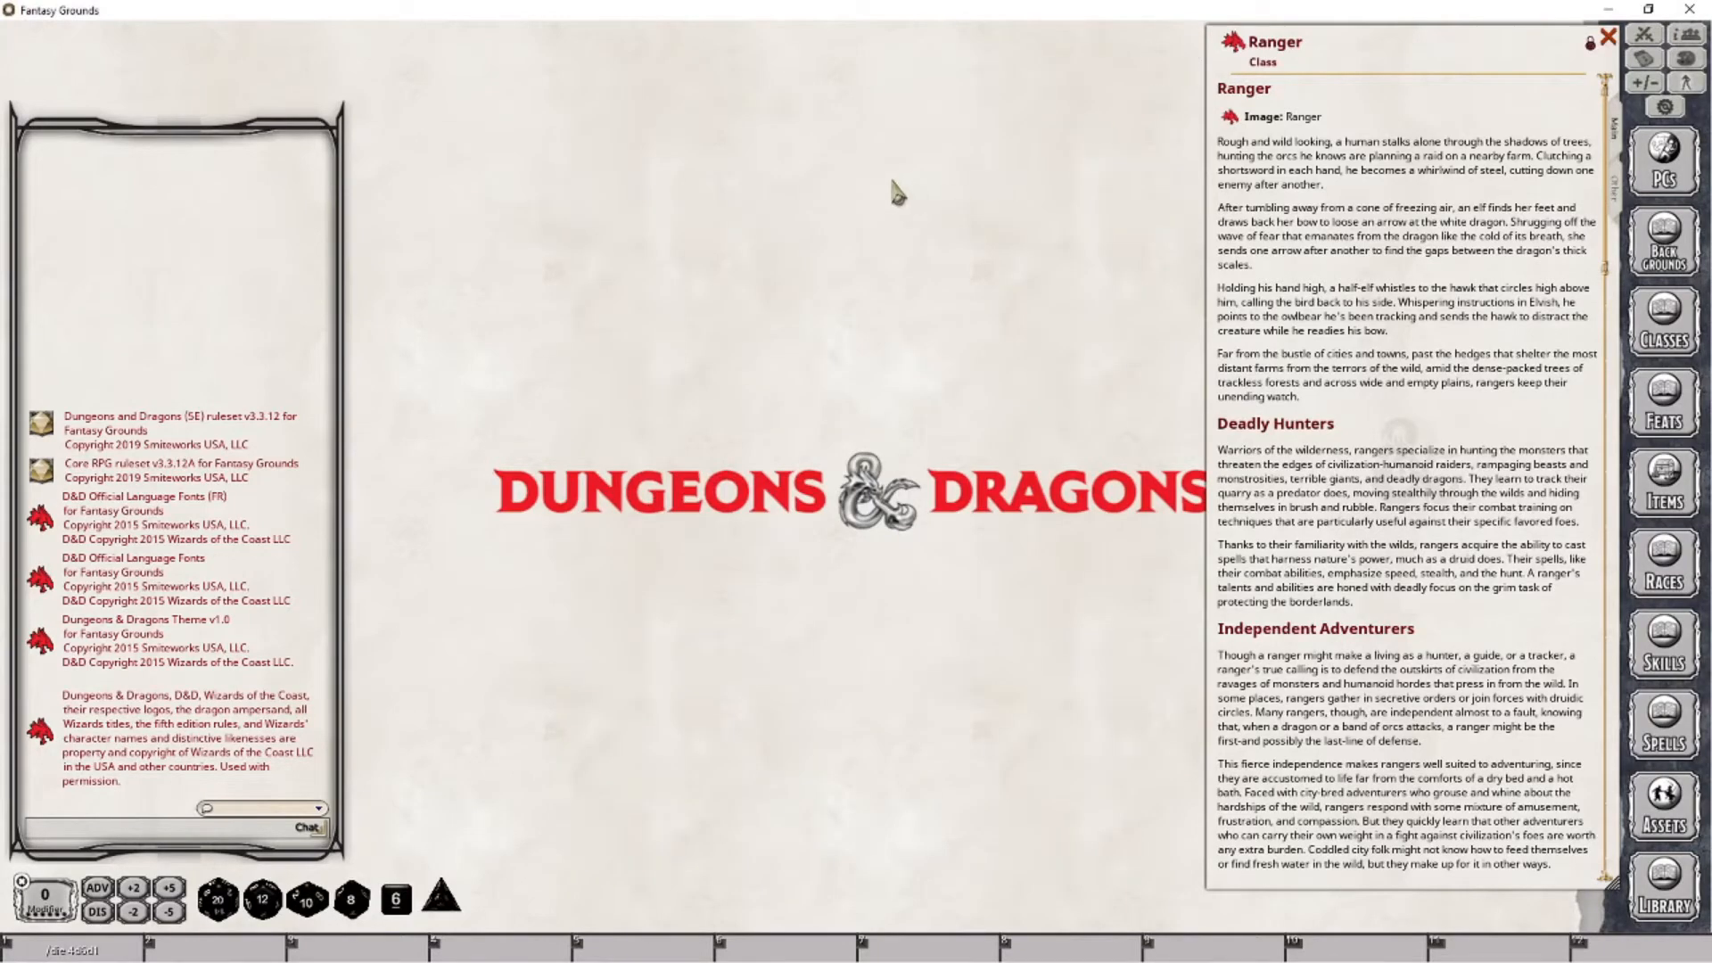
{"action": "left_click", "coordinate": [1666, 169]}
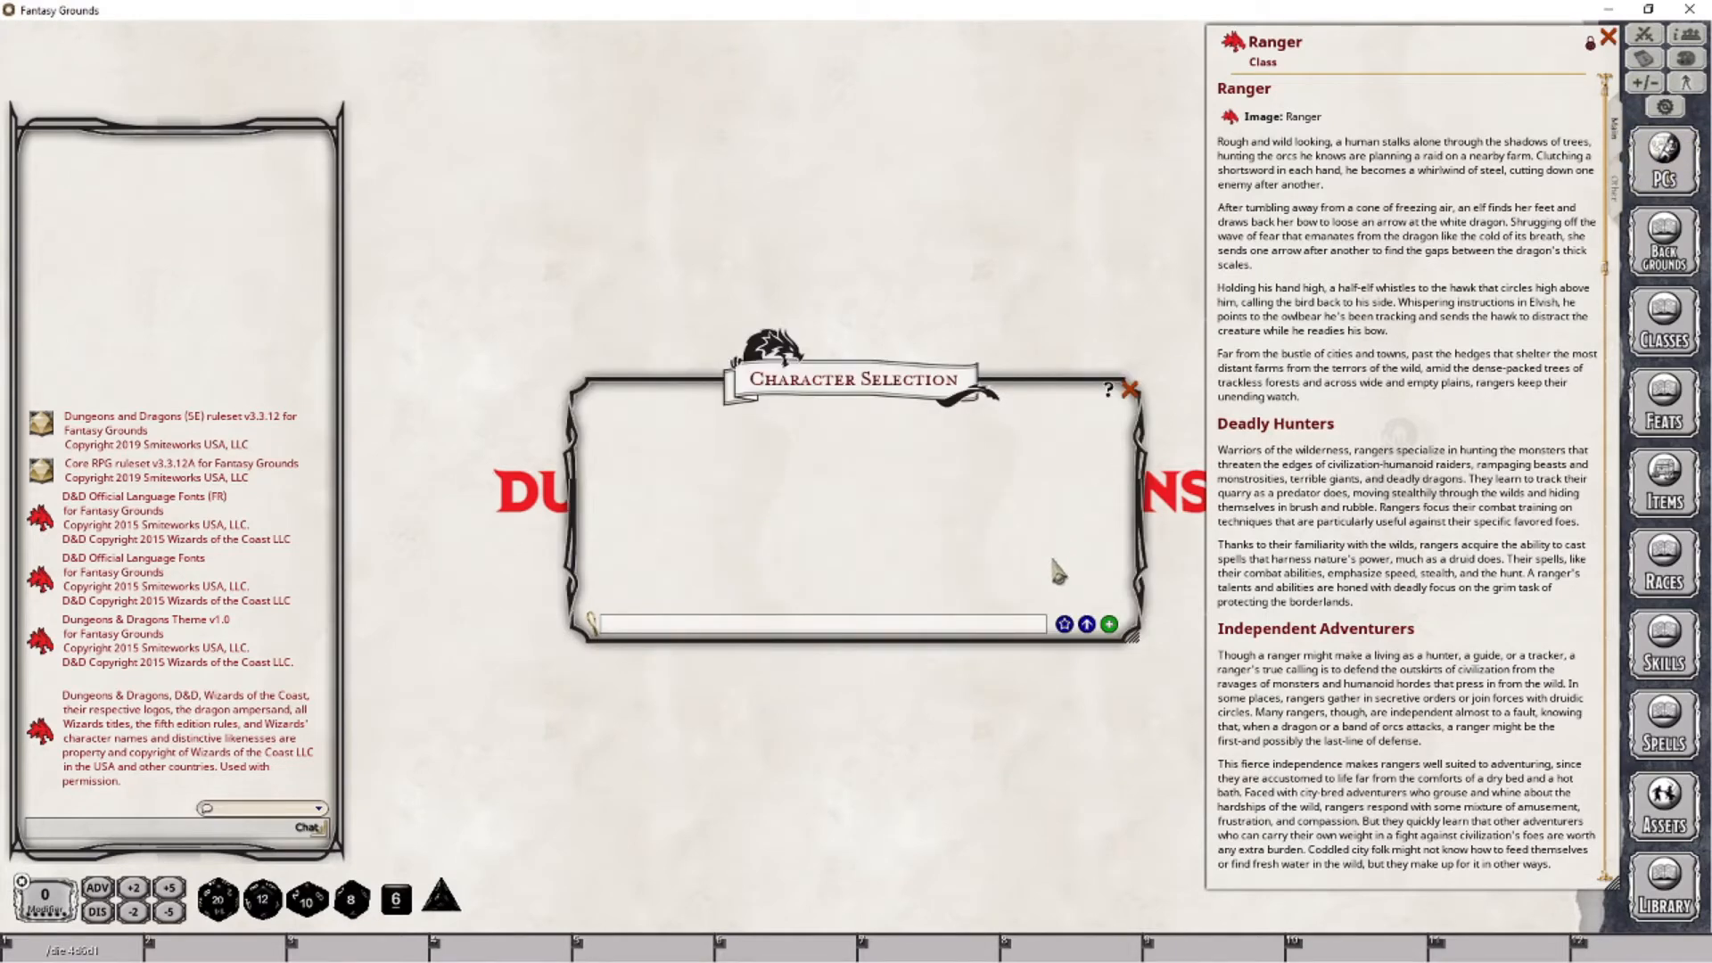
{"action": "left_click", "coordinate": [1067, 640]}
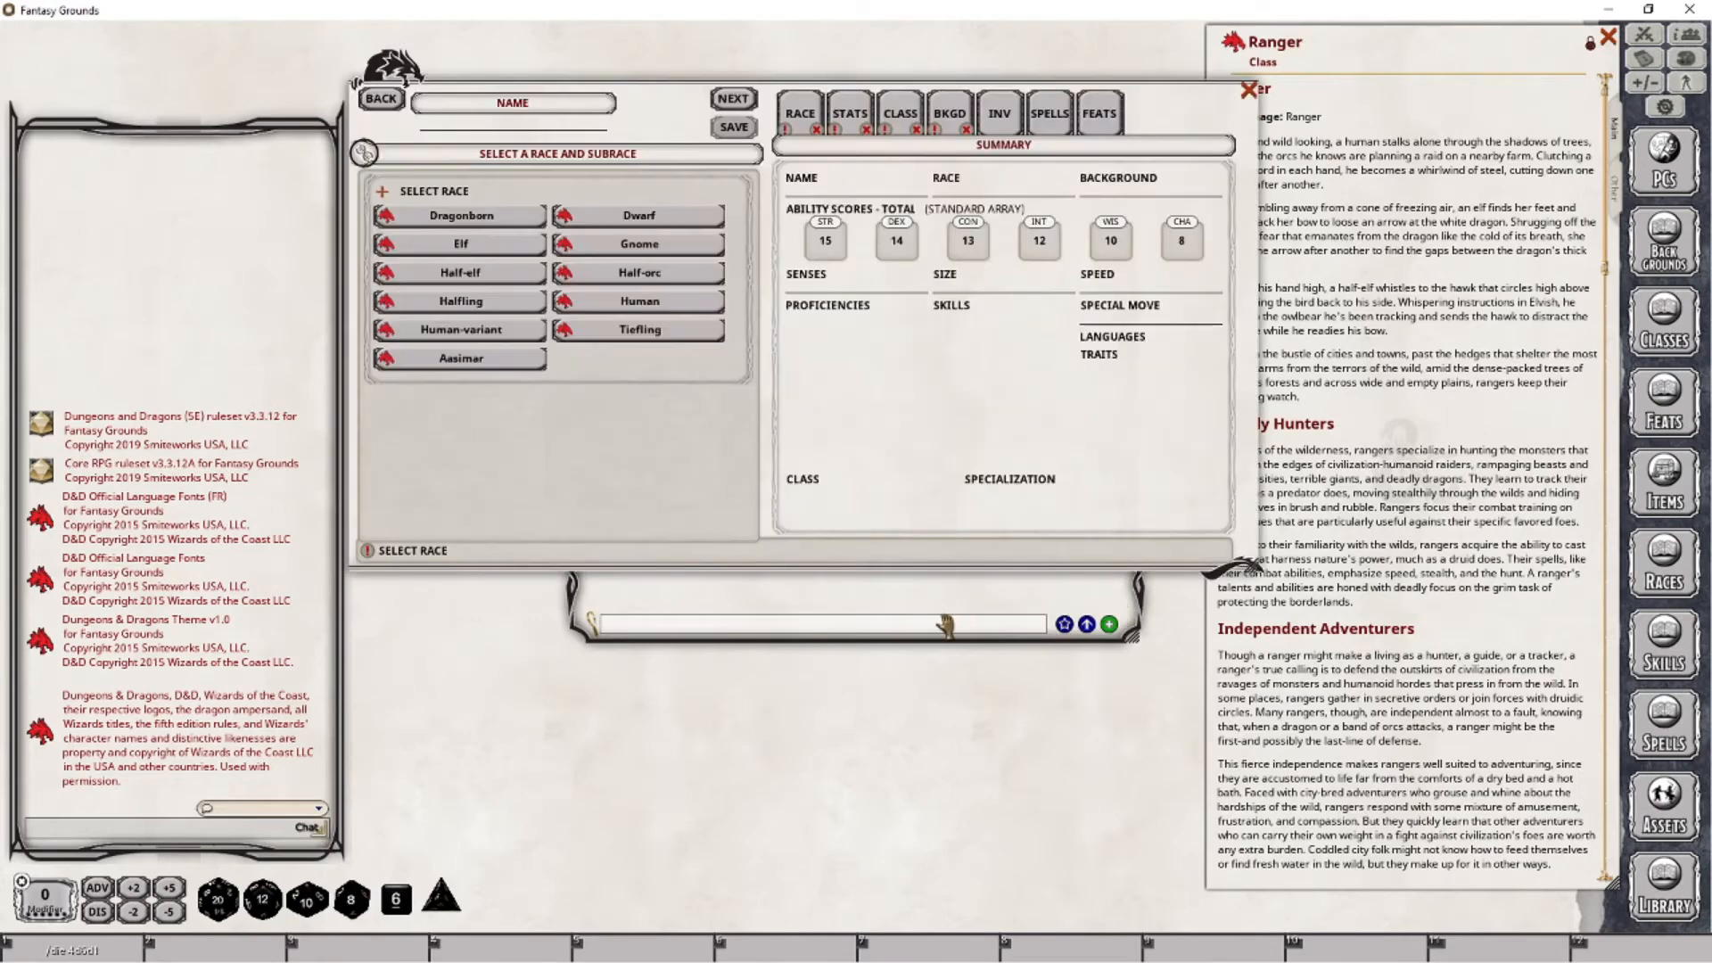
{"action": "left_click", "coordinate": [951, 609]}
{"action": "left_click", "coordinate": [1129, 389]}
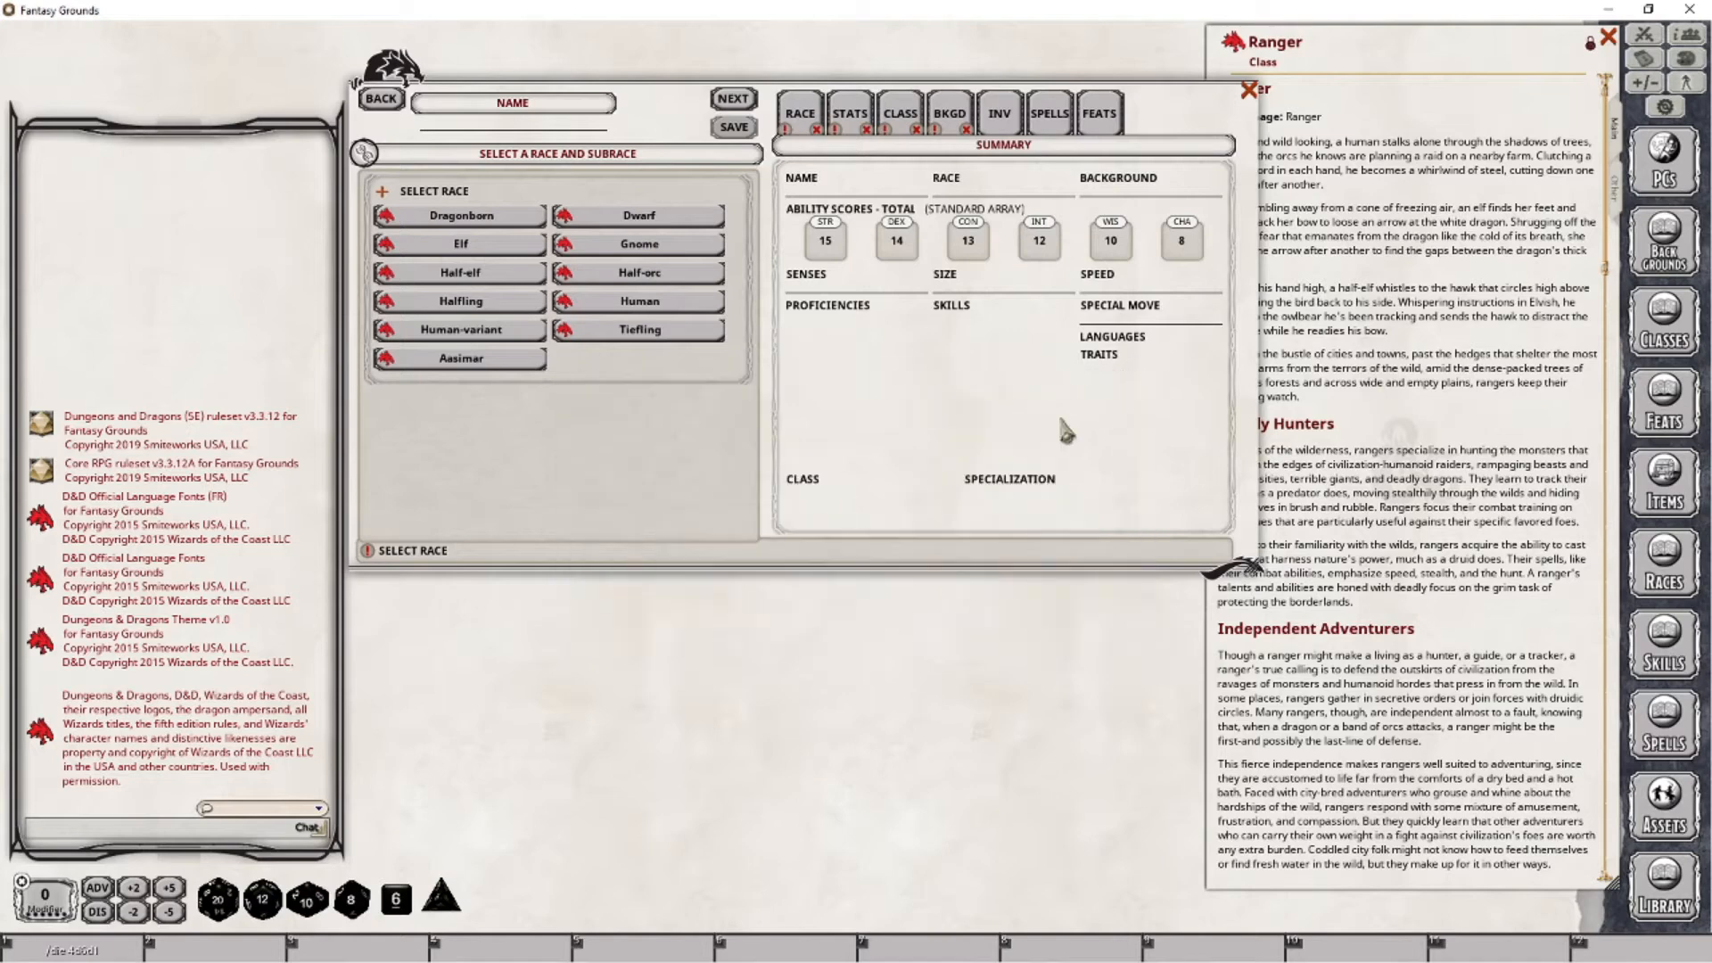
- Choose Elf as the character's race and Wood Elf as the subrace
{"action": "left_click", "coordinate": [420, 430]}
{"action": "left_click", "coordinate": [474, 249]}
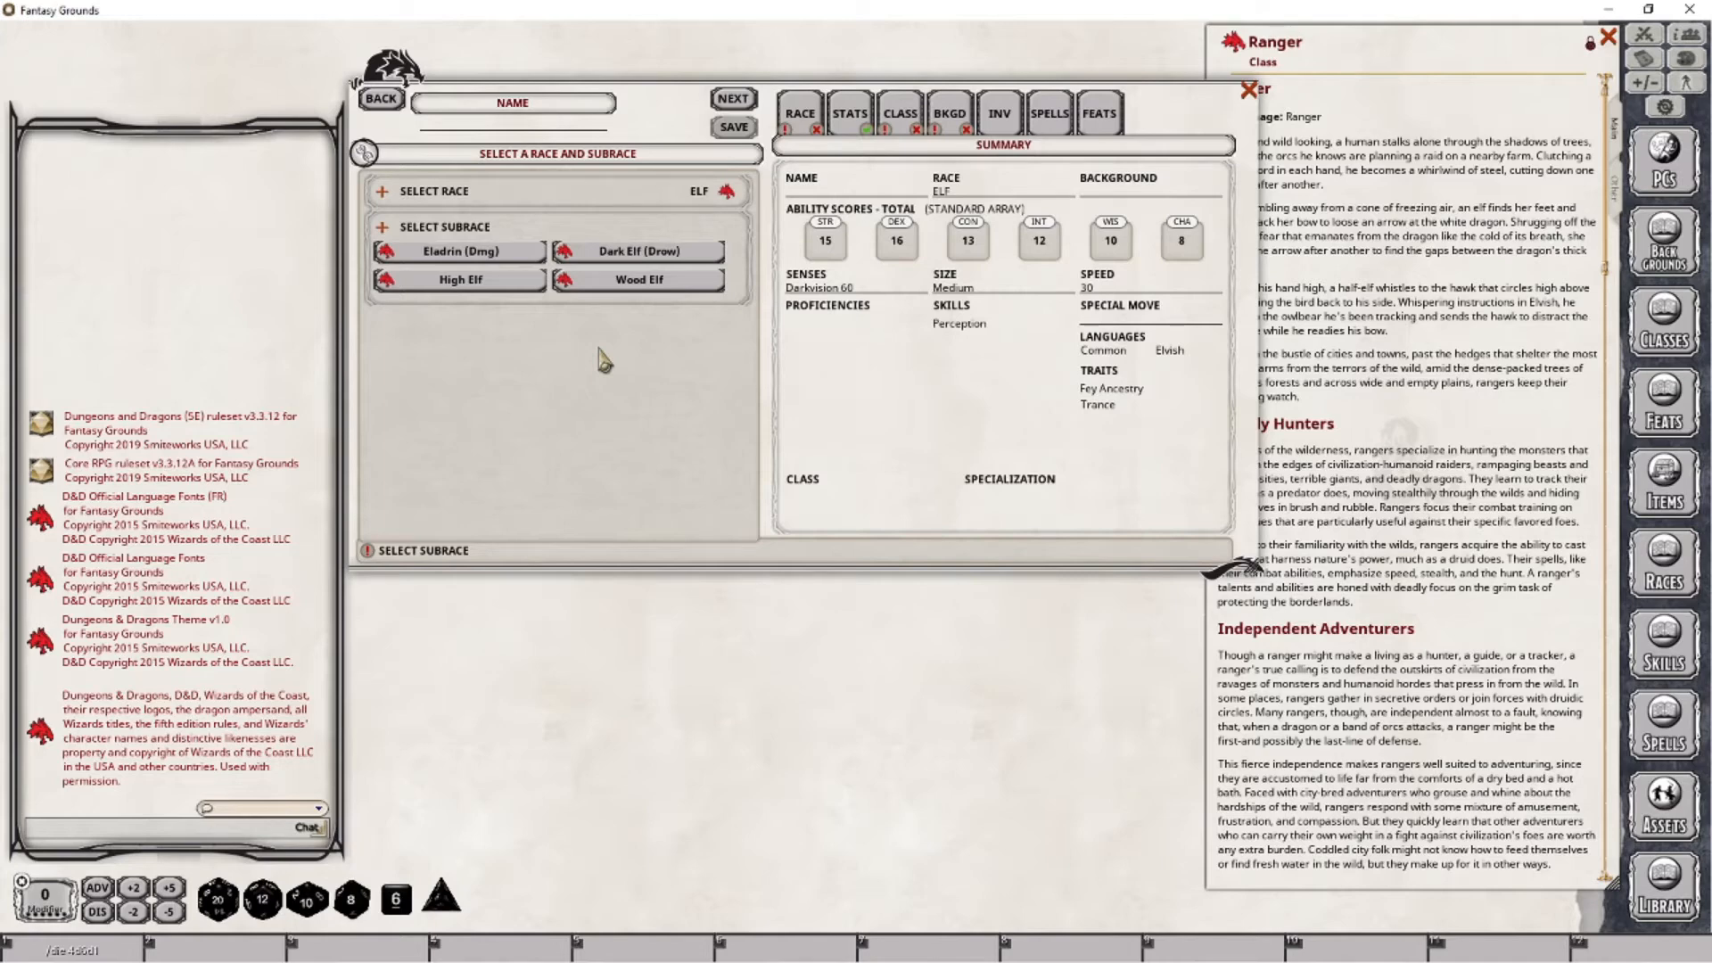
{"action": "left_click", "coordinate": [630, 281]}
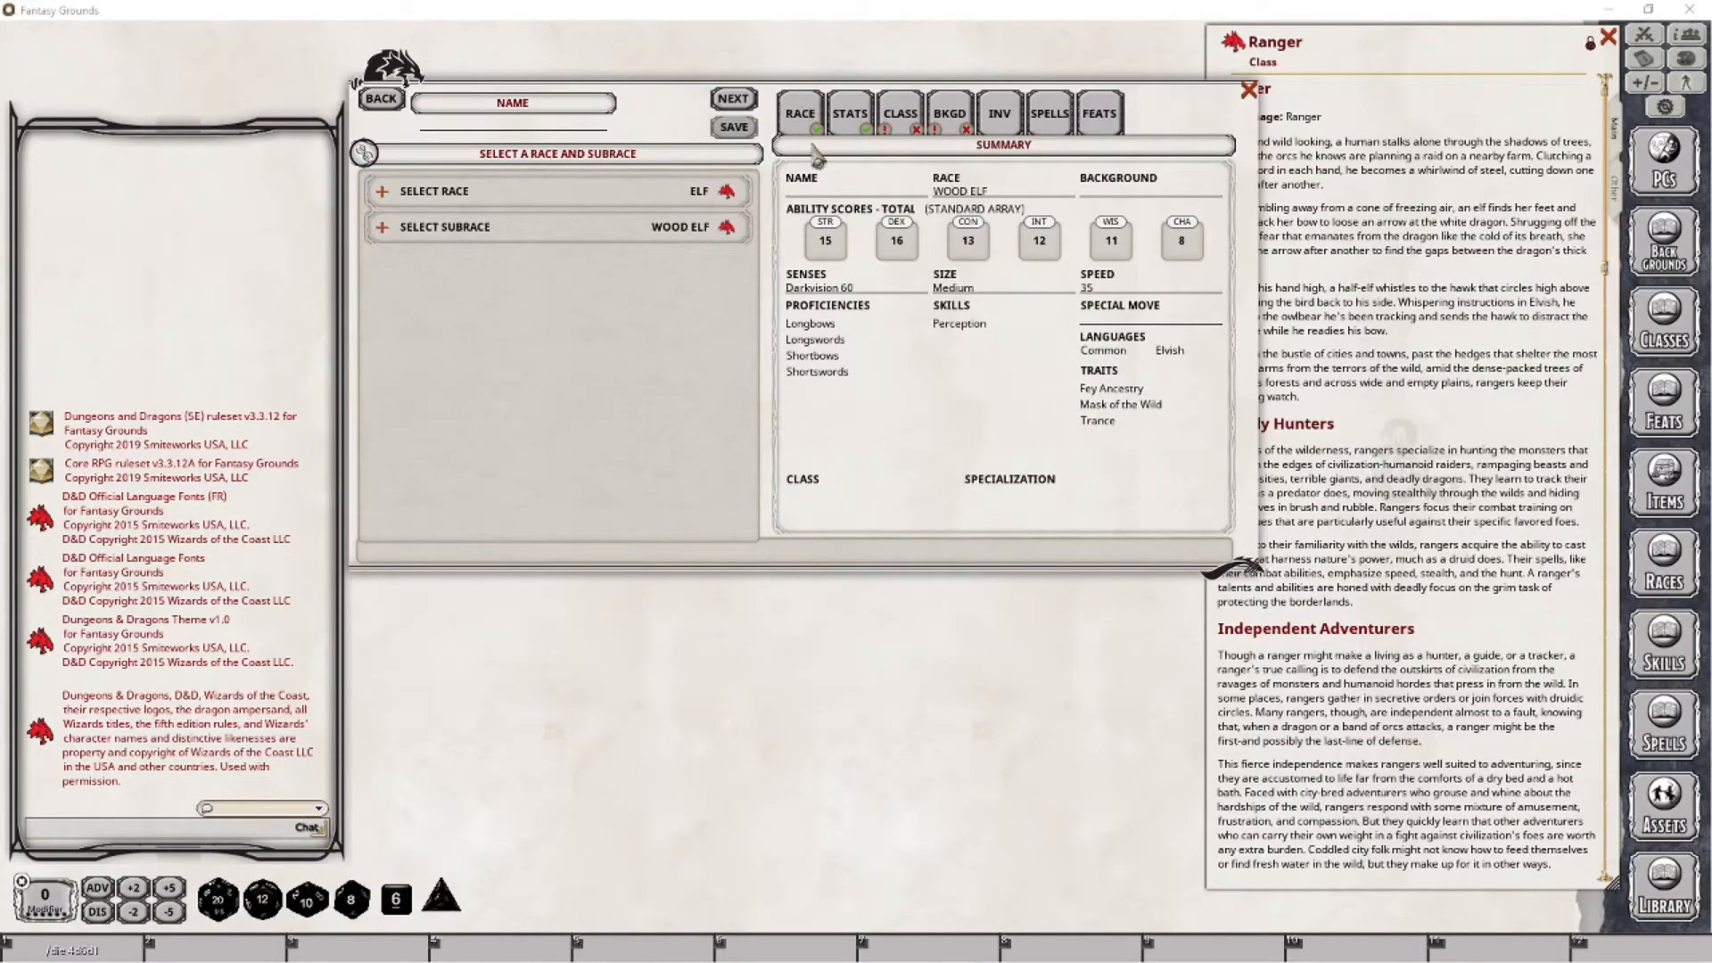
- Generate the ability scores by Dice Roll with one reroll, and swap scores so that base Dexterity and Wisdom are both 16
{"action": "left_click", "coordinate": [848, 129]}
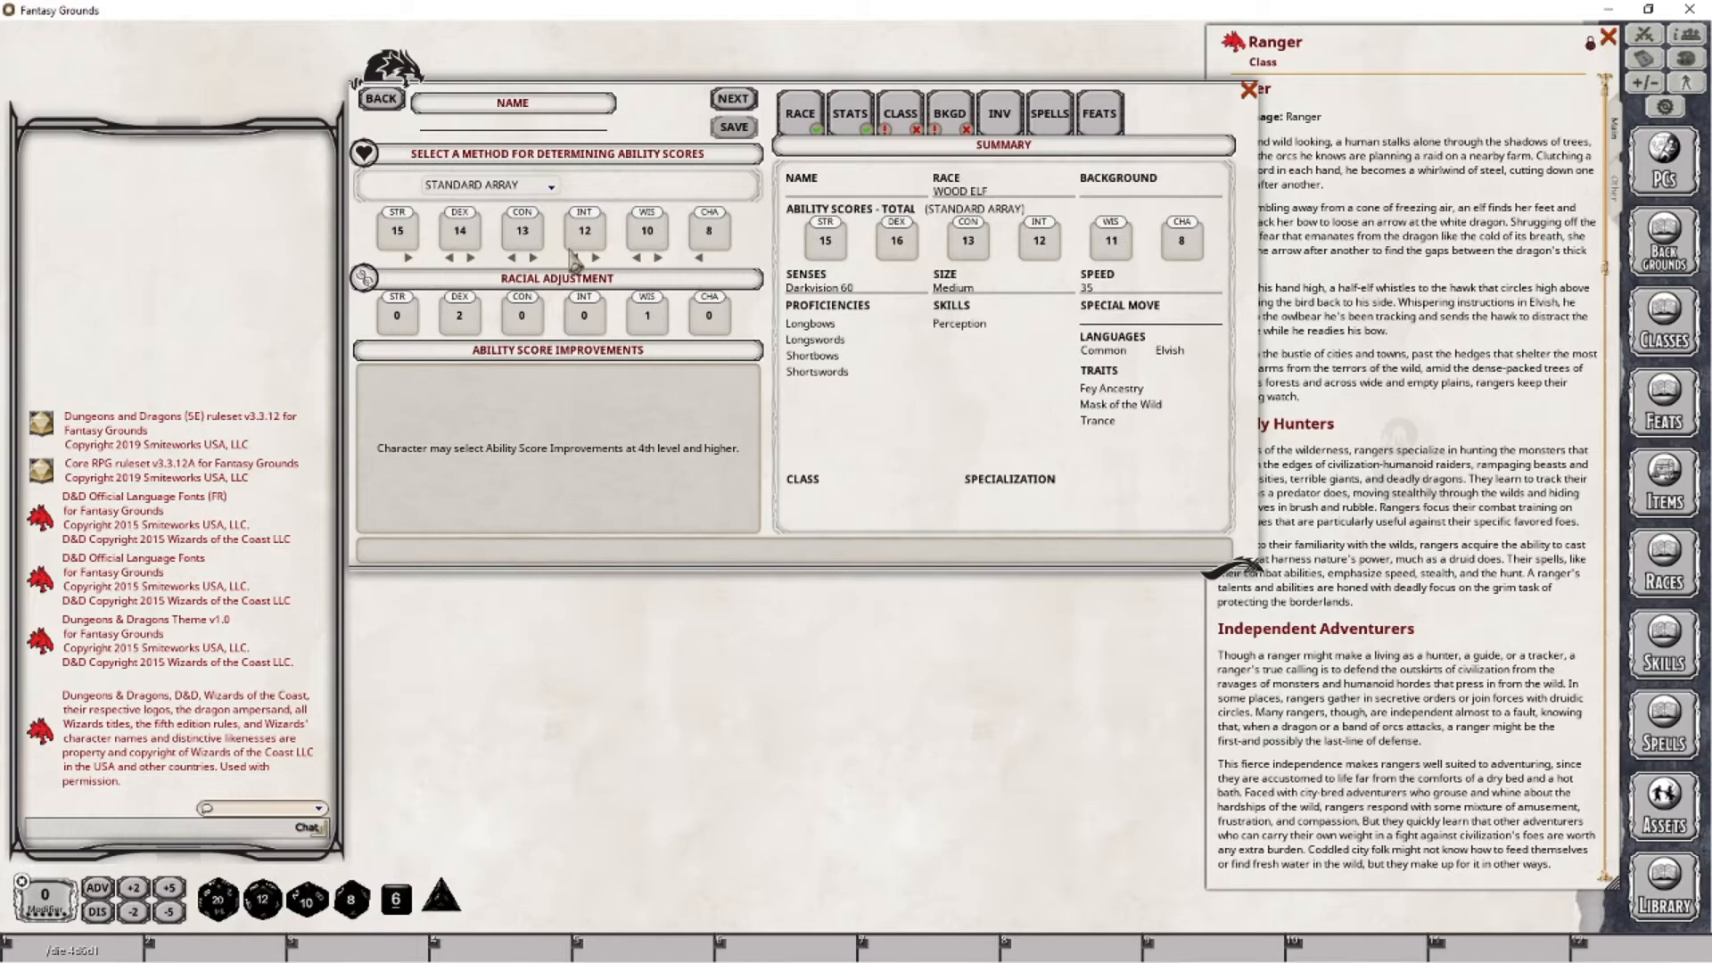
{"action": "left_click", "coordinate": [551, 186]}
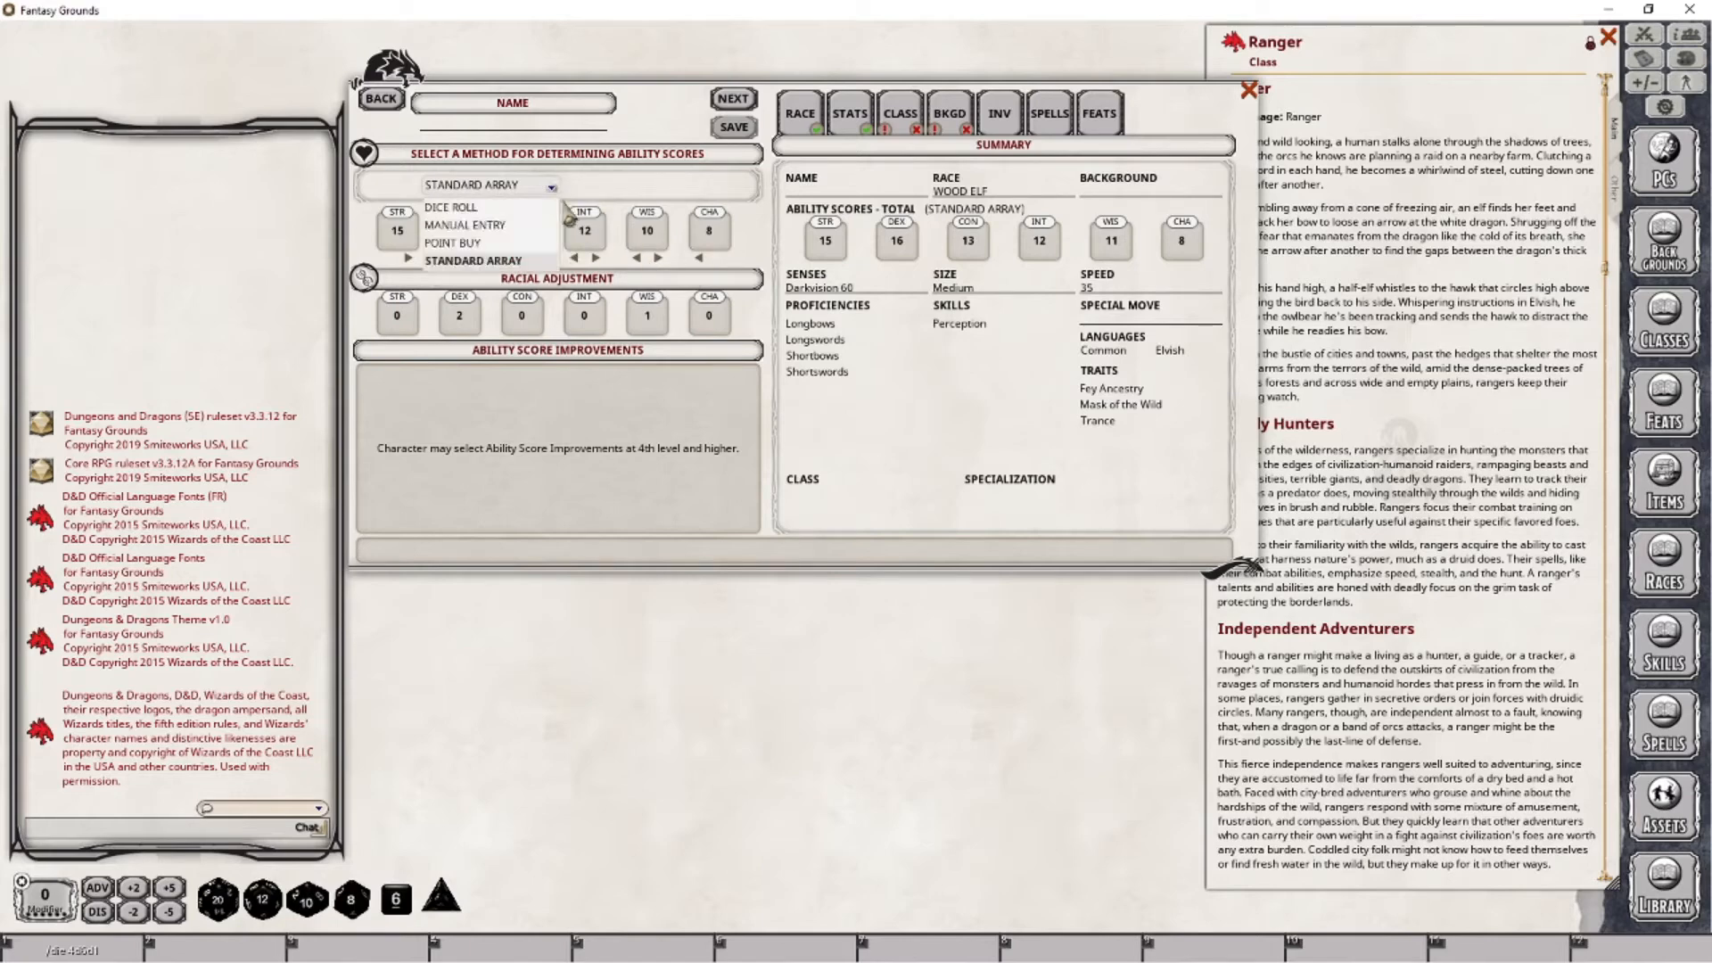
{"action": "left_click", "coordinate": [460, 207]}
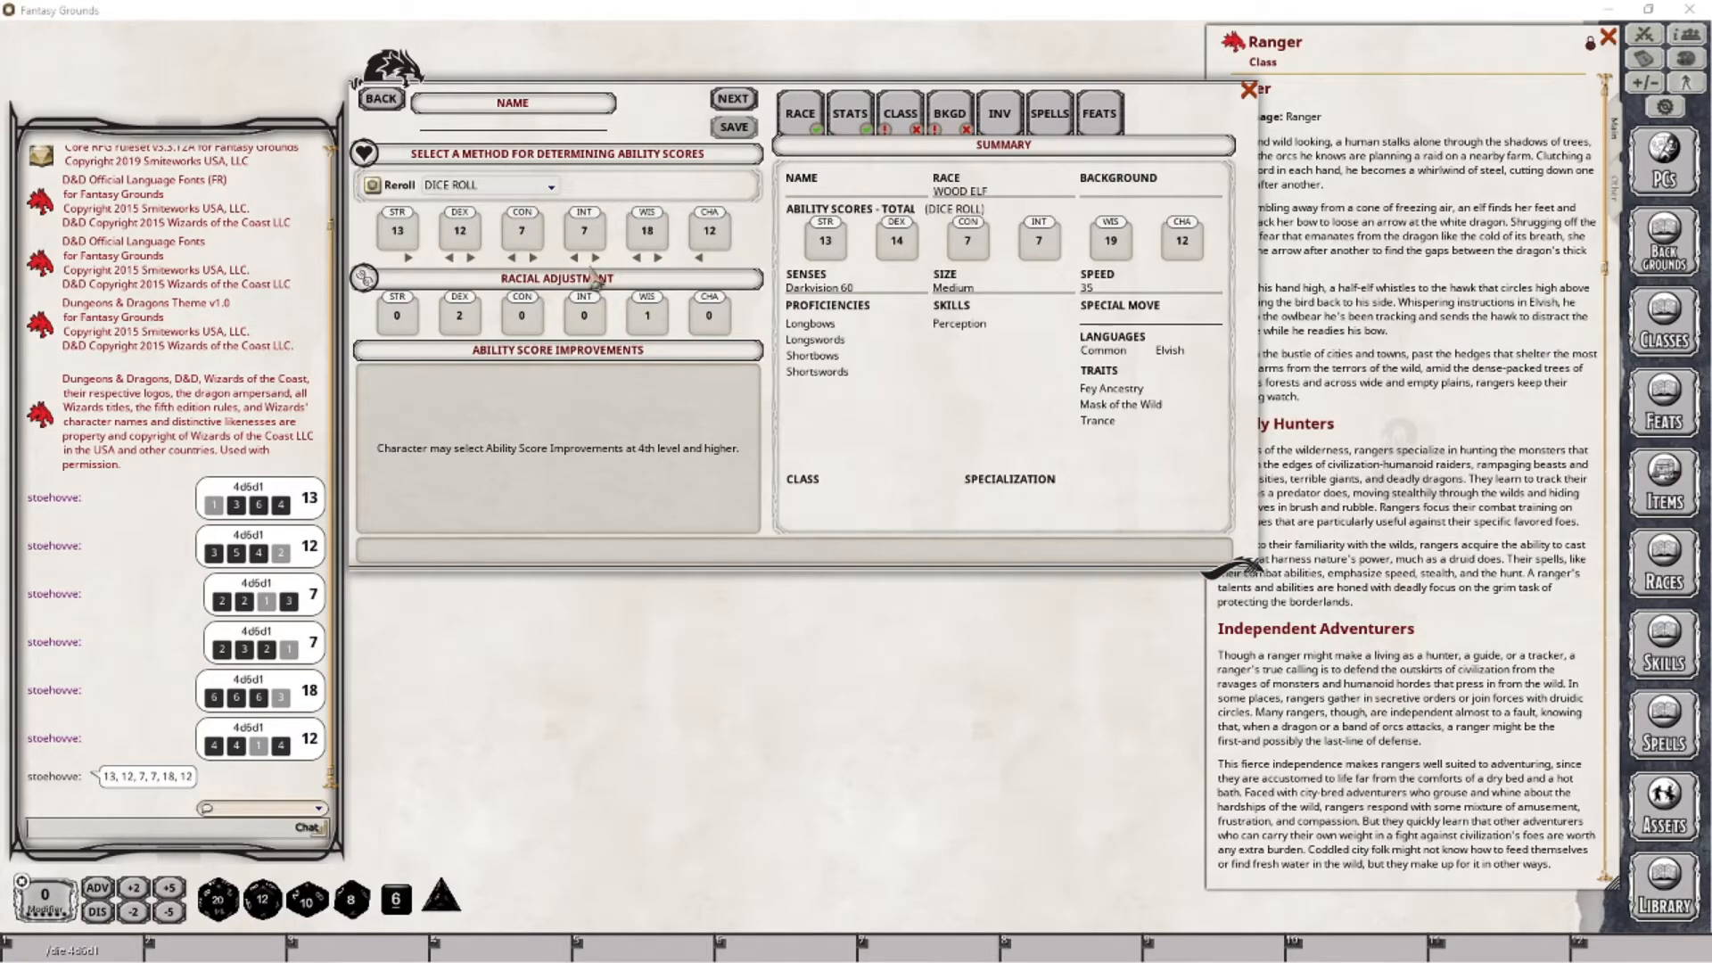
{"action": "left_click", "coordinate": [373, 186]}
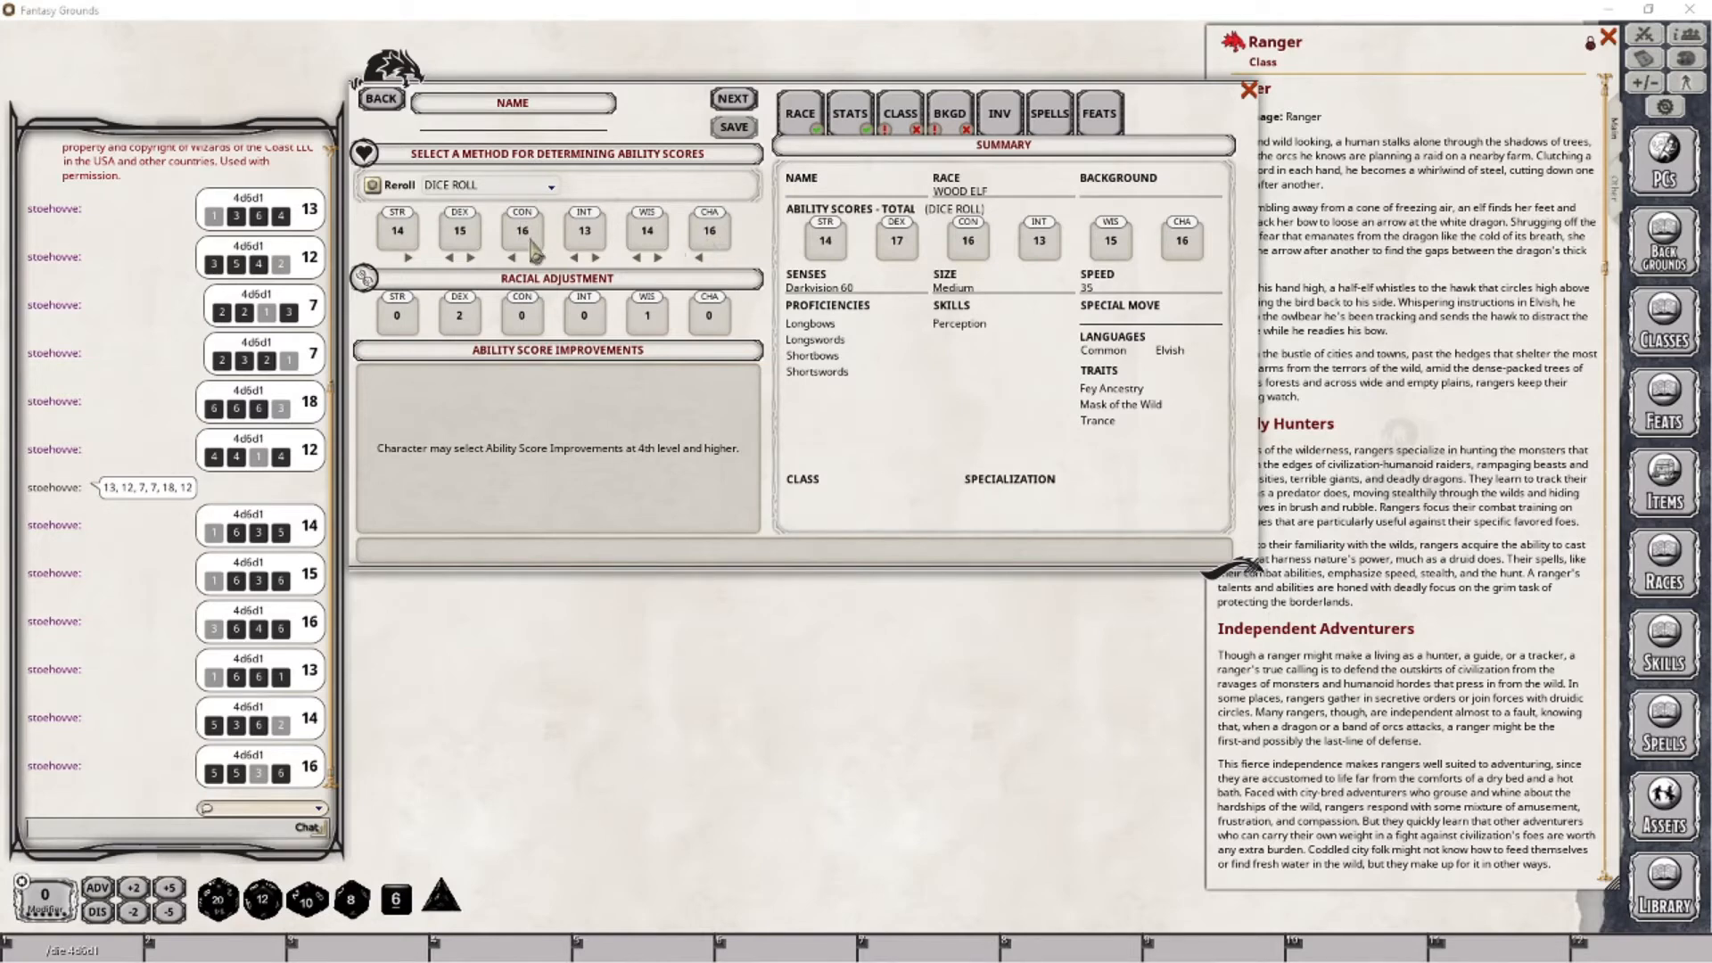
{"action": "left_click", "coordinate": [512, 258]}
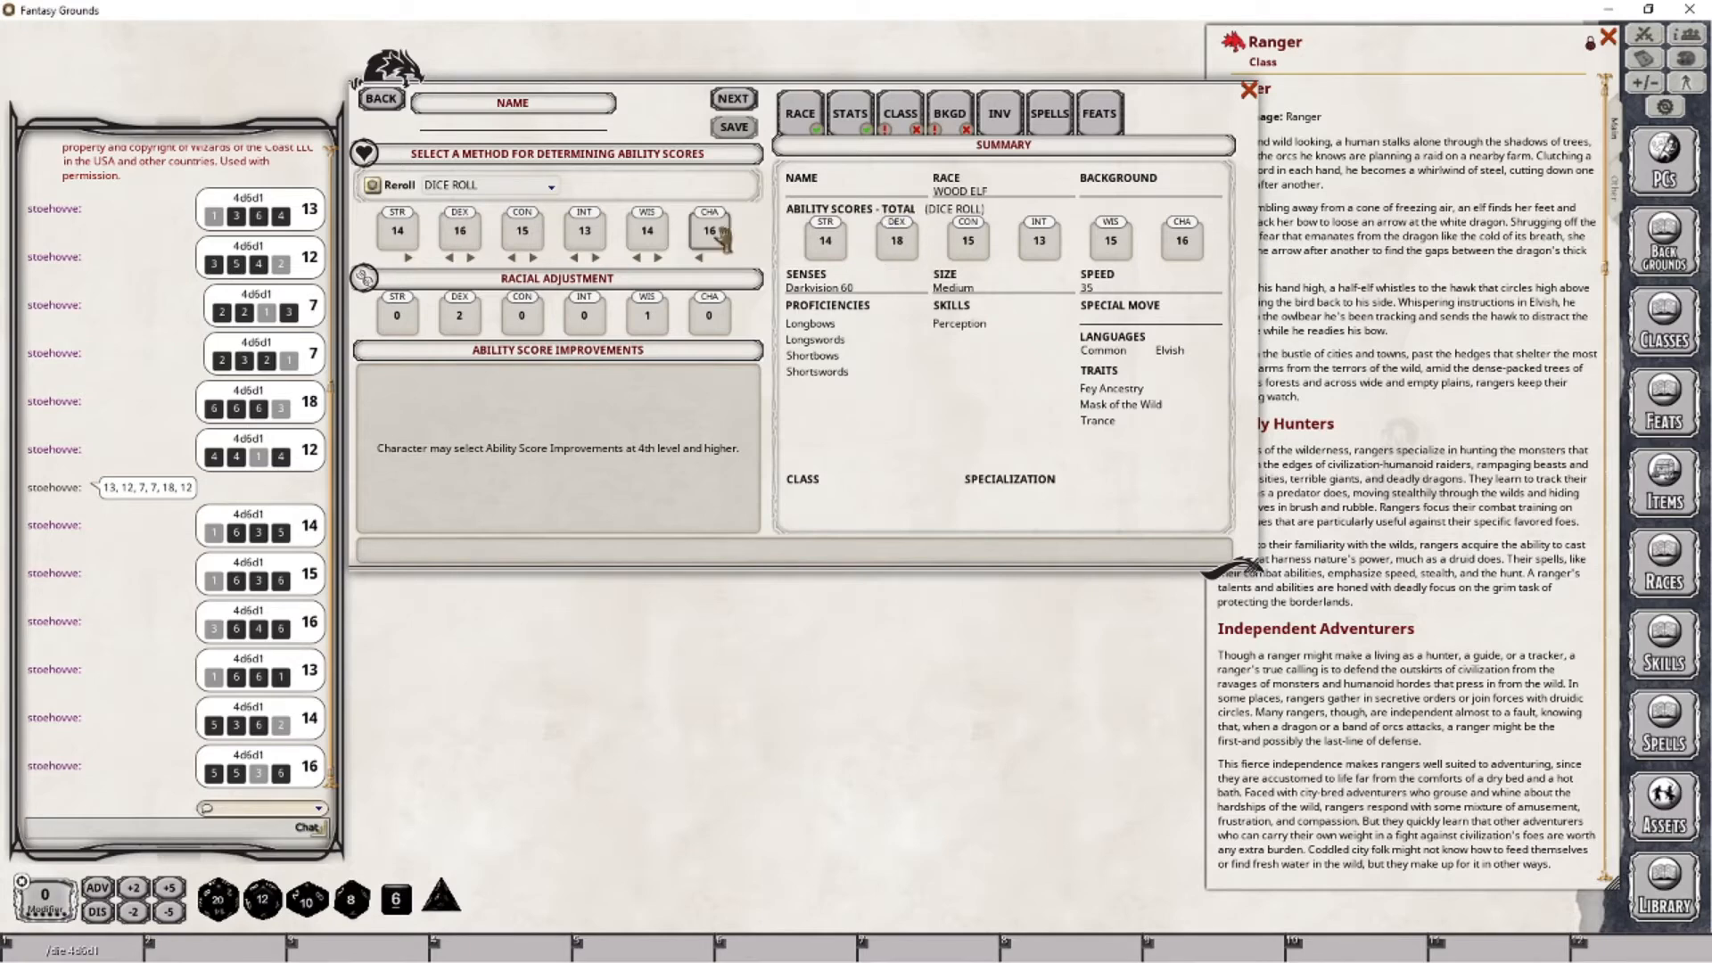
{"action": "left_click_drag", "start_coordinate": [708, 236], "coordinate": [659, 235]}
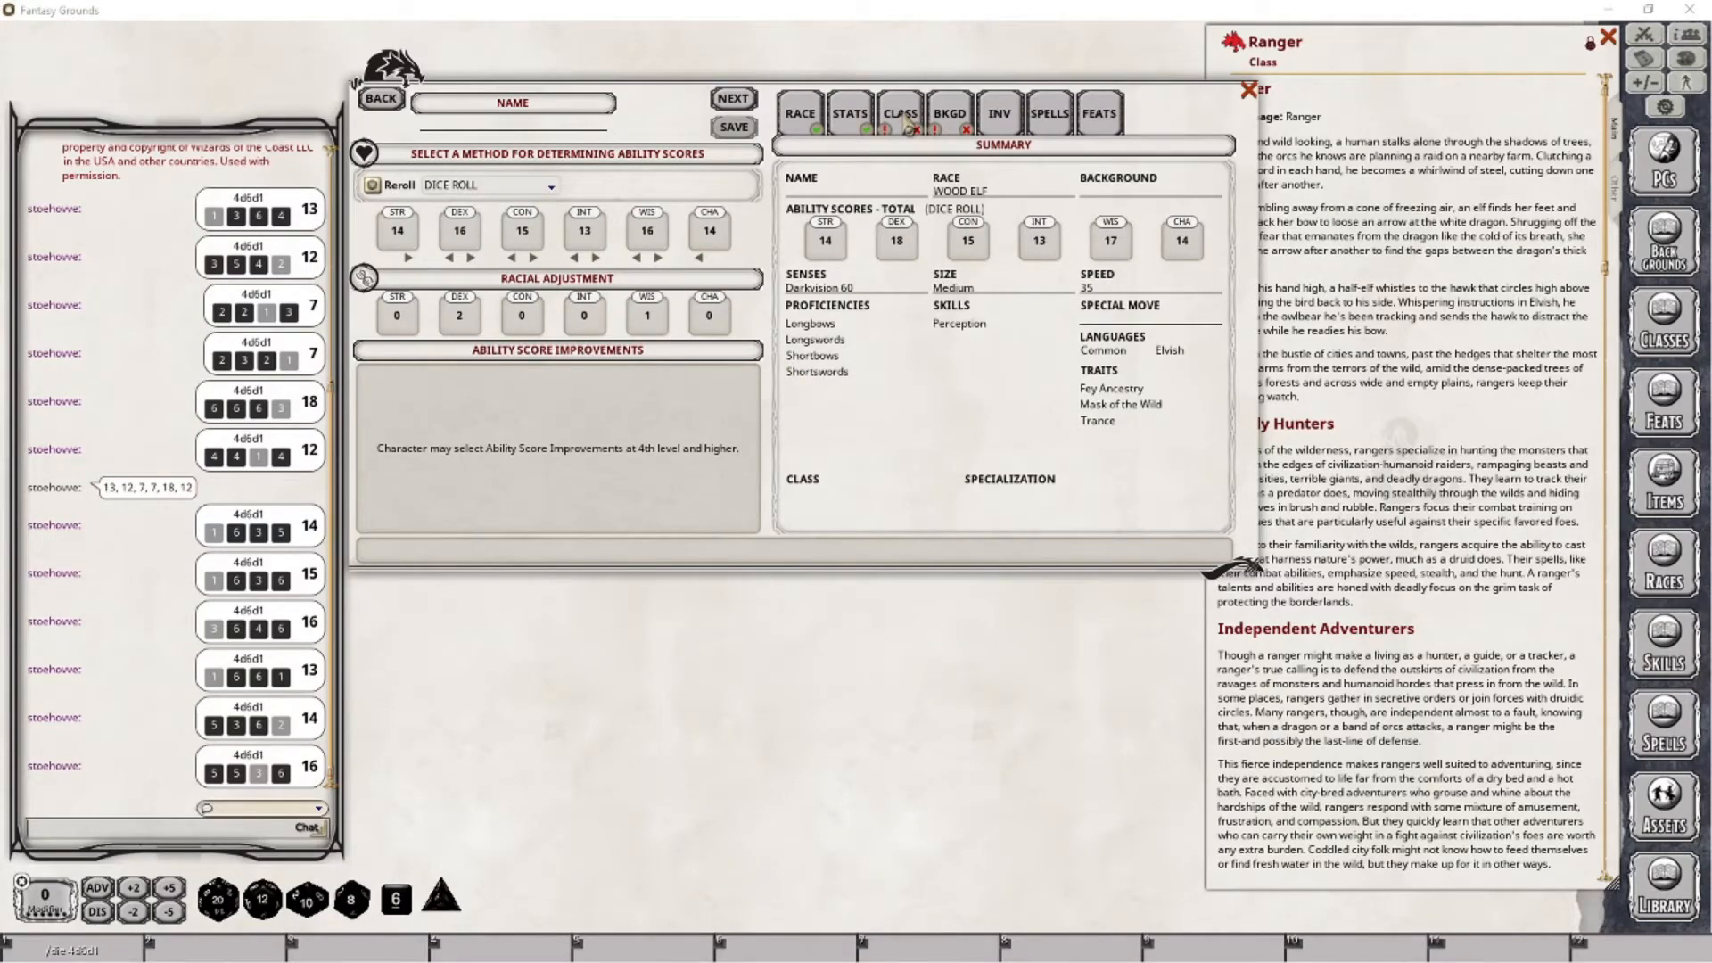
- Choose Ranger as the character's class
{"action": "left_click", "coordinate": [743, 102]}
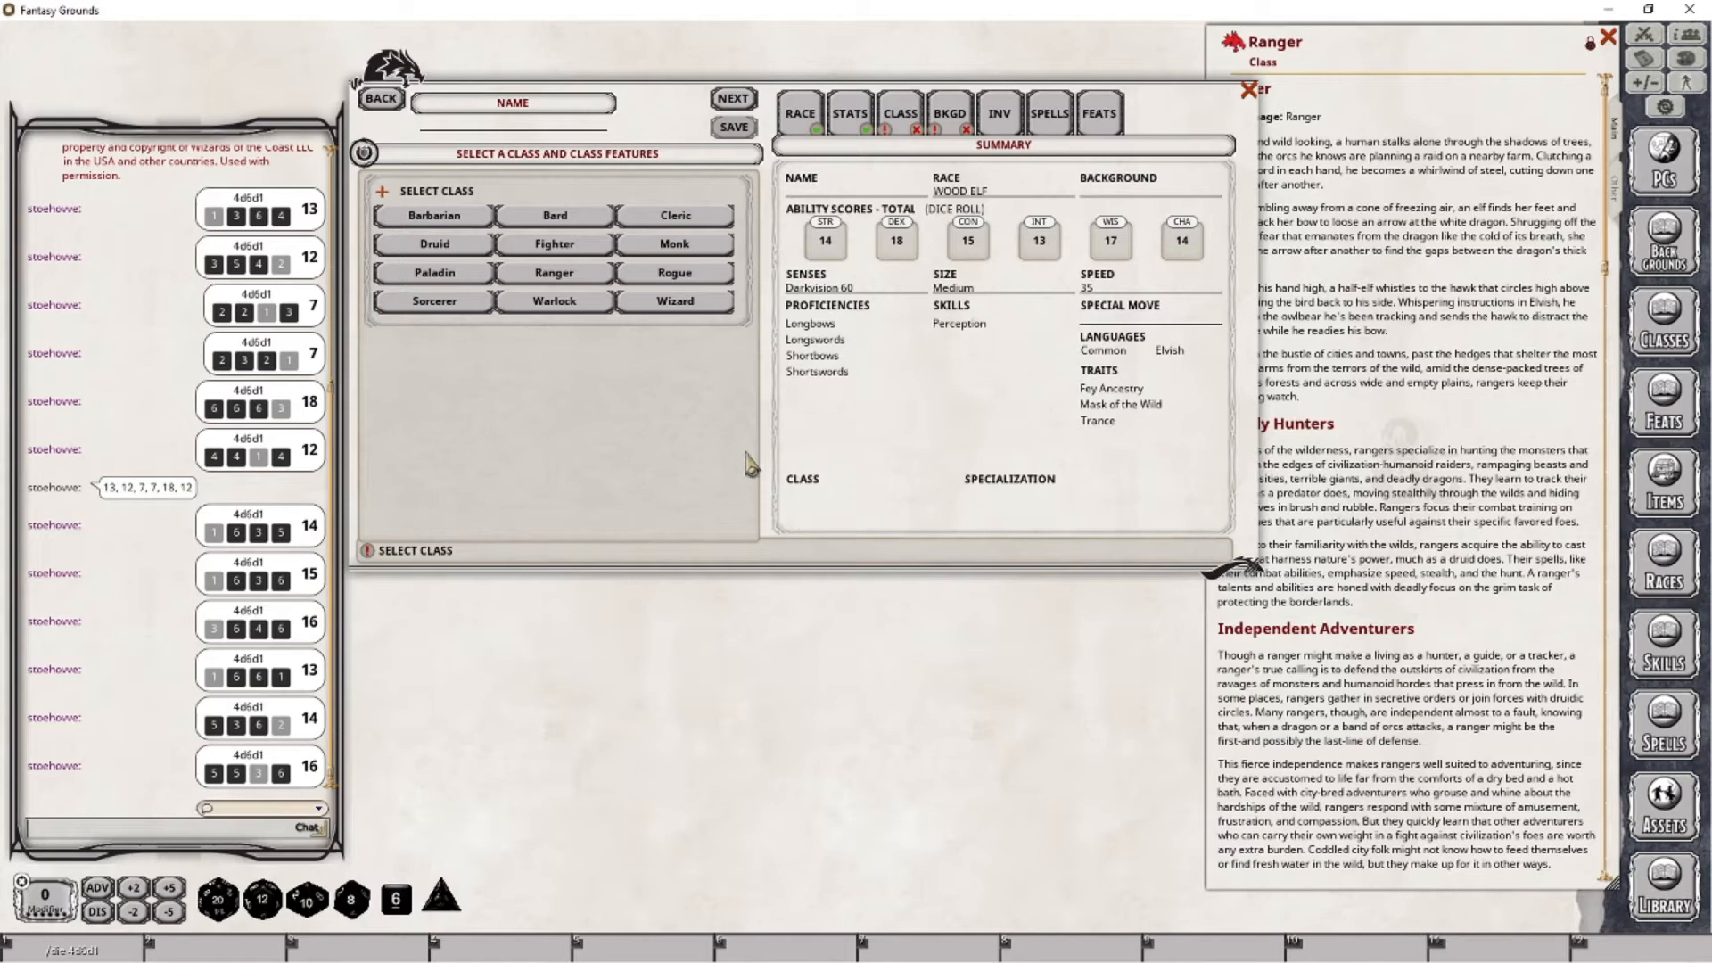
{"action": "left_click", "coordinate": [546, 277]}
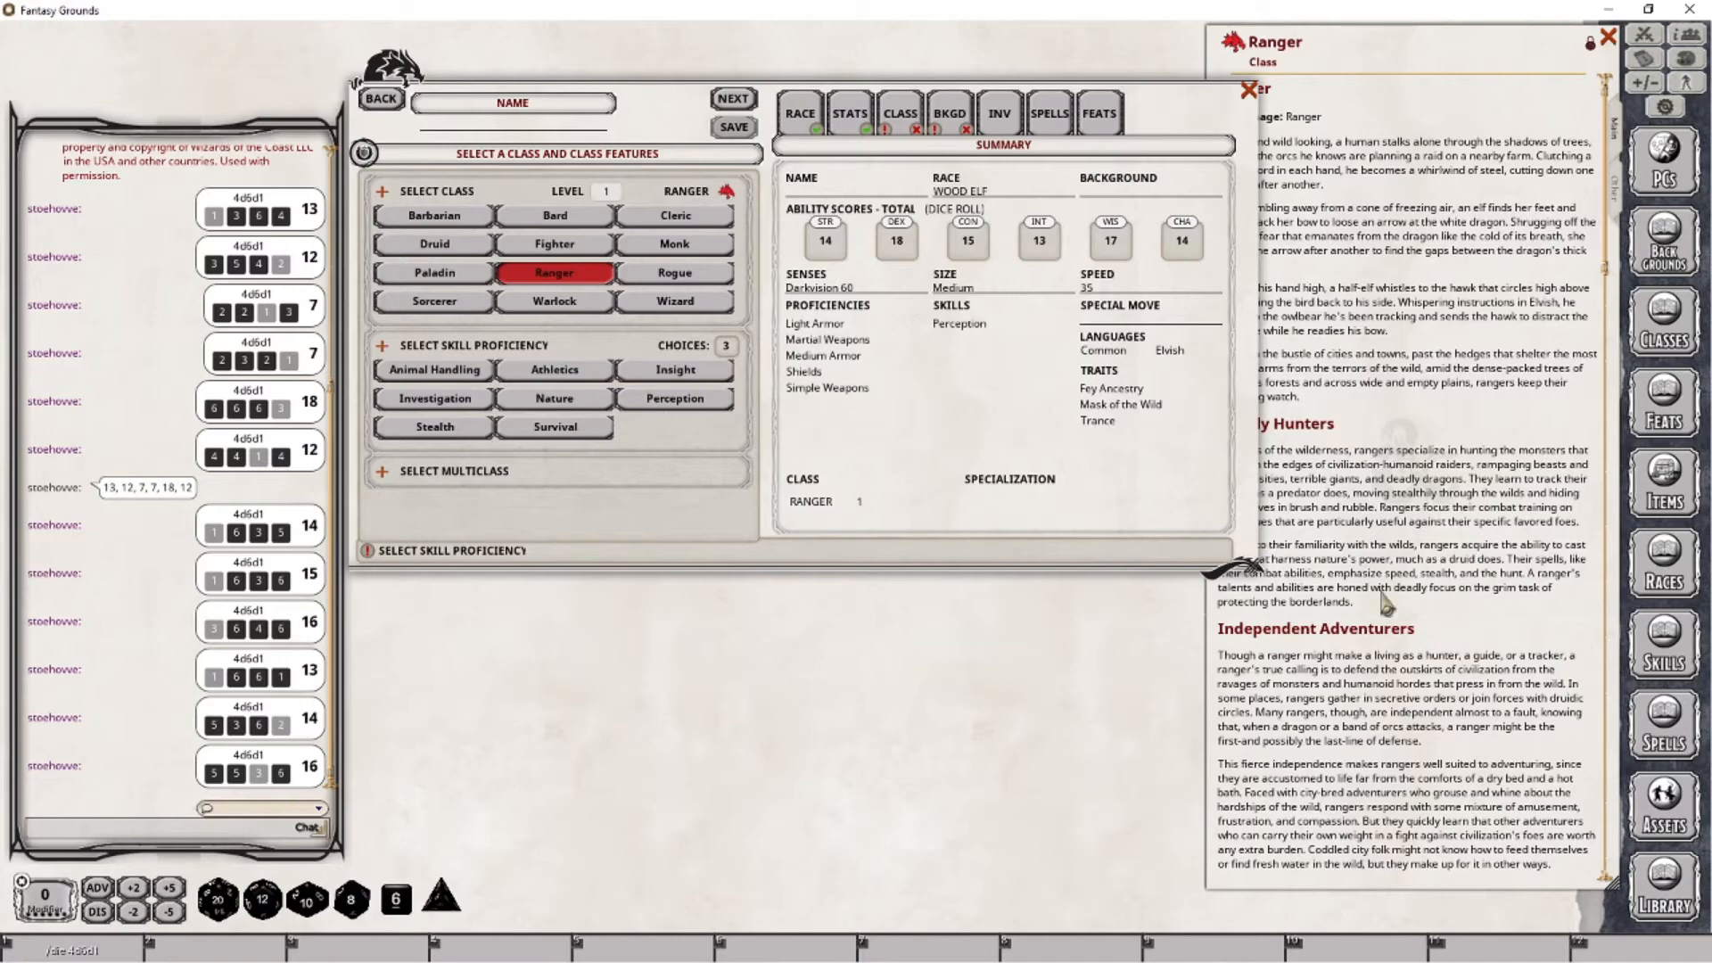
- Look up the Outlander background in the backgrounds list and examine its proficiencies, closing the list
{"action": "left_click", "coordinate": [1427, 588]}
{"action": "left_click", "coordinate": [1652, 265]}
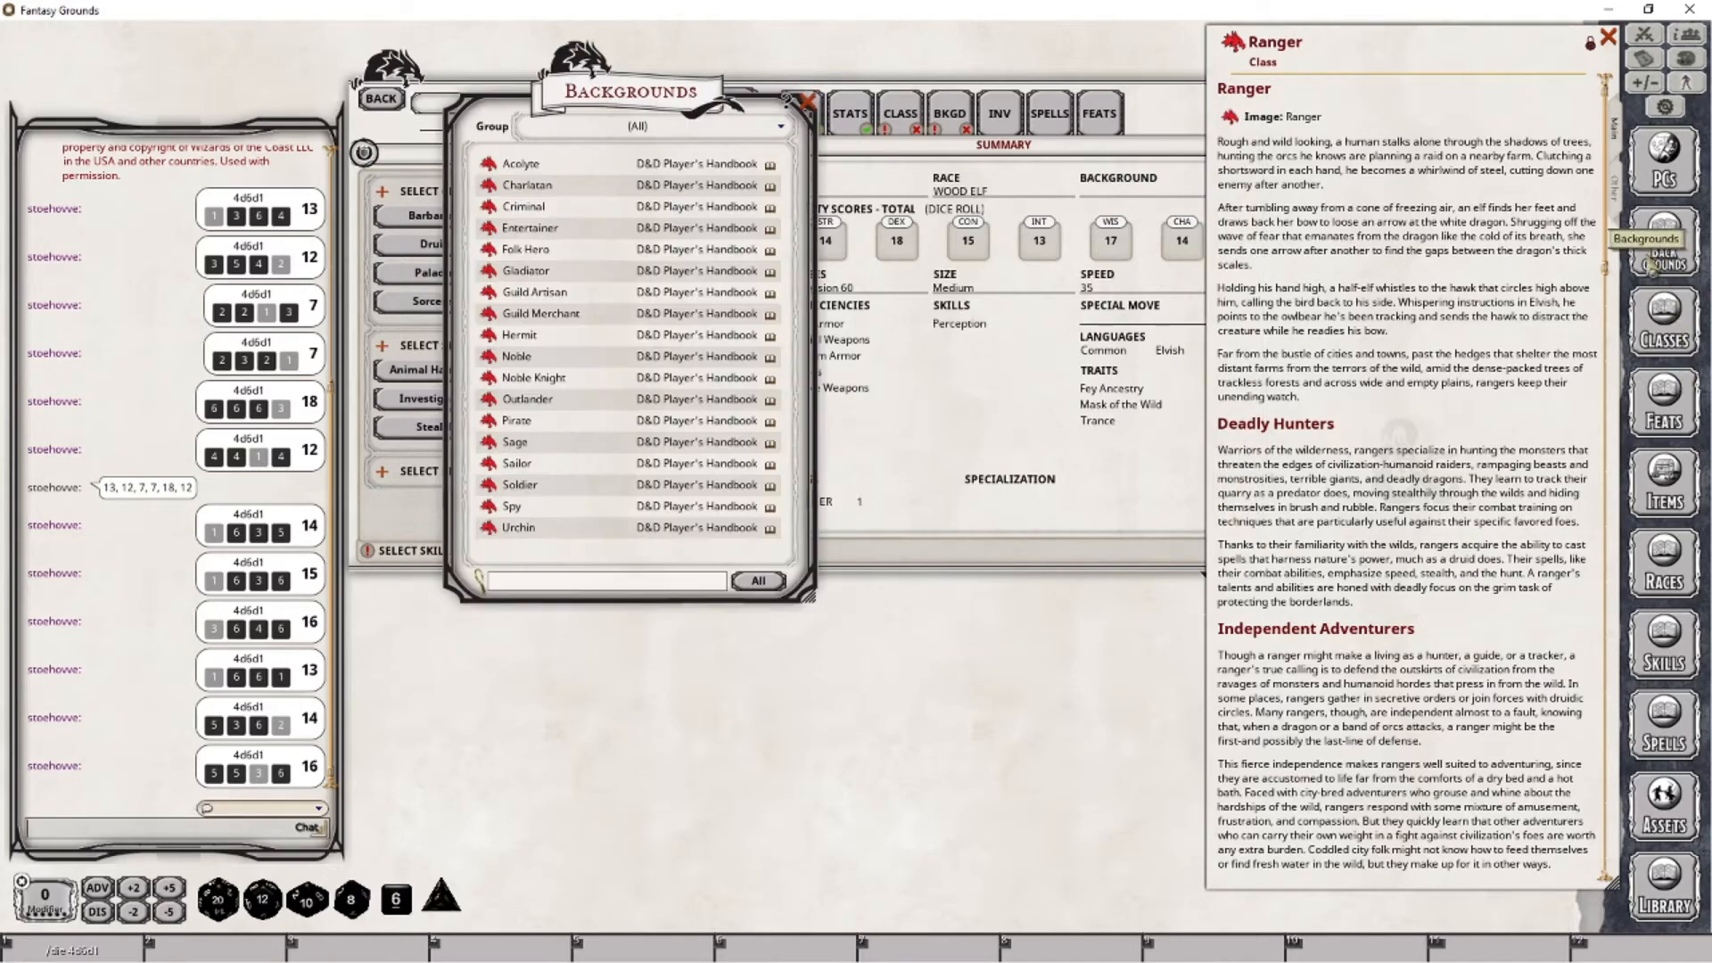
{"action": "left_click_drag", "start_coordinate": [646, 96], "coordinate": [745, 287]}
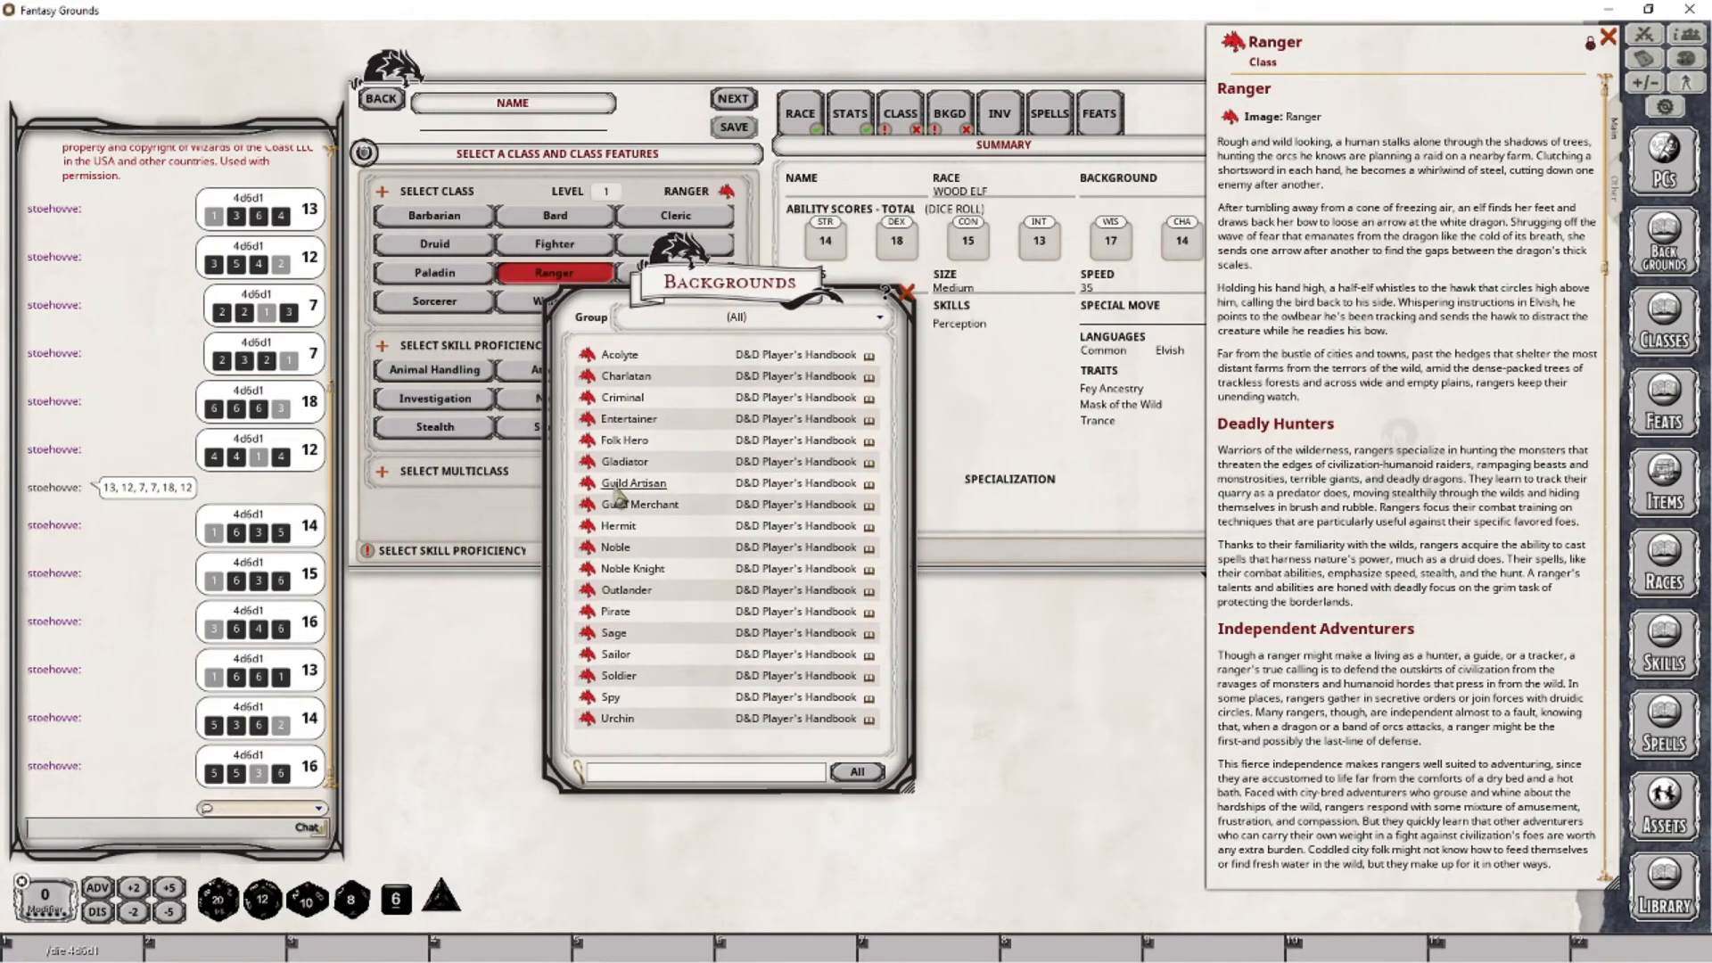
{"action": "left_click", "coordinate": [626, 589]}
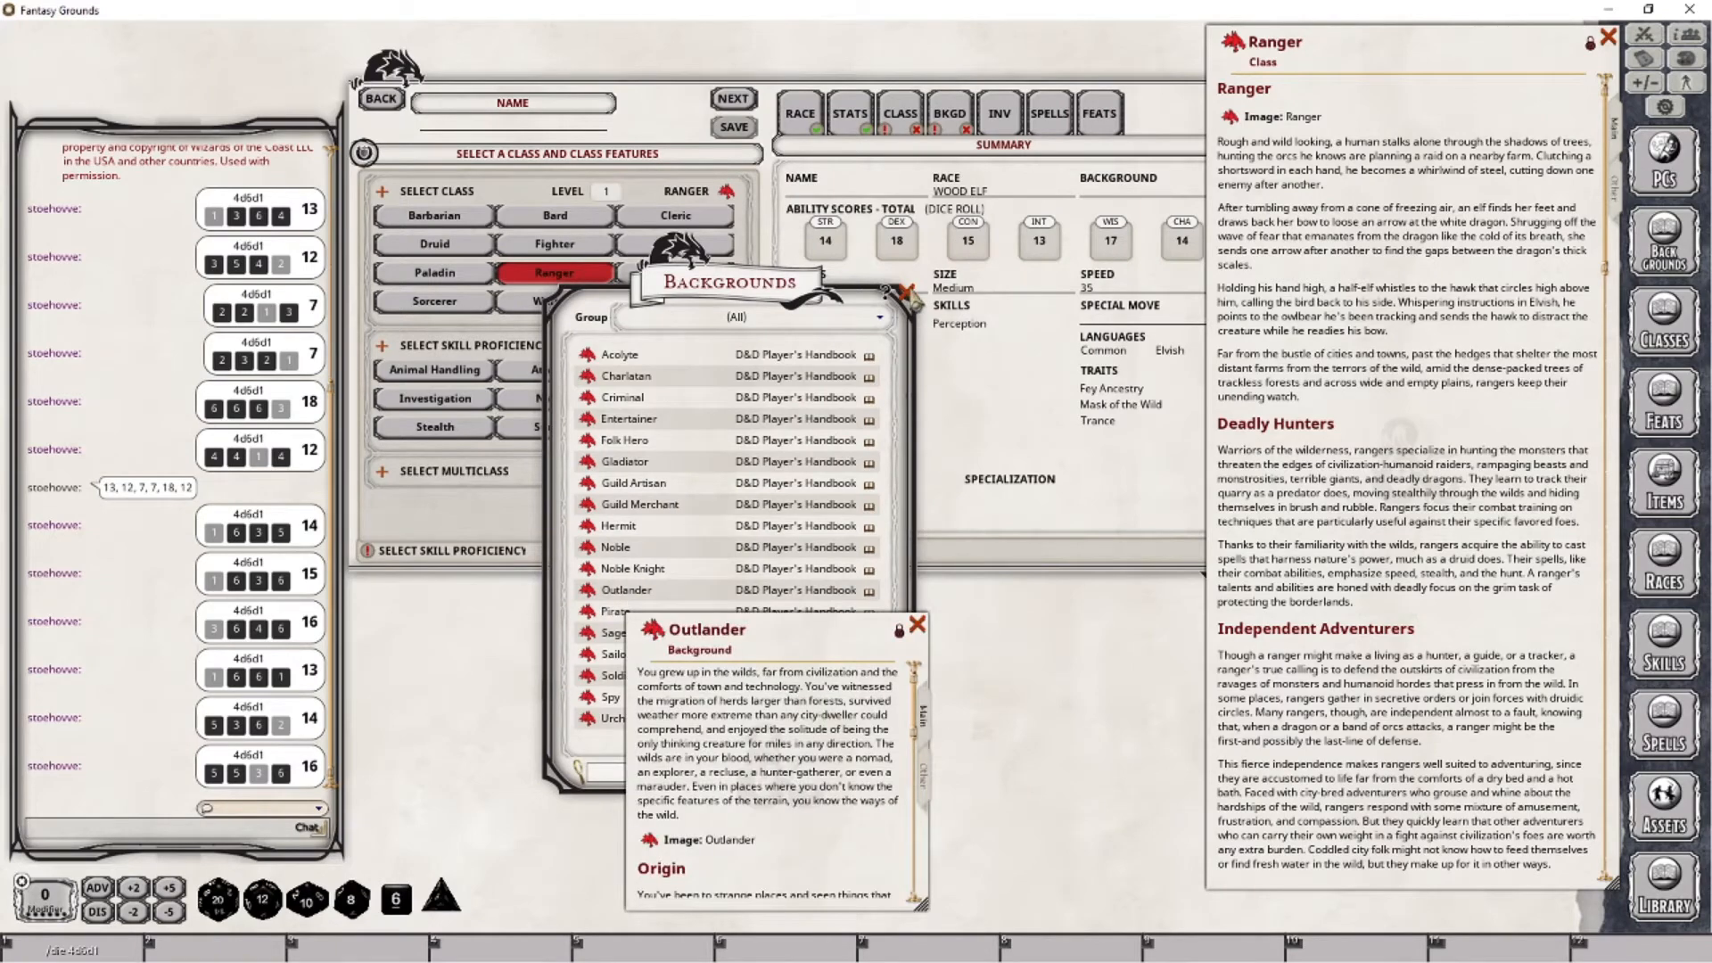
{"action": "left_click", "coordinate": [906, 294]}
{"action": "scroll", "coordinate": [802, 812], "scroll_direction": "down", "scroll_amount": 6}
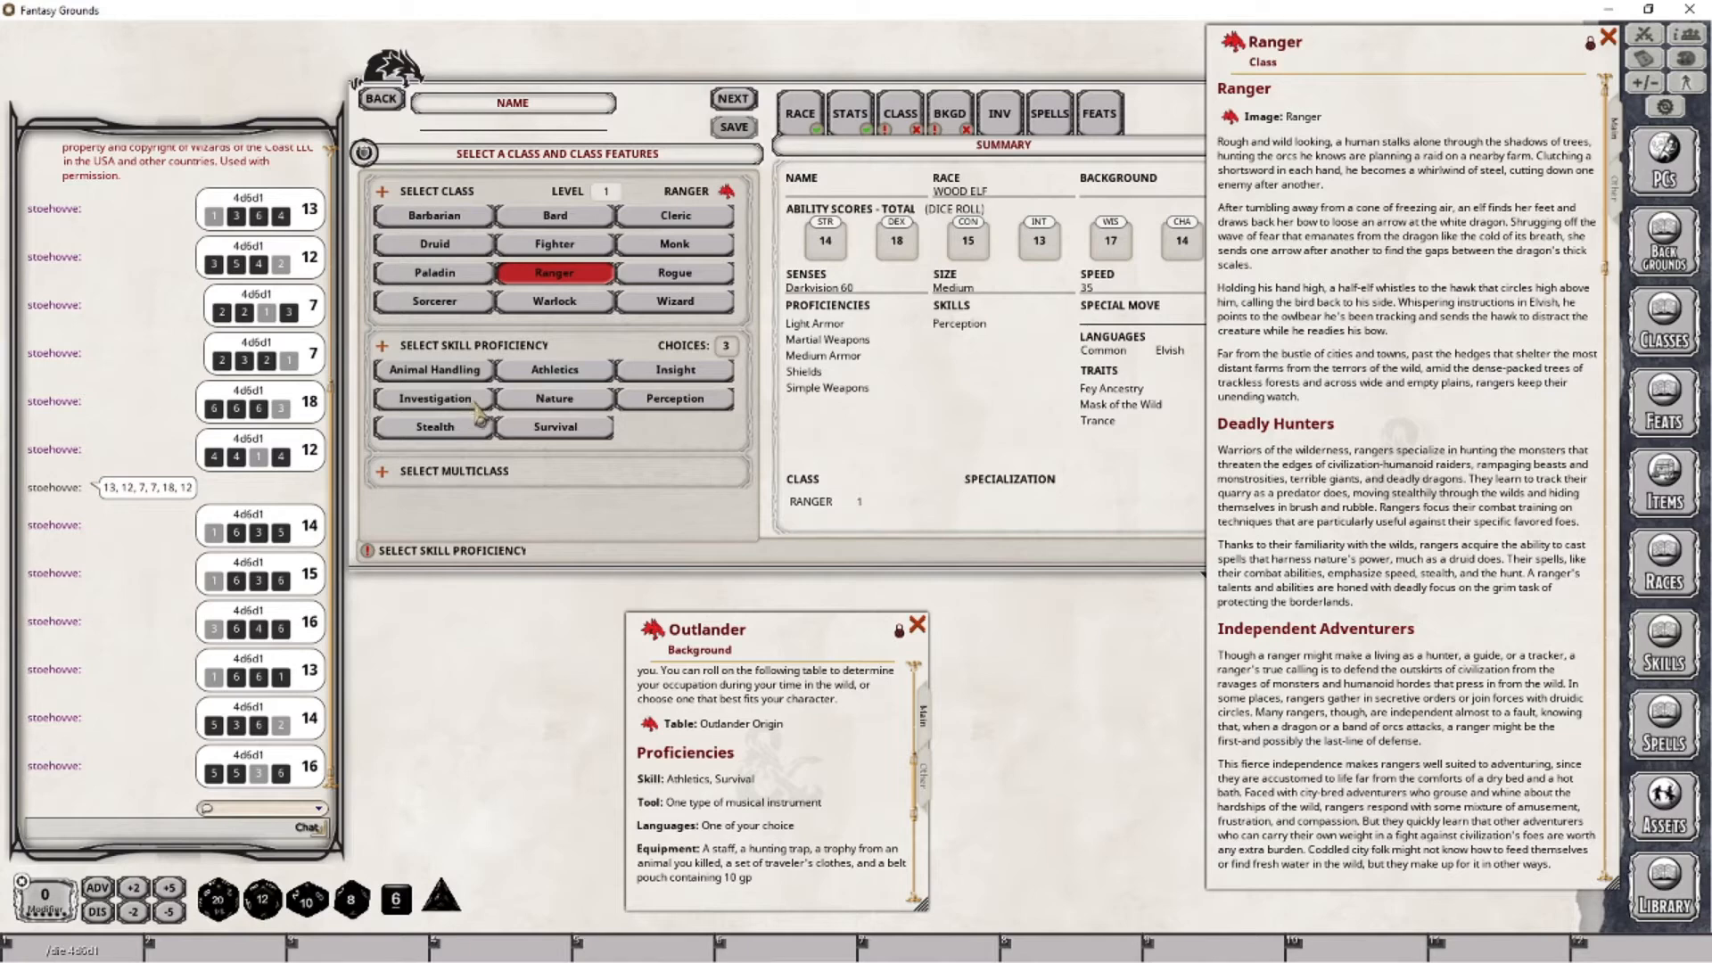
- Select Stealth, Nature and Insight as the ranger's three skill proficiencies
{"action": "left_click", "coordinate": [460, 431]}
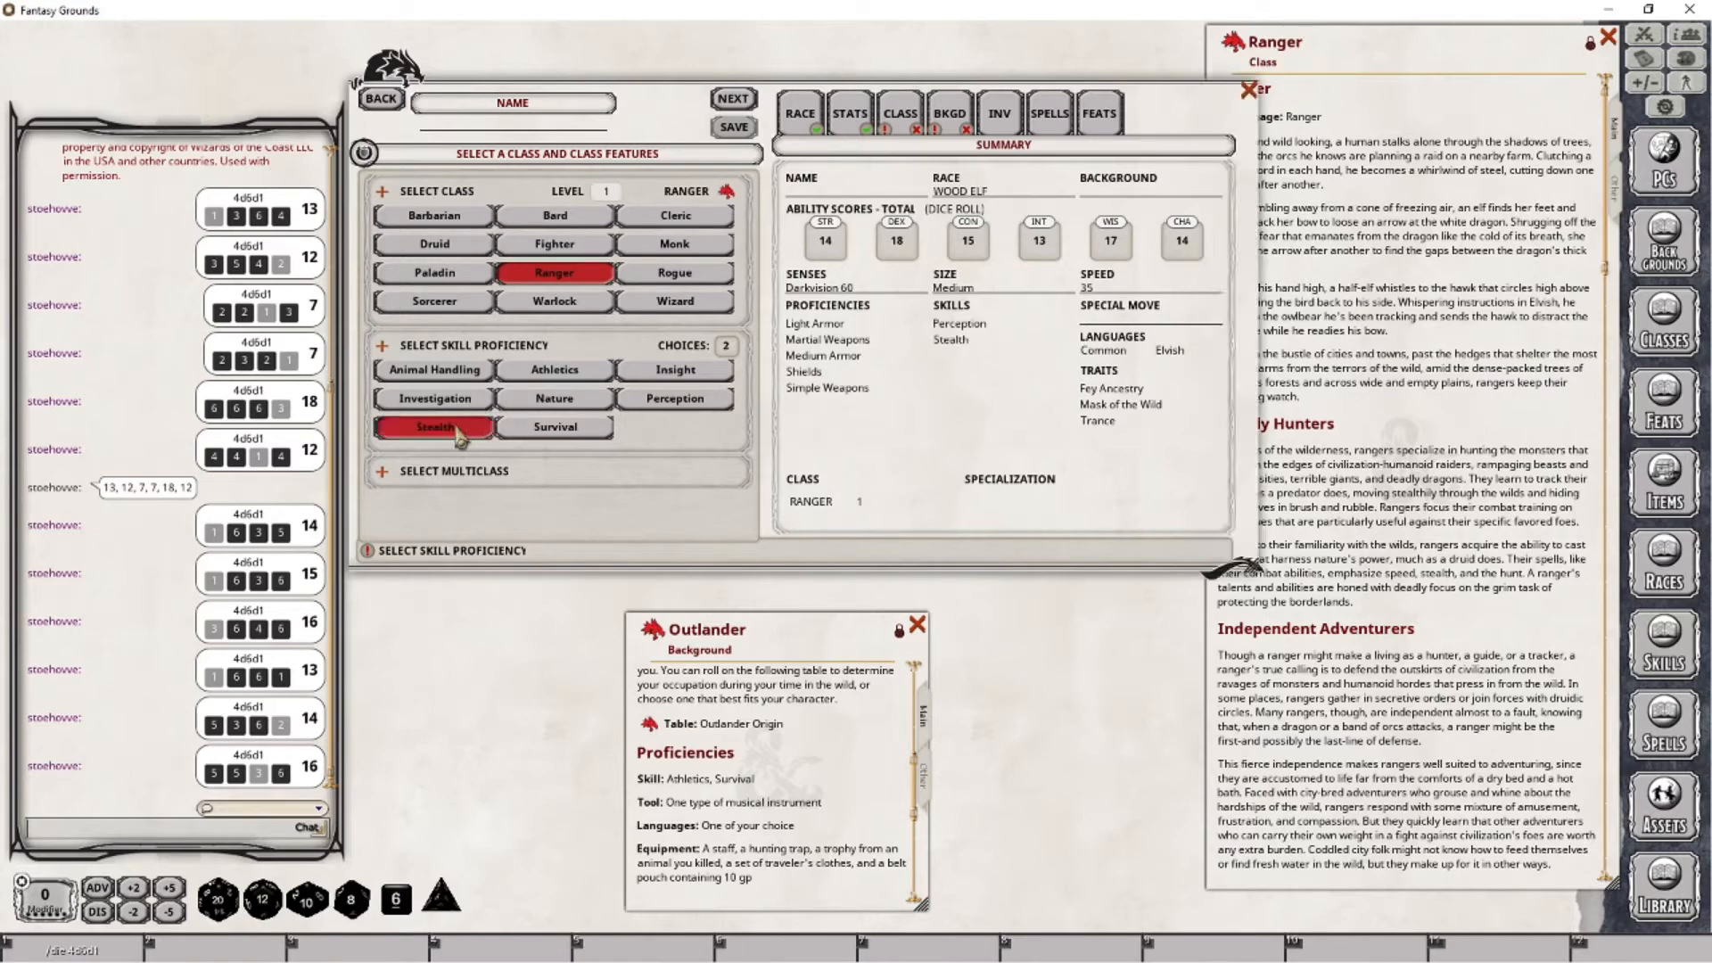
{"action": "left_click", "coordinate": [548, 403]}
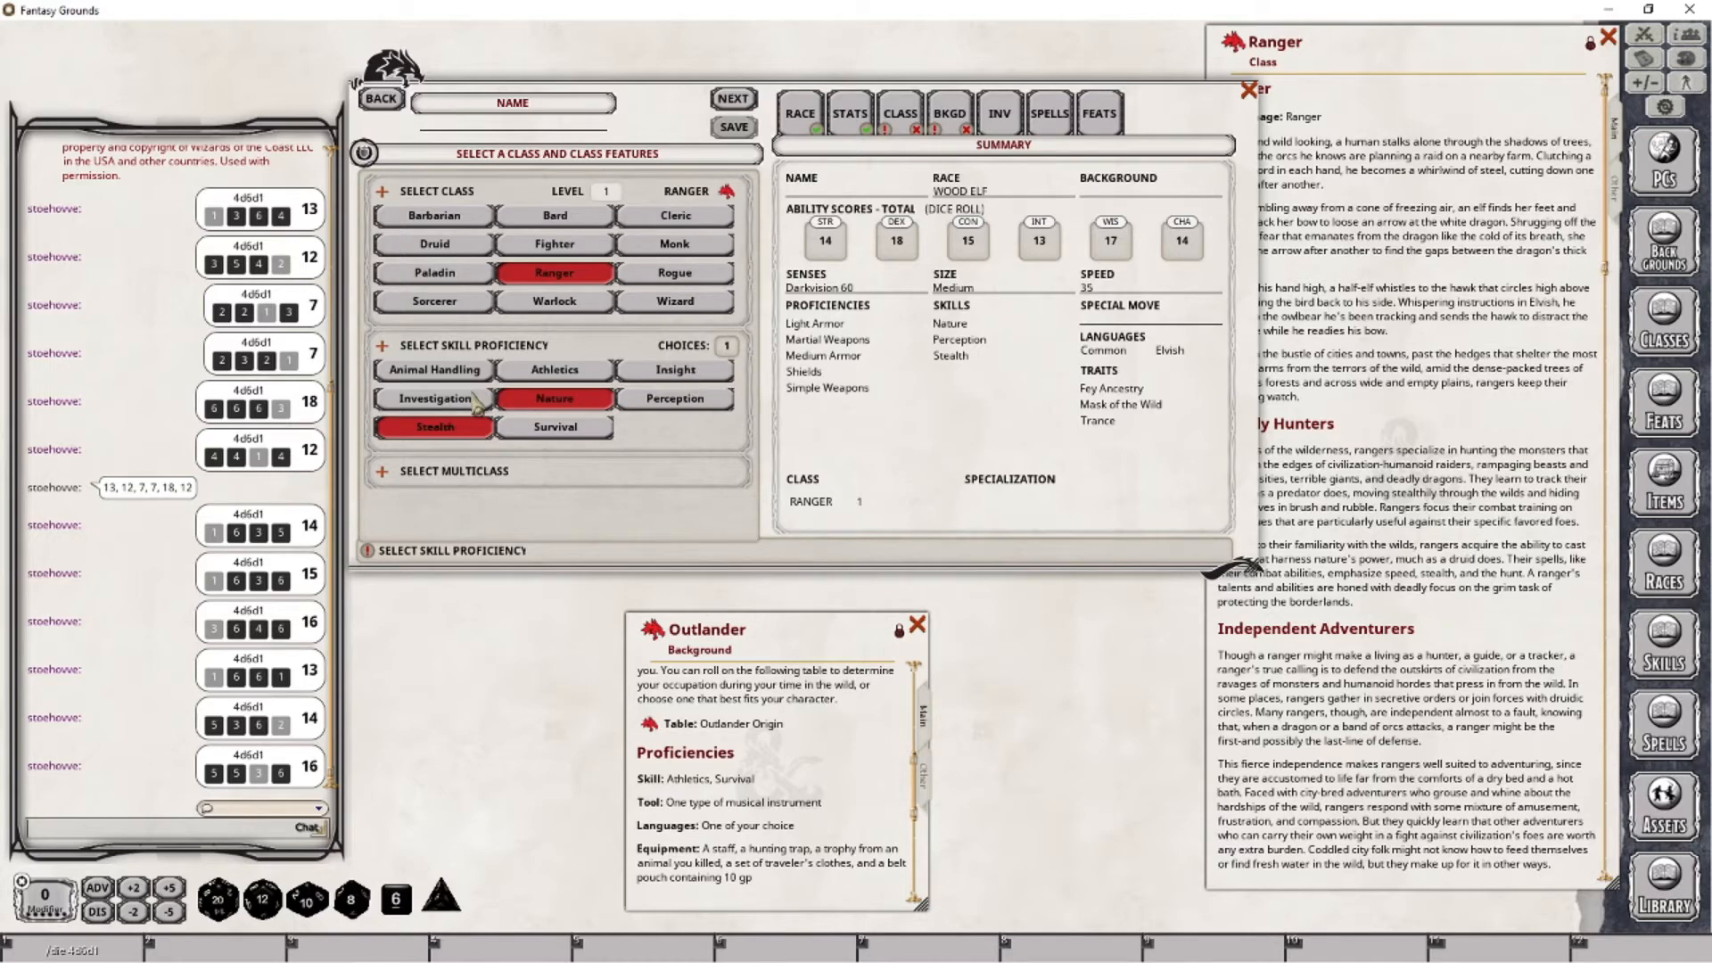
{"action": "left_click", "coordinate": [700, 374]}
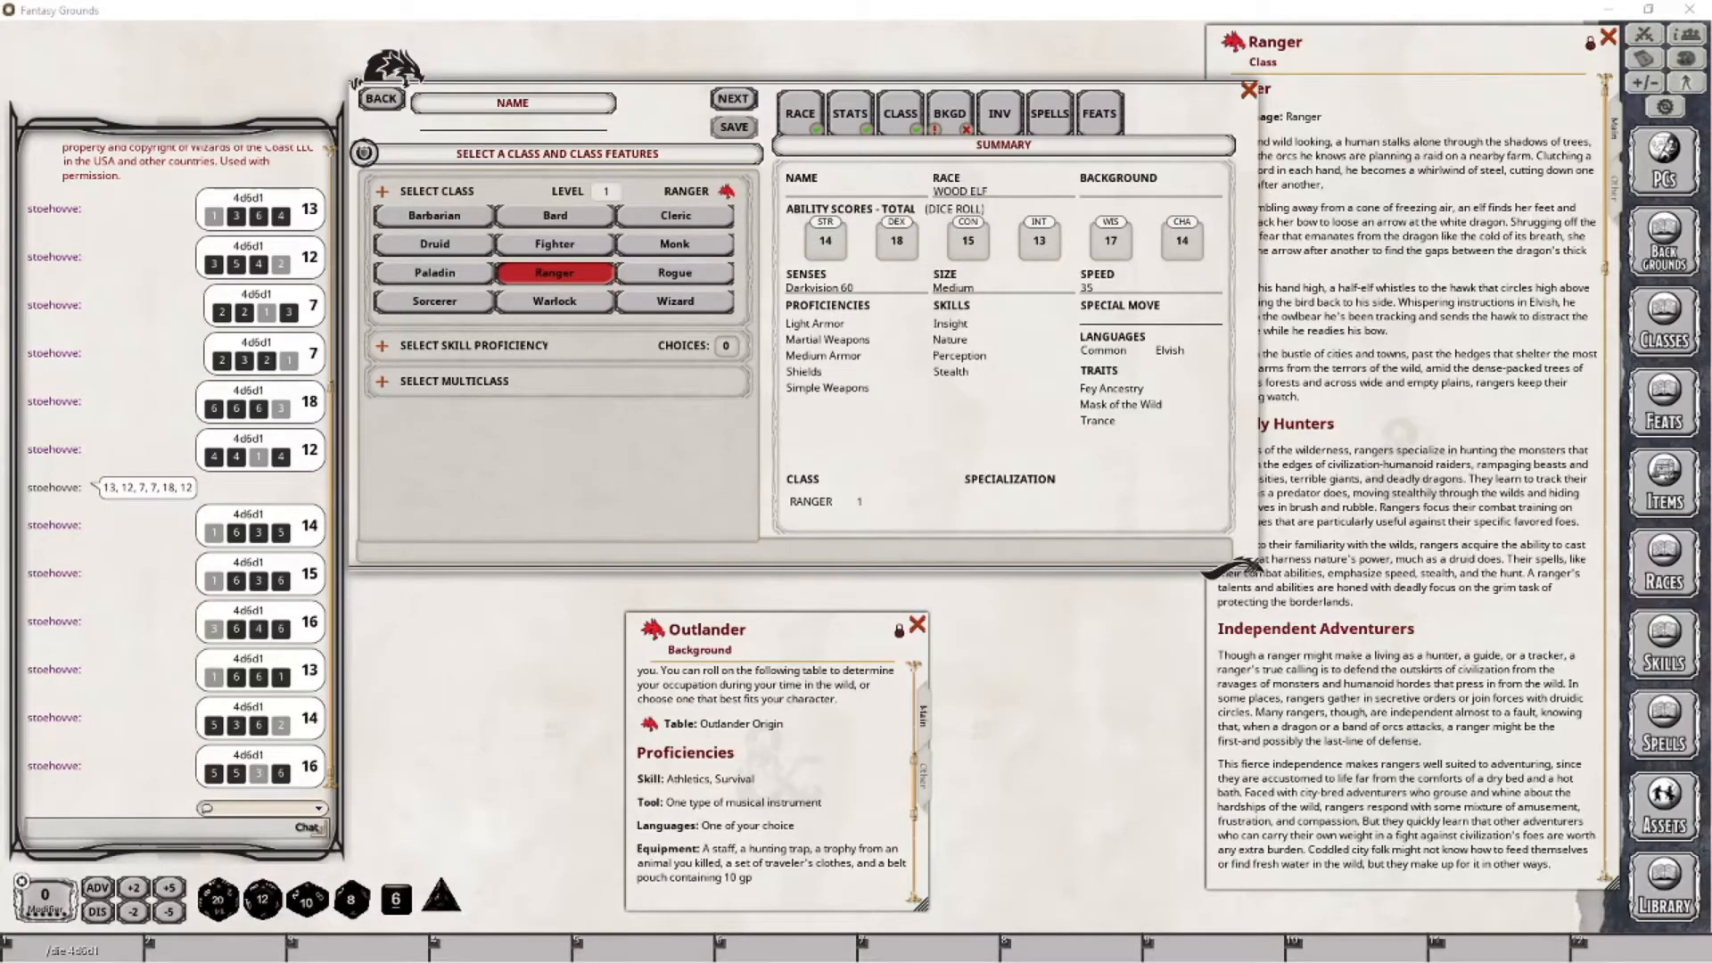
- Choose the Outlander background with Orc as the extra language and Pan Flute as the tool proficiency
{"action": "left_click", "coordinate": [956, 121]}
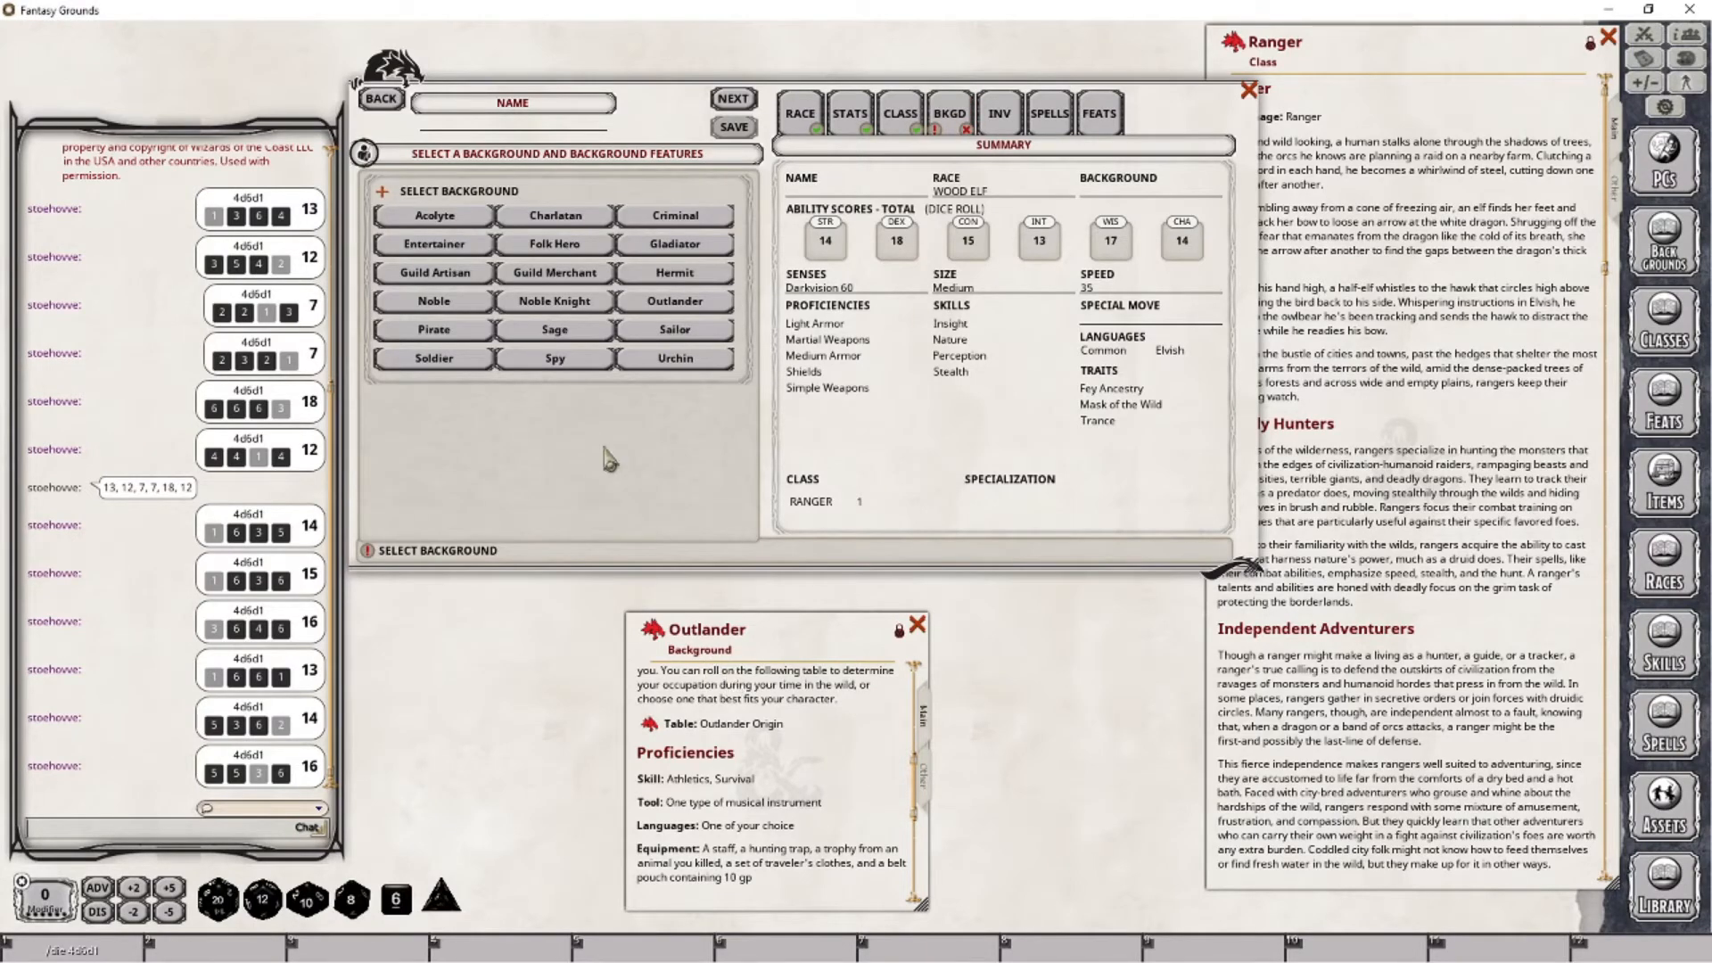
{"action": "left_click", "coordinate": [669, 304]}
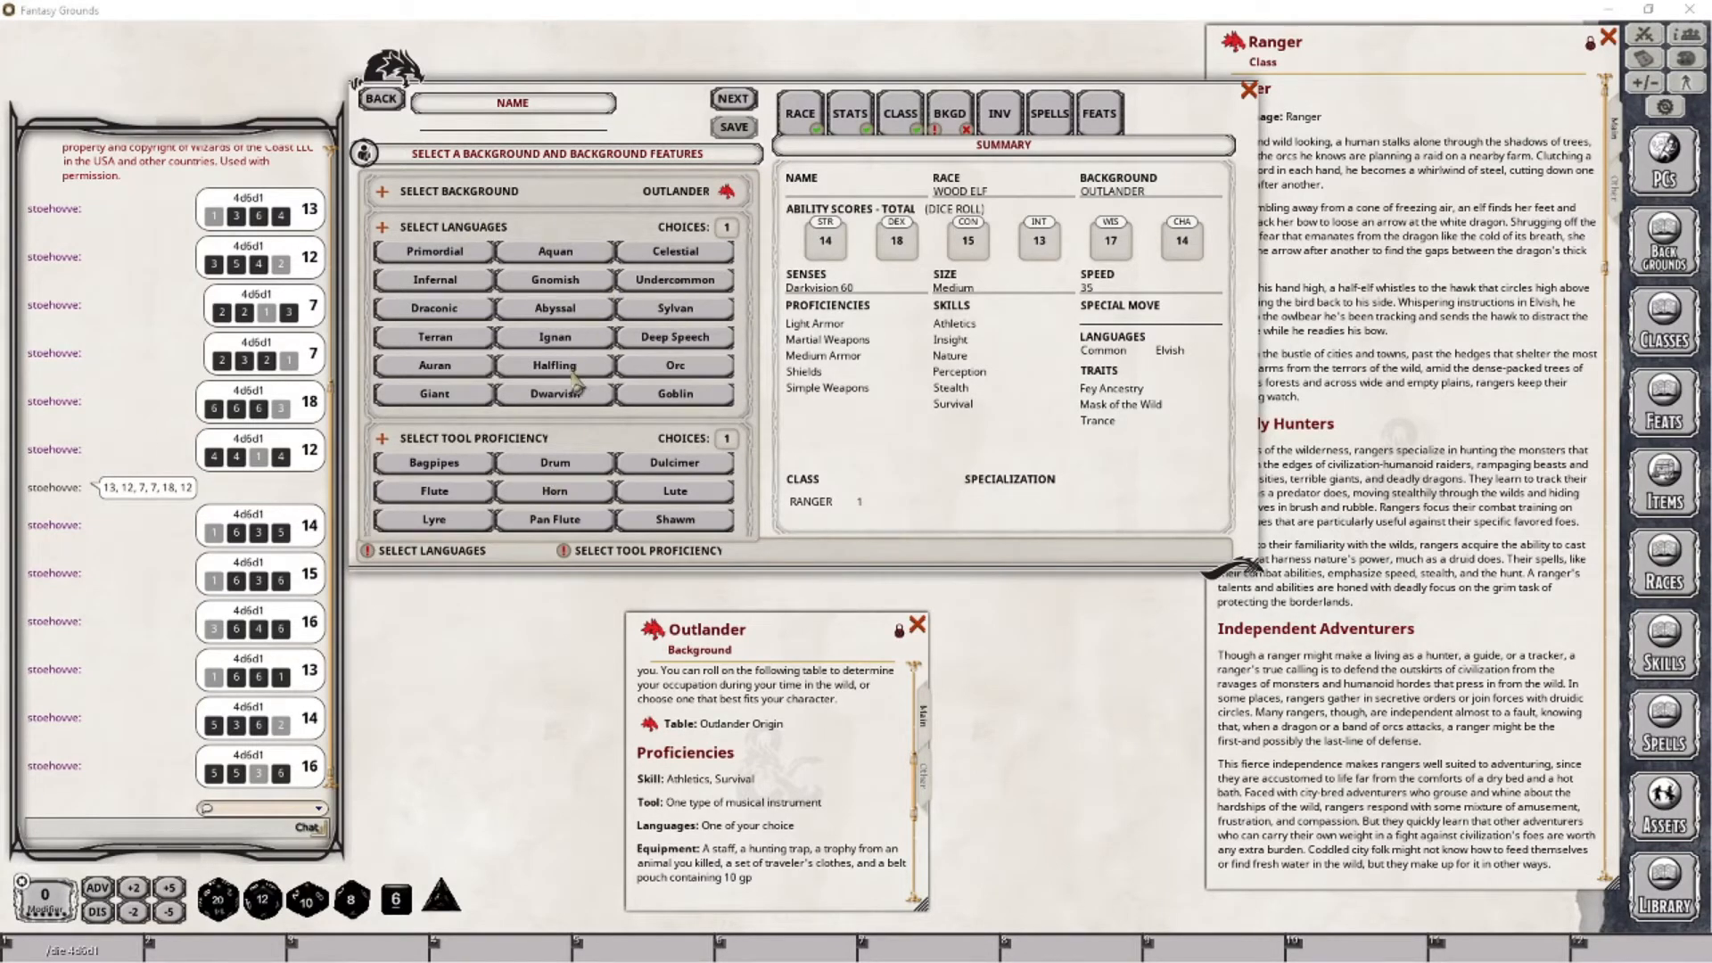
{"action": "left_click", "coordinate": [668, 374]}
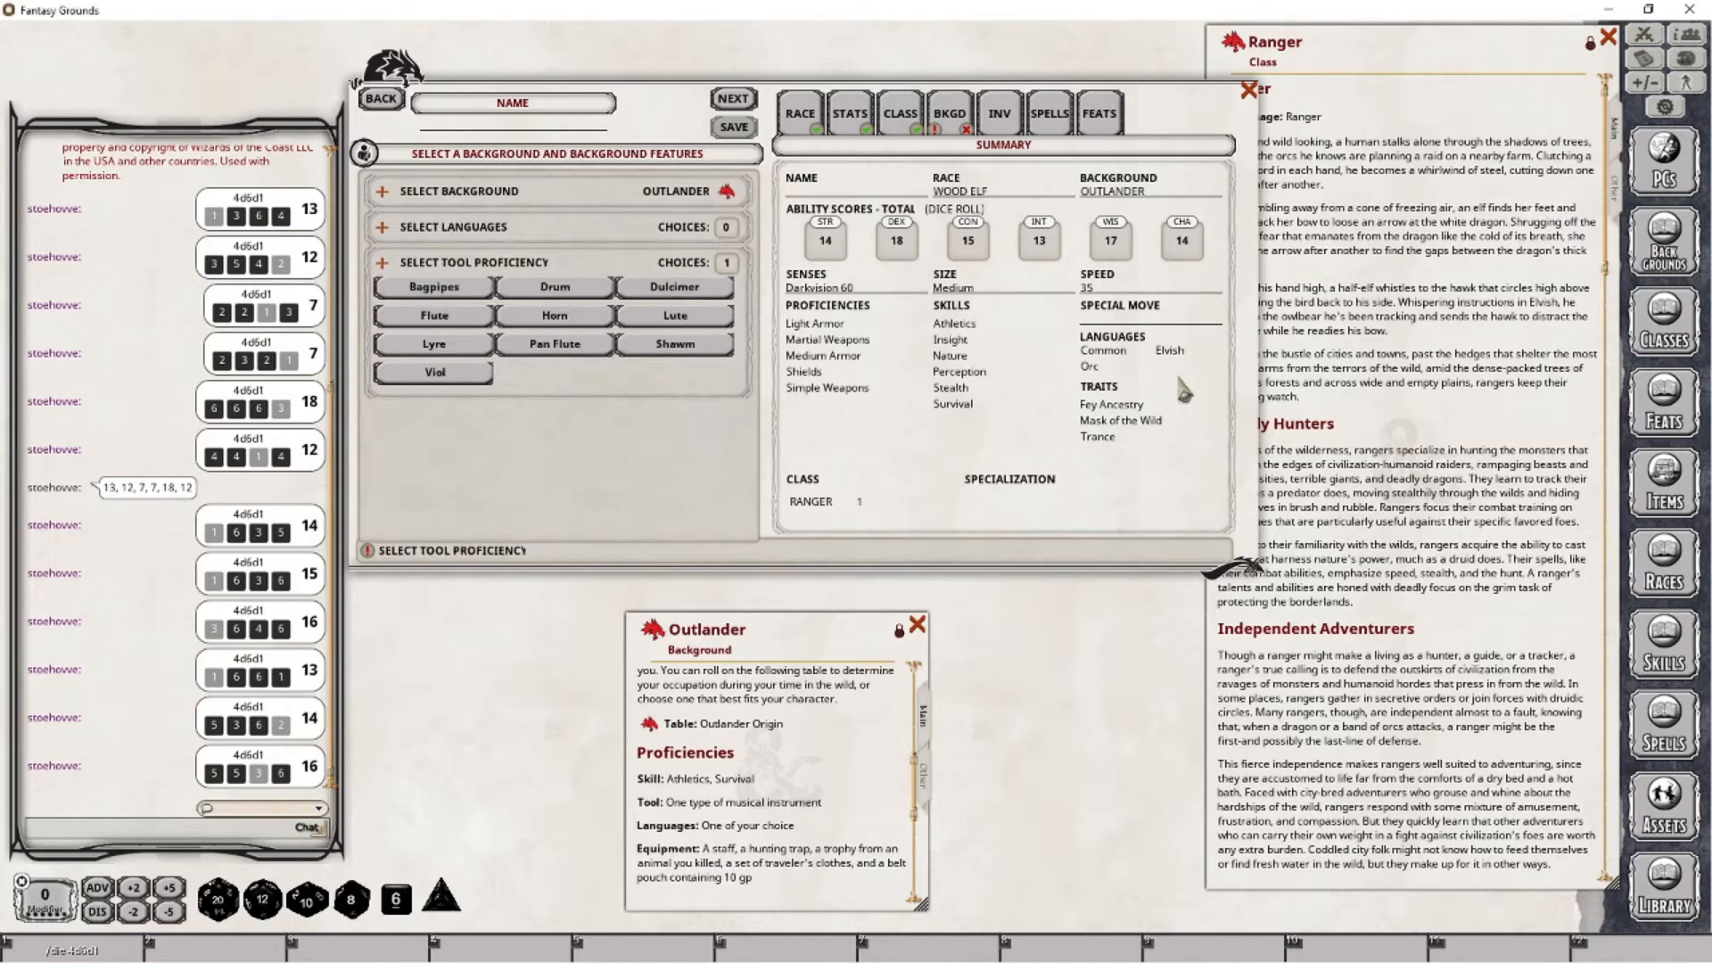
{"action": "left_click", "coordinate": [552, 349]}
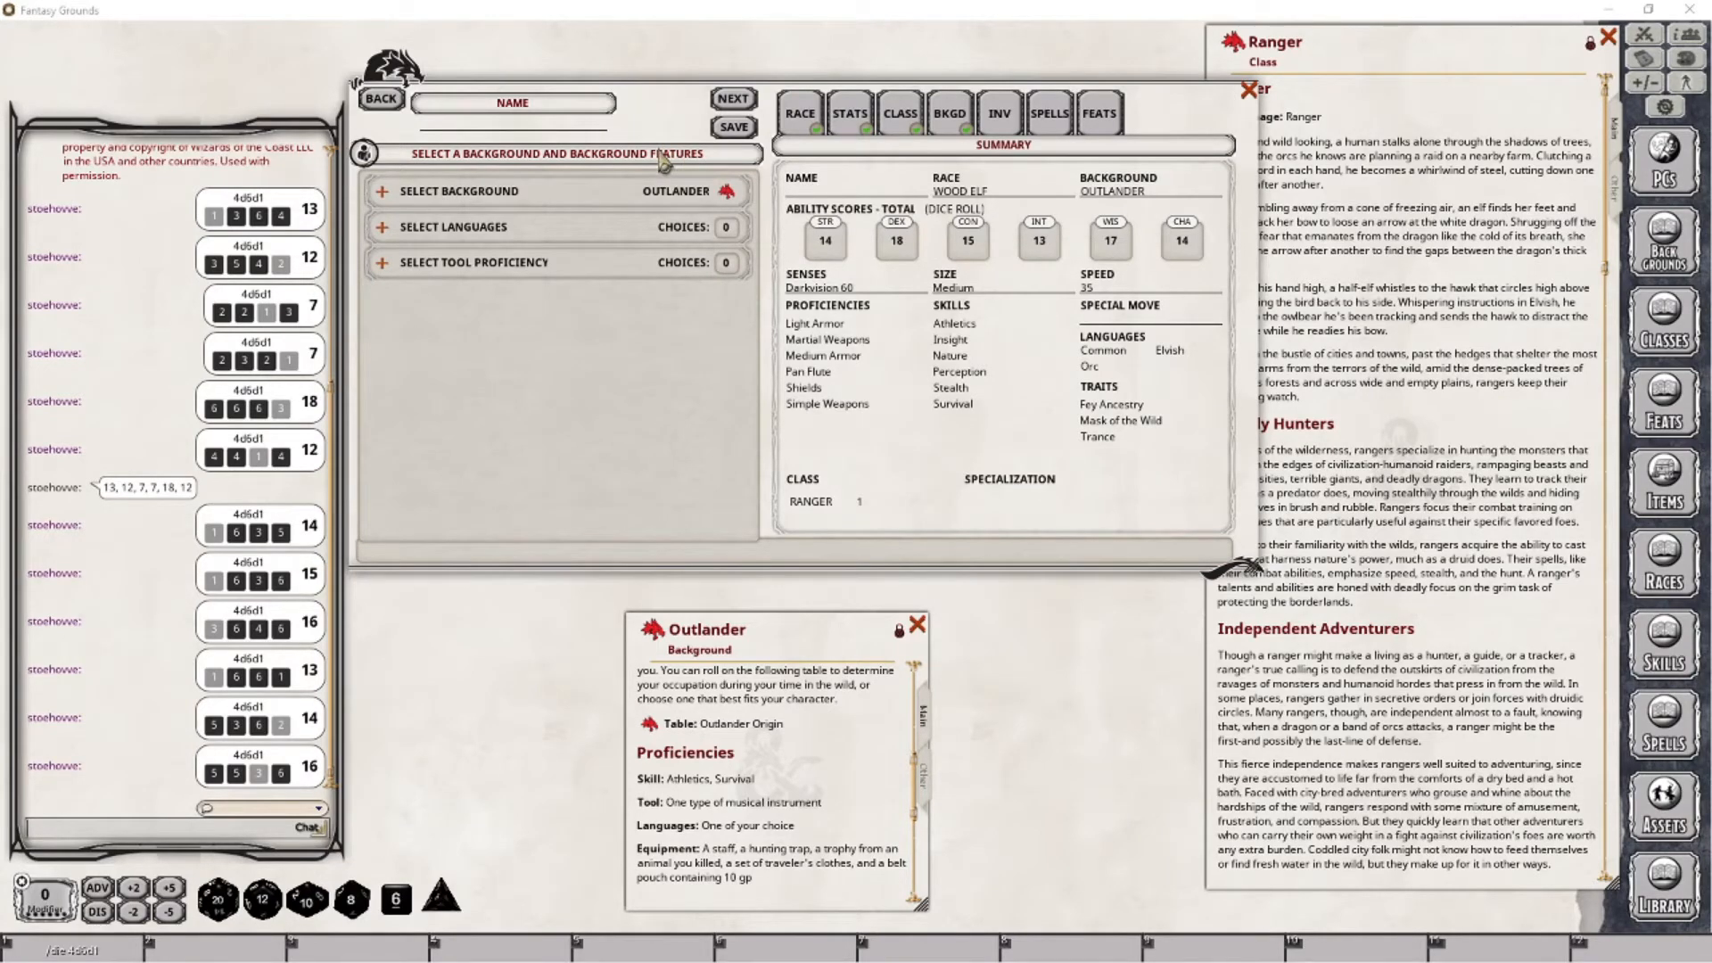
{"action": "left_click", "coordinate": [488, 123]}
- Look through the wizard's inventory item categories and examine the starting equipment in the Ranger class description
{"action": "left_click", "coordinate": [1000, 116]}
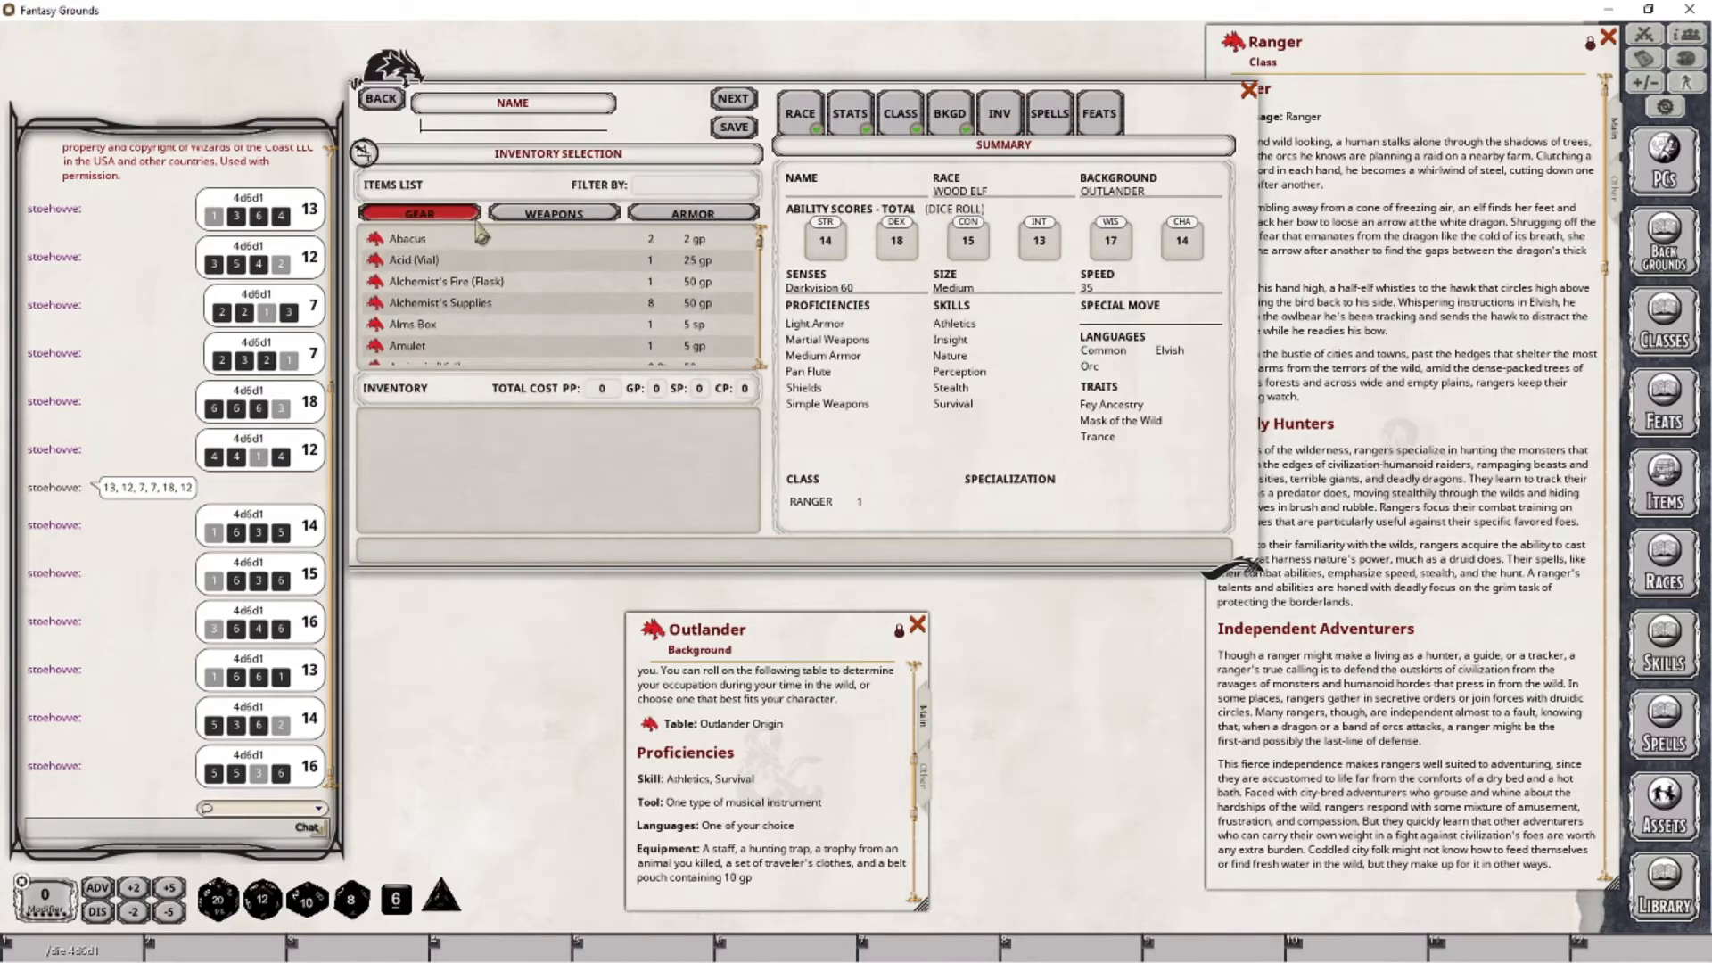
{"action": "left_click", "coordinate": [562, 221]}
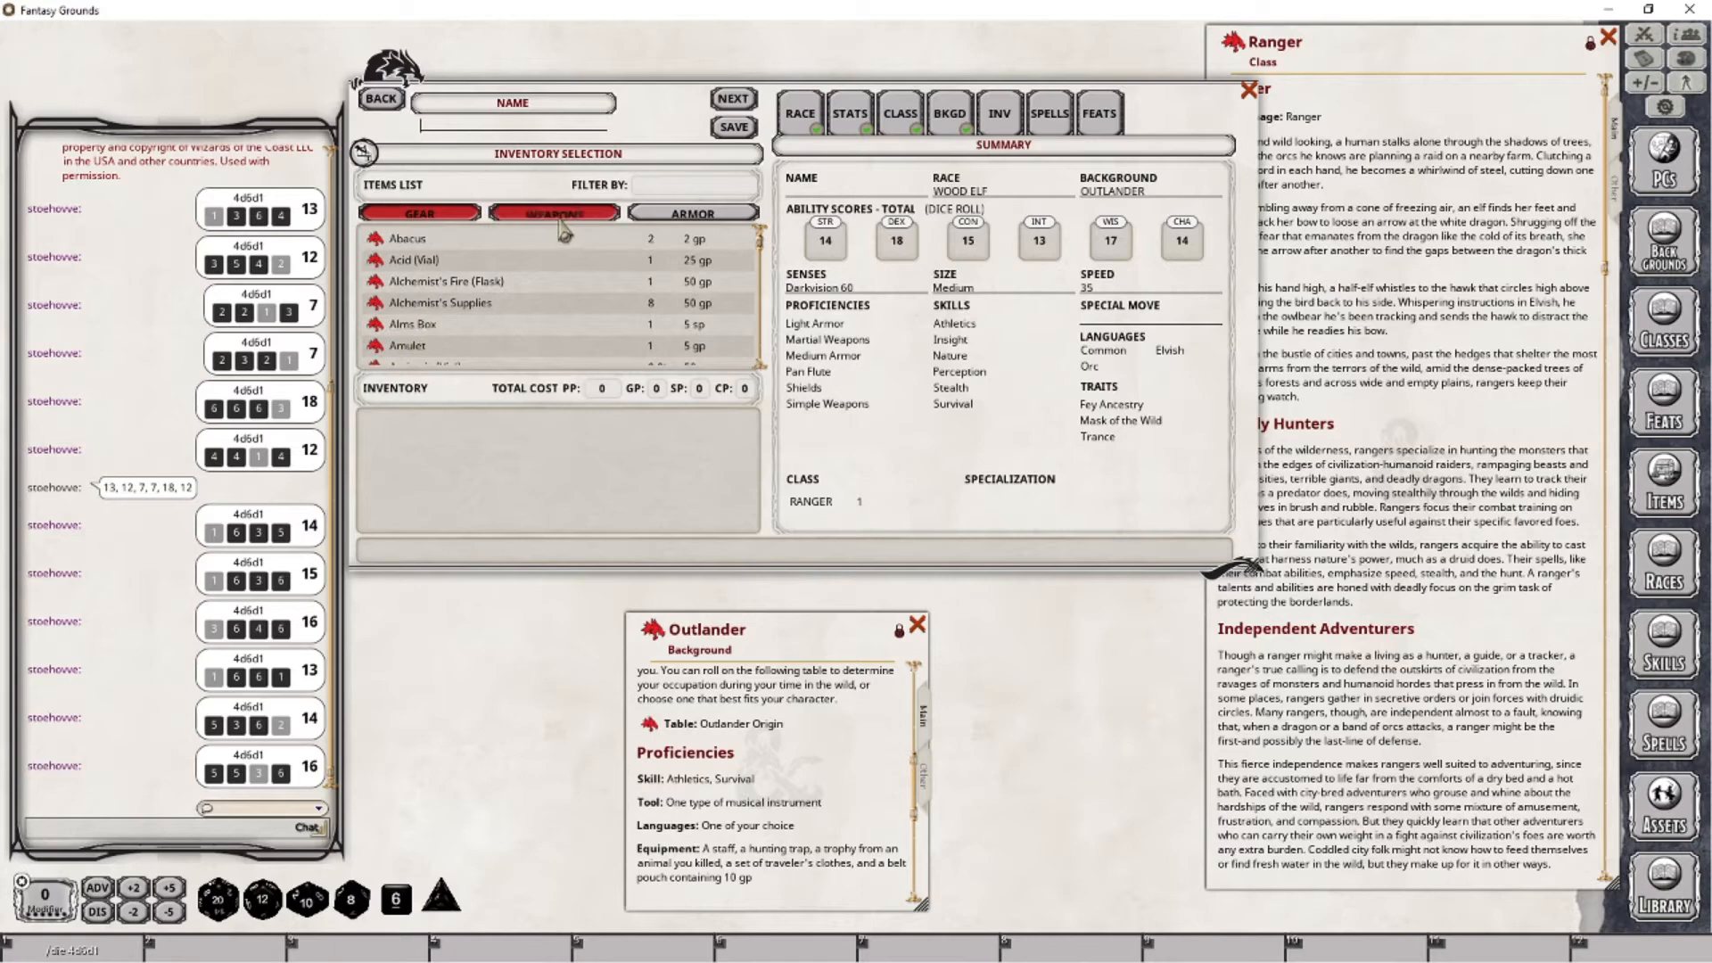
{"action": "left_click", "coordinate": [659, 216]}
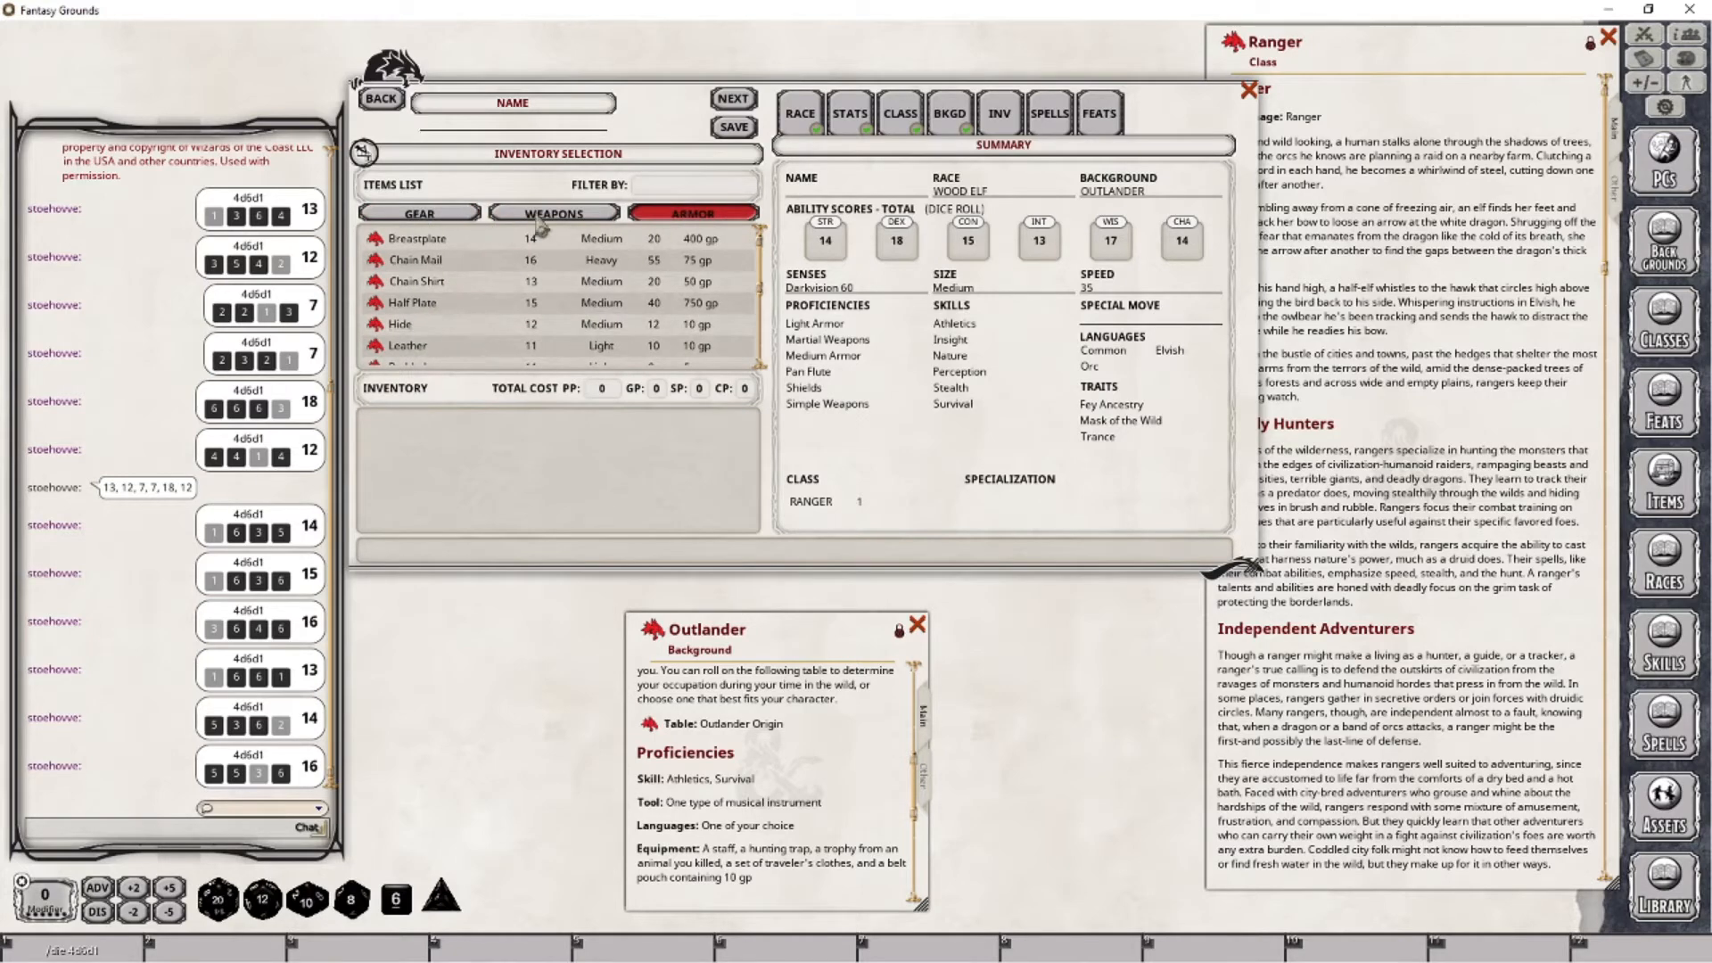
{"action": "left_click", "coordinate": [461, 217]}
{"action": "left_click", "coordinate": [1346, 421]}
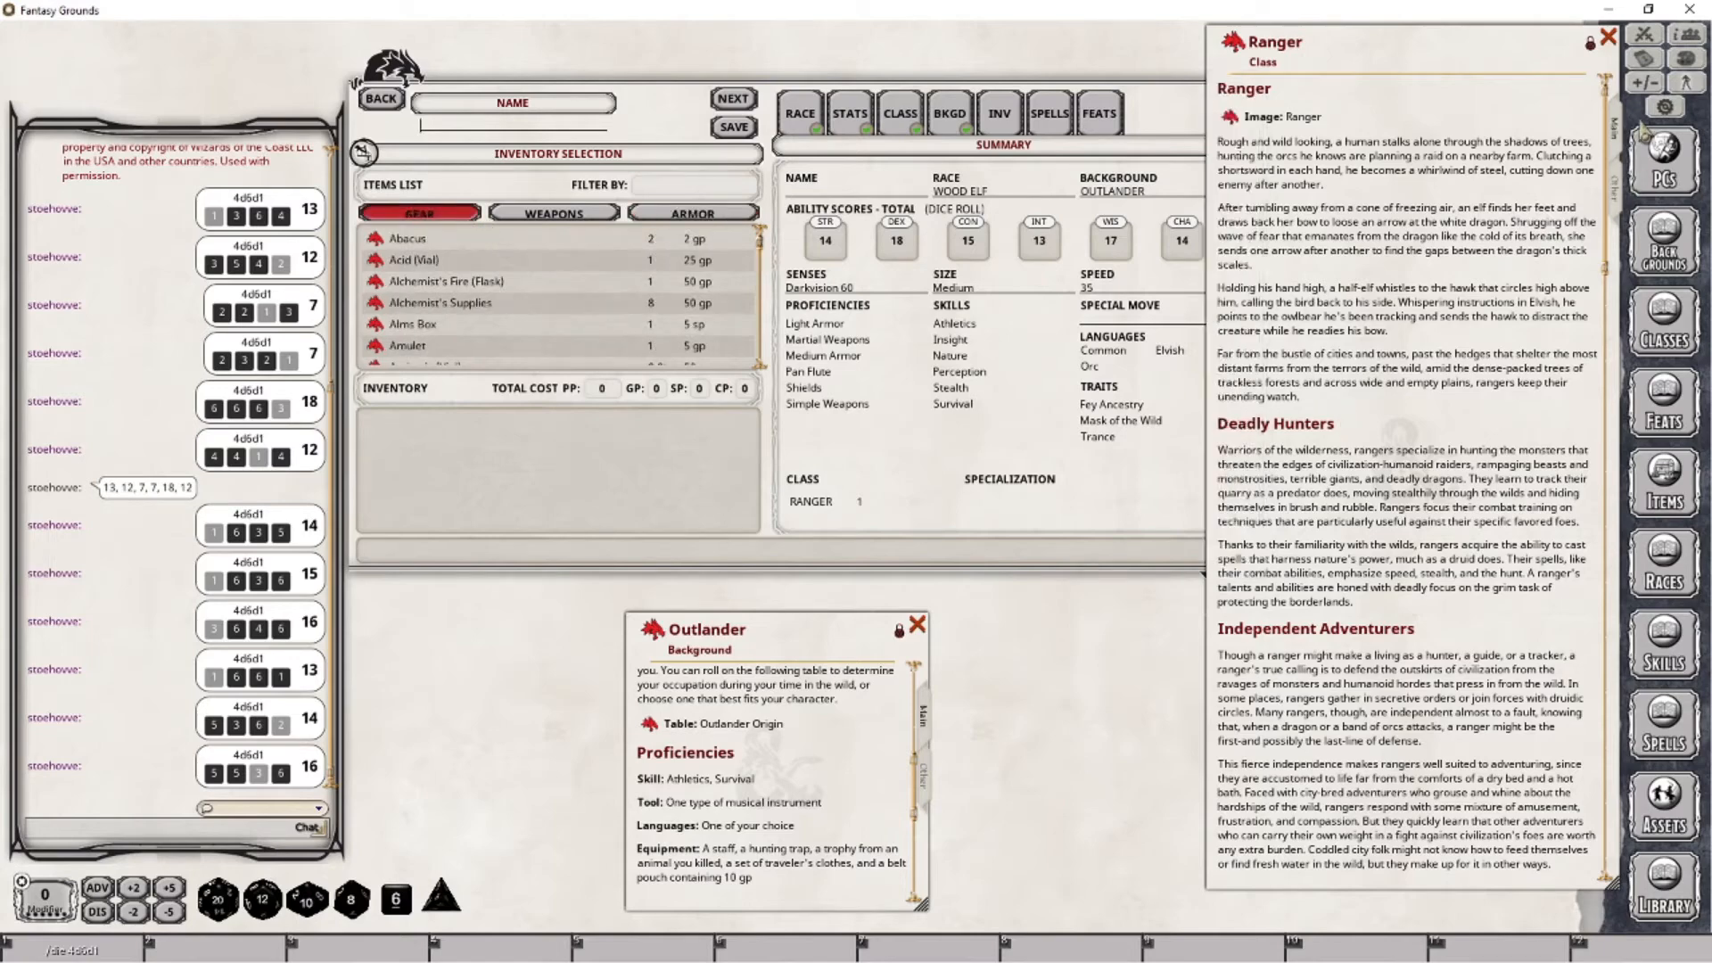
{"action": "scroll", "coordinate": [1418, 517], "scroll_direction": "down", "scroll_amount": 10}
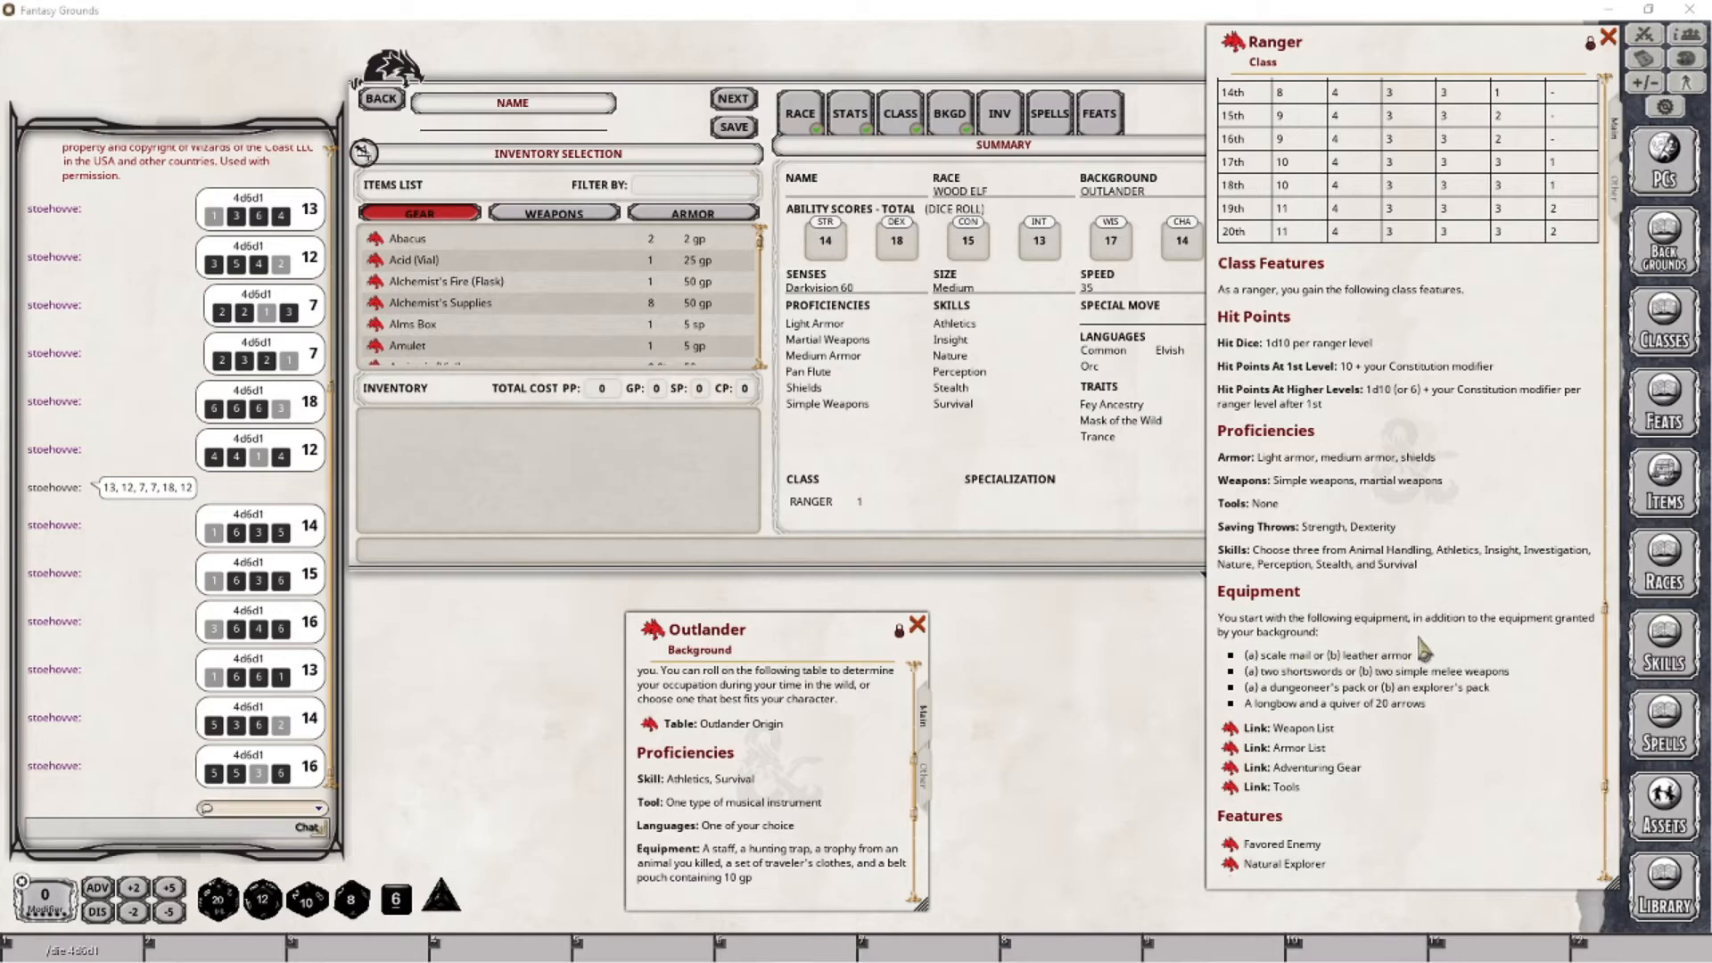
- Filter the armor items in the inventory selection by "leather"
{"action": "left_click", "coordinate": [682, 214]}
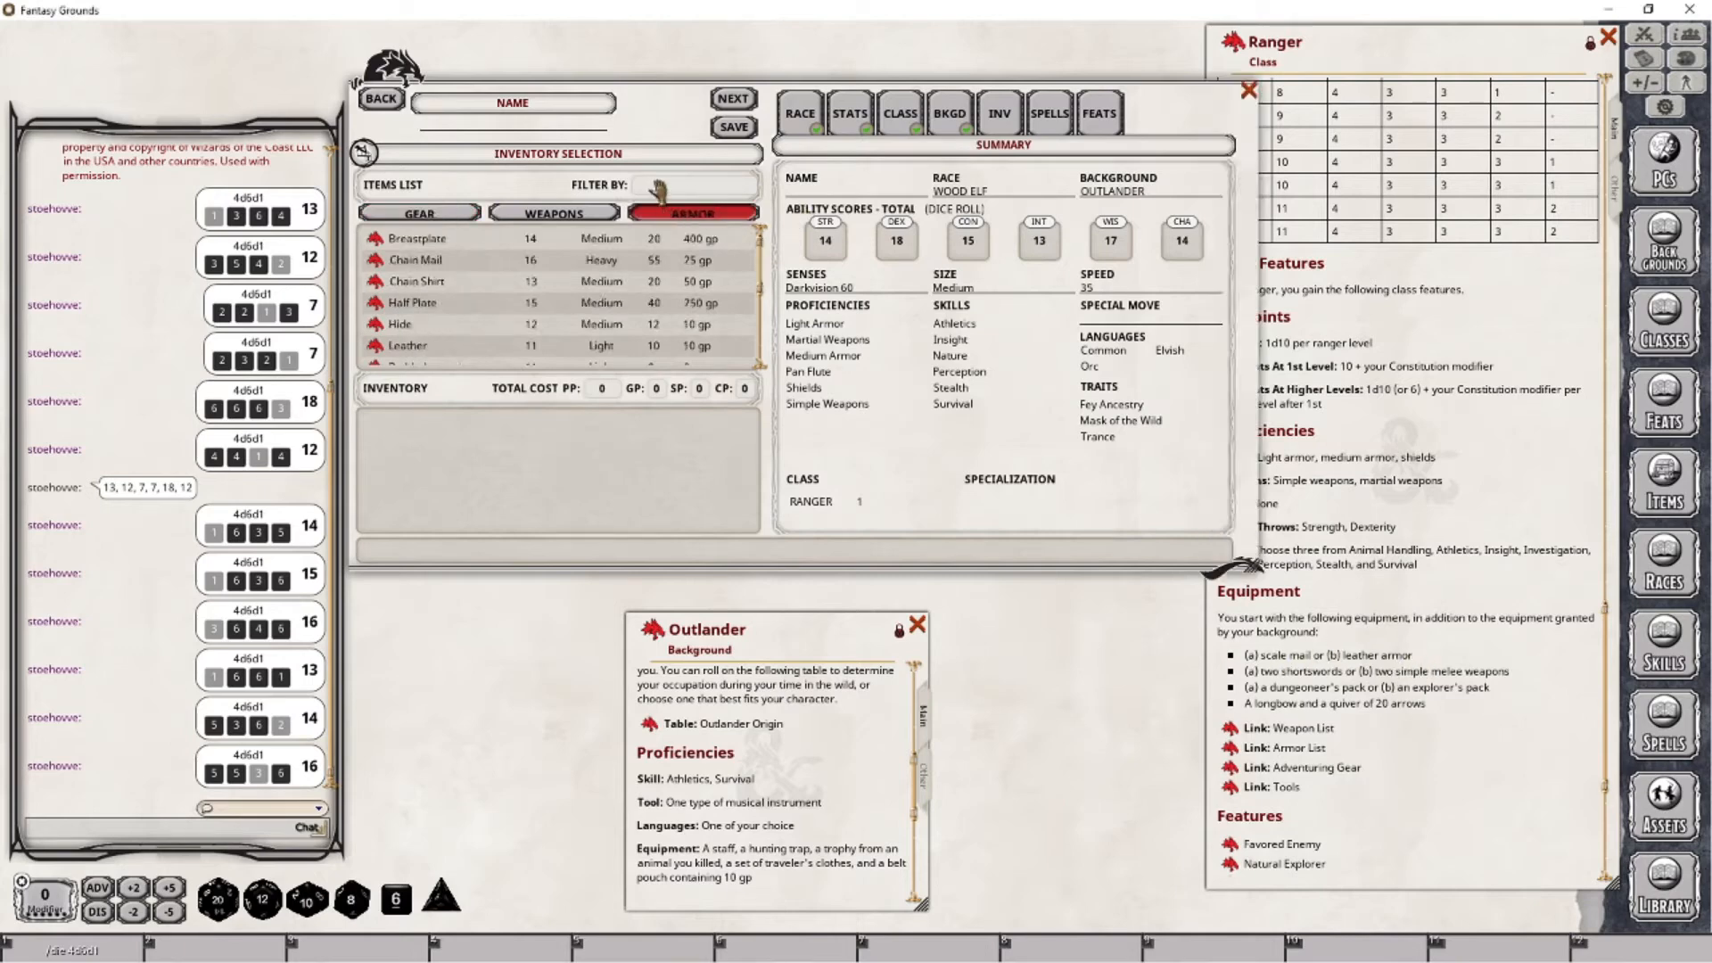
{"action": "left_click", "coordinate": [656, 185]}
{"action": "type", "text": "leather"}
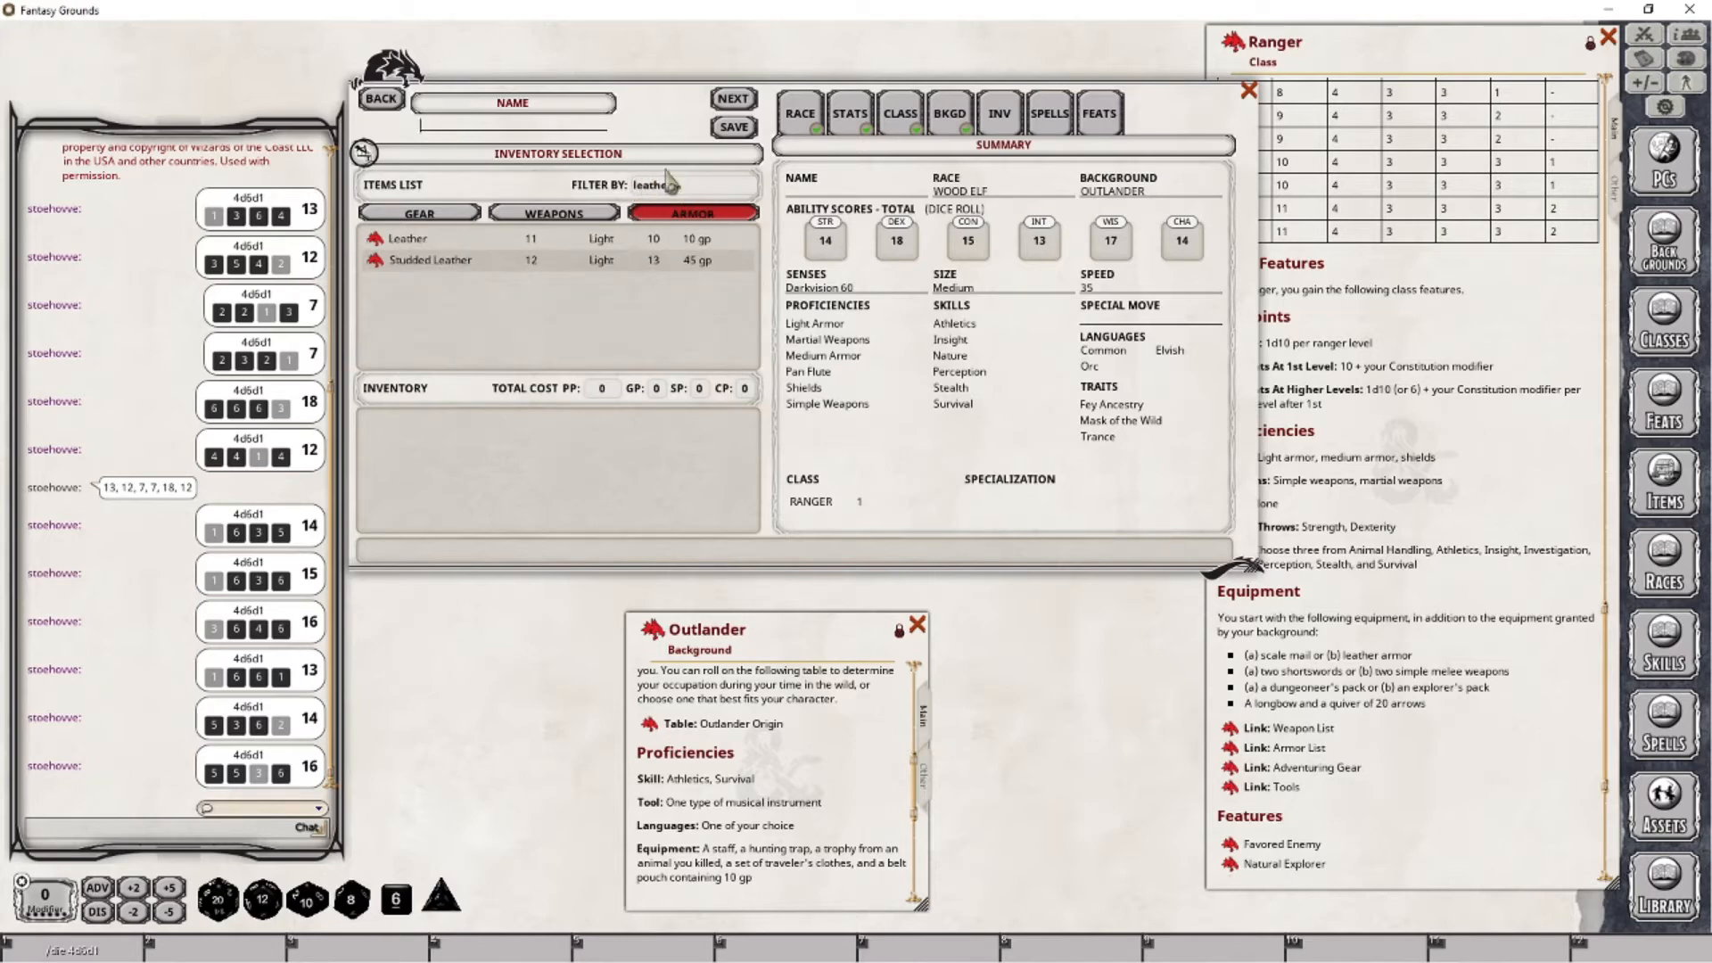
- Check the "leather" filter results across the weapons, gear and armor categories
{"action": "left_click", "coordinate": [588, 216]}
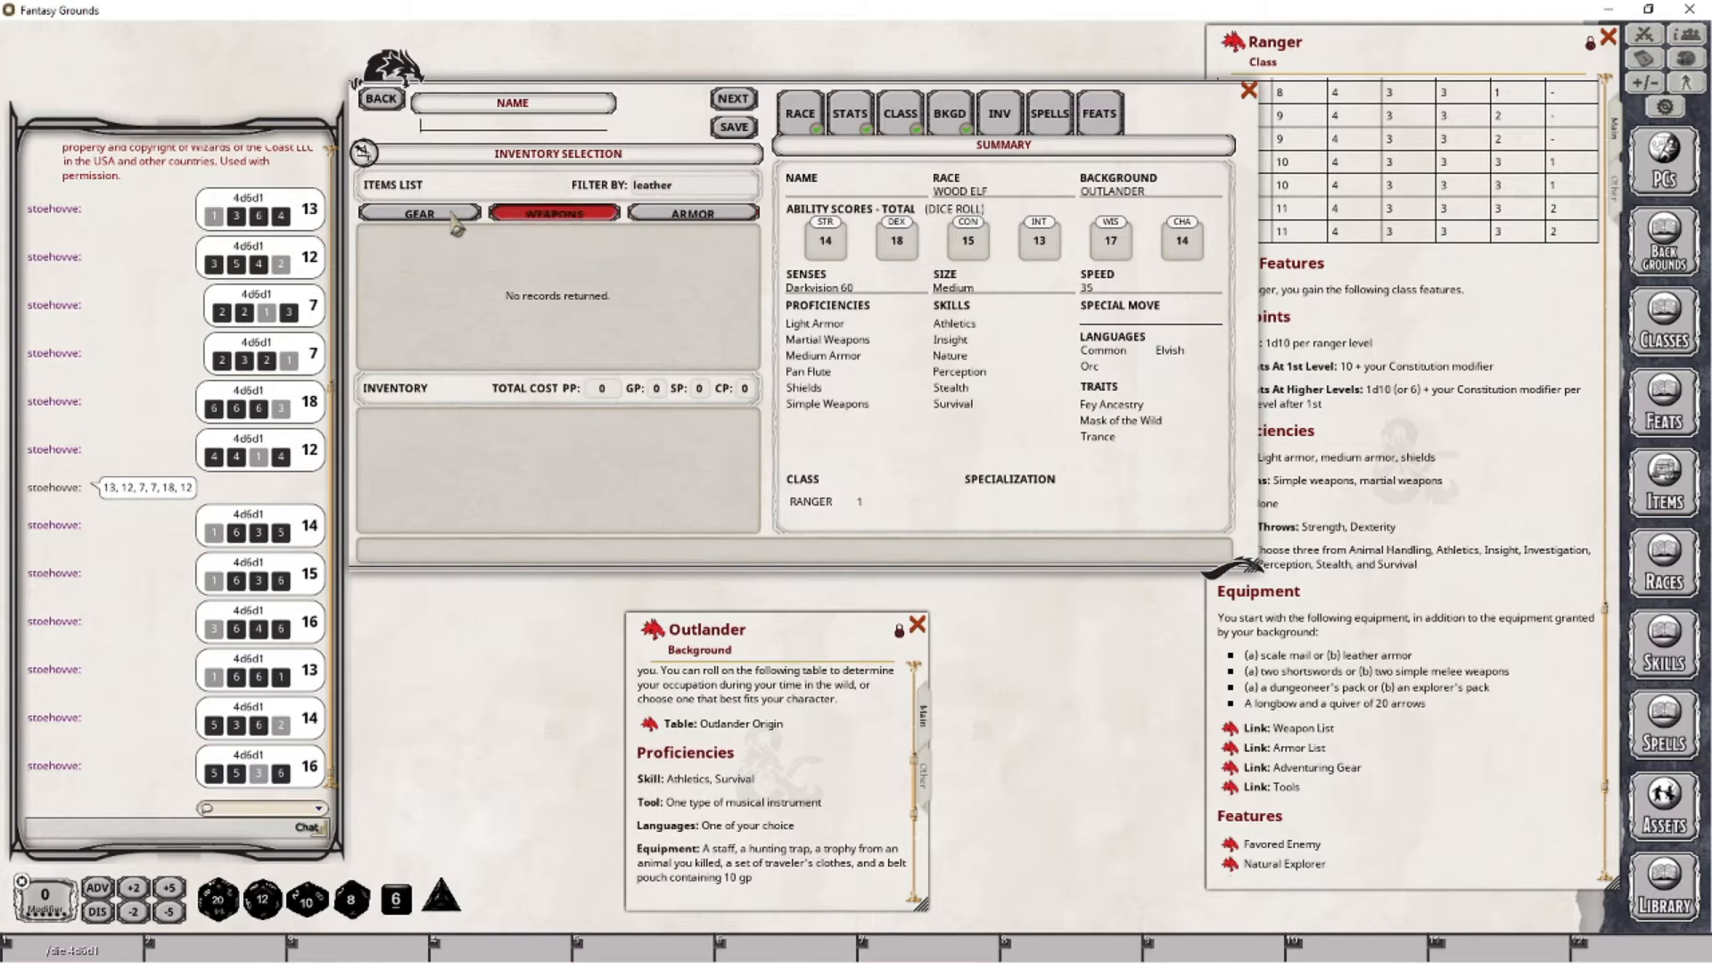
{"action": "left_click", "coordinate": [450, 214]}
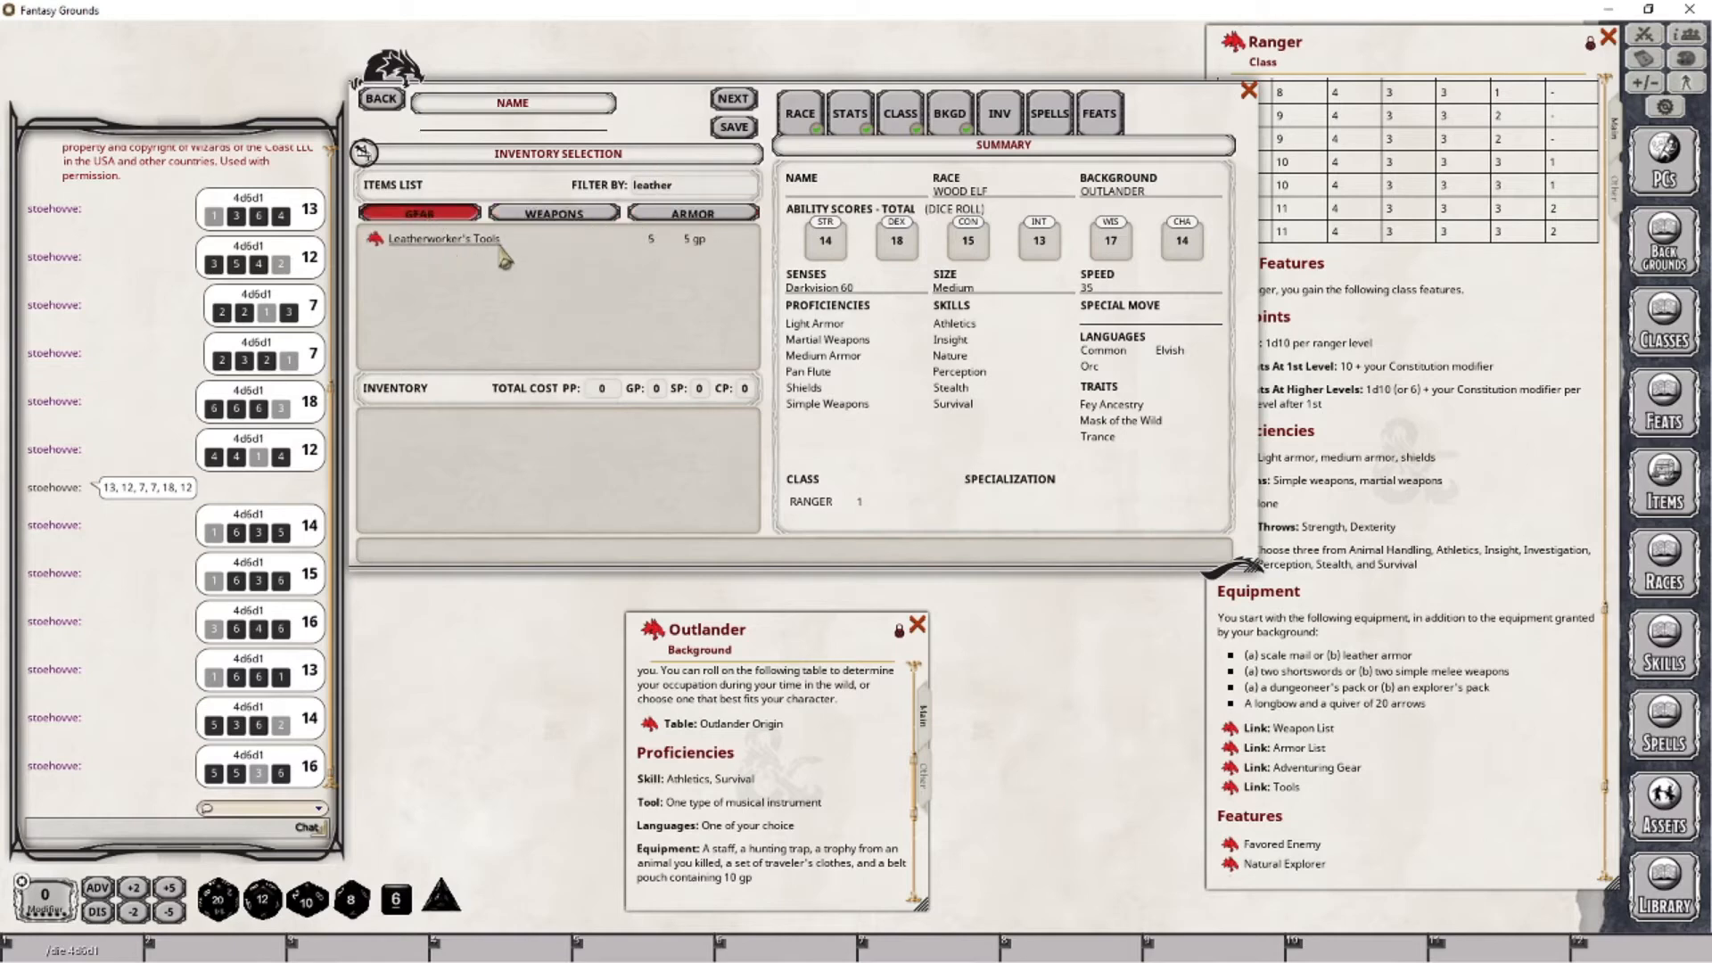
{"action": "left_click", "coordinate": [660, 214]}
{"action": "left_click", "coordinate": [603, 215]}
{"action": "left_click", "coordinate": [422, 215]}
{"action": "left_click", "coordinate": [702, 215]}
{"action": "left_click", "coordinate": [555, 215]}
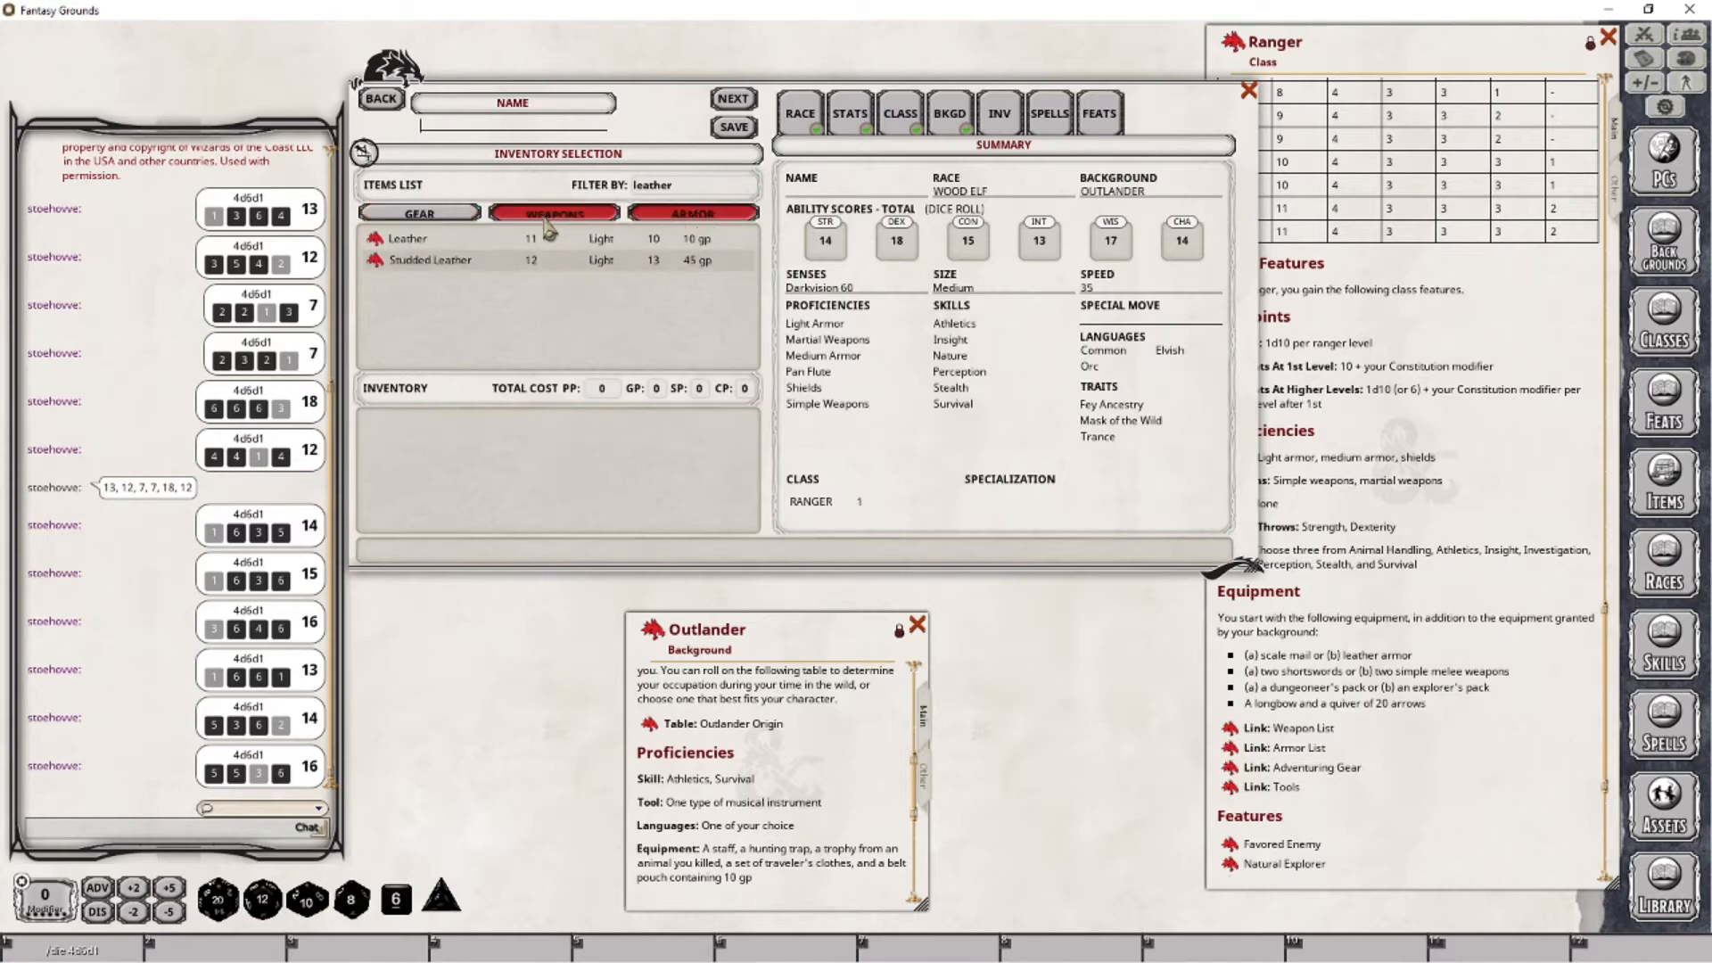
- Add Leather armor from the filtered armor items to the character's inventory
{"action": "left_click", "coordinate": [390, 219]}
{"action": "left_click", "coordinate": [709, 218]}
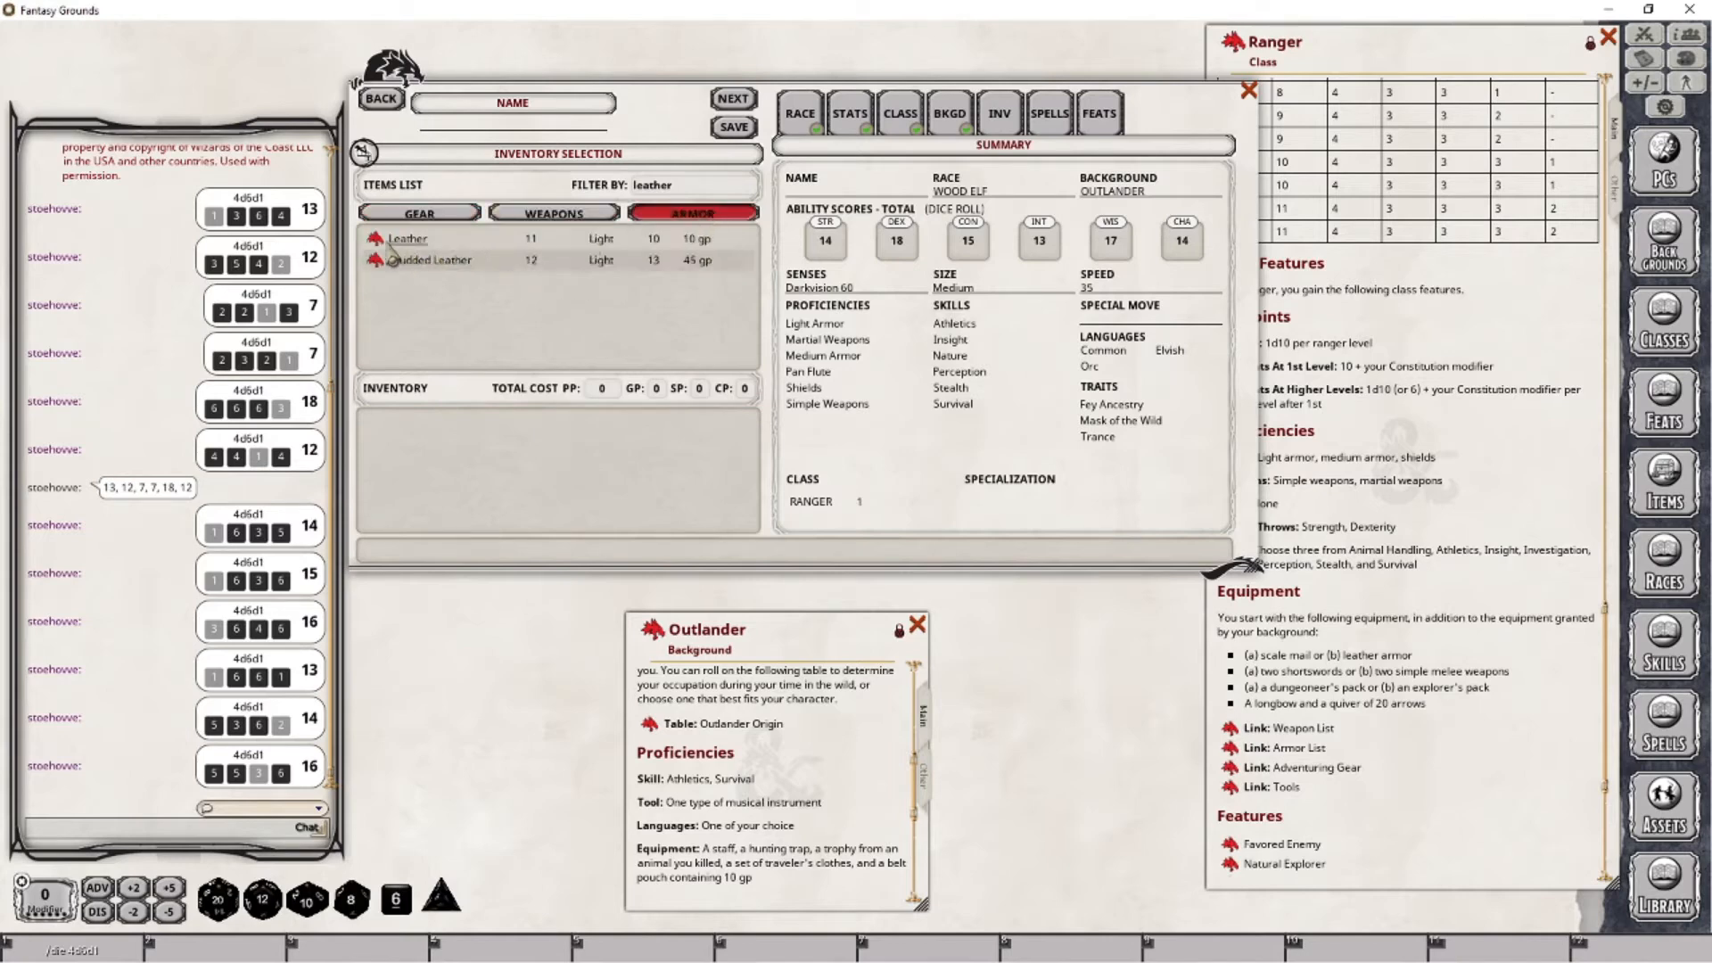
{"action": "left_click_drag", "start_coordinate": [483, 280], "coordinate": [468, 456]}
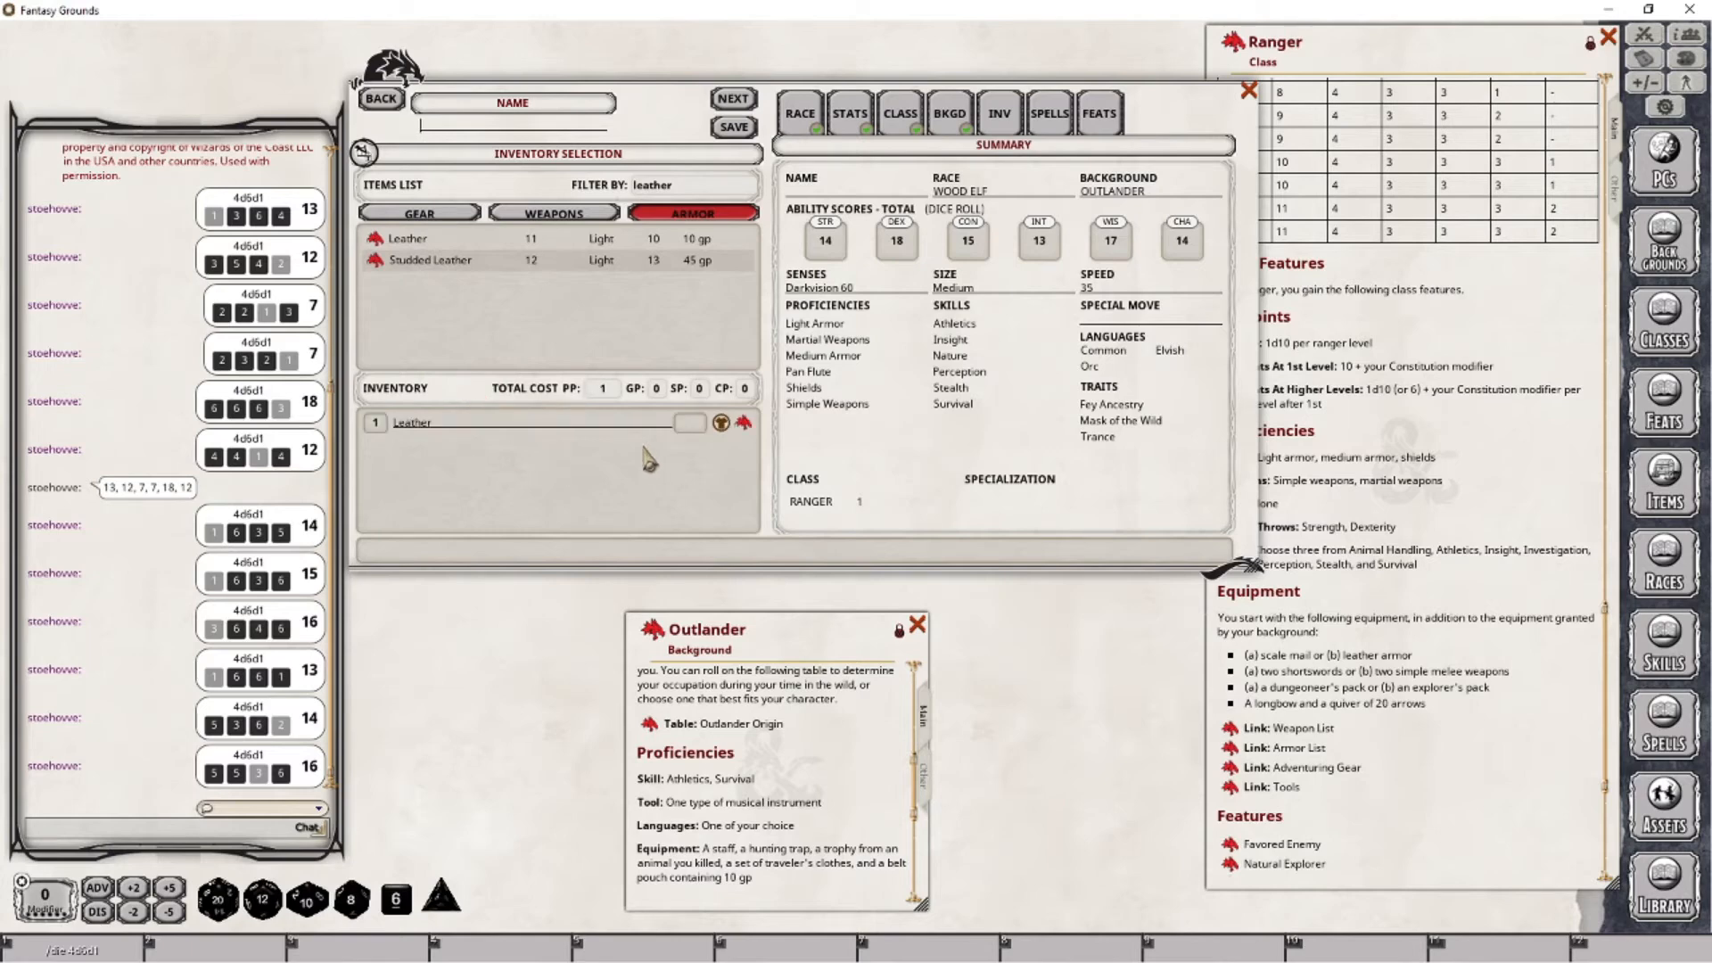
- Filter the weapons by "short" and add two Shortswords to the inventory
{"action": "left_click", "coordinate": [689, 186]}
{"action": "key", "text": "ctrl+a"}
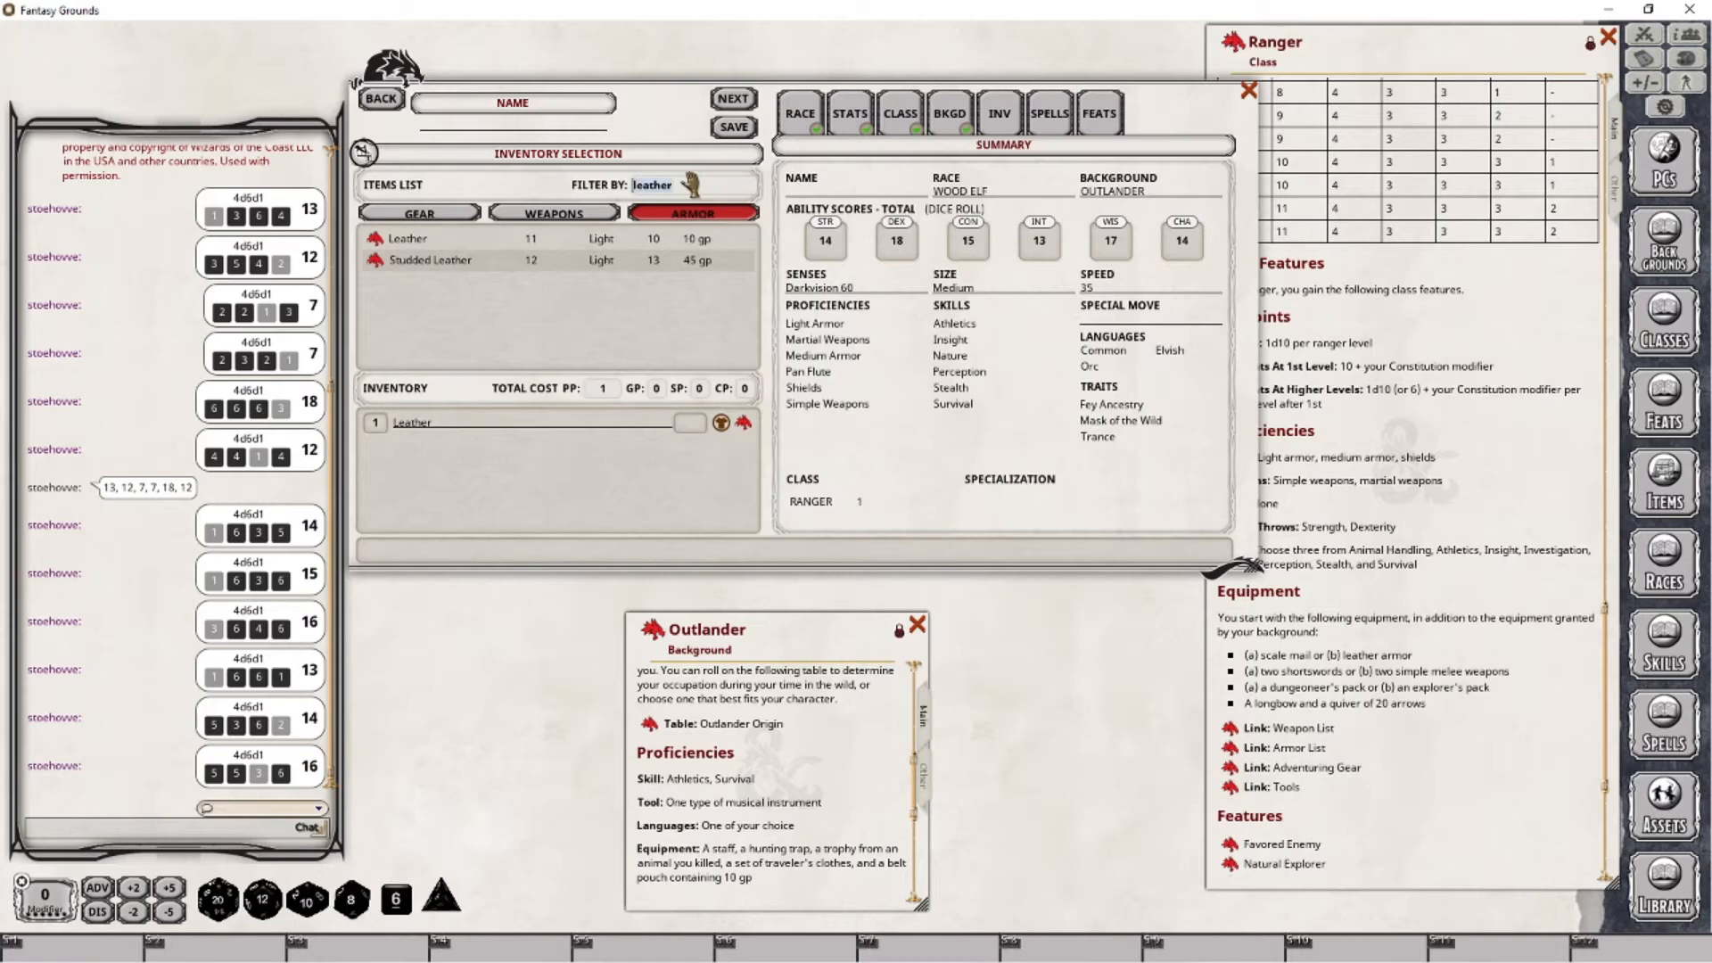
{"action": "key", "text": "BackSpace"}
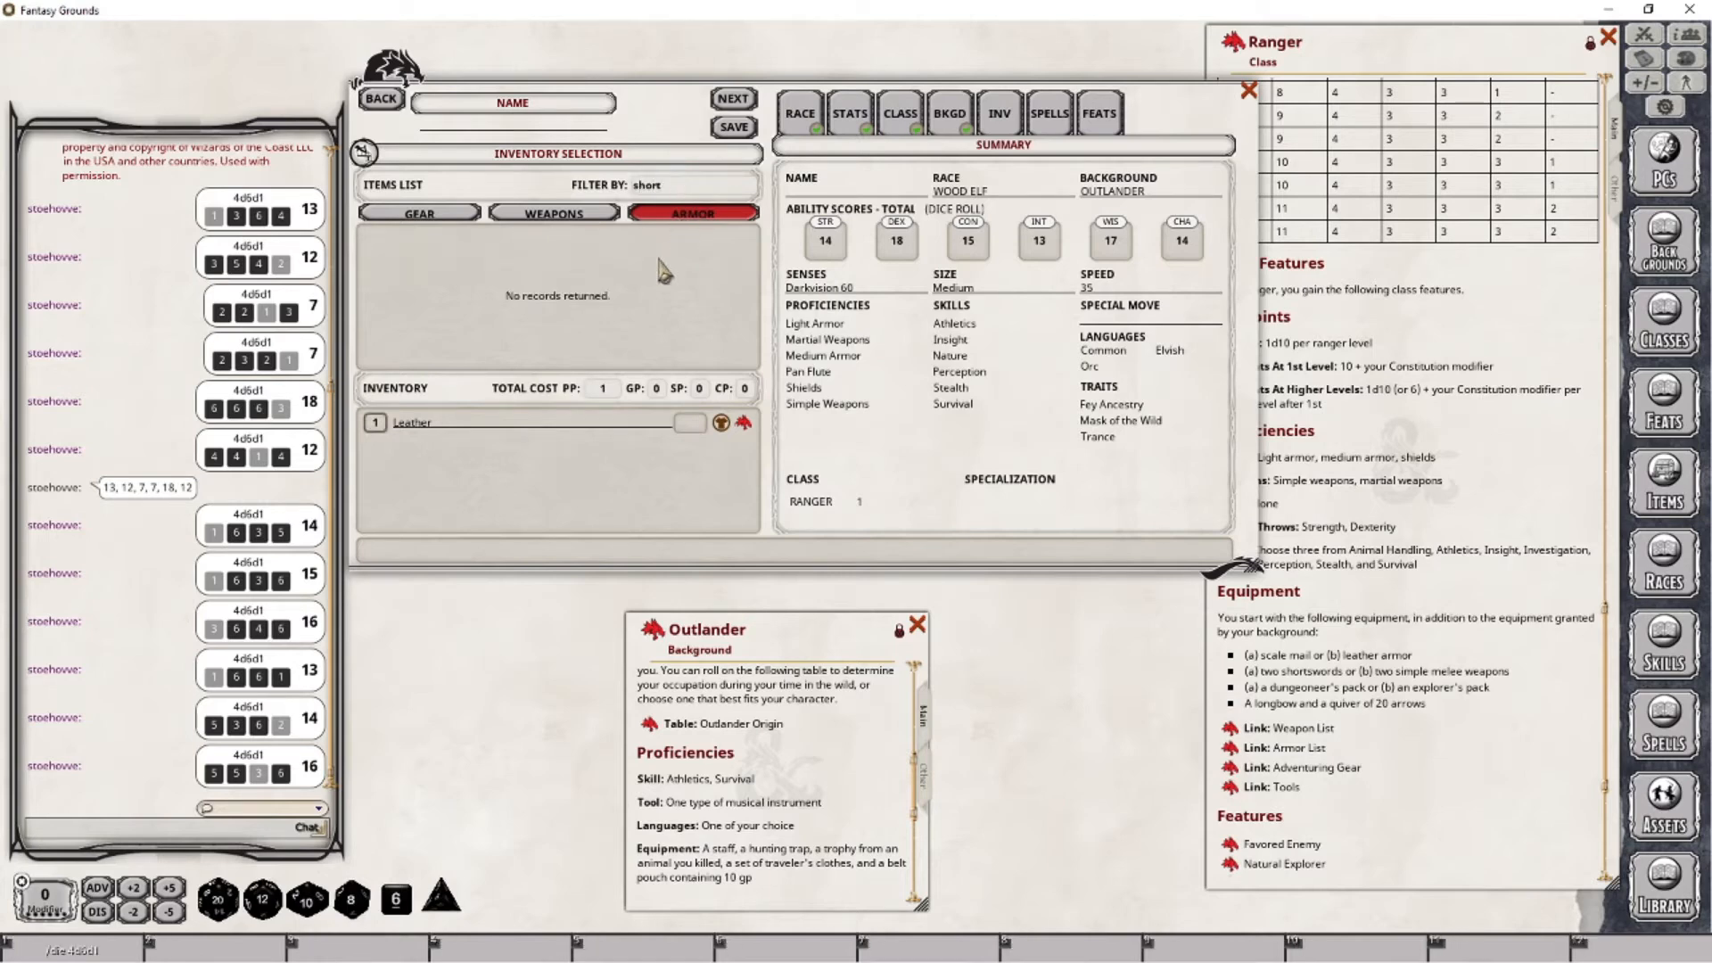
{"action": "left_click", "coordinate": [571, 214]}
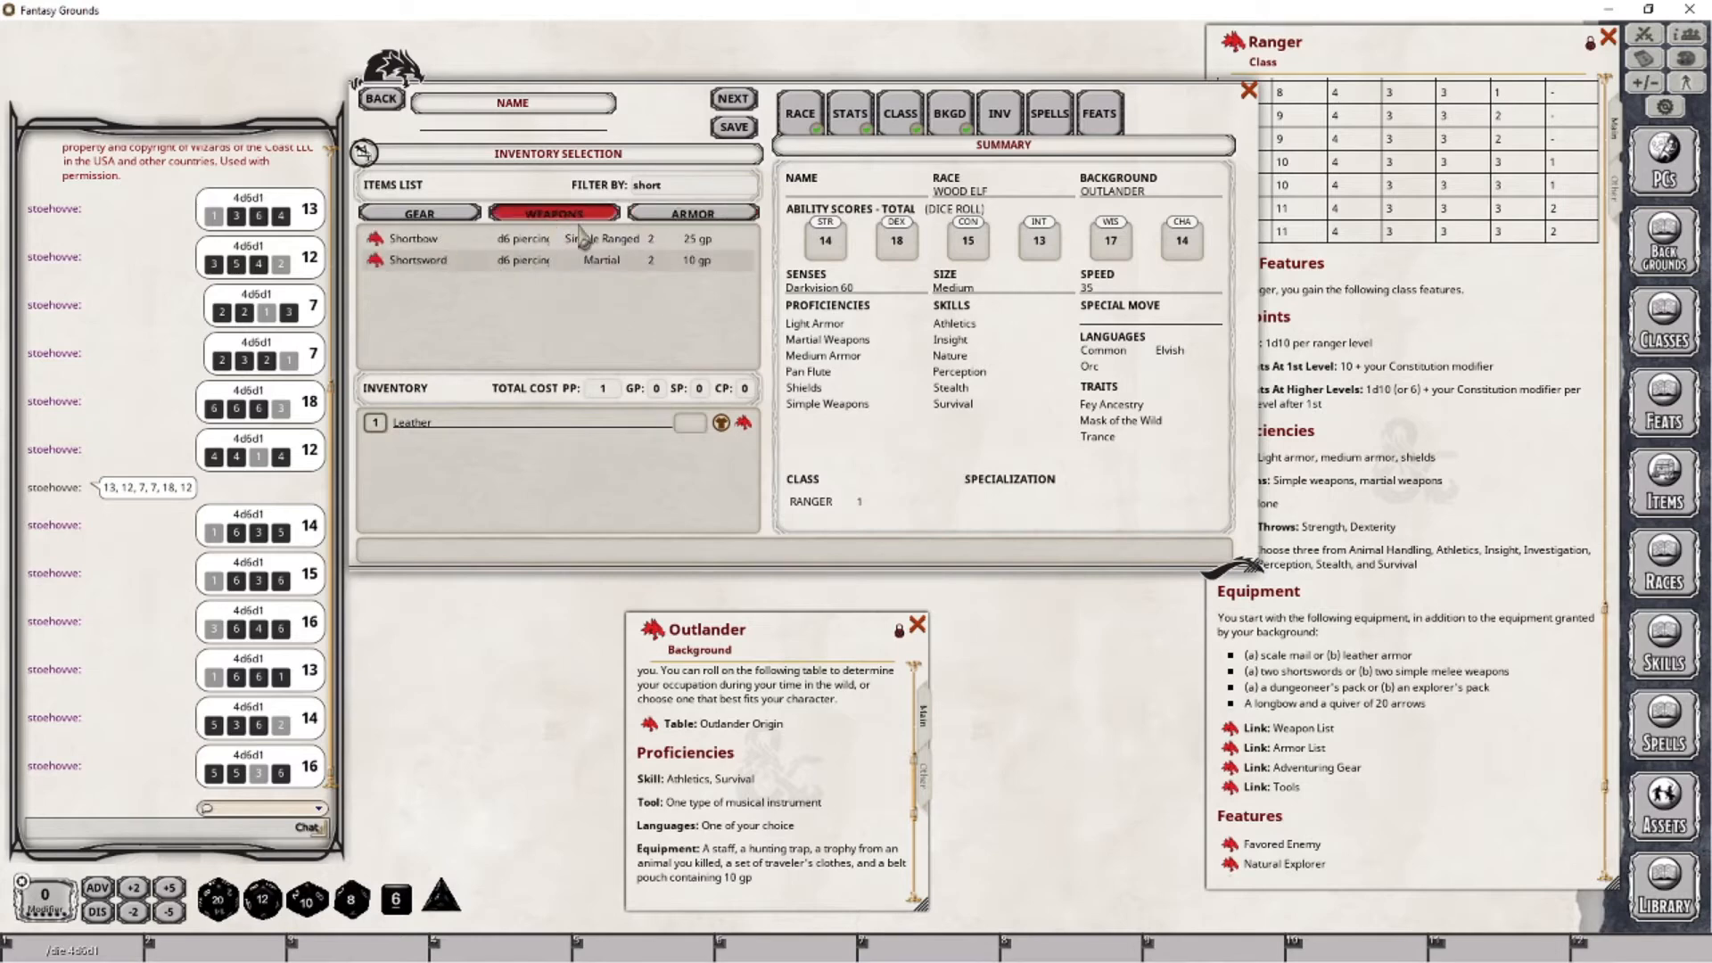
{"action": "left_click_drag", "start_coordinate": [392, 268], "coordinate": [383, 446]}
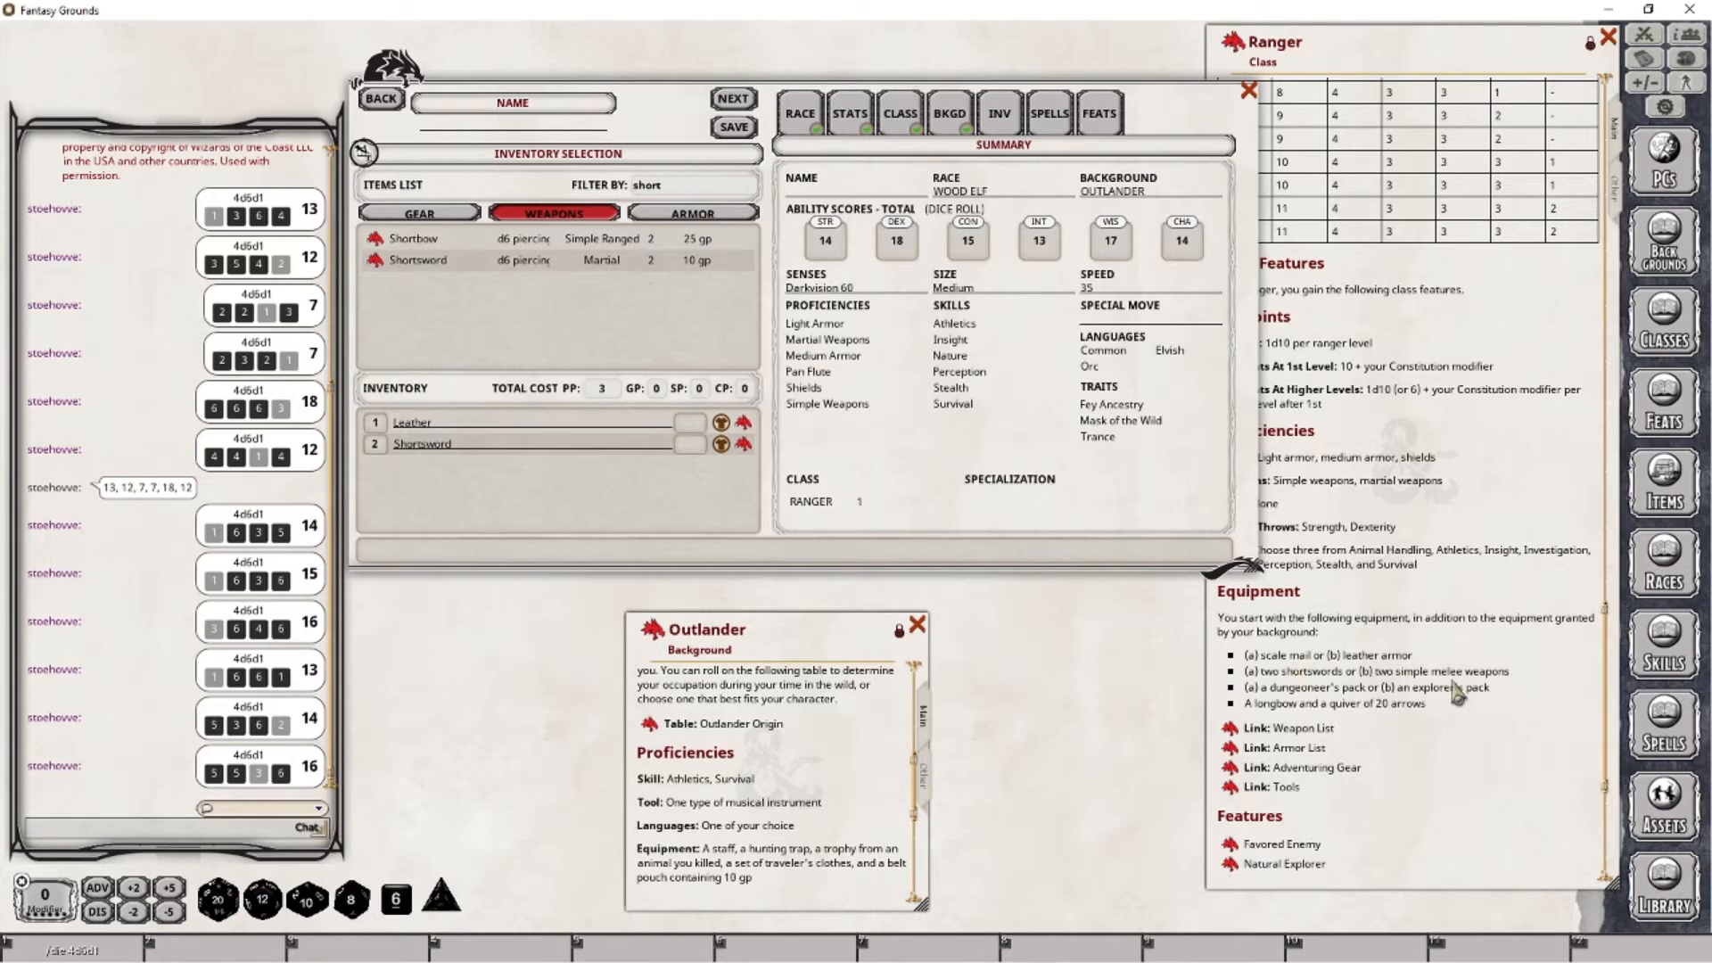
- Filter the gear by "explor" and add one Explorer's Pack to the inventory
{"action": "double_click", "coordinate": [659, 185]}
{"action": "key", "text": "BackSpace"}
{"action": "type", "text": "explor"}
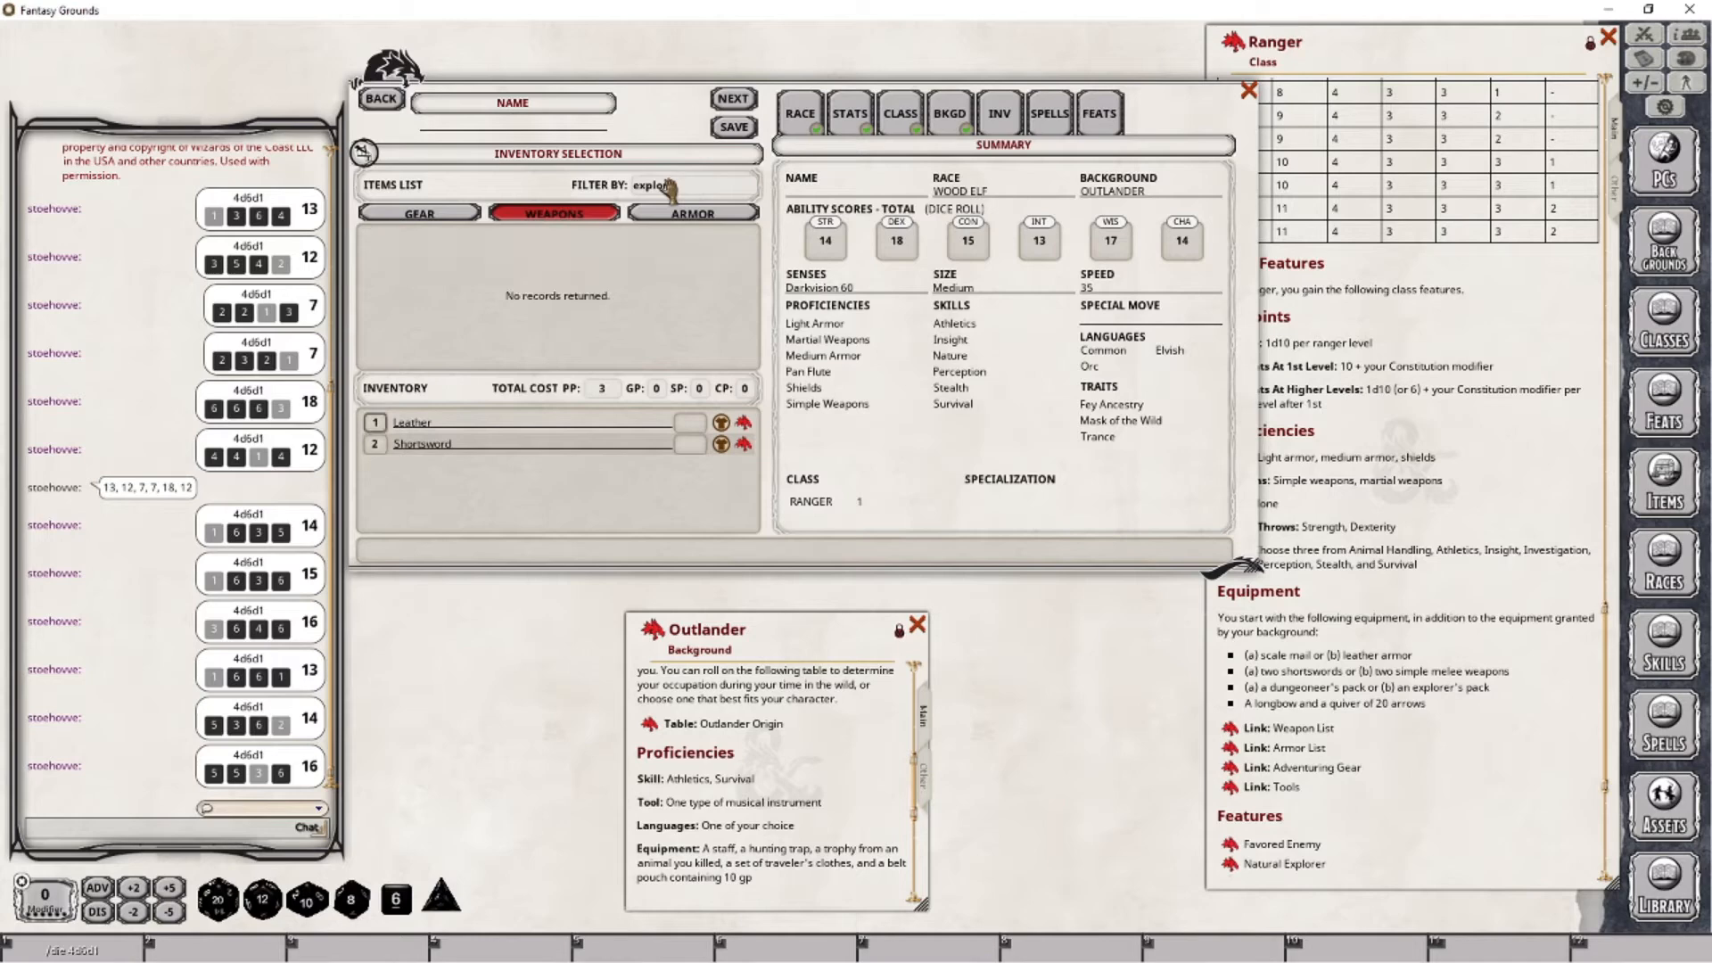
{"action": "left_click", "coordinate": [471, 214]}
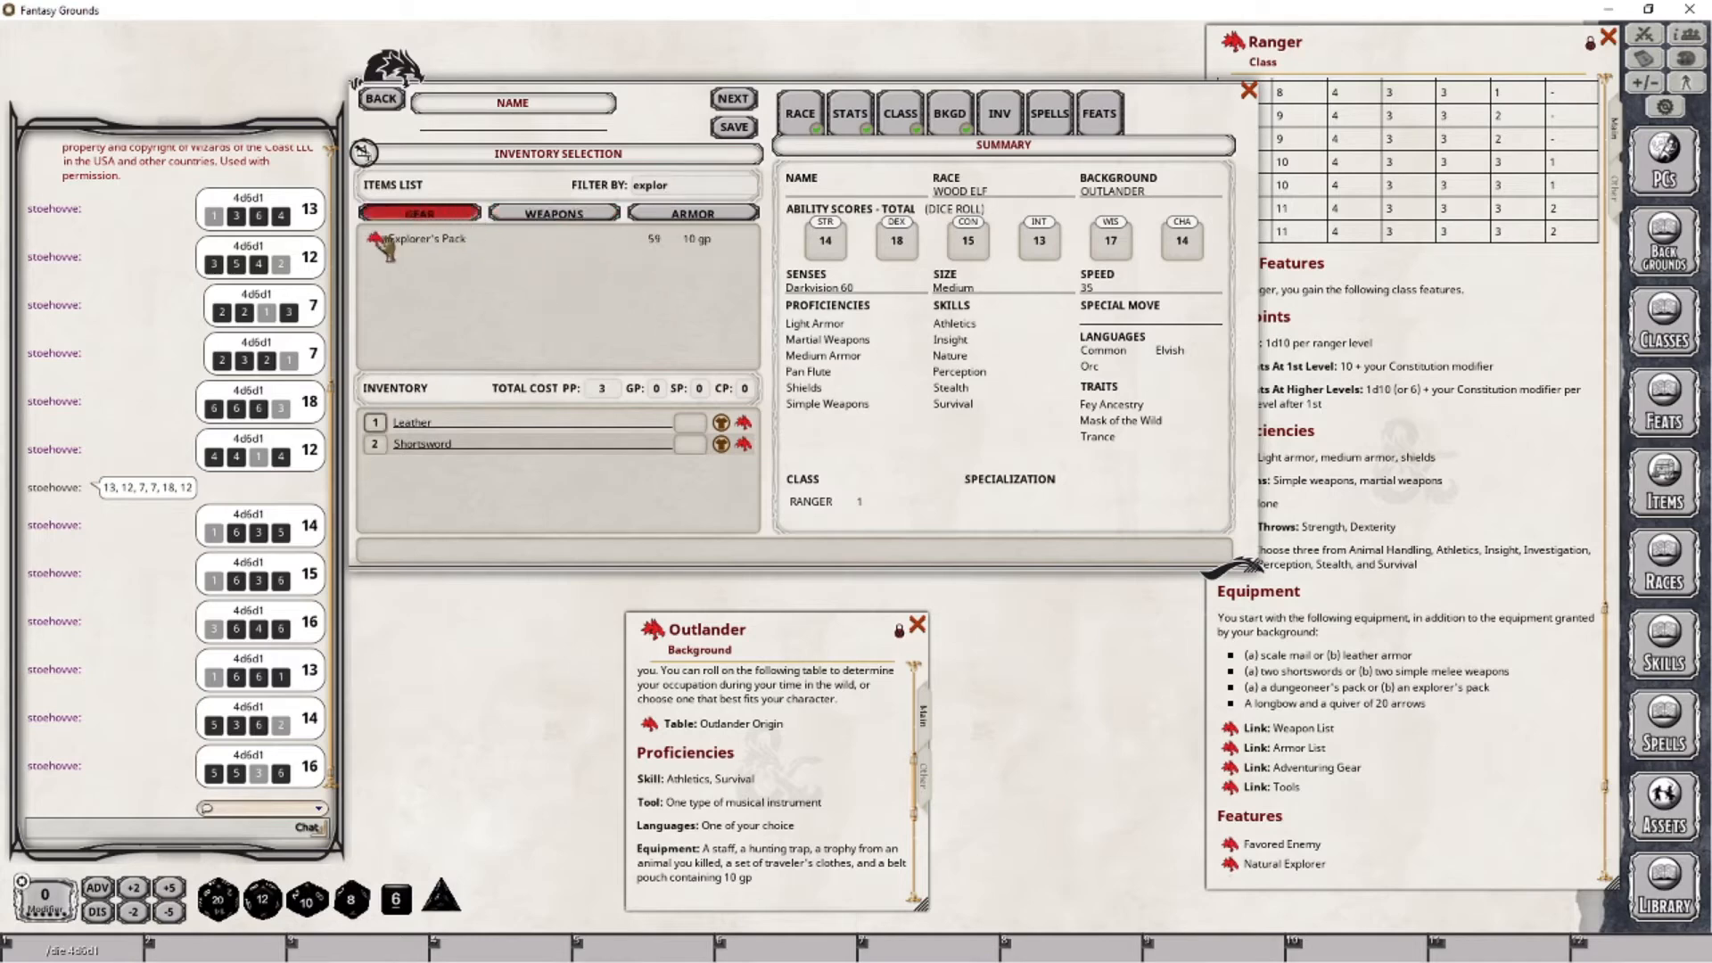
{"action": "left_click_drag", "start_coordinate": [375, 239], "coordinate": [433, 500]}
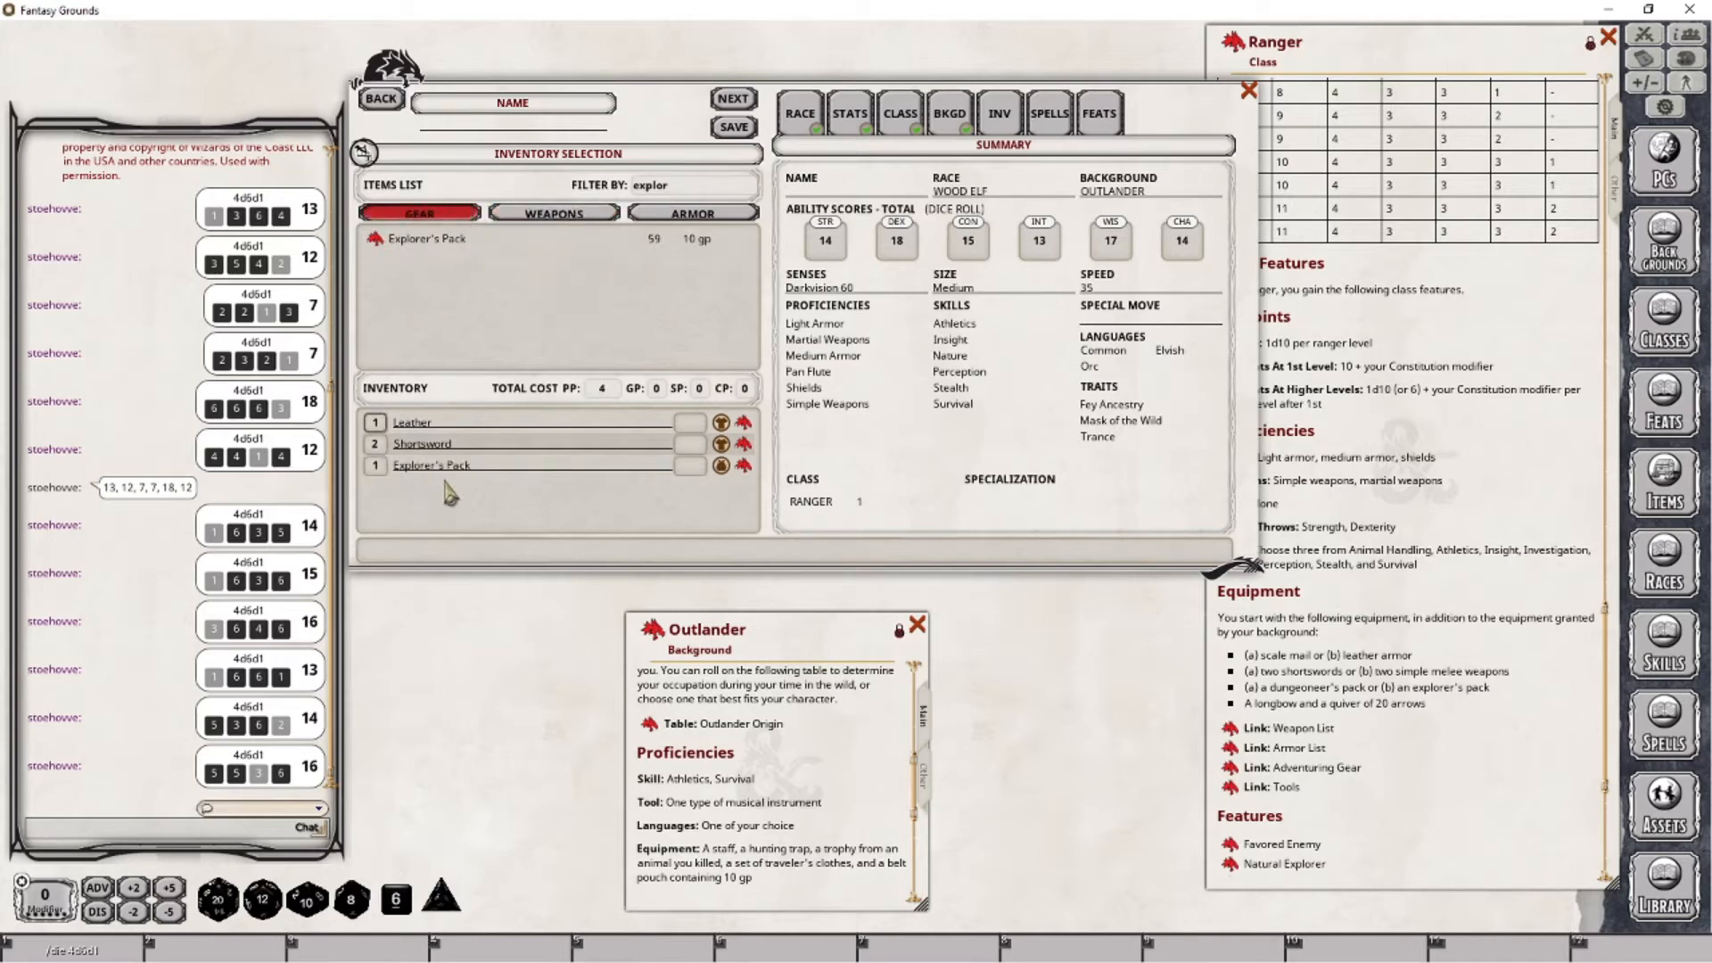
- Examine the Explorer's Pack description for its included items, then close it
{"action": "left_click", "coordinate": [745, 467]}
{"action": "left_click_drag", "start_coordinate": [822, 532], "coordinate": [528, 590]}
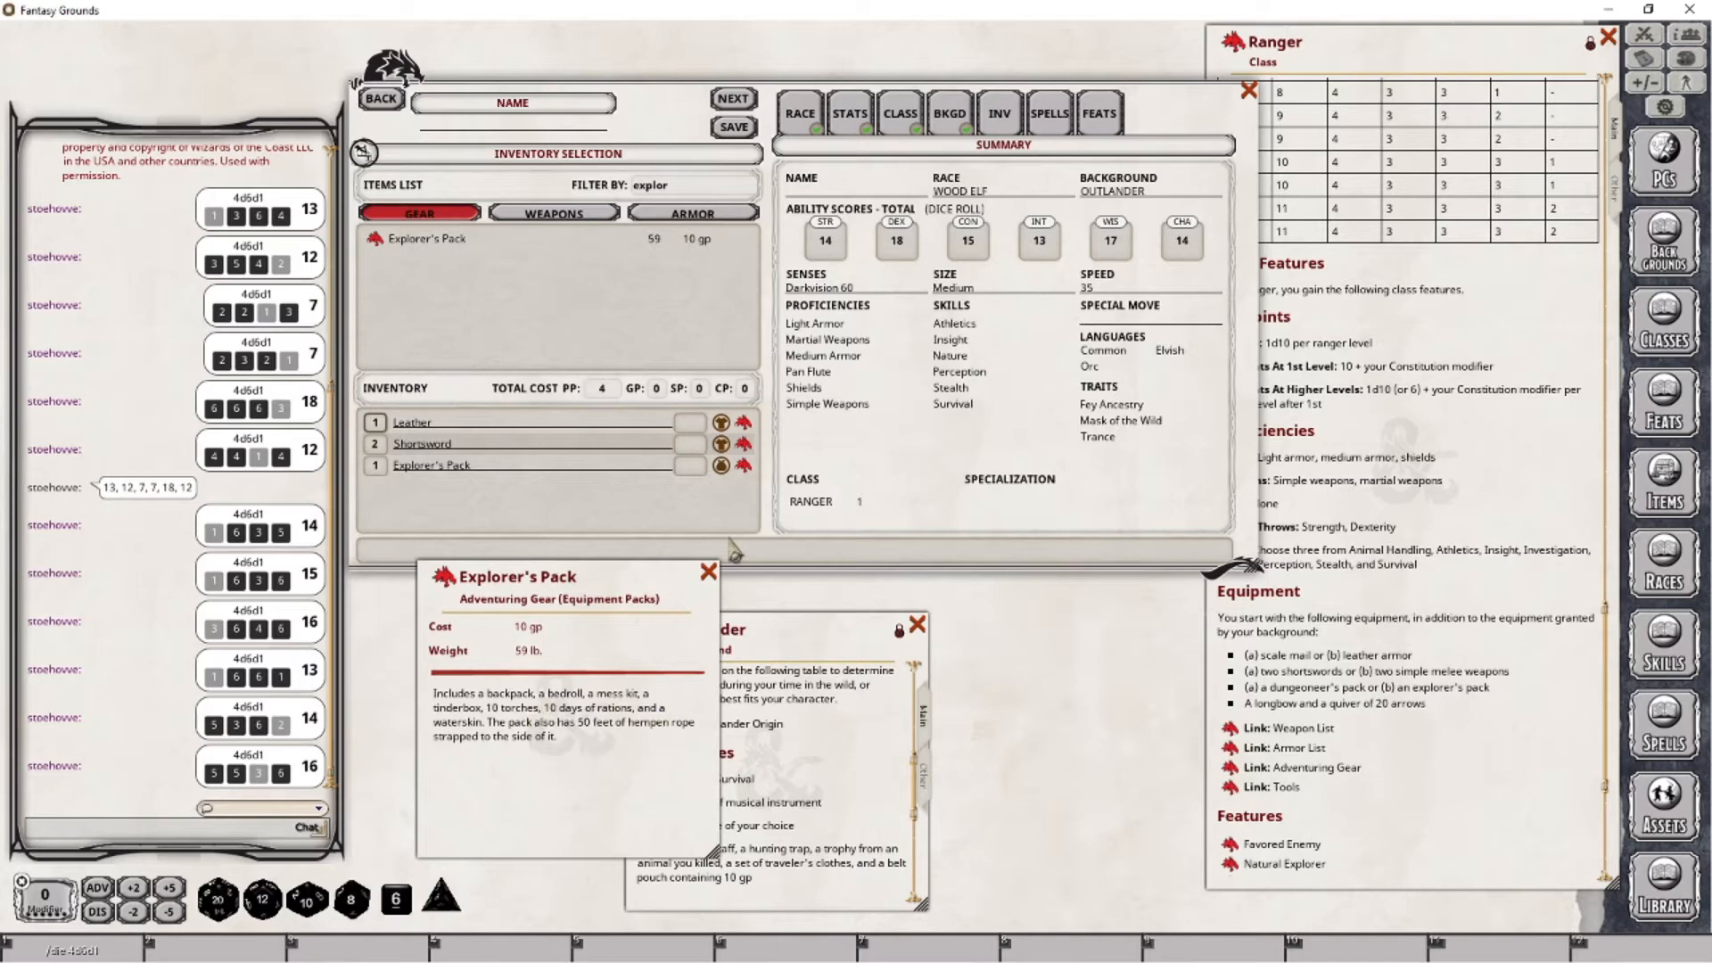
{"action": "left_click", "coordinate": [709, 573]}
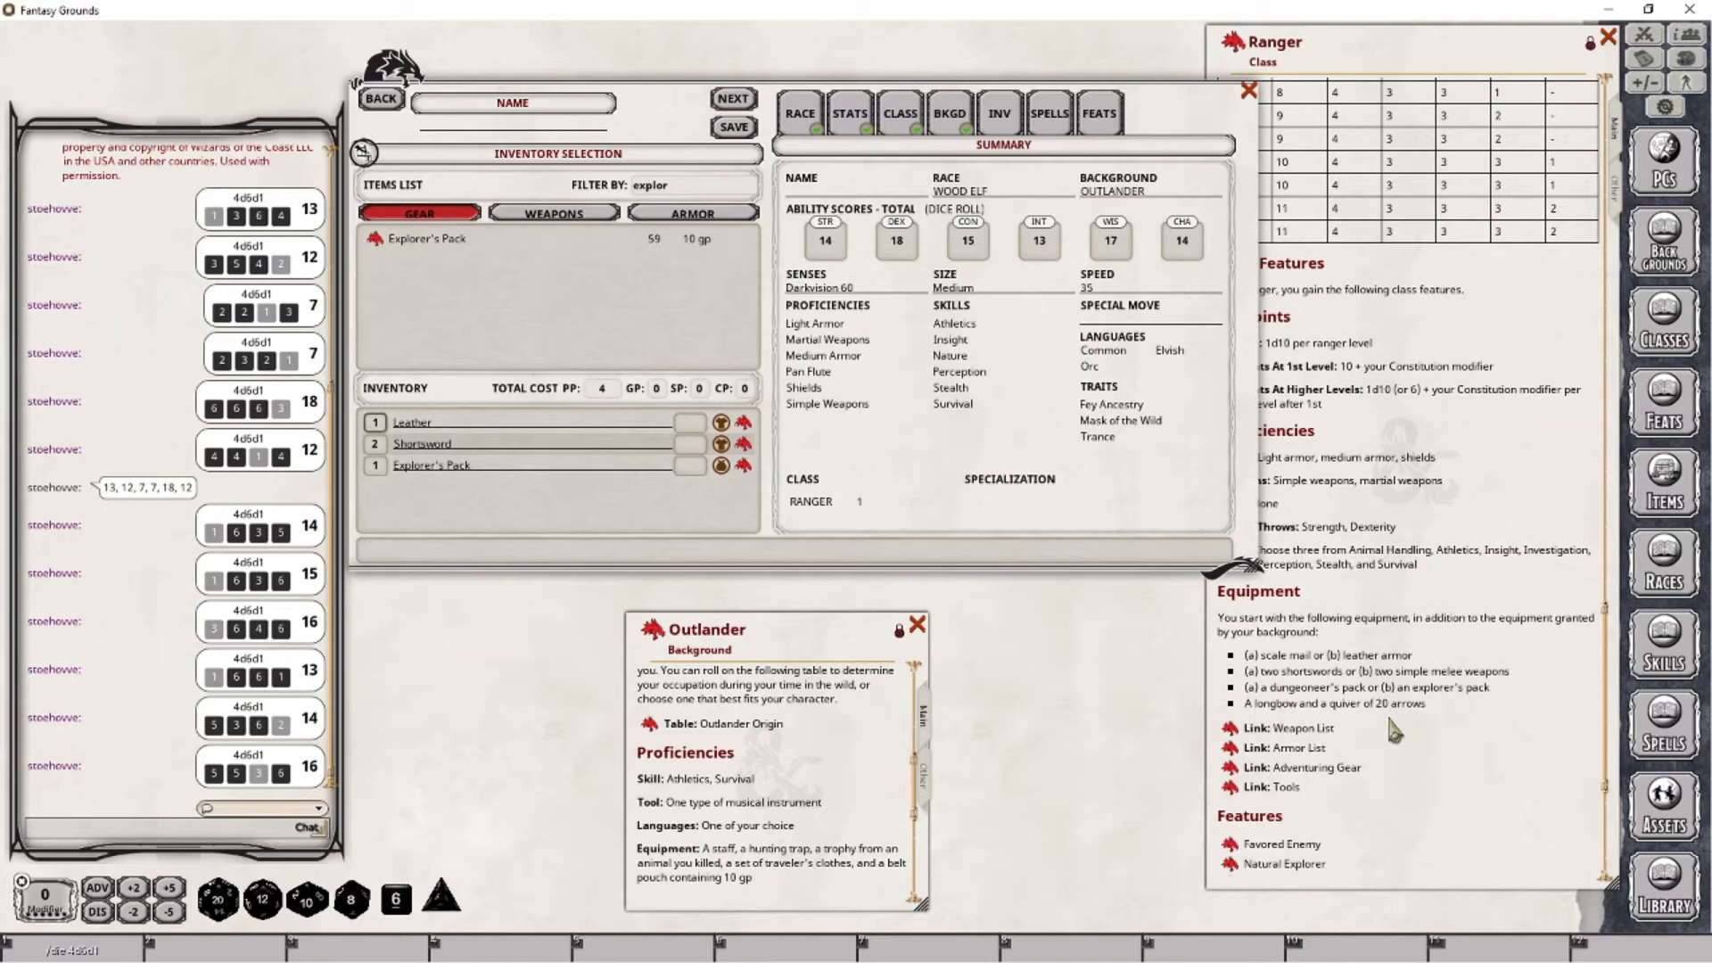
- Filter the gear by "arrow" and add the Arrows (20) bundle to the inventory
{"action": "left_click", "coordinate": [697, 190]}
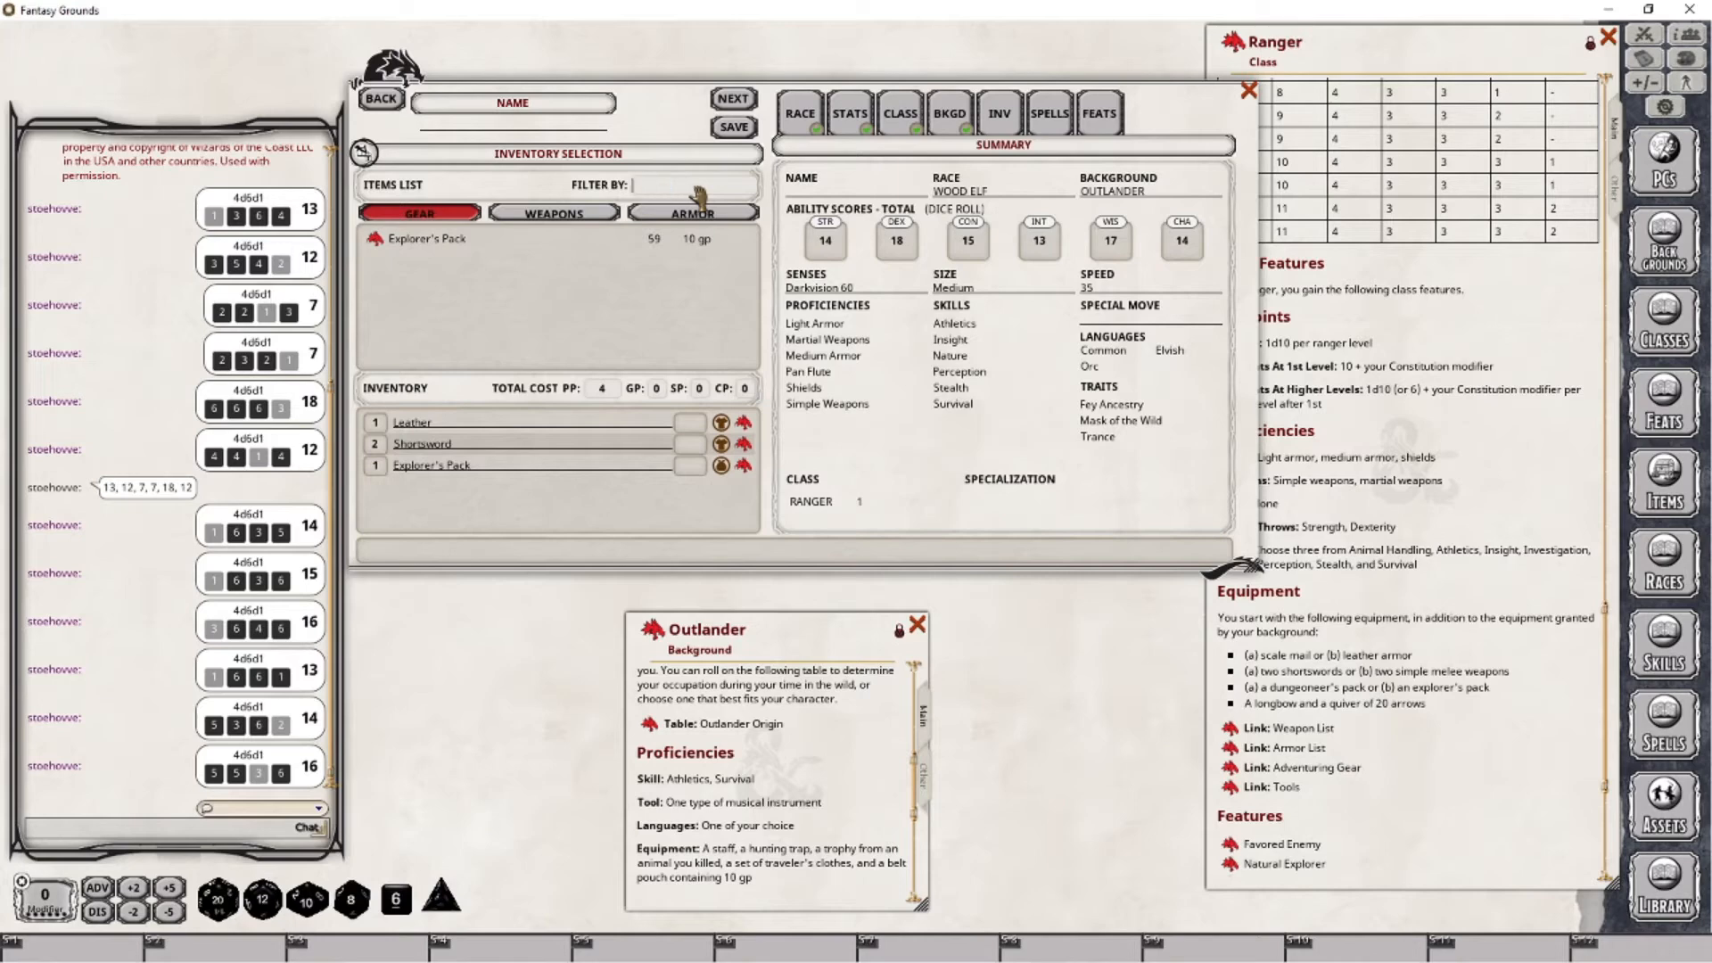
{"action": "type", "text": "arrow"}
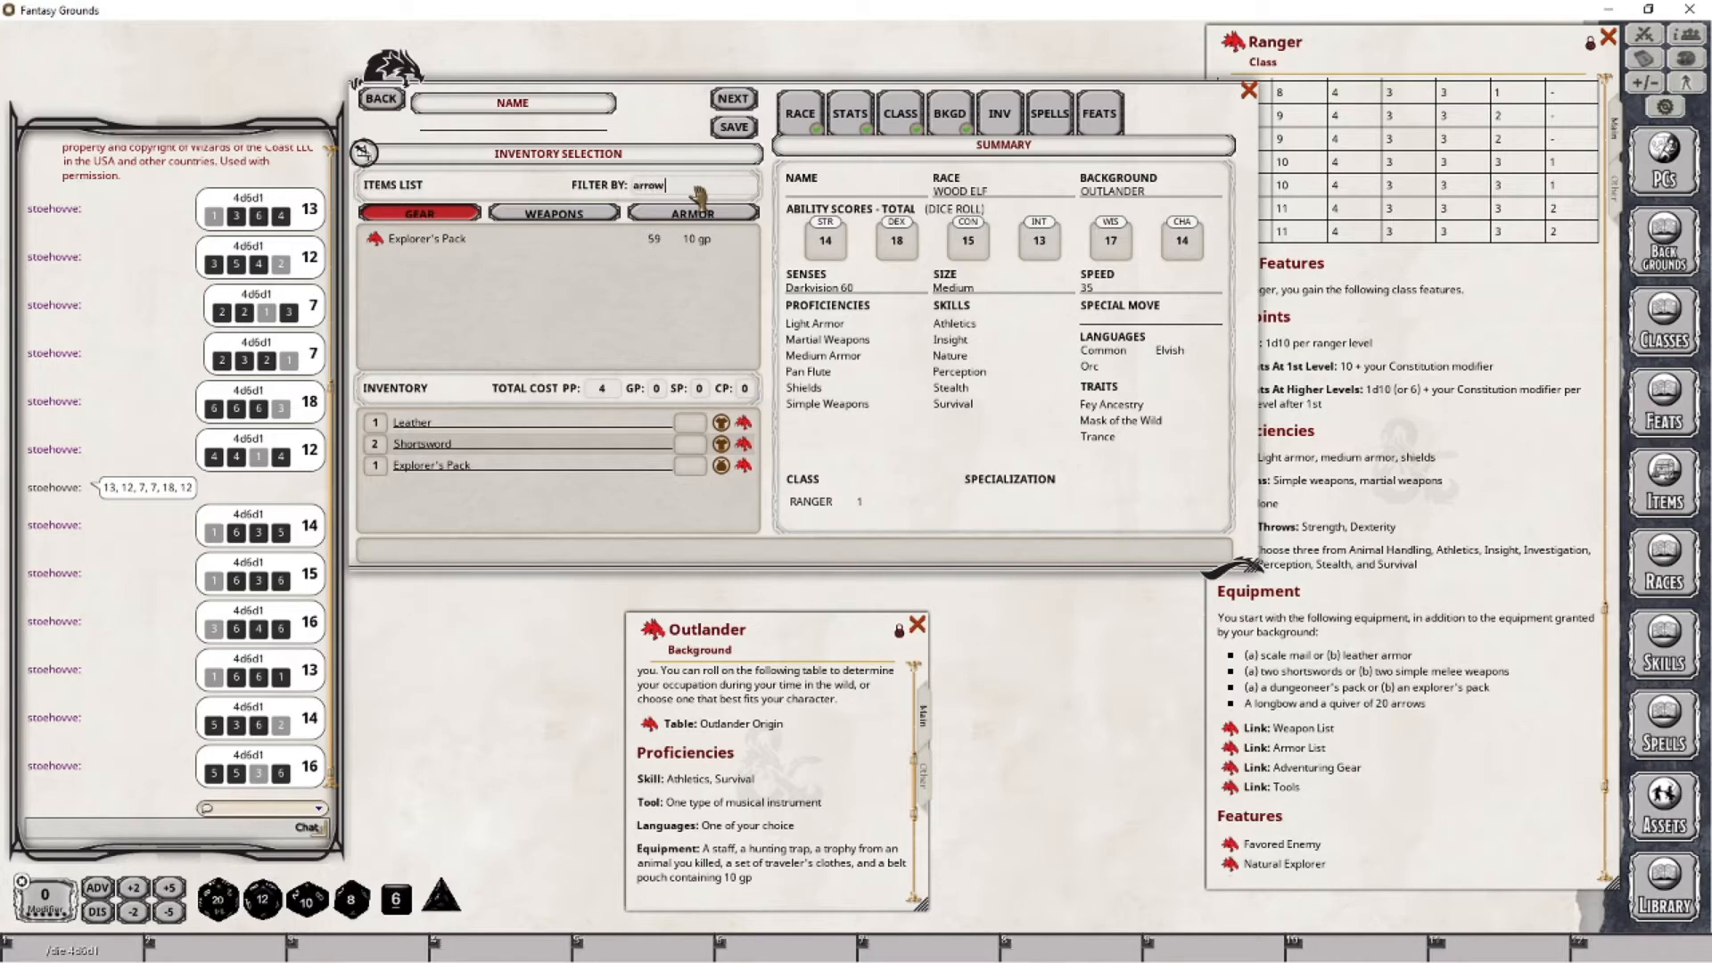
{"action": "left_click_drag", "start_coordinate": [376, 265], "coordinate": [495, 496]}
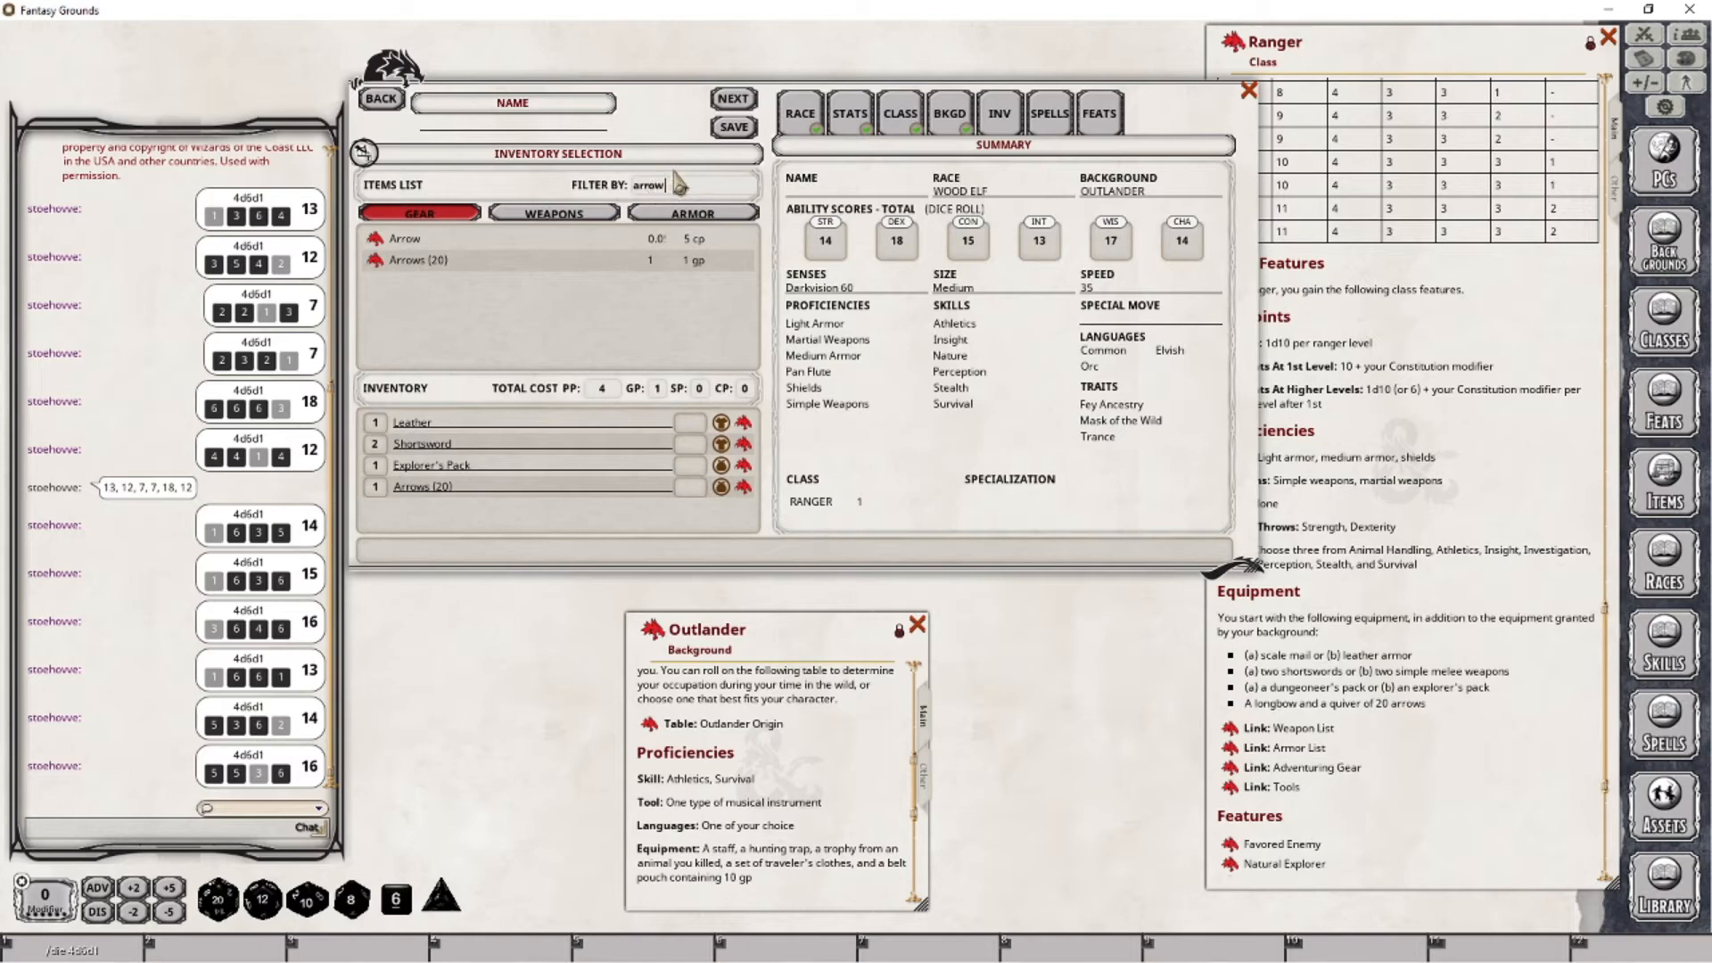
- Filter the weapons by "long" and add one Longbow to the inventory
{"action": "key", "text": "BackSpace"}
{"action": "key", "text": "BackSpace"}
{"action": "key", "text": "BackSpace"}
{"action": "key", "text": "BackSpace"}
{"action": "key", "text": "BackSpace"}
{"action": "type", "text": "long"}
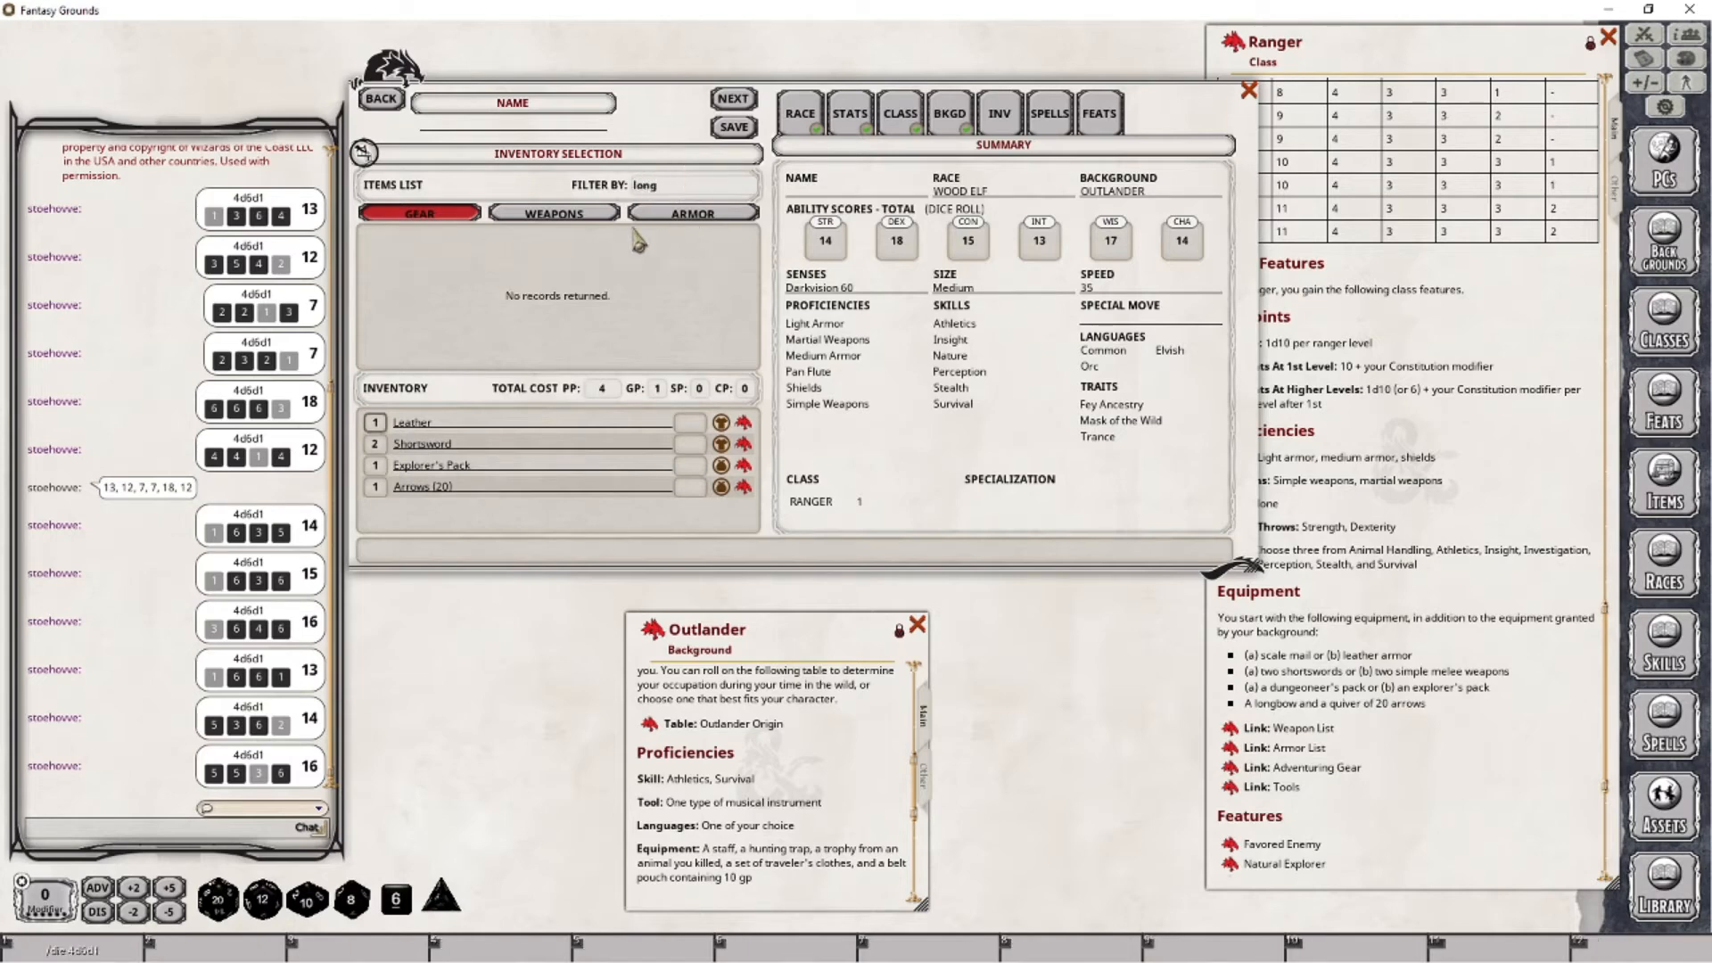
{"action": "left_click", "coordinate": [553, 214]}
{"action": "left_click_drag", "start_coordinate": [376, 239], "coordinate": [478, 500]}
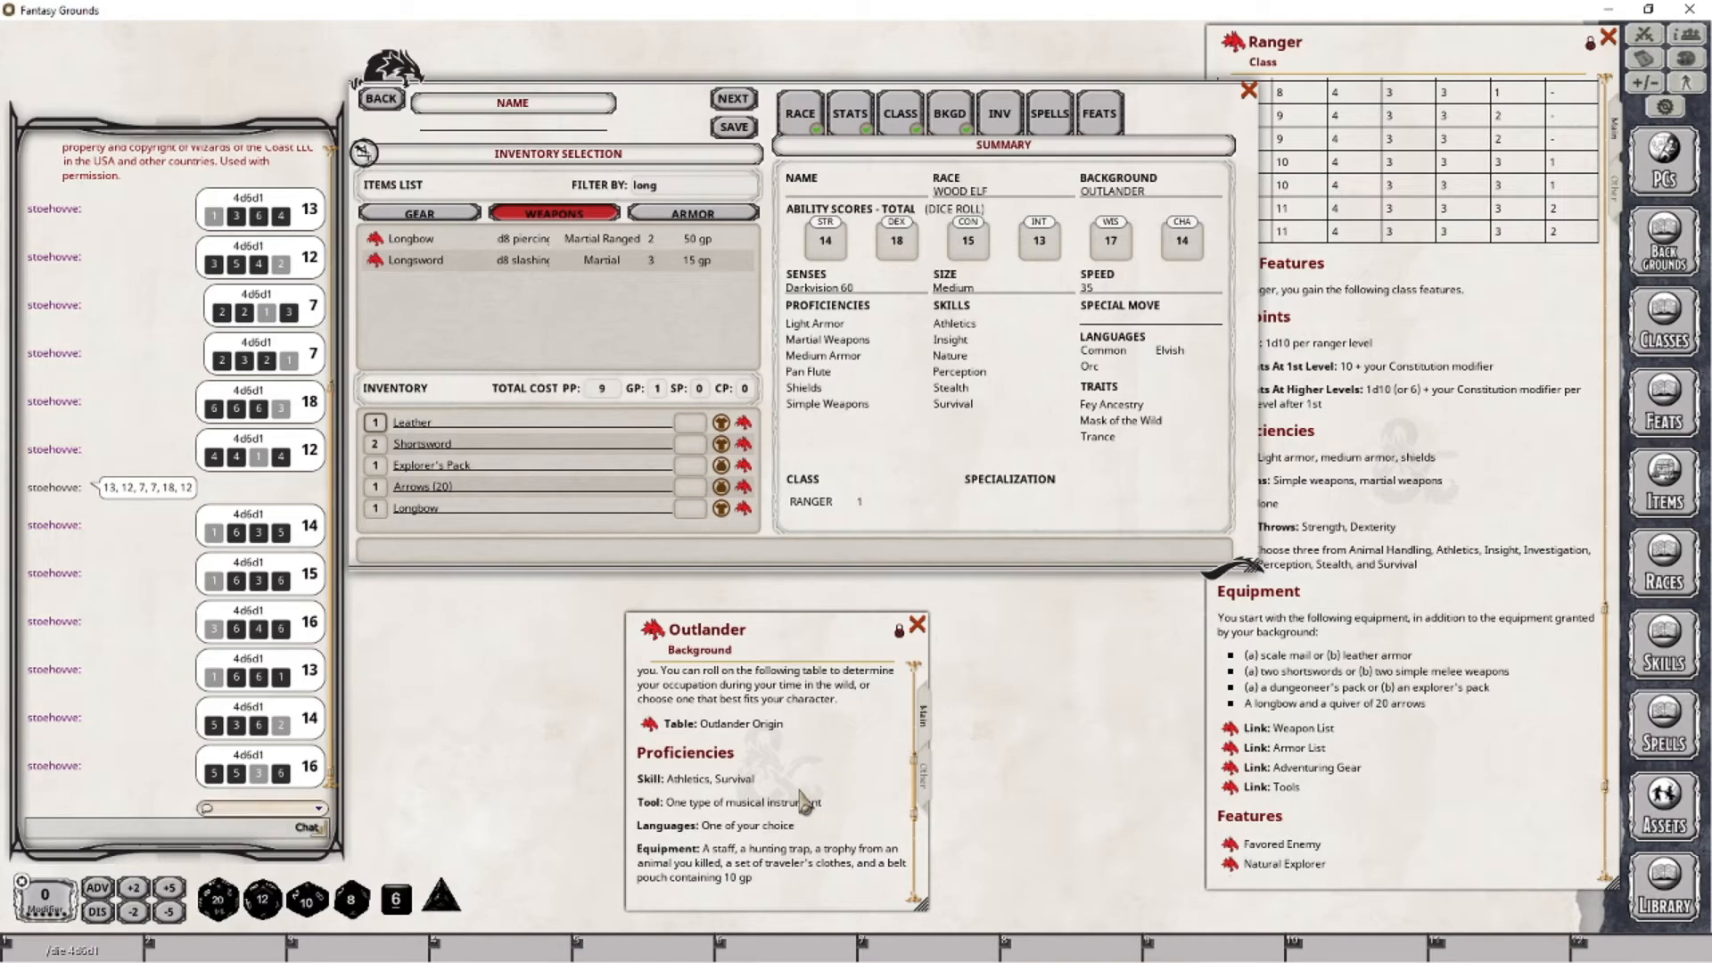
- Check the Outlander background's equipment, then filter the gear by "staff" and add the plain Staff to the inventory
{"action": "scroll", "coordinate": [802, 802], "scroll_direction": "down", "scroll_amount": 3}
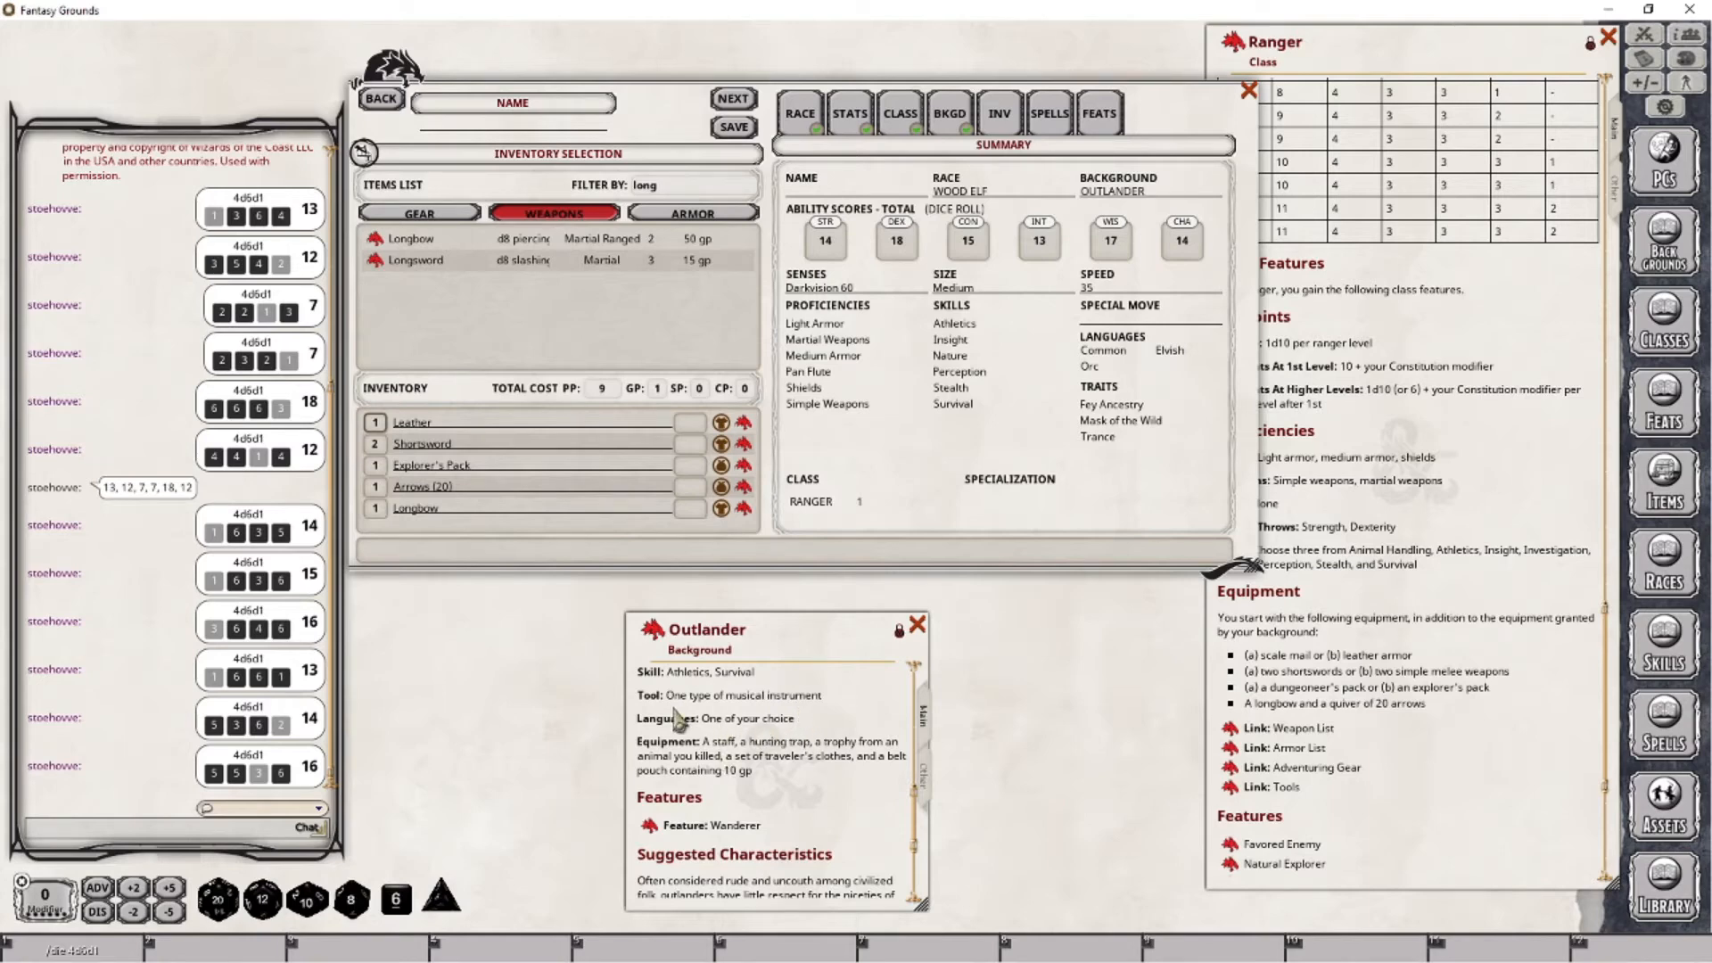
{"action": "scroll", "coordinate": [739, 738], "scroll_direction": "up", "scroll_amount": 1}
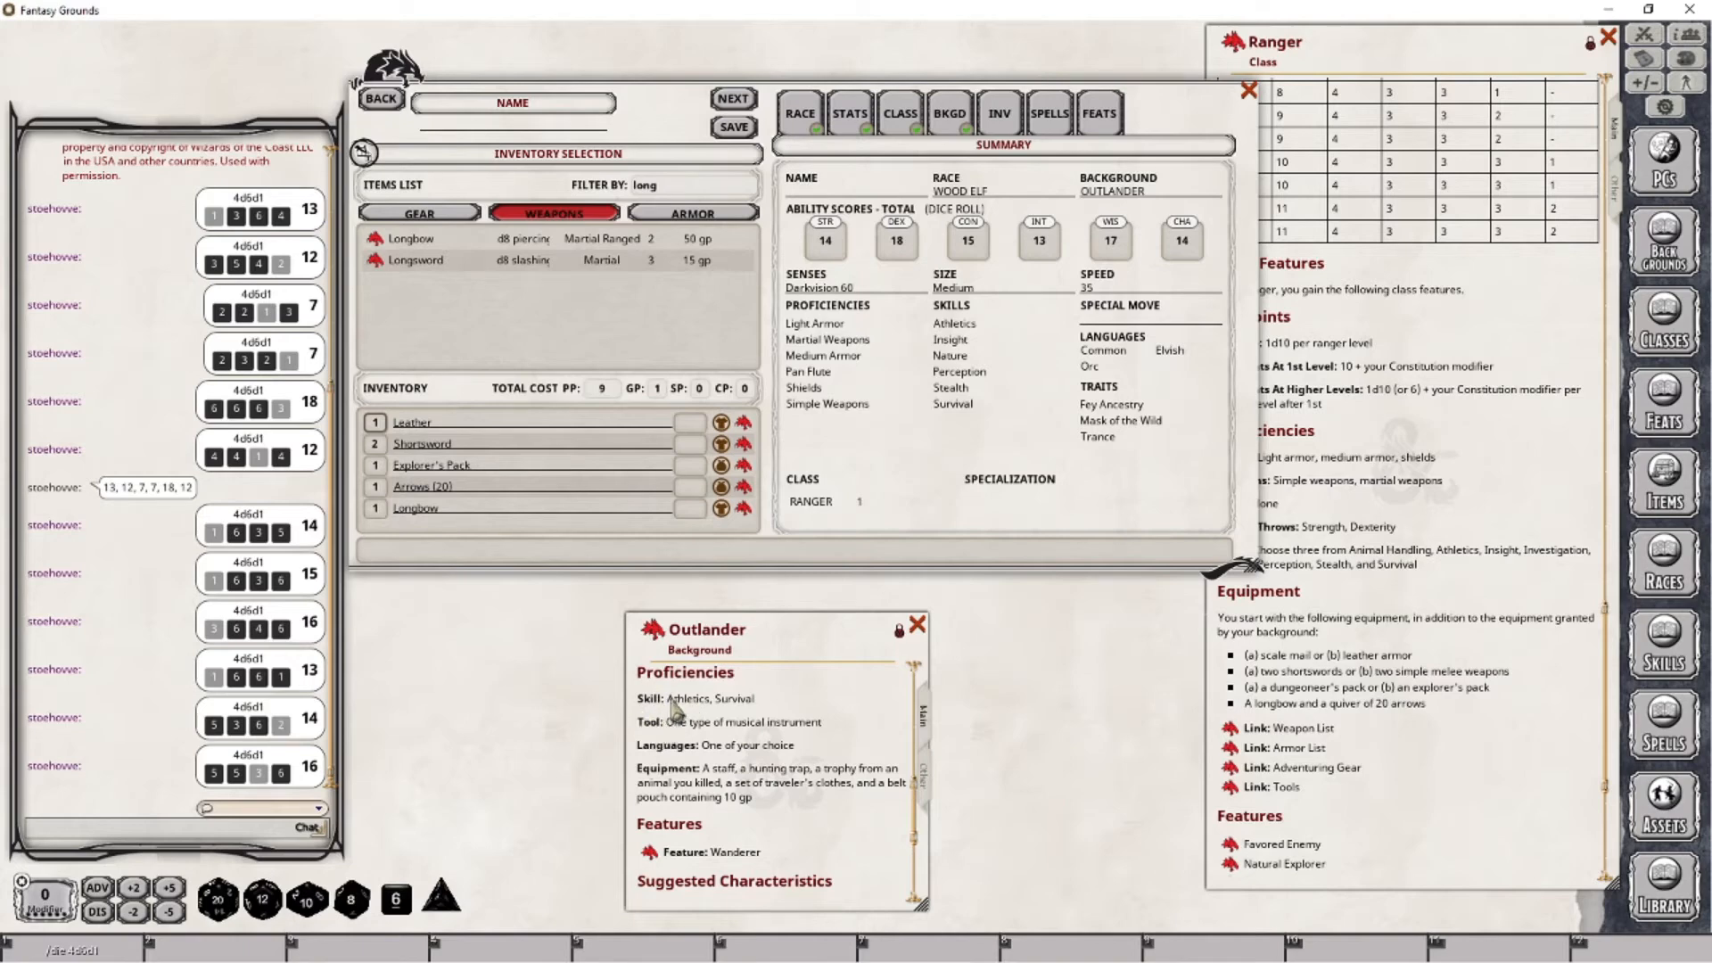
{"action": "scroll", "coordinate": [729, 763], "scroll_direction": "down", "scroll_amount": 2}
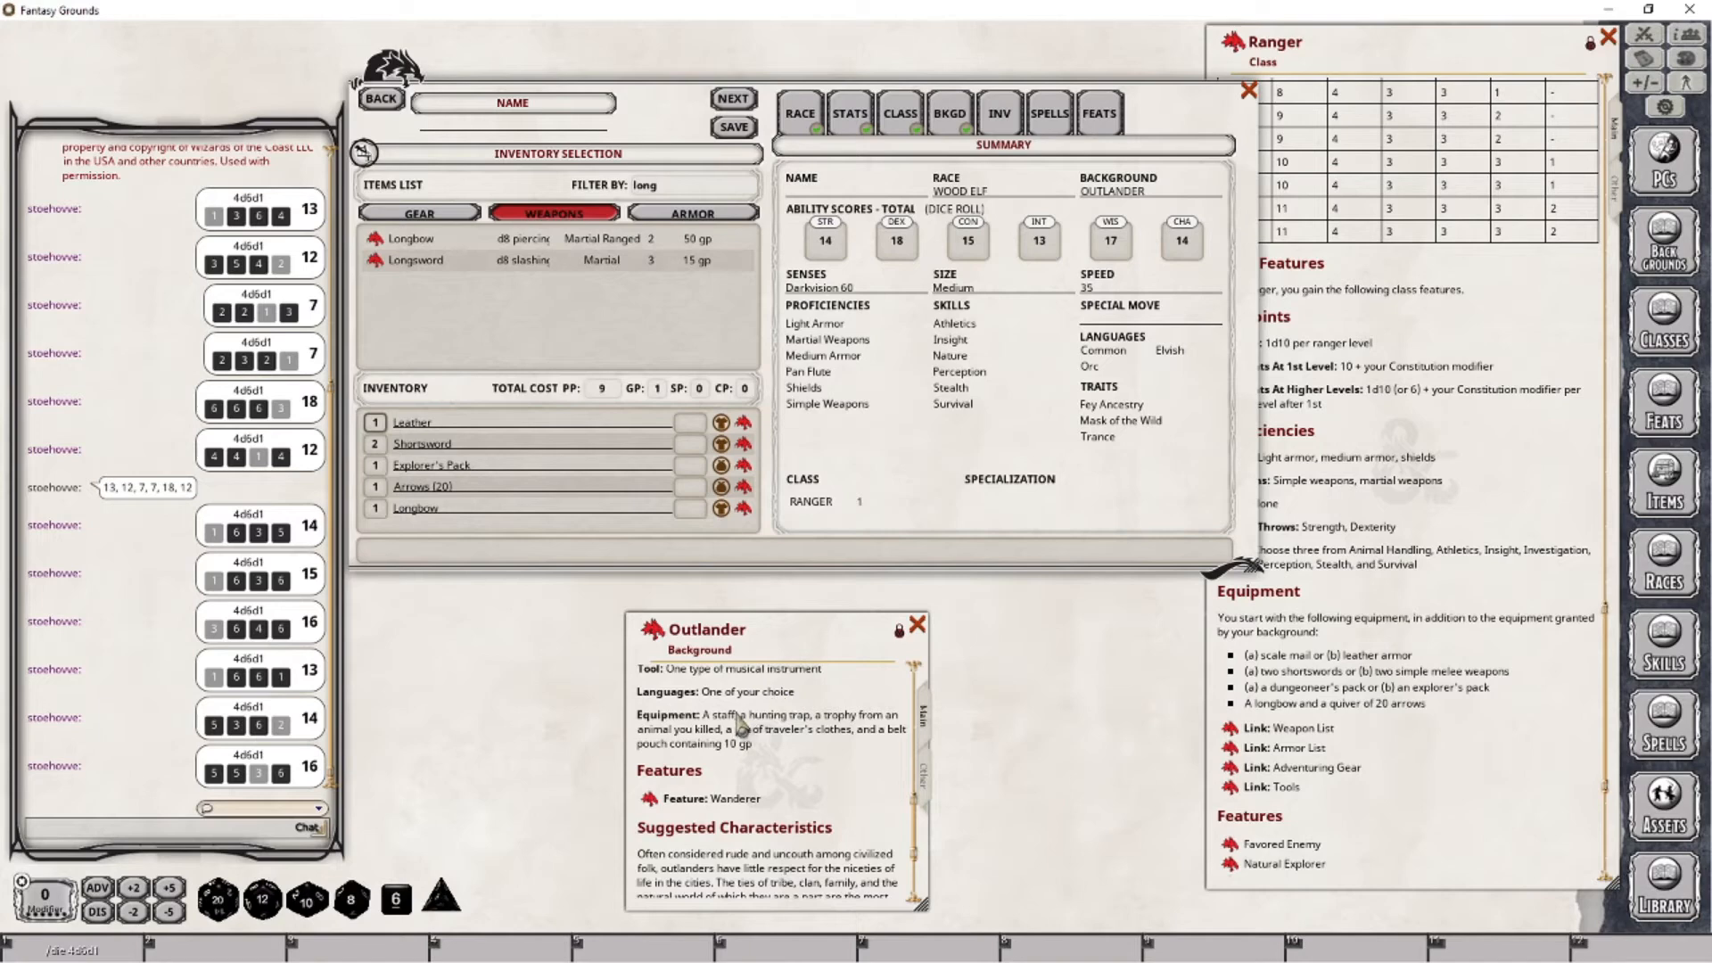
{"action": "left_click", "coordinate": [685, 188]}
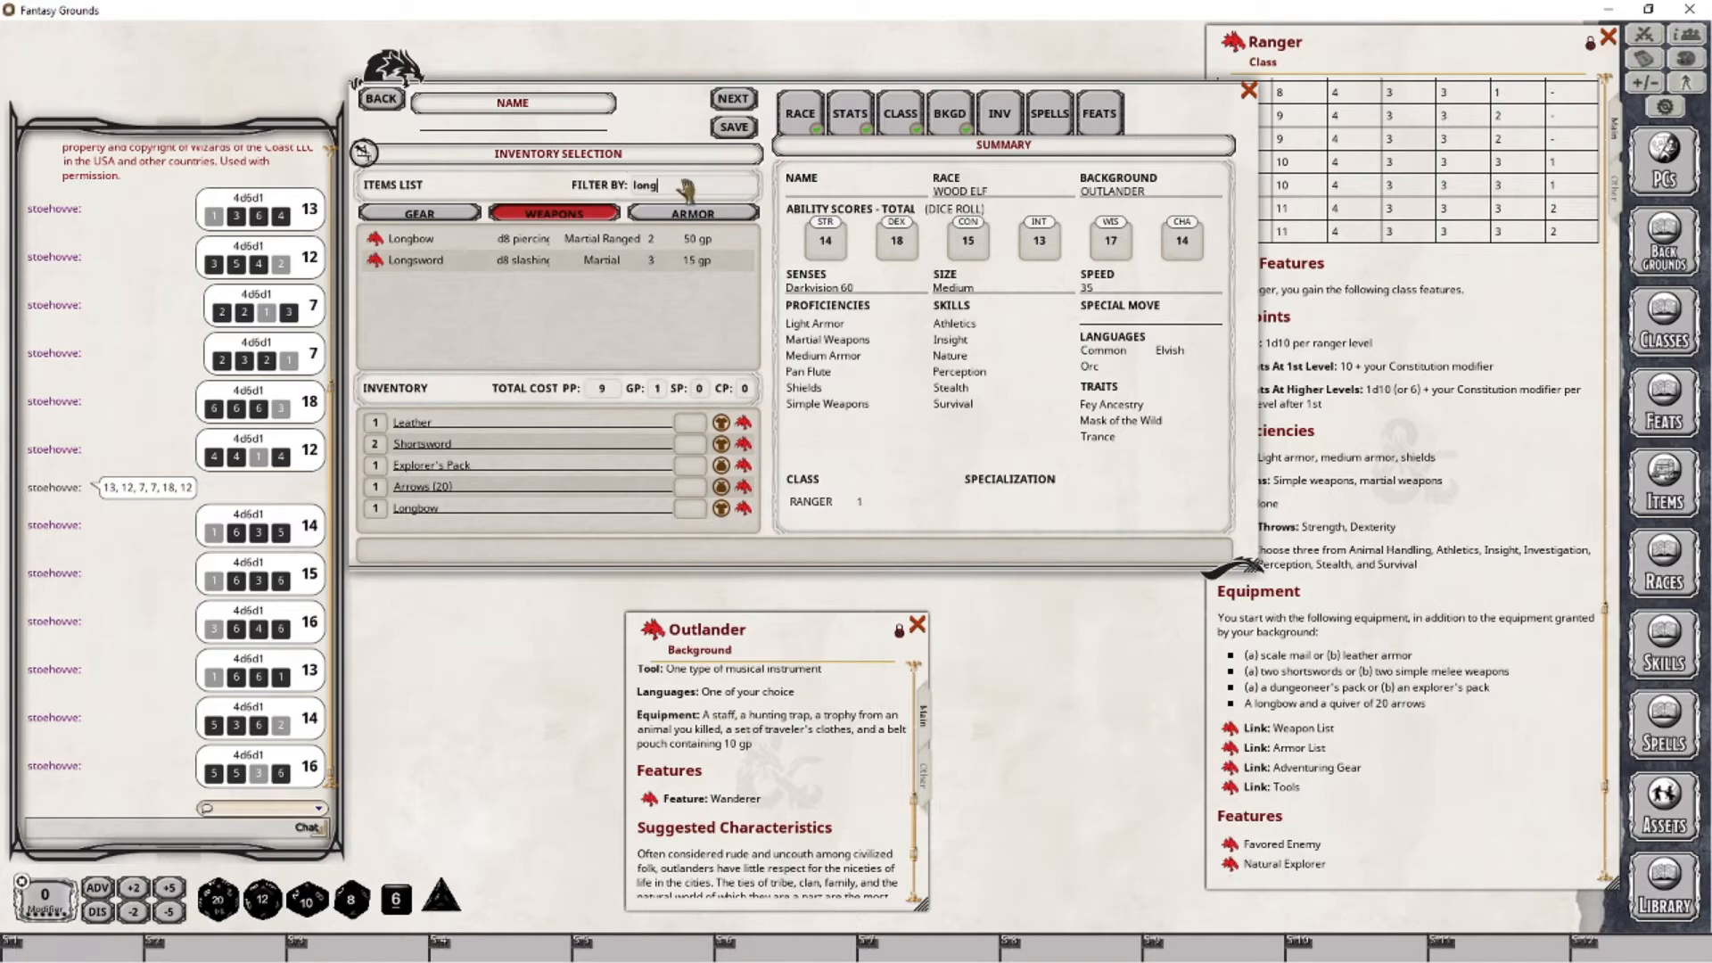
{"action": "type", "text": "staff"}
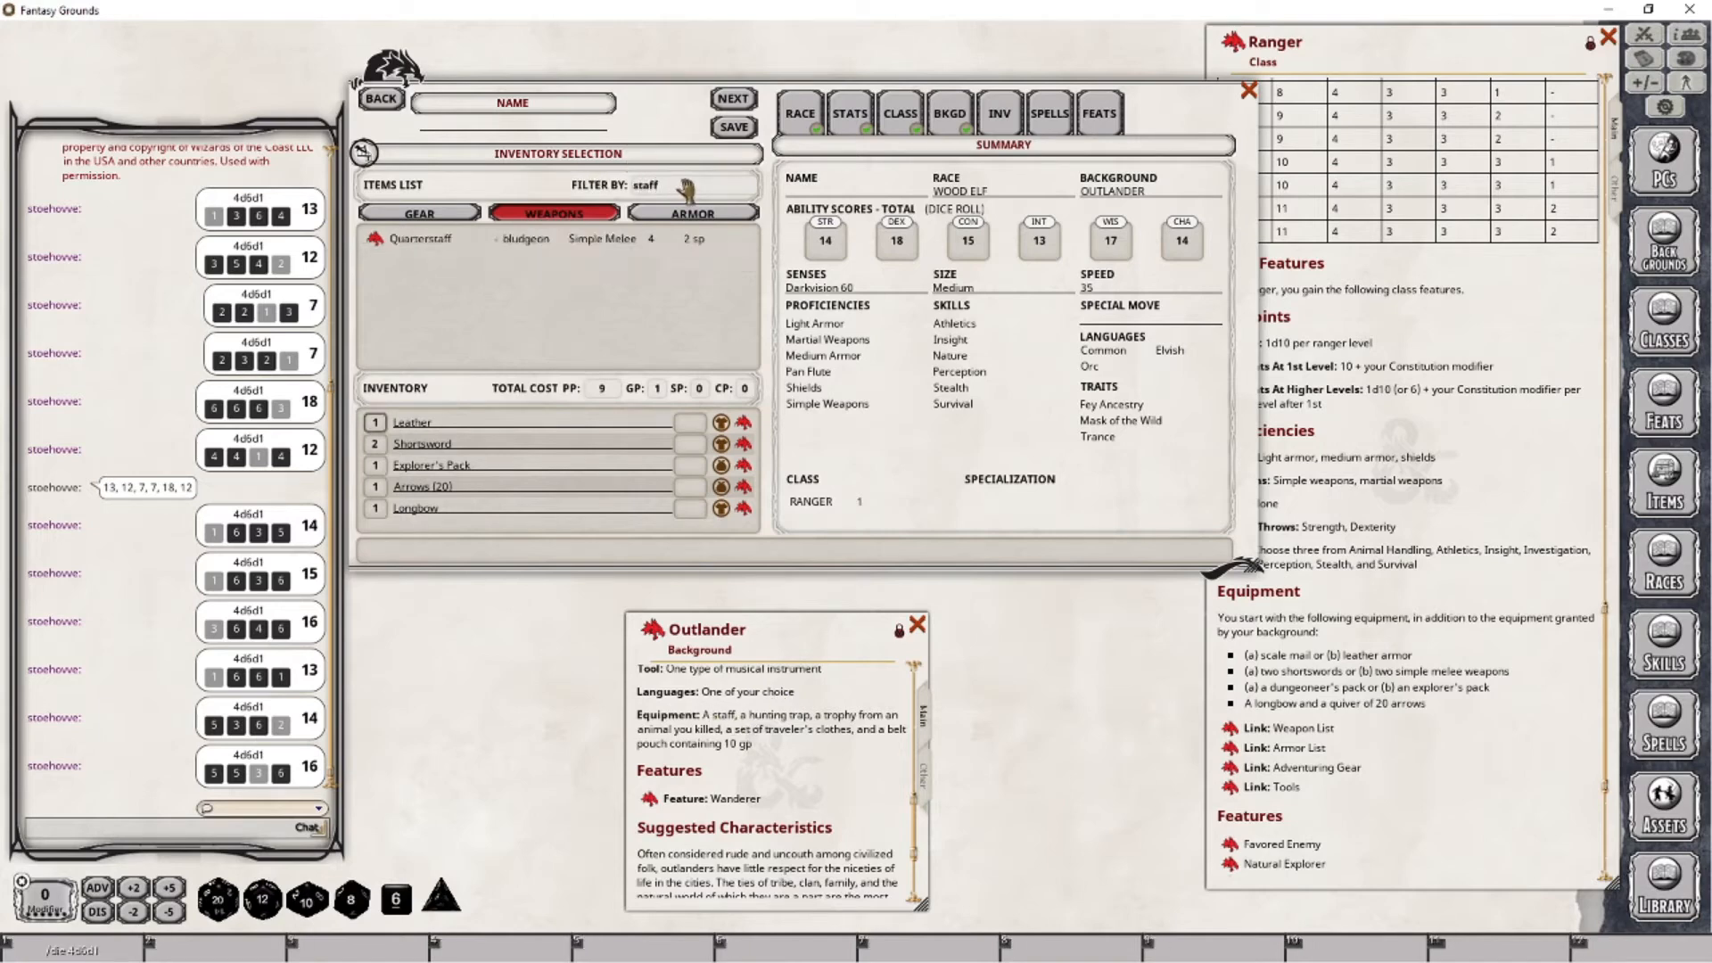
{"action": "left_click", "coordinate": [443, 216]}
{"action": "left_click_drag", "start_coordinate": [405, 244], "coordinate": [419, 575]}
{"action": "left_click_drag", "start_coordinate": [704, 165], "coordinate": [680, 122]}
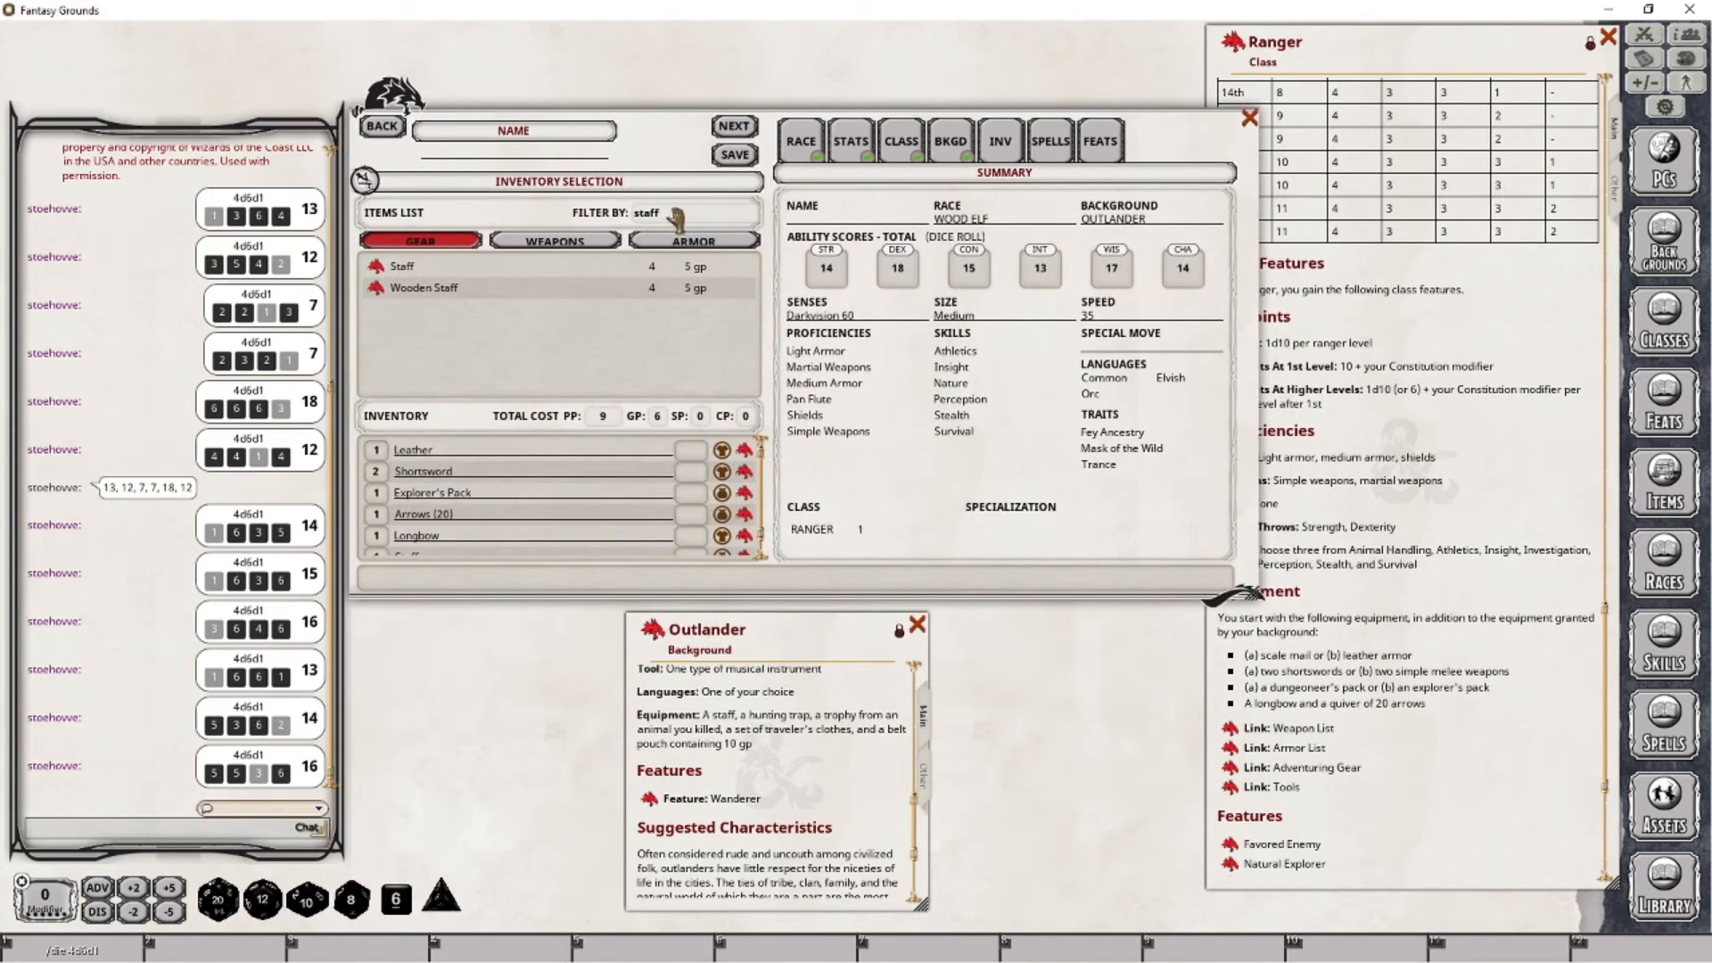
- Filter the gear by "trap" and add one Hunting Trap to the inventory
{"action": "key", "text": "shift+Home"}
{"action": "type", "text": "trap"}
{"action": "left_click_drag", "start_coordinate": [378, 272], "coordinate": [519, 524]}
- Search the gear for "trophy", then filter by "cloth" and add Traveler's Clothes to the inventory
{"action": "left_click", "coordinate": [674, 216]}
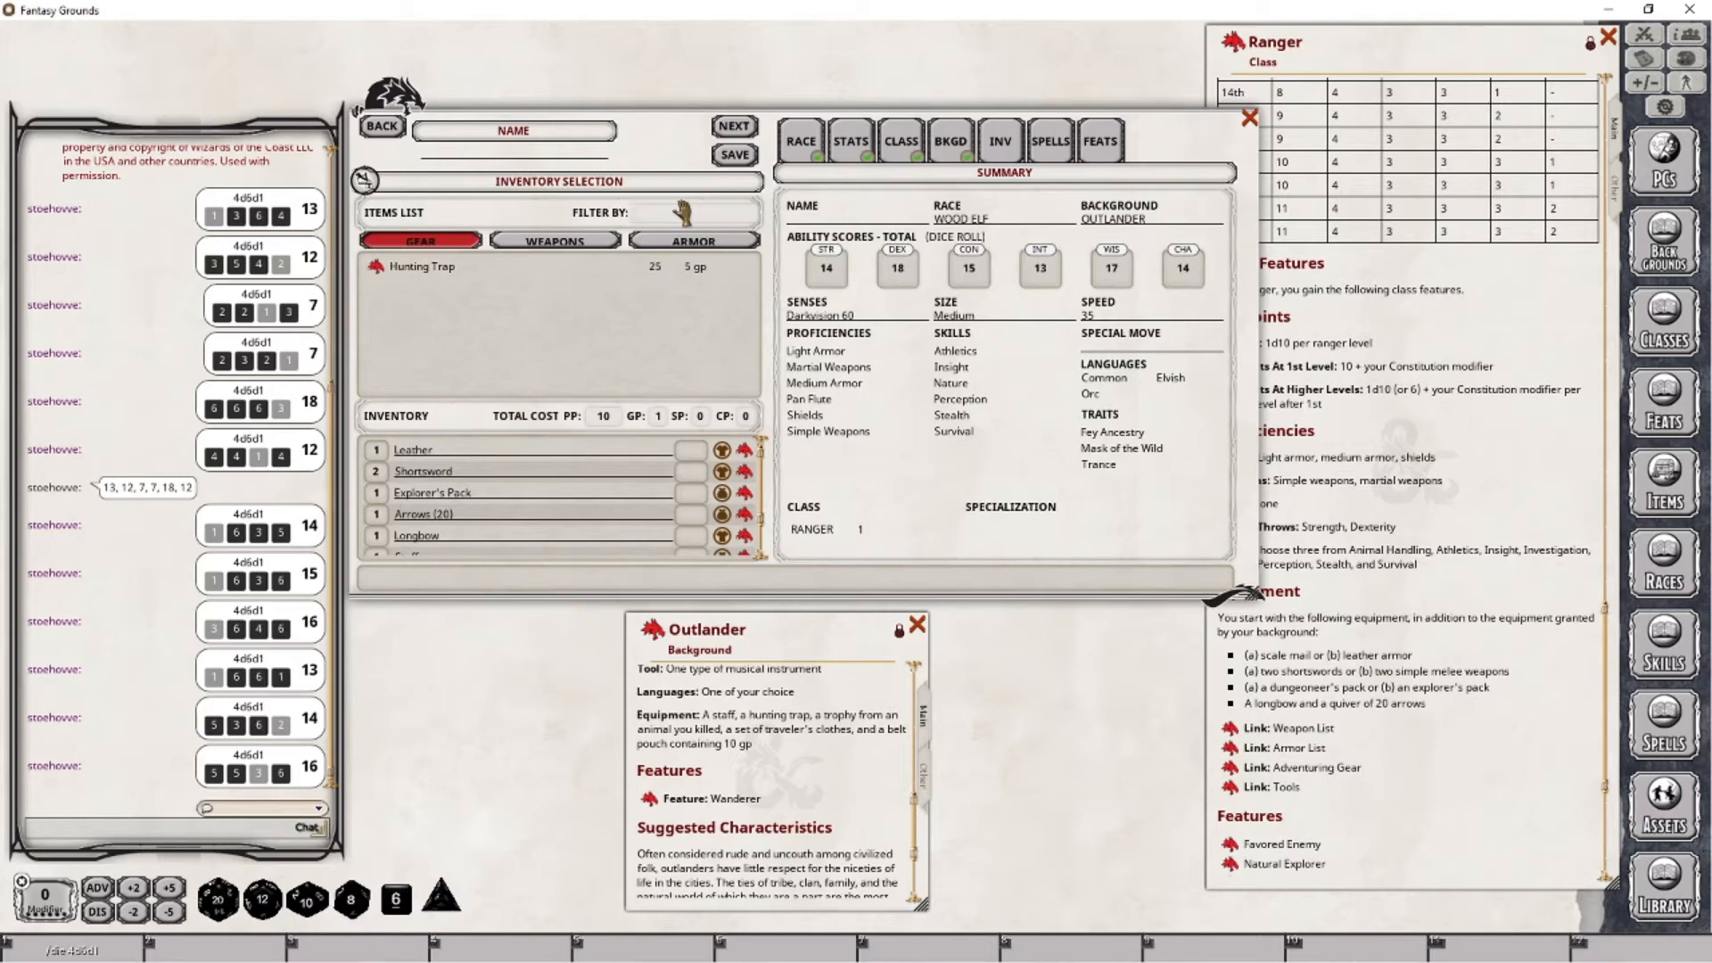
{"action": "type", "text": "trophy"}
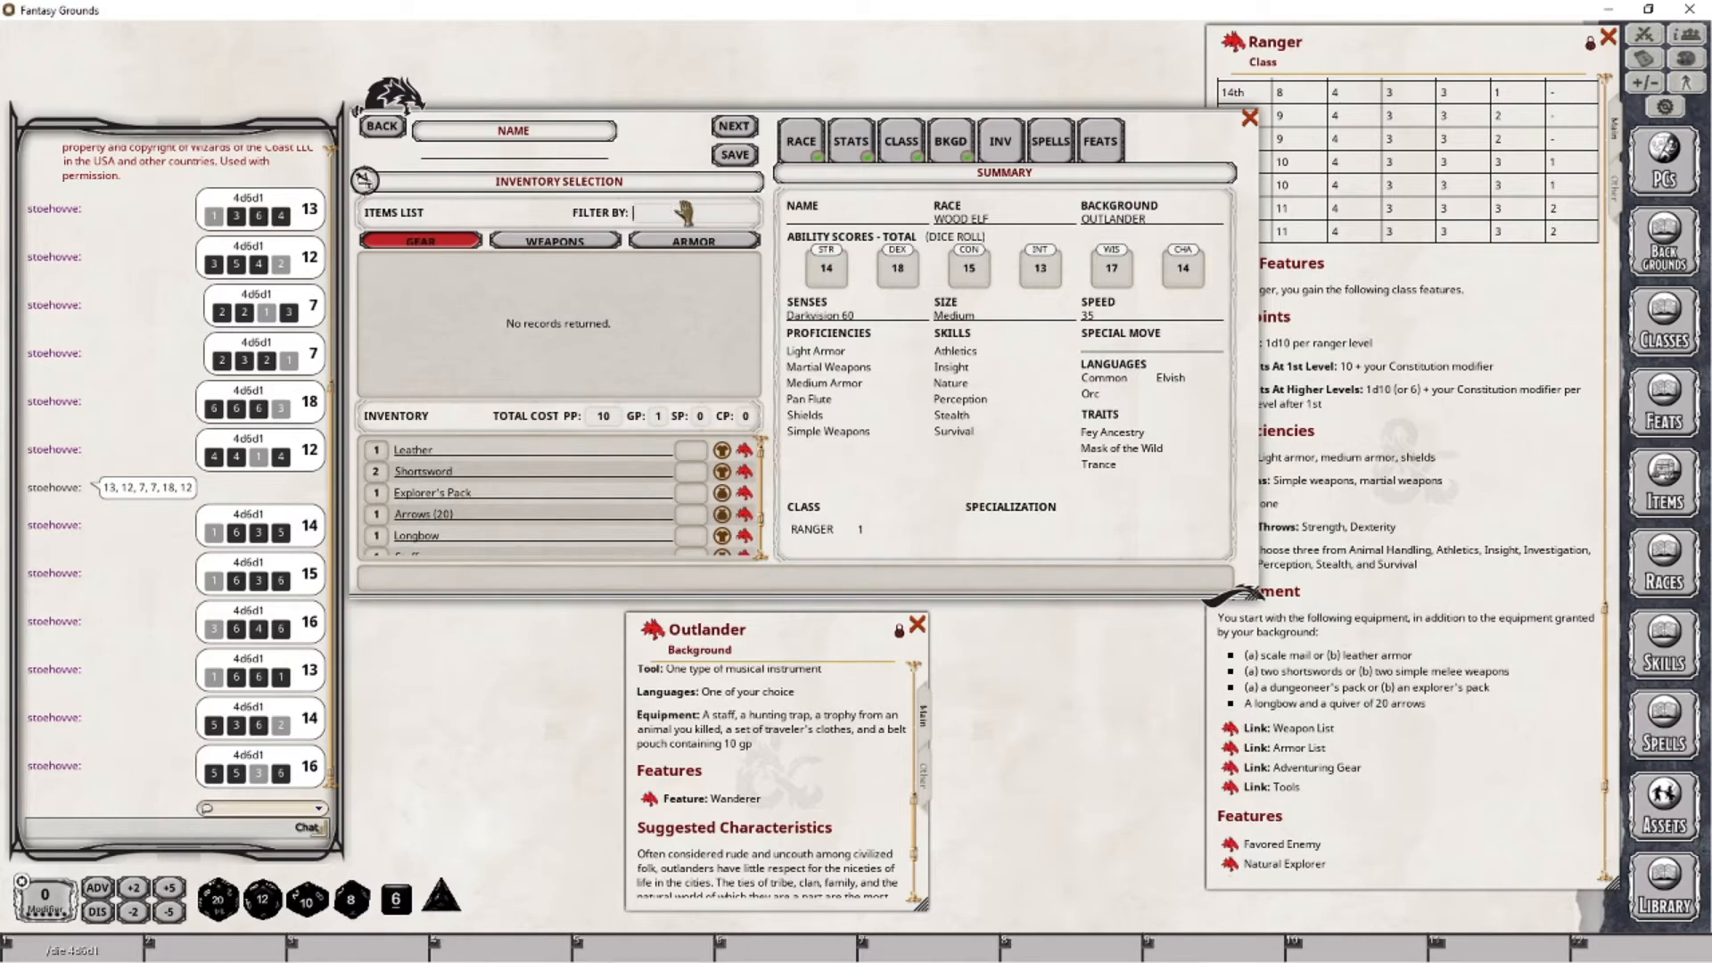
{"action": "type", "text": "th"}
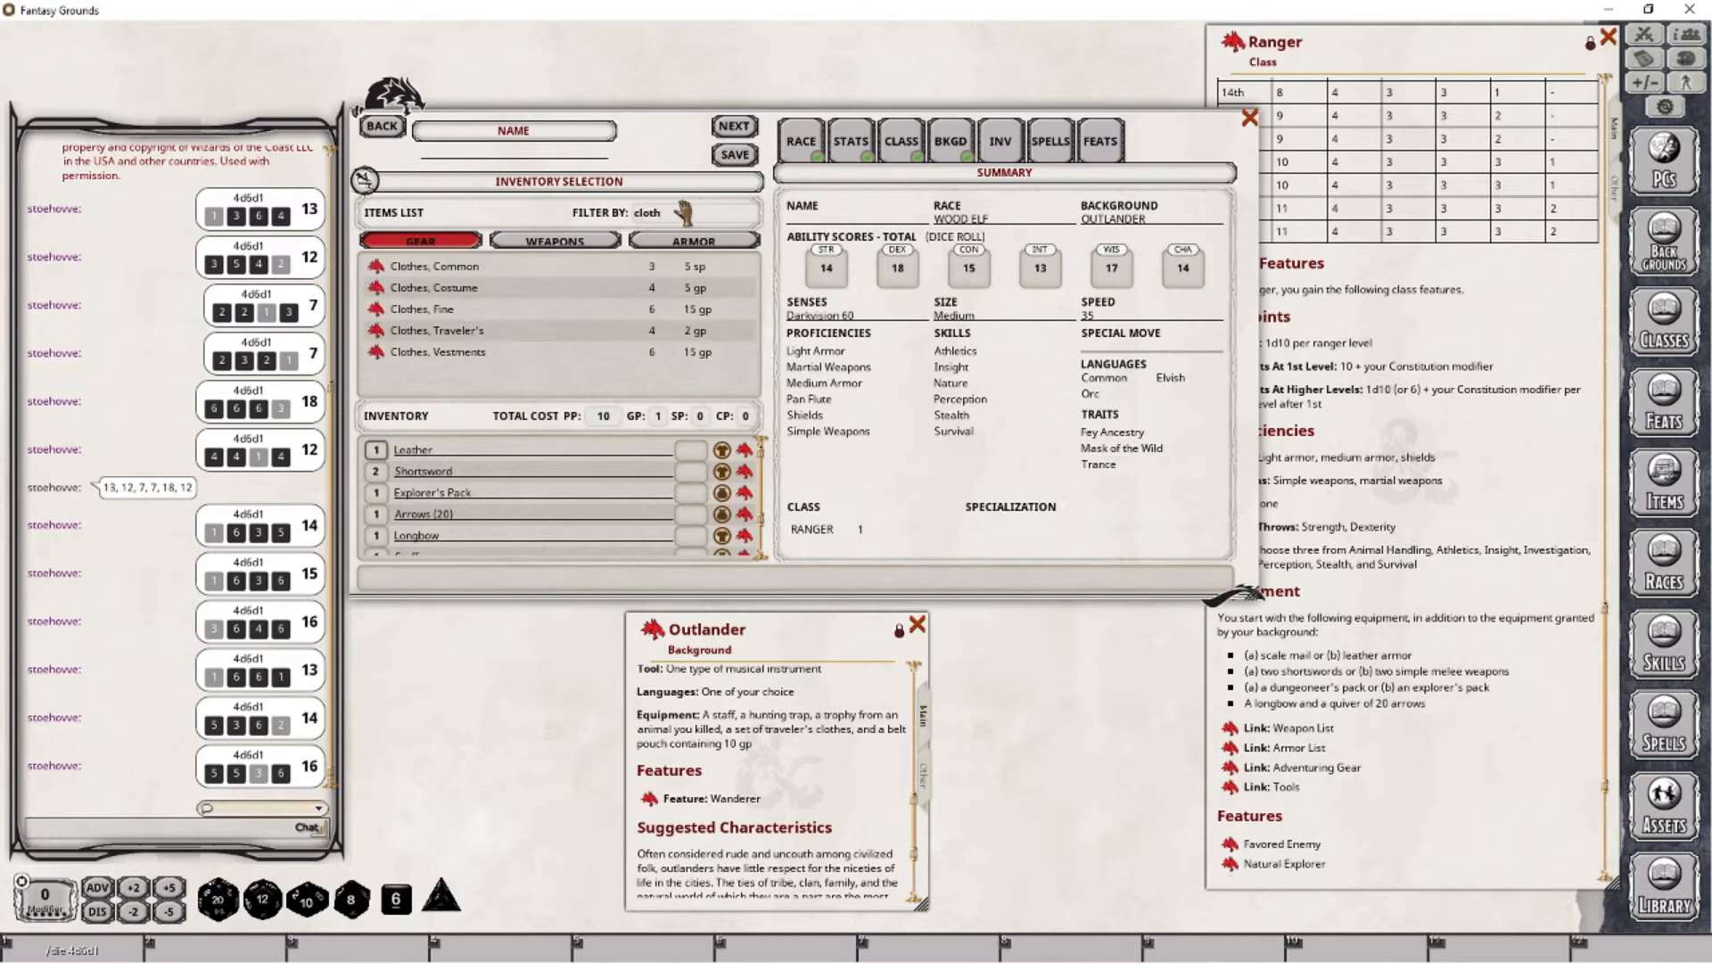
{"action": "left_click_drag", "start_coordinate": [495, 332], "coordinate": [450, 482]}
- Search for "belt" across the gear, armor and weapons categories
{"action": "left_click", "coordinate": [702, 214]}
{"action": "key", "text": "ctrl+a"}
{"action": "type", "text": "belt"}
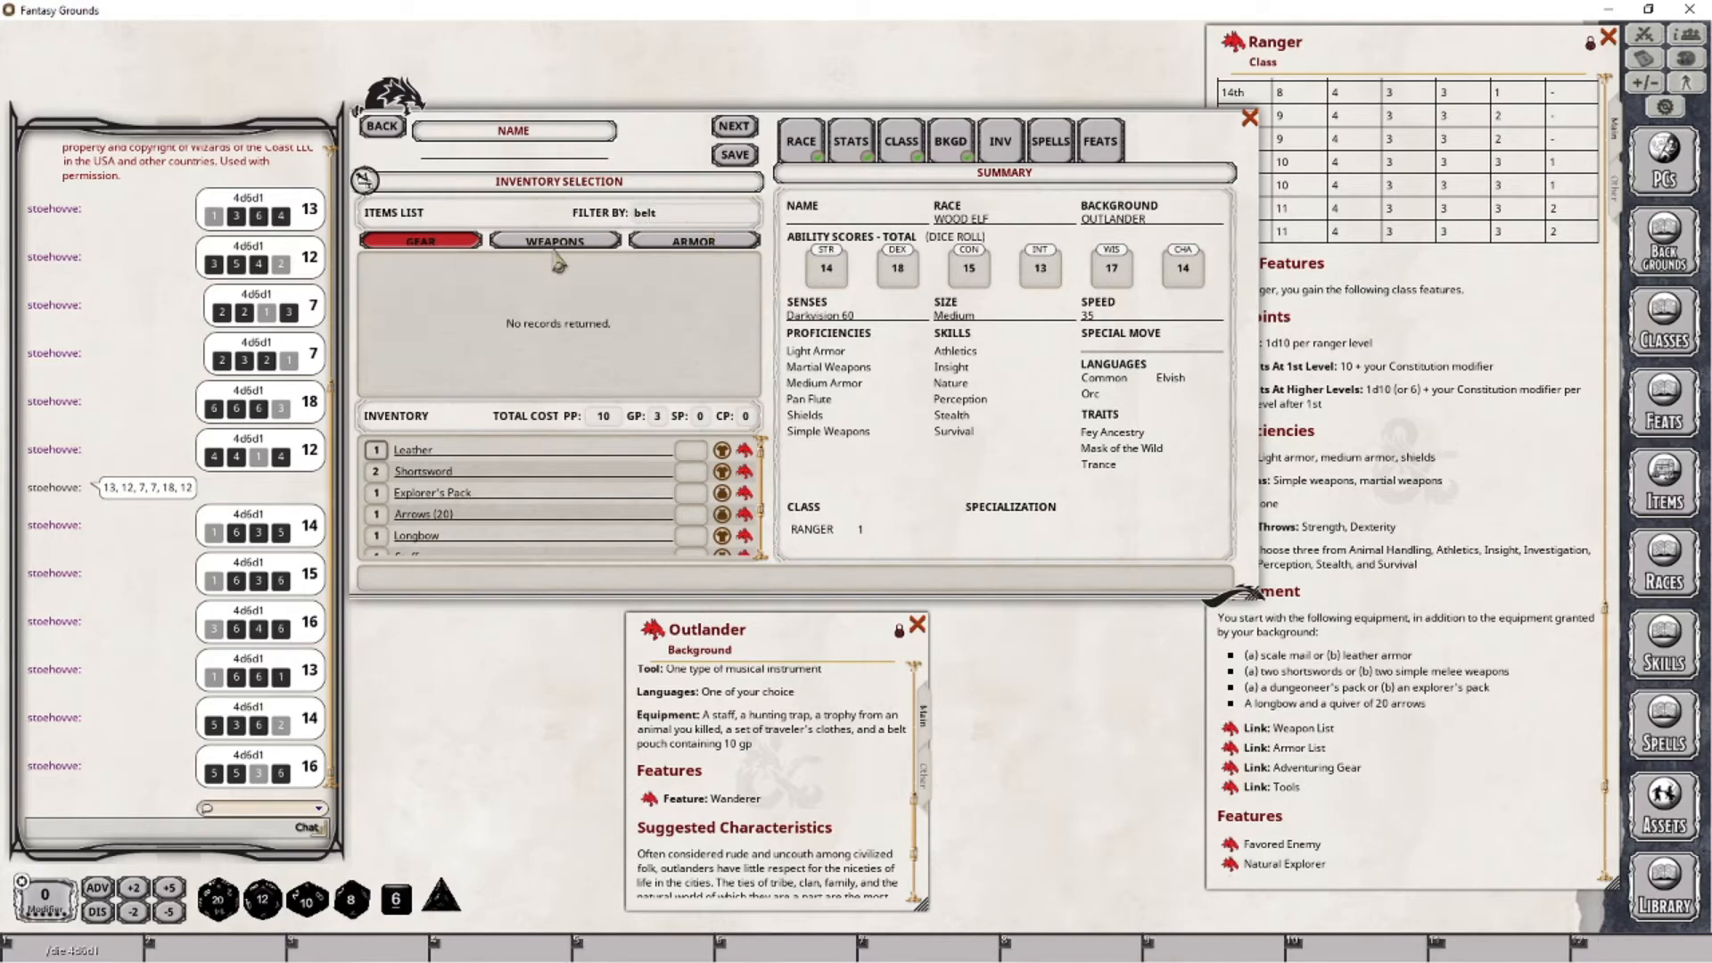
{"action": "left_click", "coordinate": [663, 243]}
{"action": "left_click", "coordinate": [545, 242]}
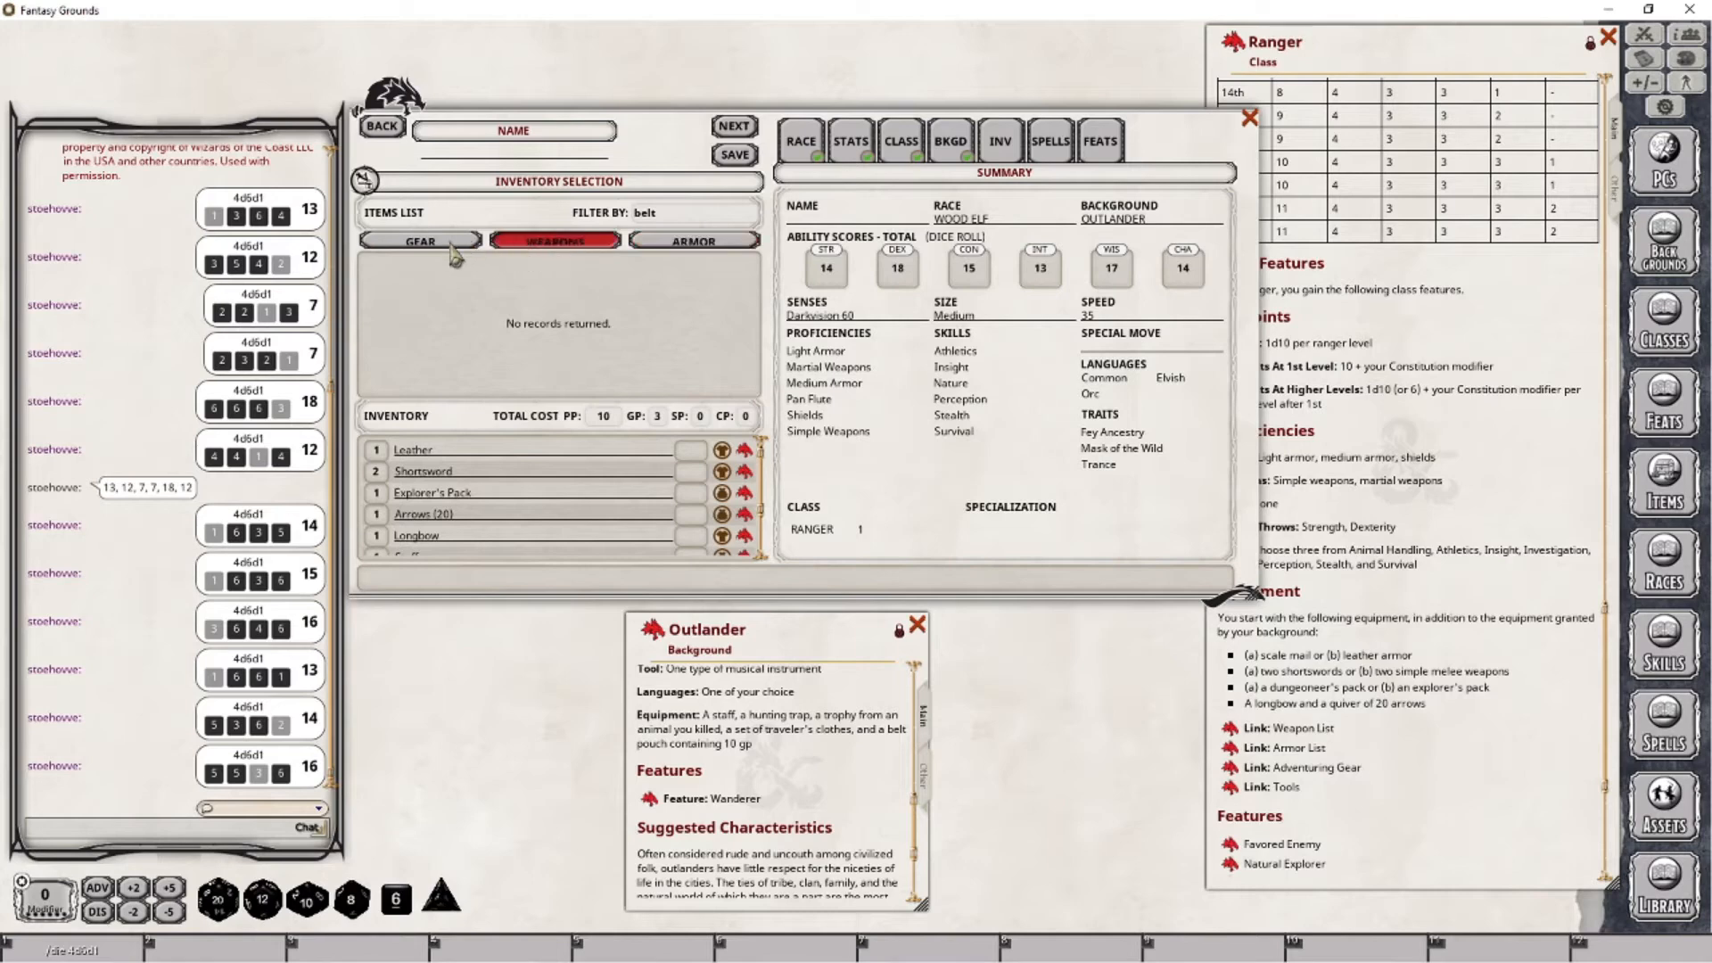
{"action": "left_click", "coordinate": [456, 244]}
- Filter the gear by "pouch" and add the plain Pouch to the inventory
{"action": "key", "text": "ctrl+a"}
{"action": "key", "text": "BackSpace"}
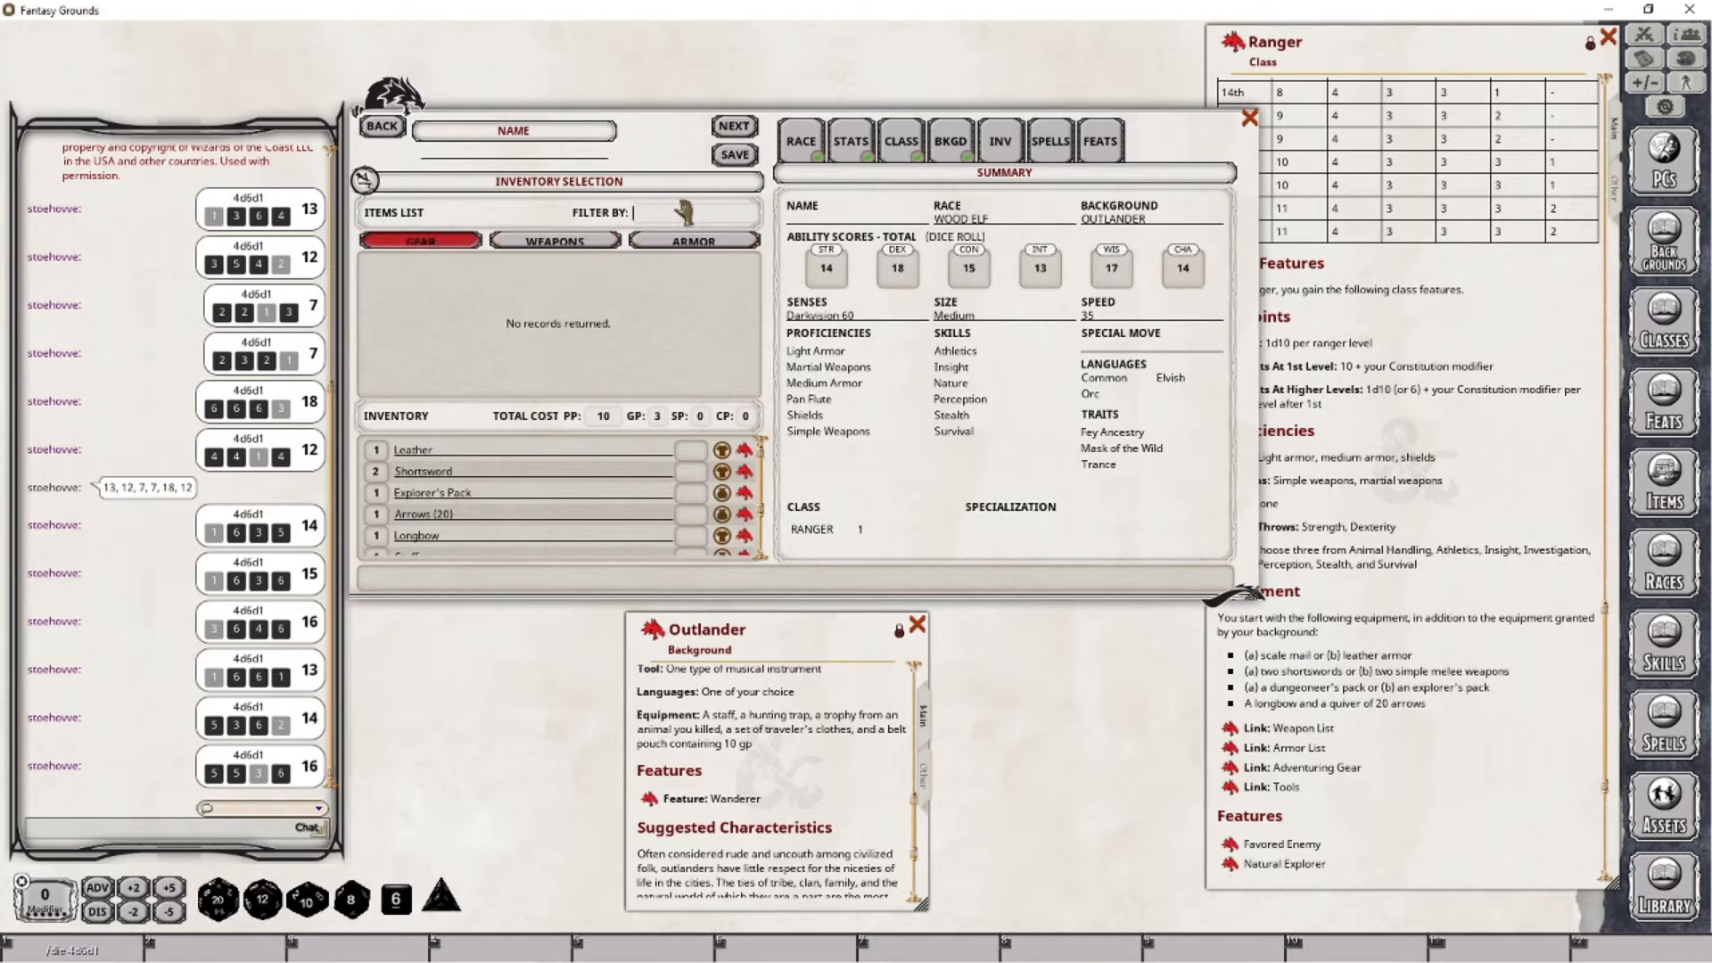
{"action": "type", "text": "pouch"}
{"action": "key", "text": "Return"}
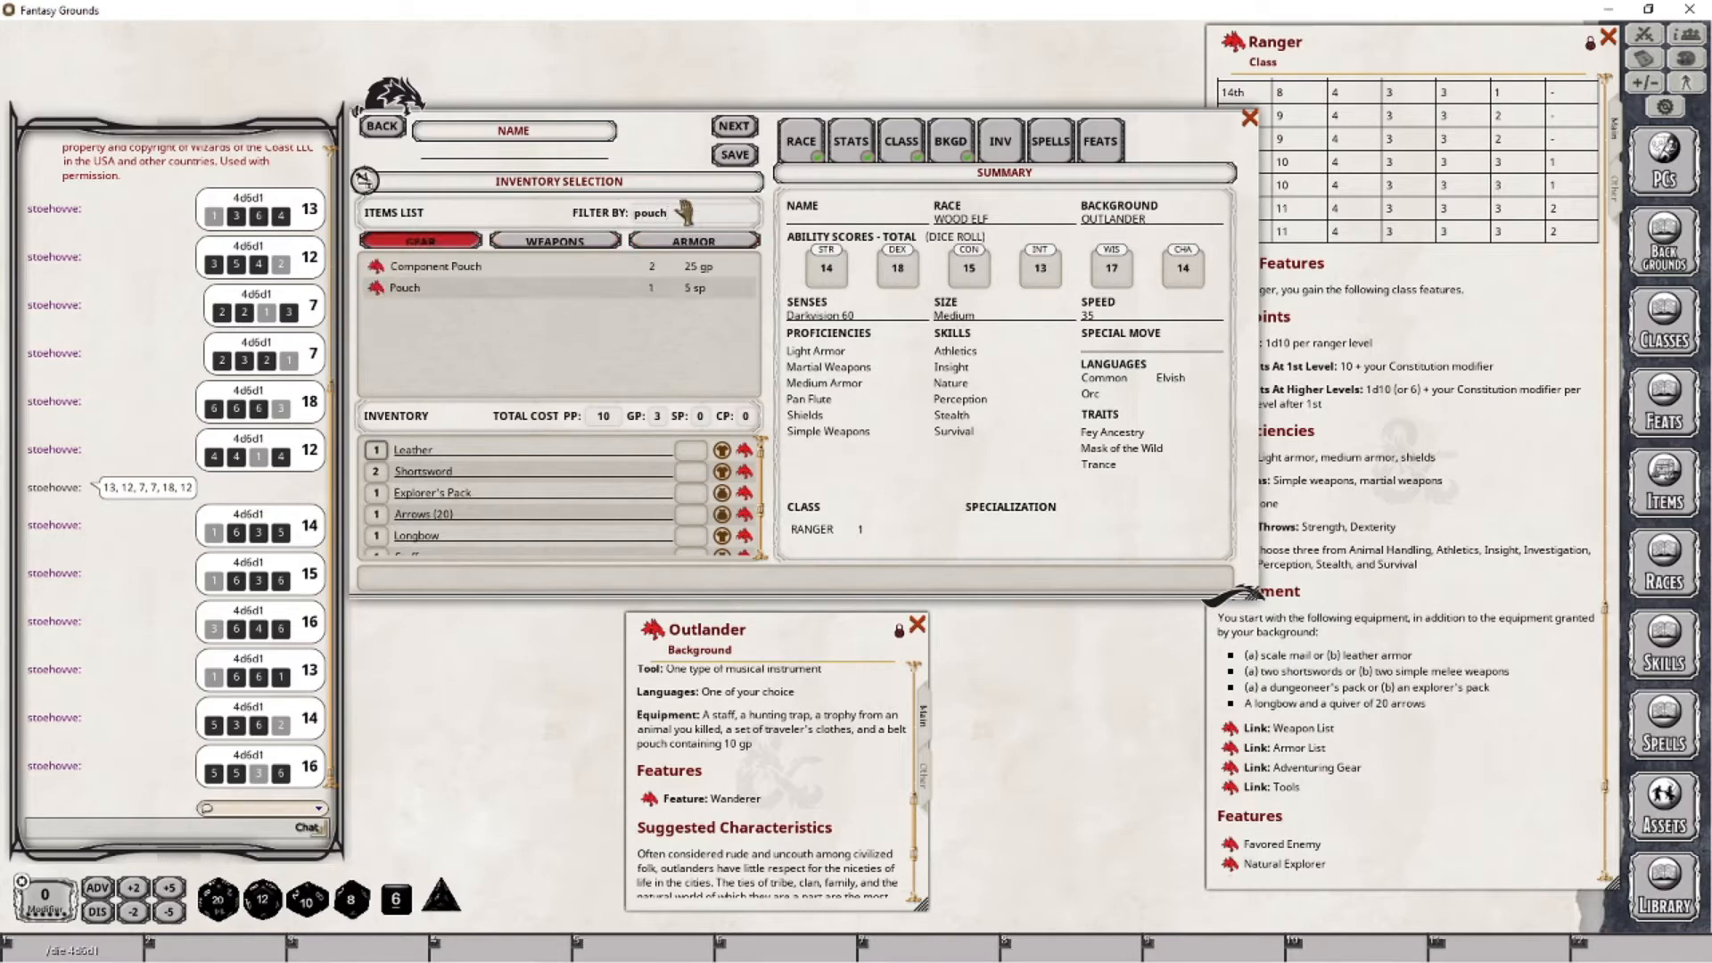
{"action": "left_click_drag", "start_coordinate": [379, 296], "coordinate": [500, 504]}
{"action": "scroll", "coordinate": [472, 524], "scroll_direction": "down", "scroll_amount": 2}
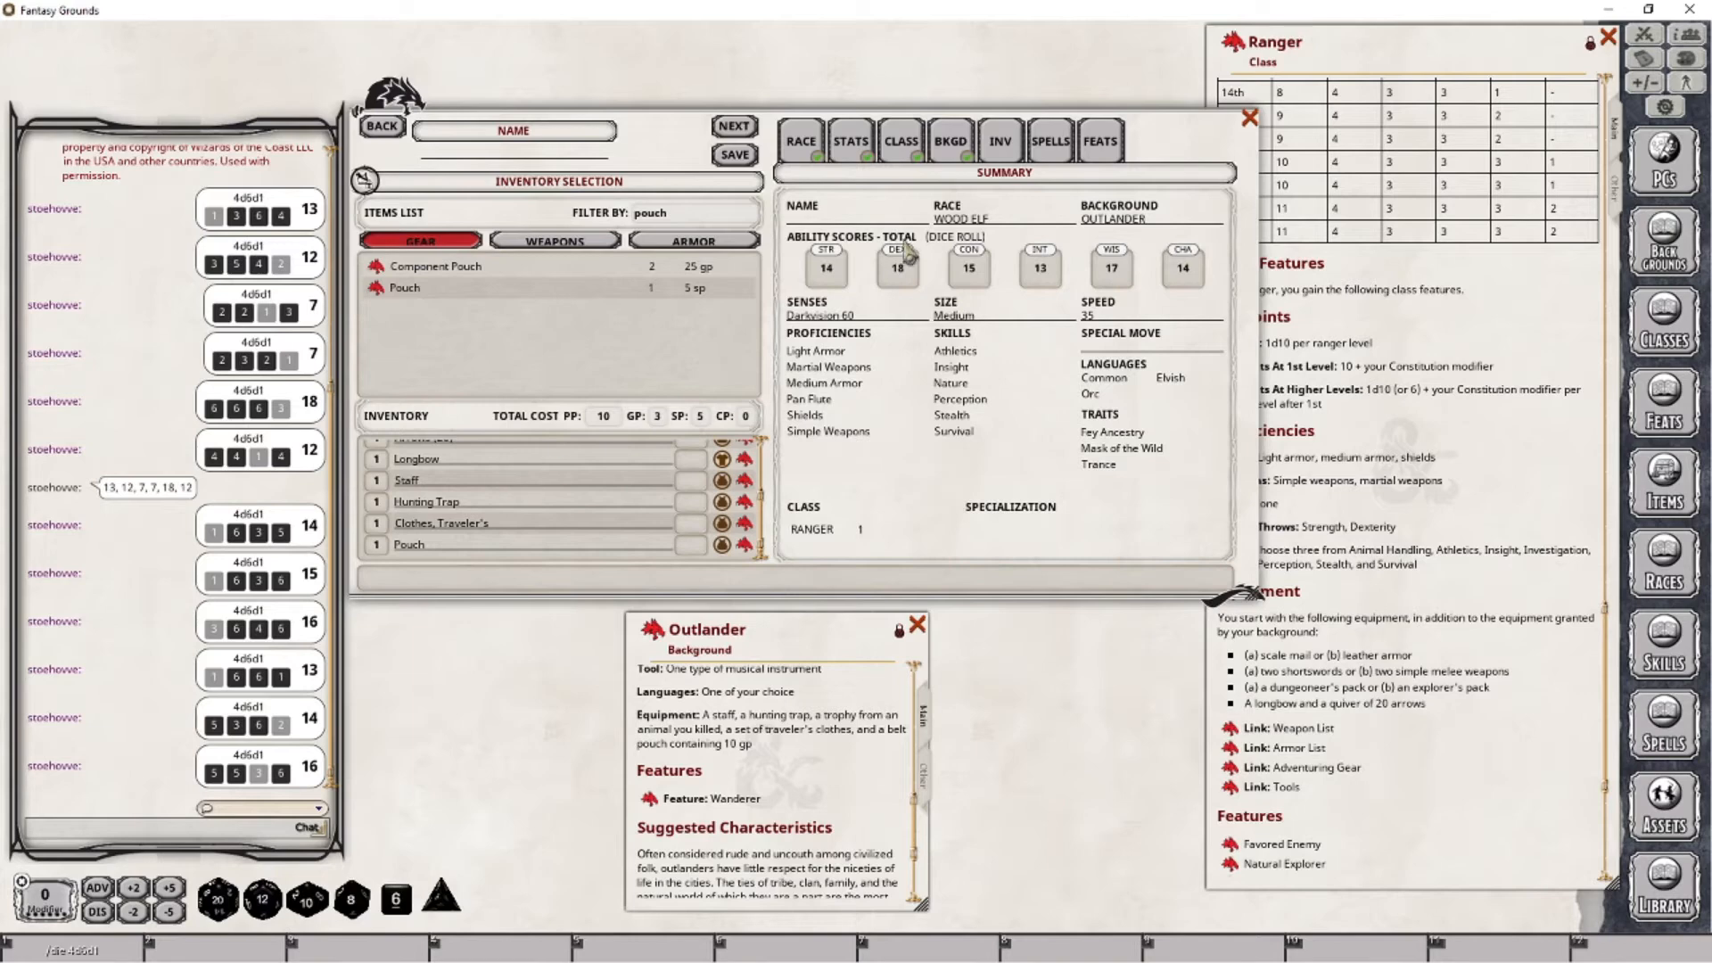
- Check the wizard's spell selection and feat selection for options available to the level 1 Ranger
{"action": "left_click", "coordinate": [1061, 156]}
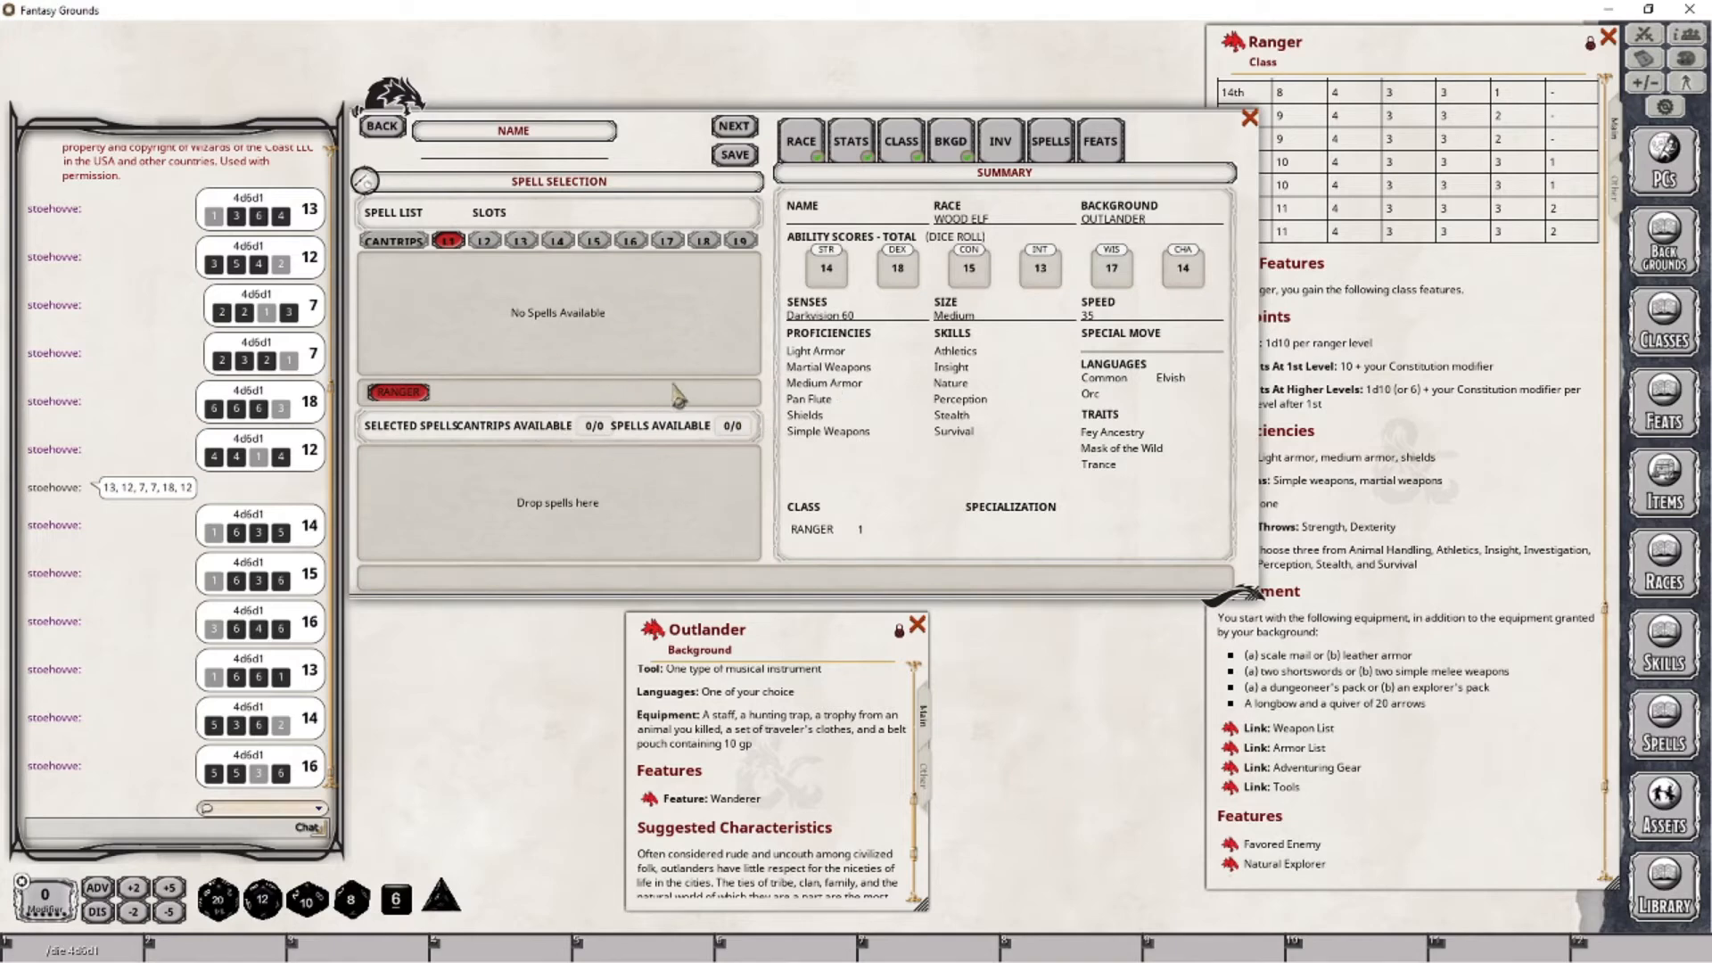
{"action": "left_click", "coordinate": [1115, 145]}
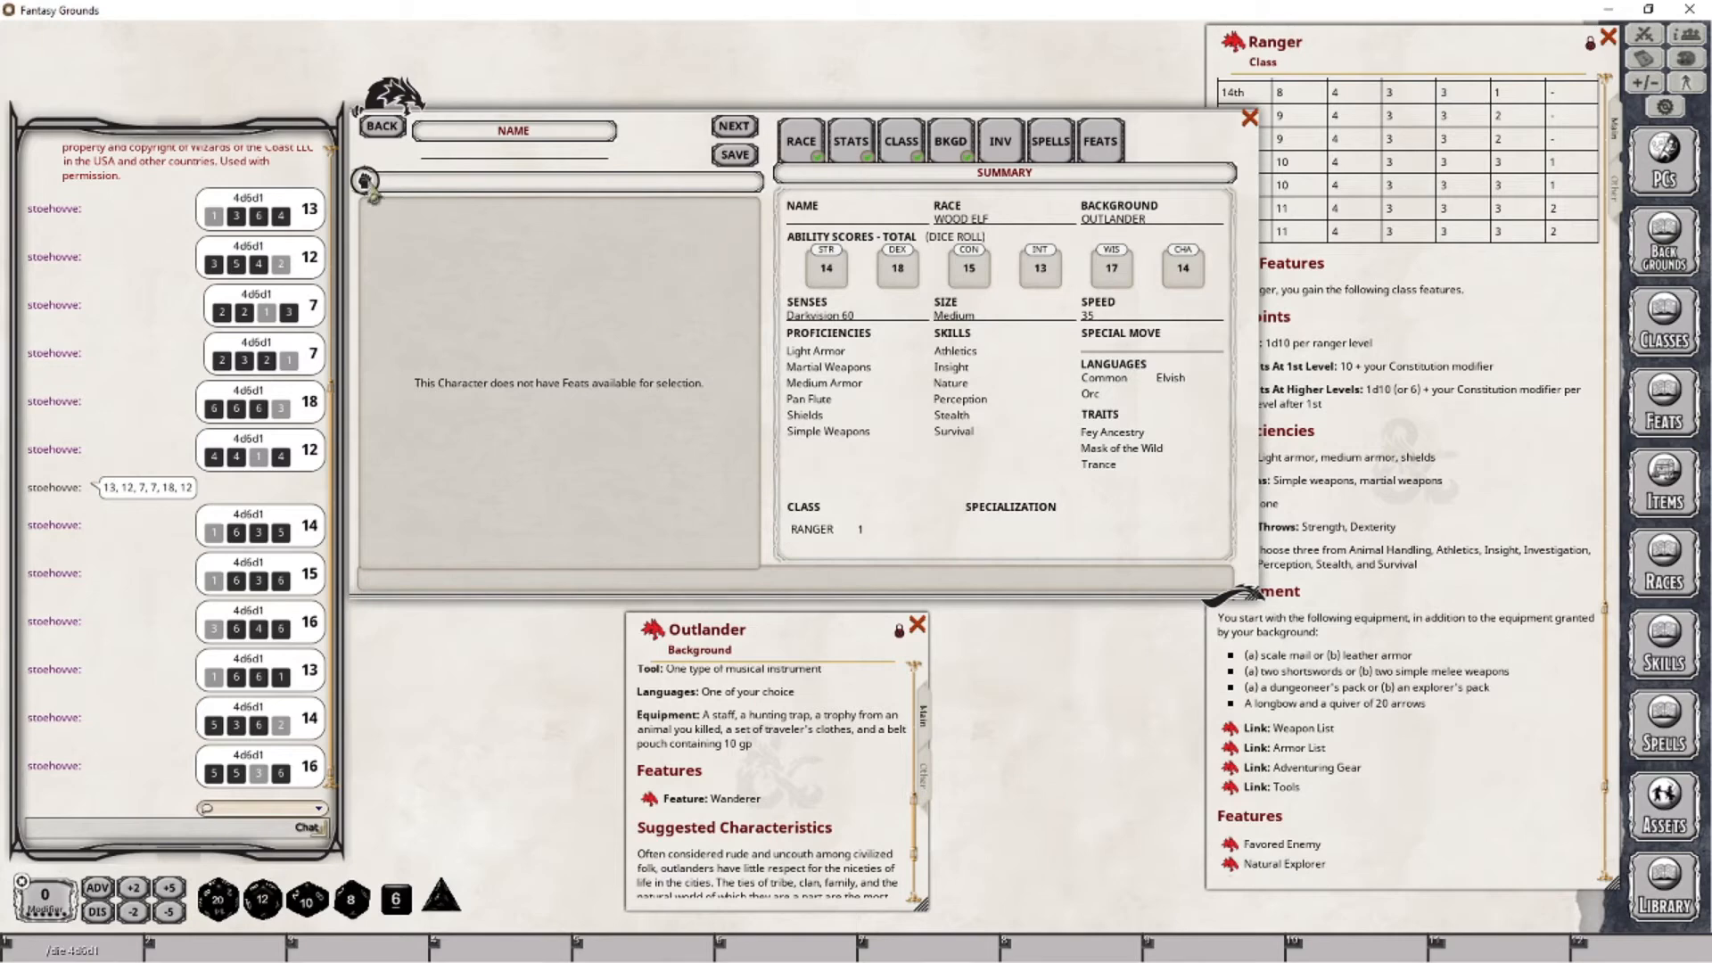
- Name the character "The Ranger", save it, and move its character sheet clear of the Outlander window
{"action": "left_click", "coordinate": [482, 152]}
{"action": "type", "text": "The Ranger"}
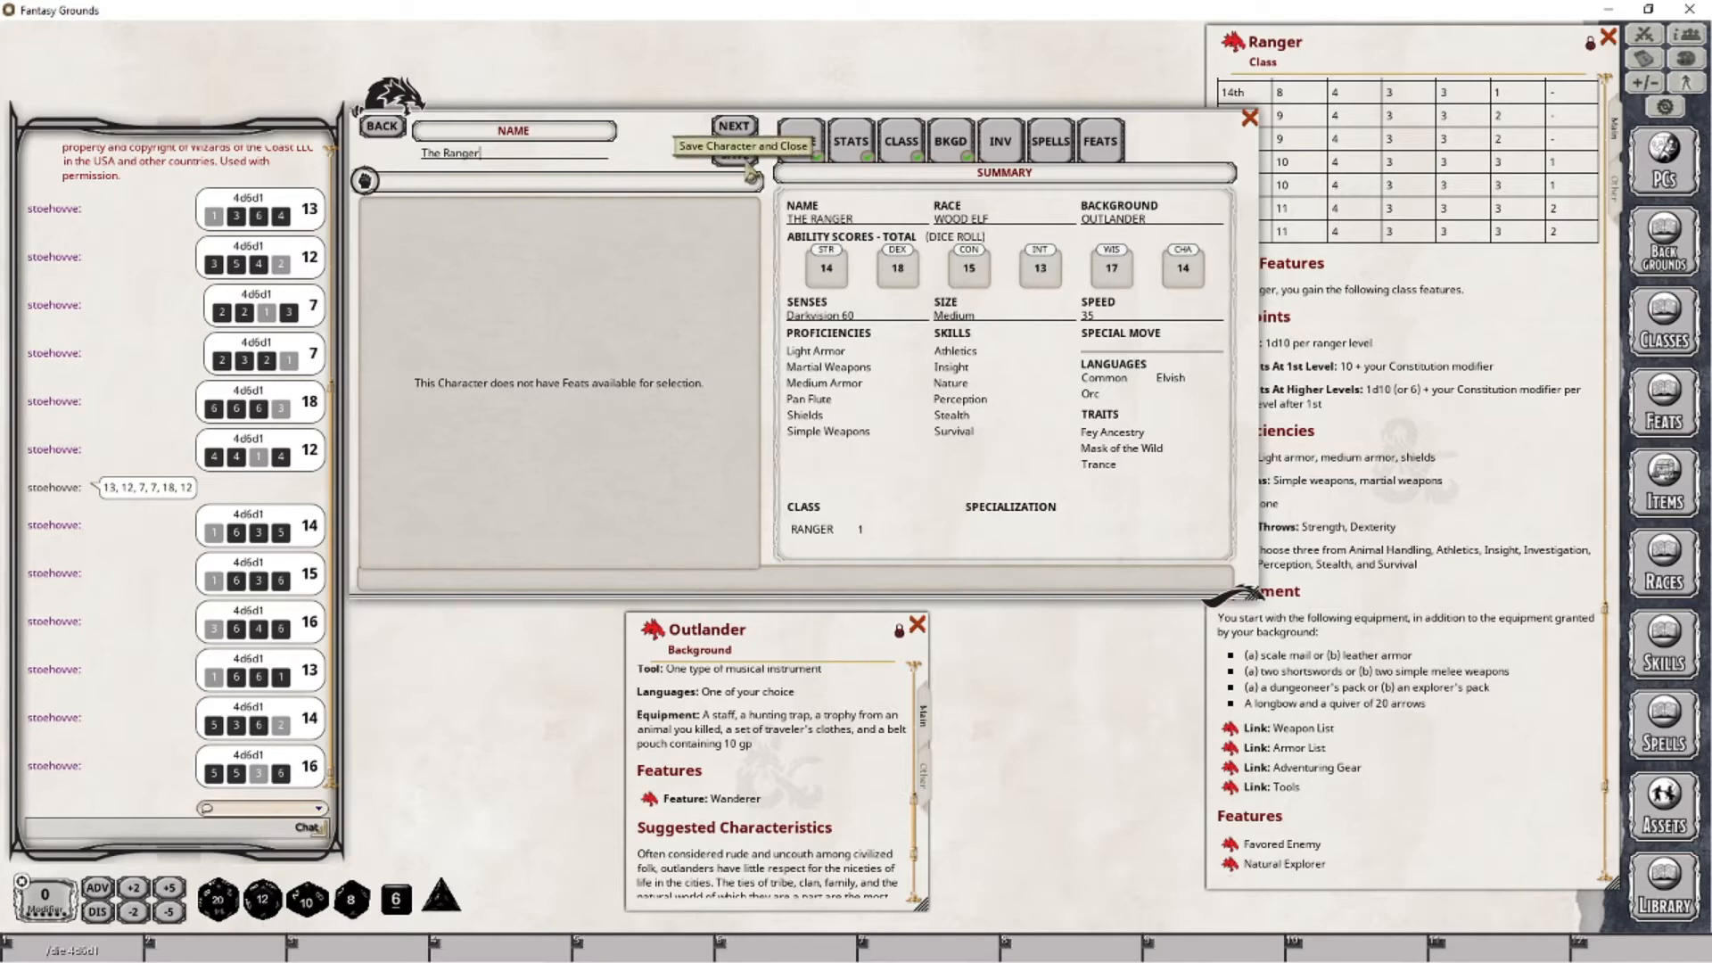
{"action": "left_click", "coordinate": [749, 172]}
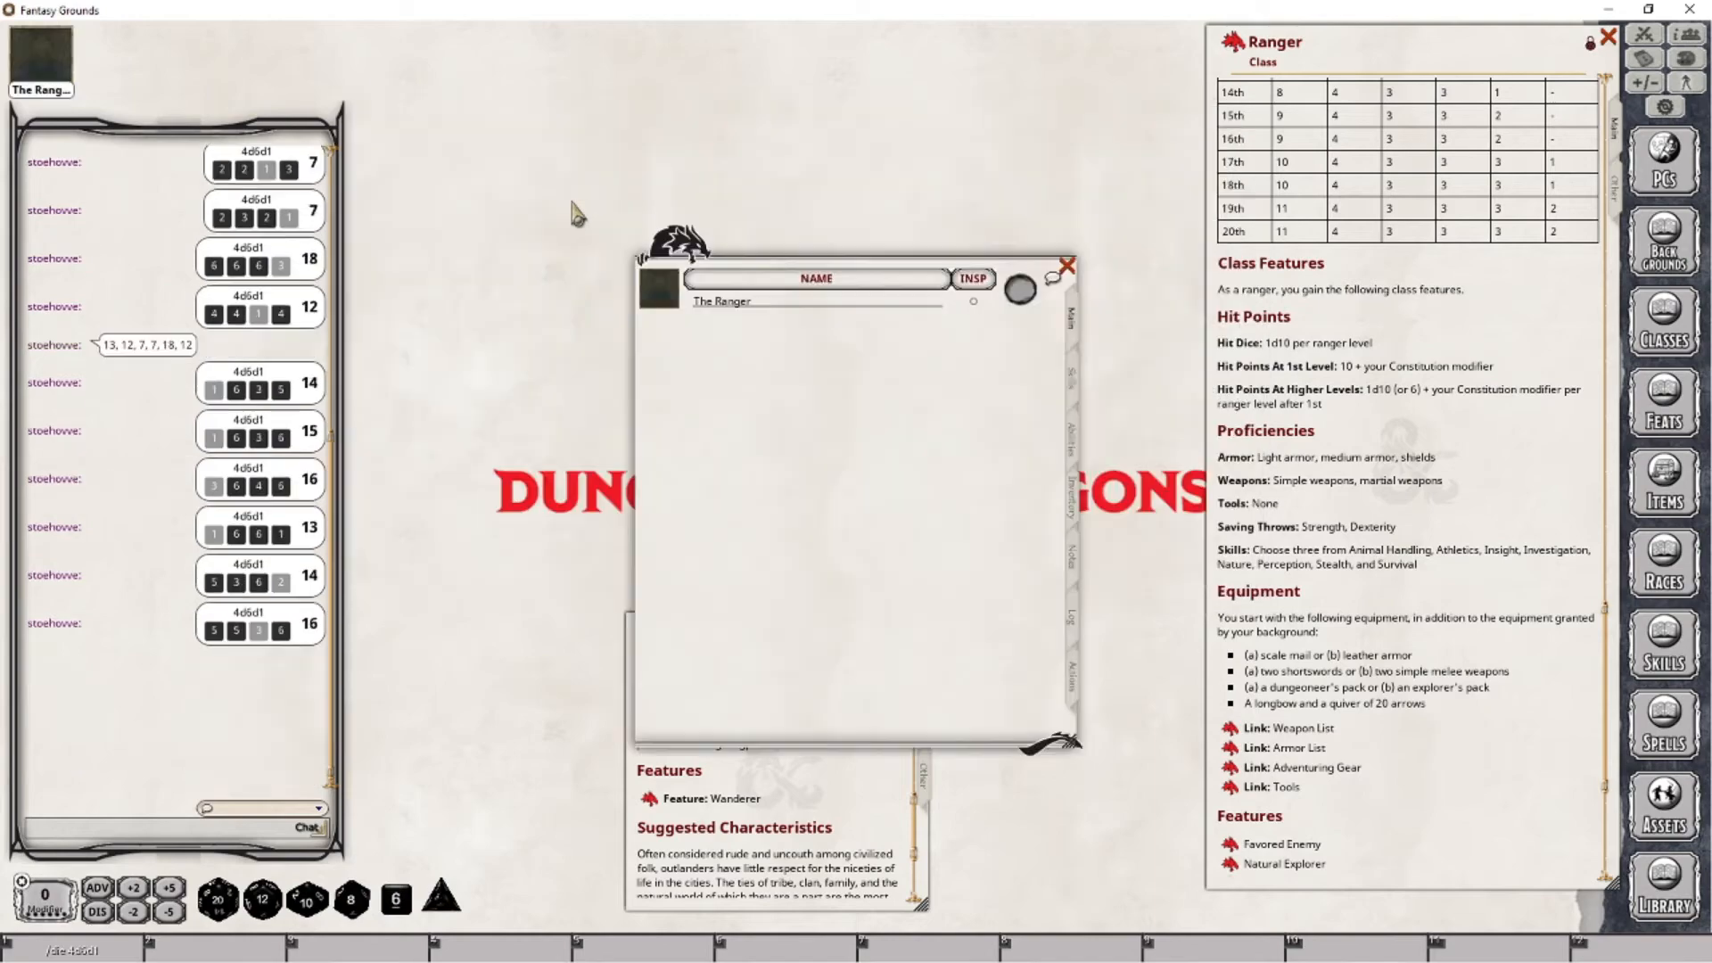
{"action": "left_click_drag", "start_coordinate": [786, 268], "coordinate": [503, 103]}
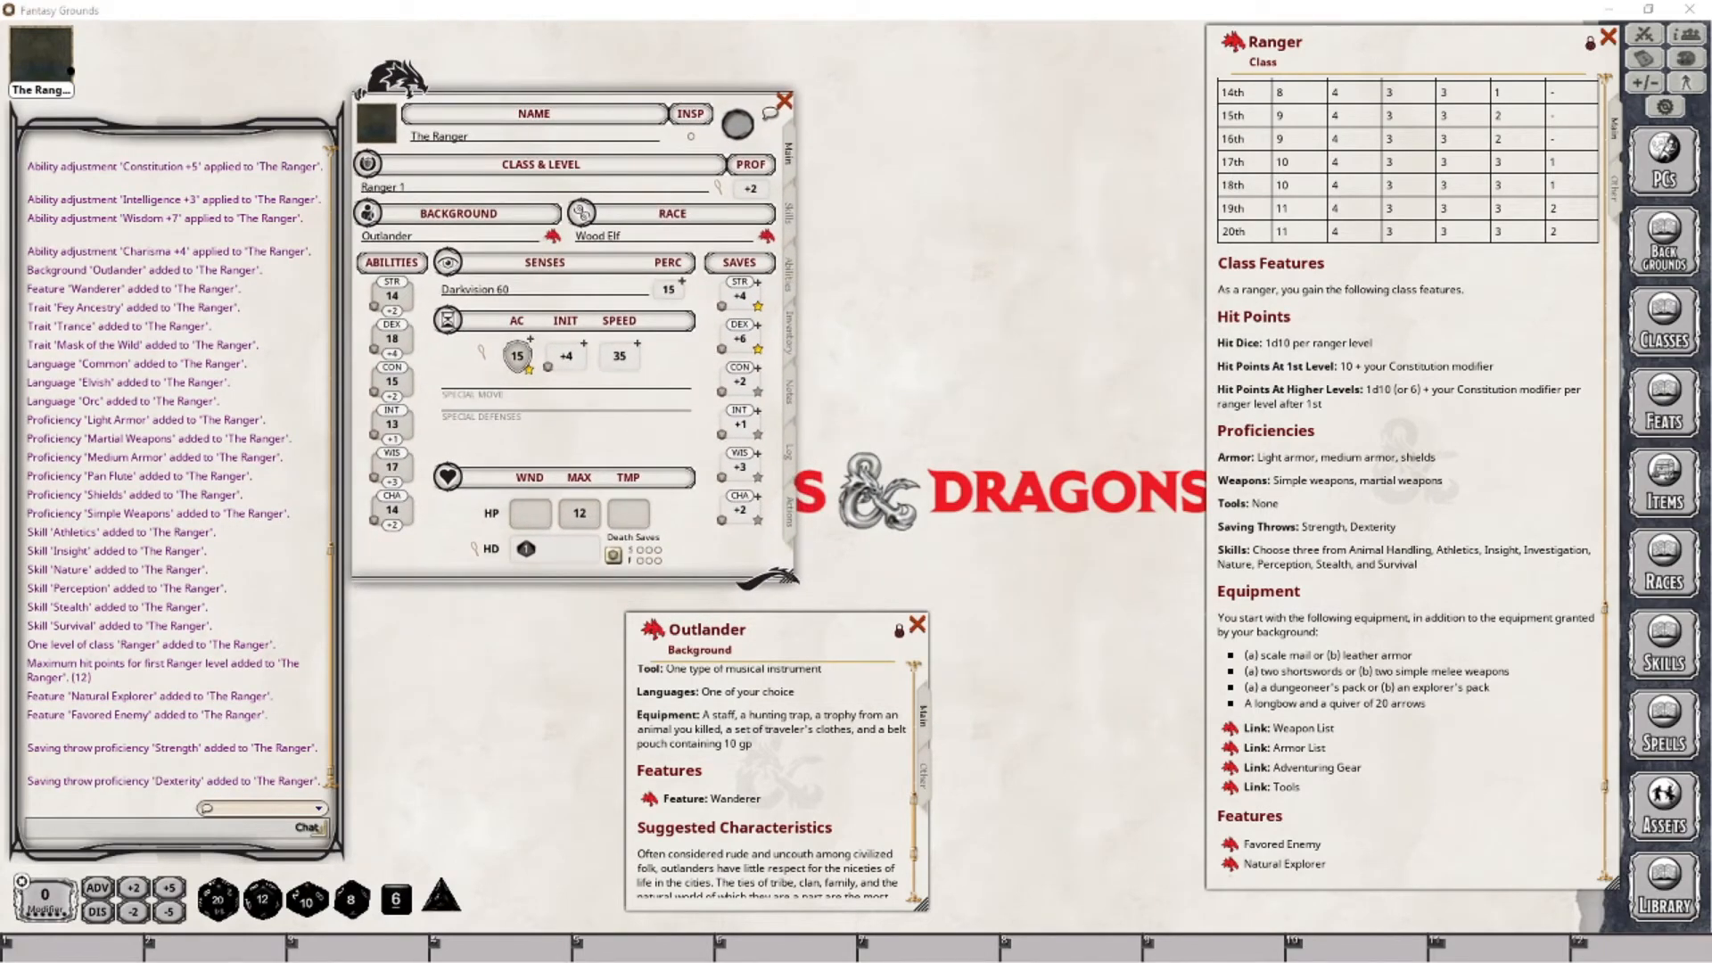
- Assign the Elf_Male6.jpg portrait to the character, and check the token assets
{"action": "left_click", "coordinate": [381, 127]}
{"action": "left_click", "coordinate": [809, 501]}
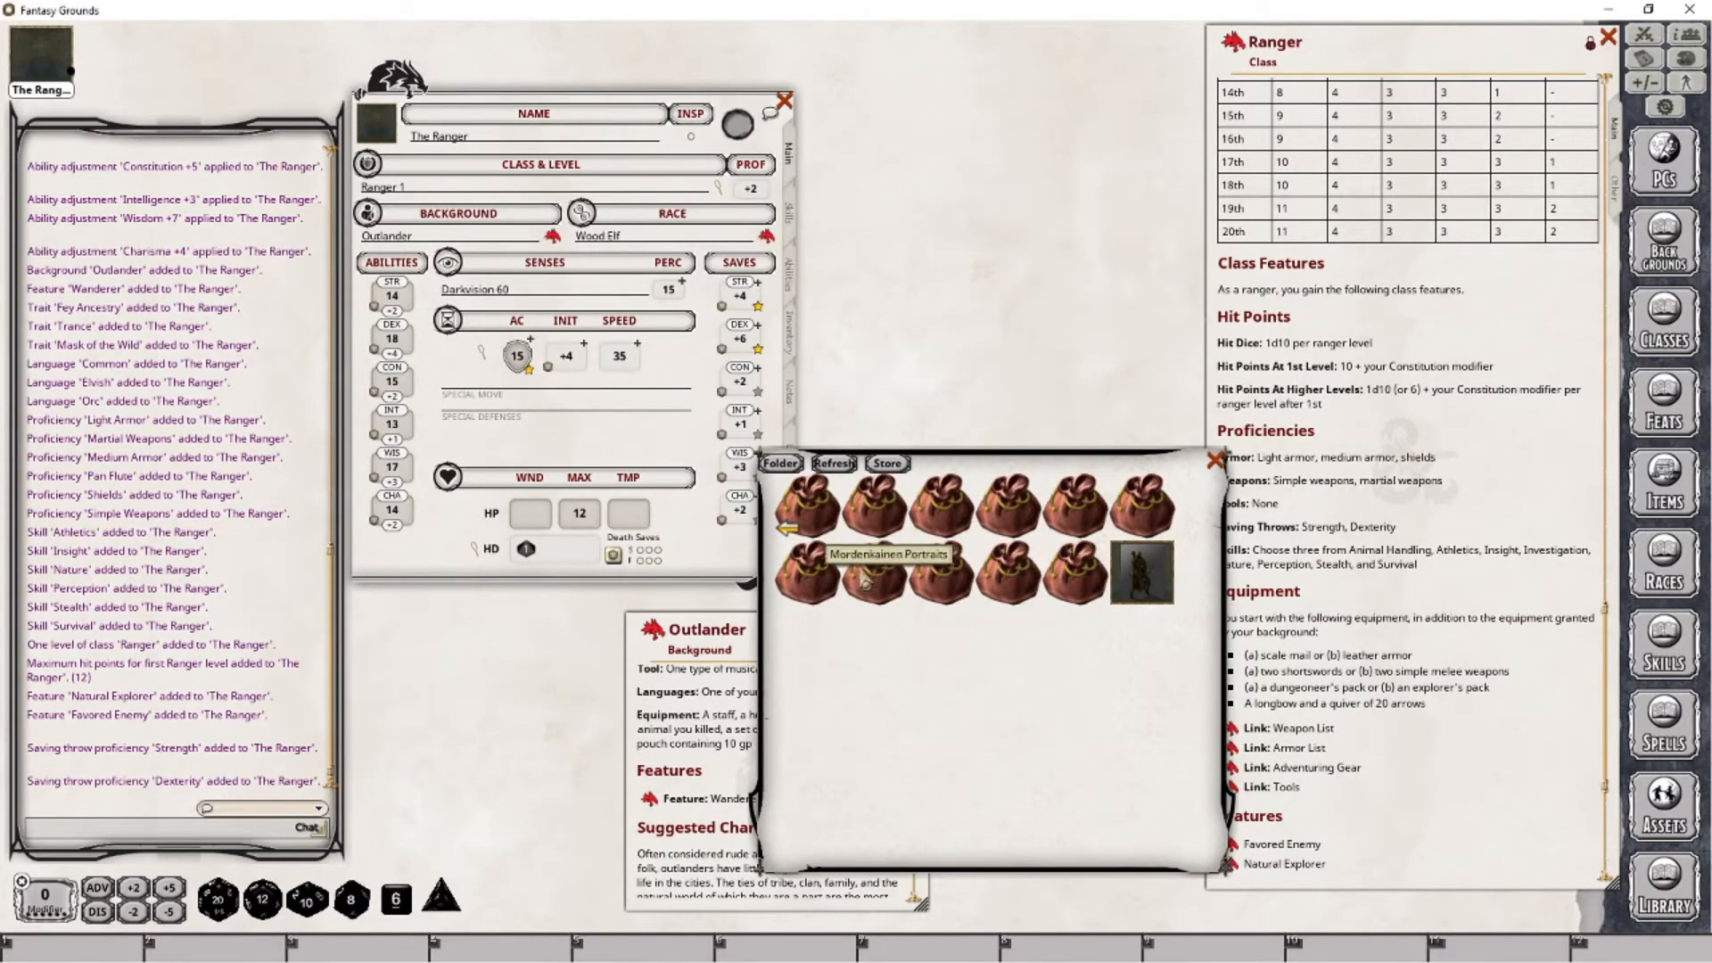
{"action": "left_click", "coordinate": [874, 520]}
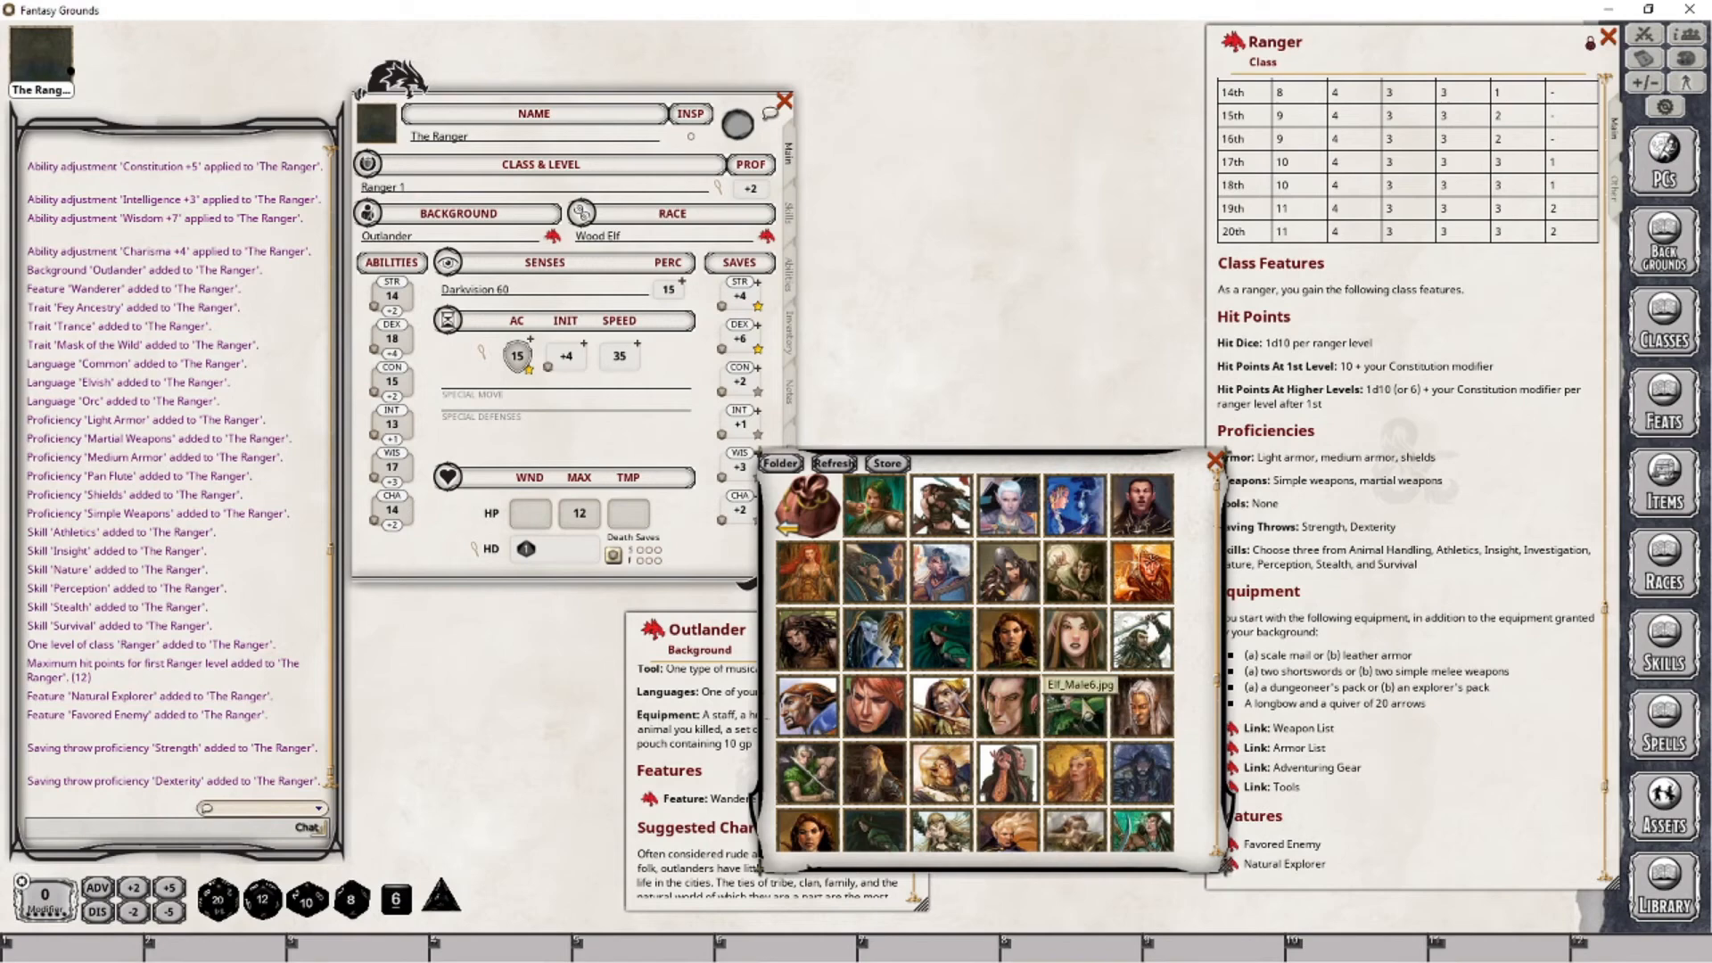
{"action": "left_click", "coordinate": [1073, 699]}
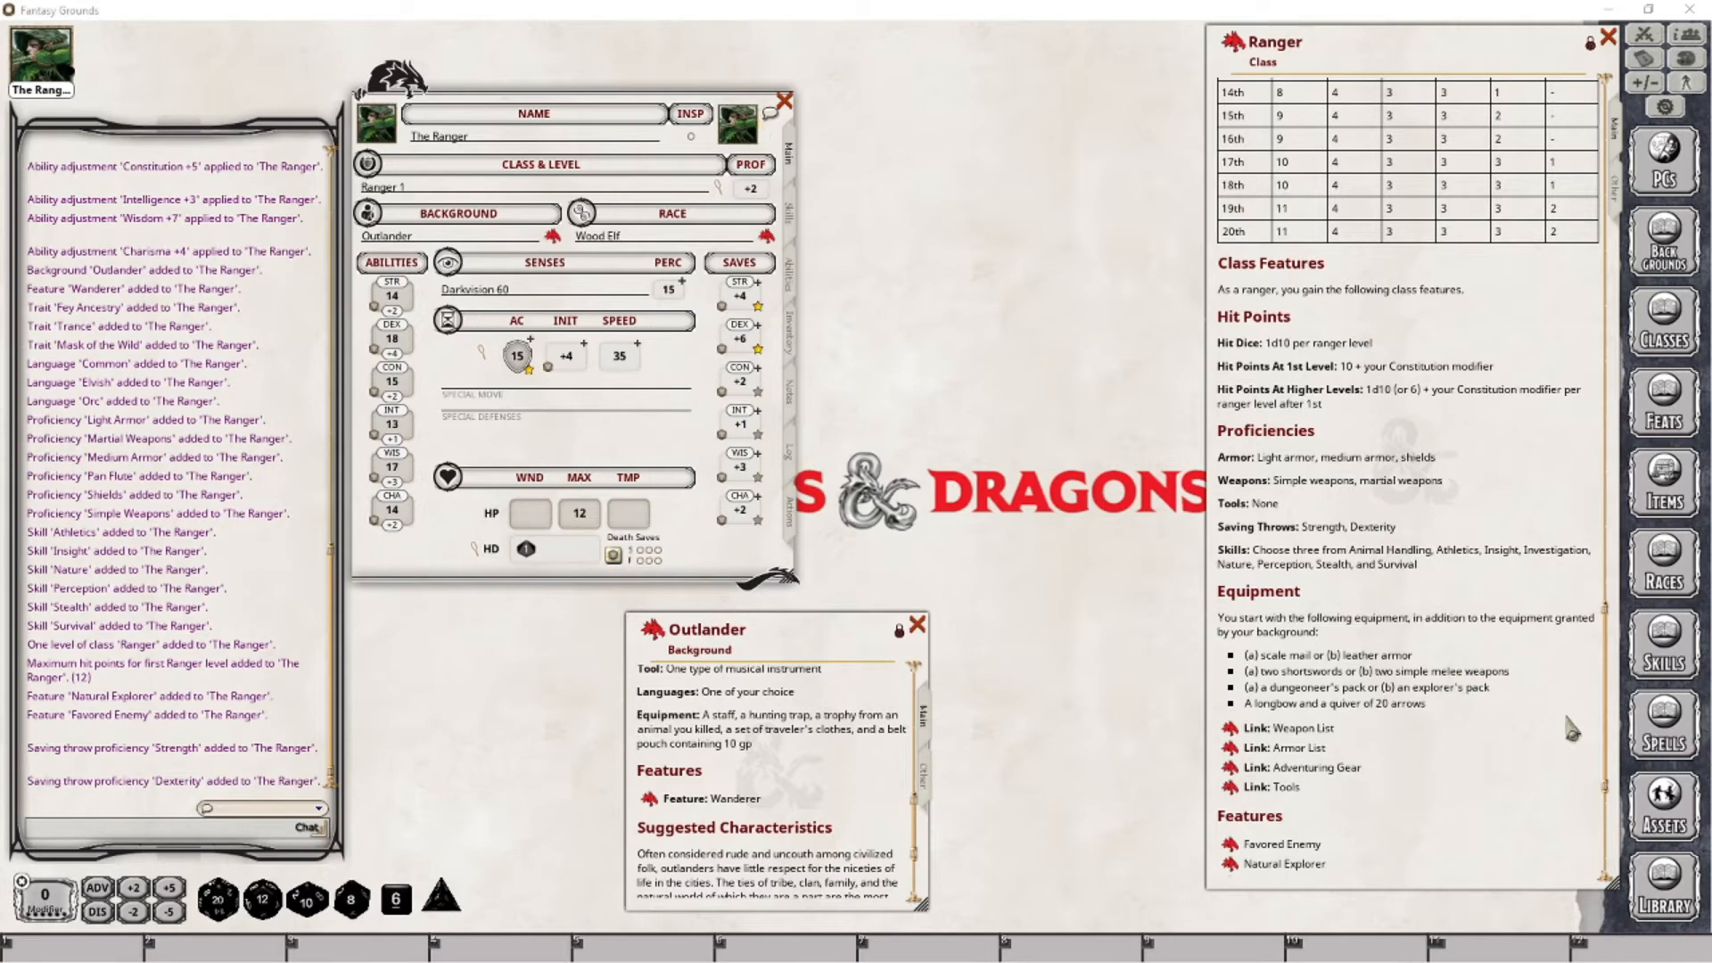
{"action": "left_click", "coordinate": [1681, 822]}
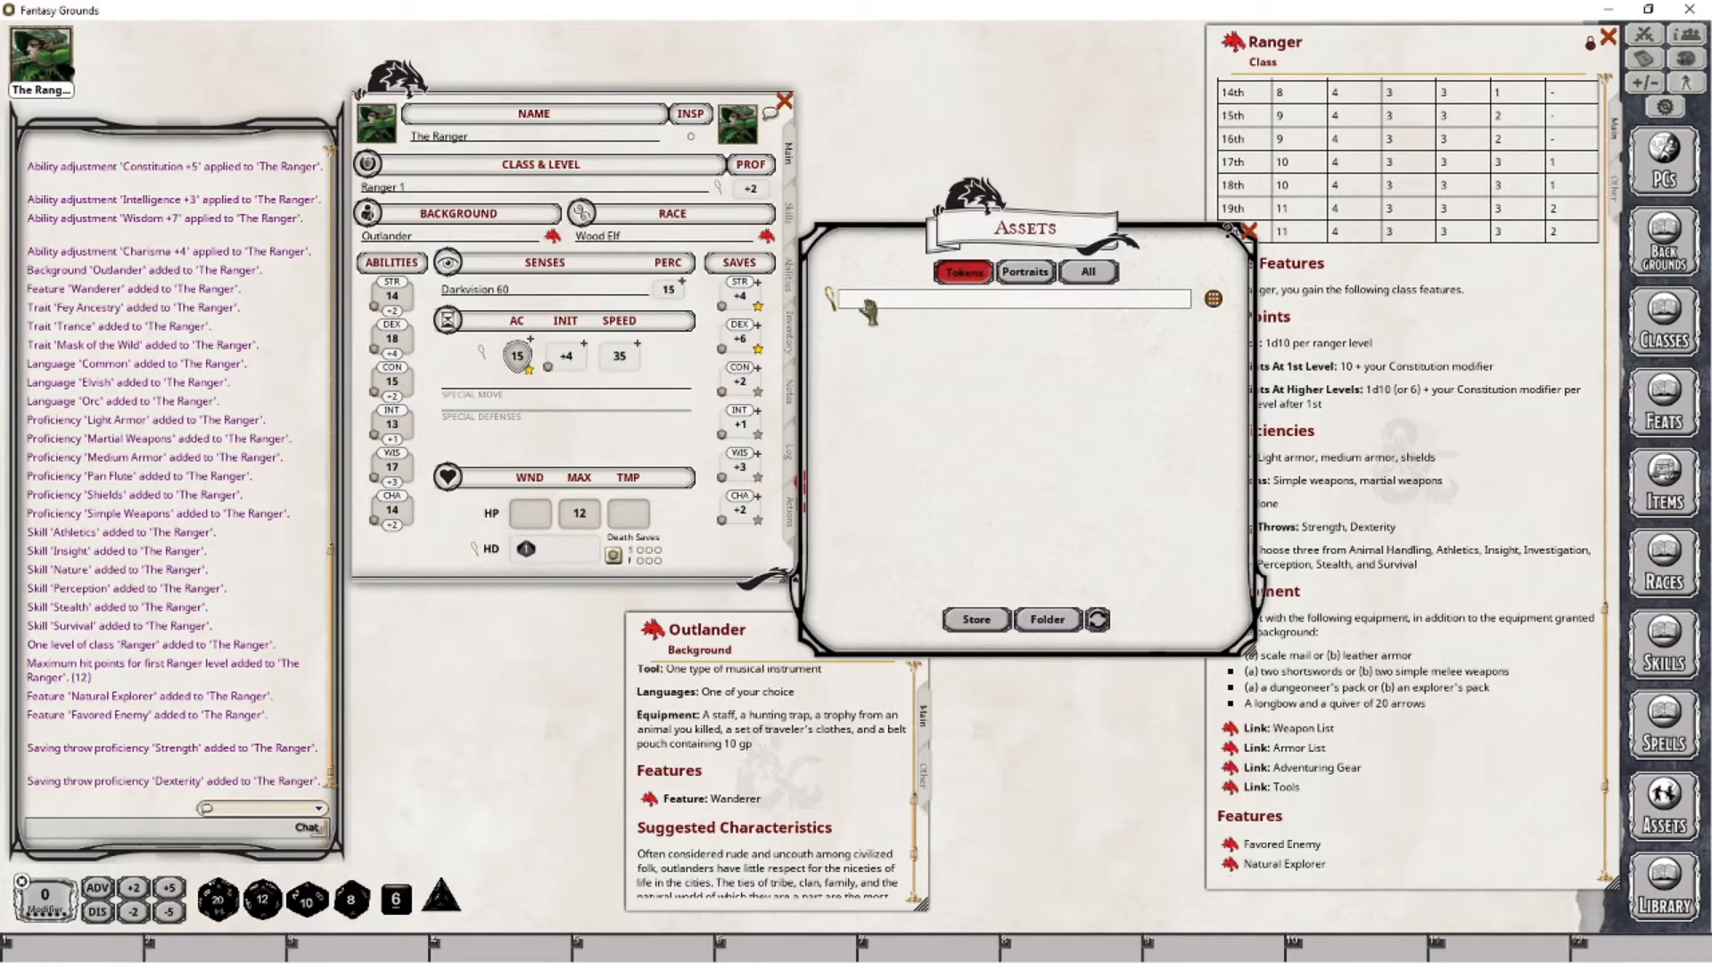
{"action": "left_click", "coordinate": [1249, 231]}
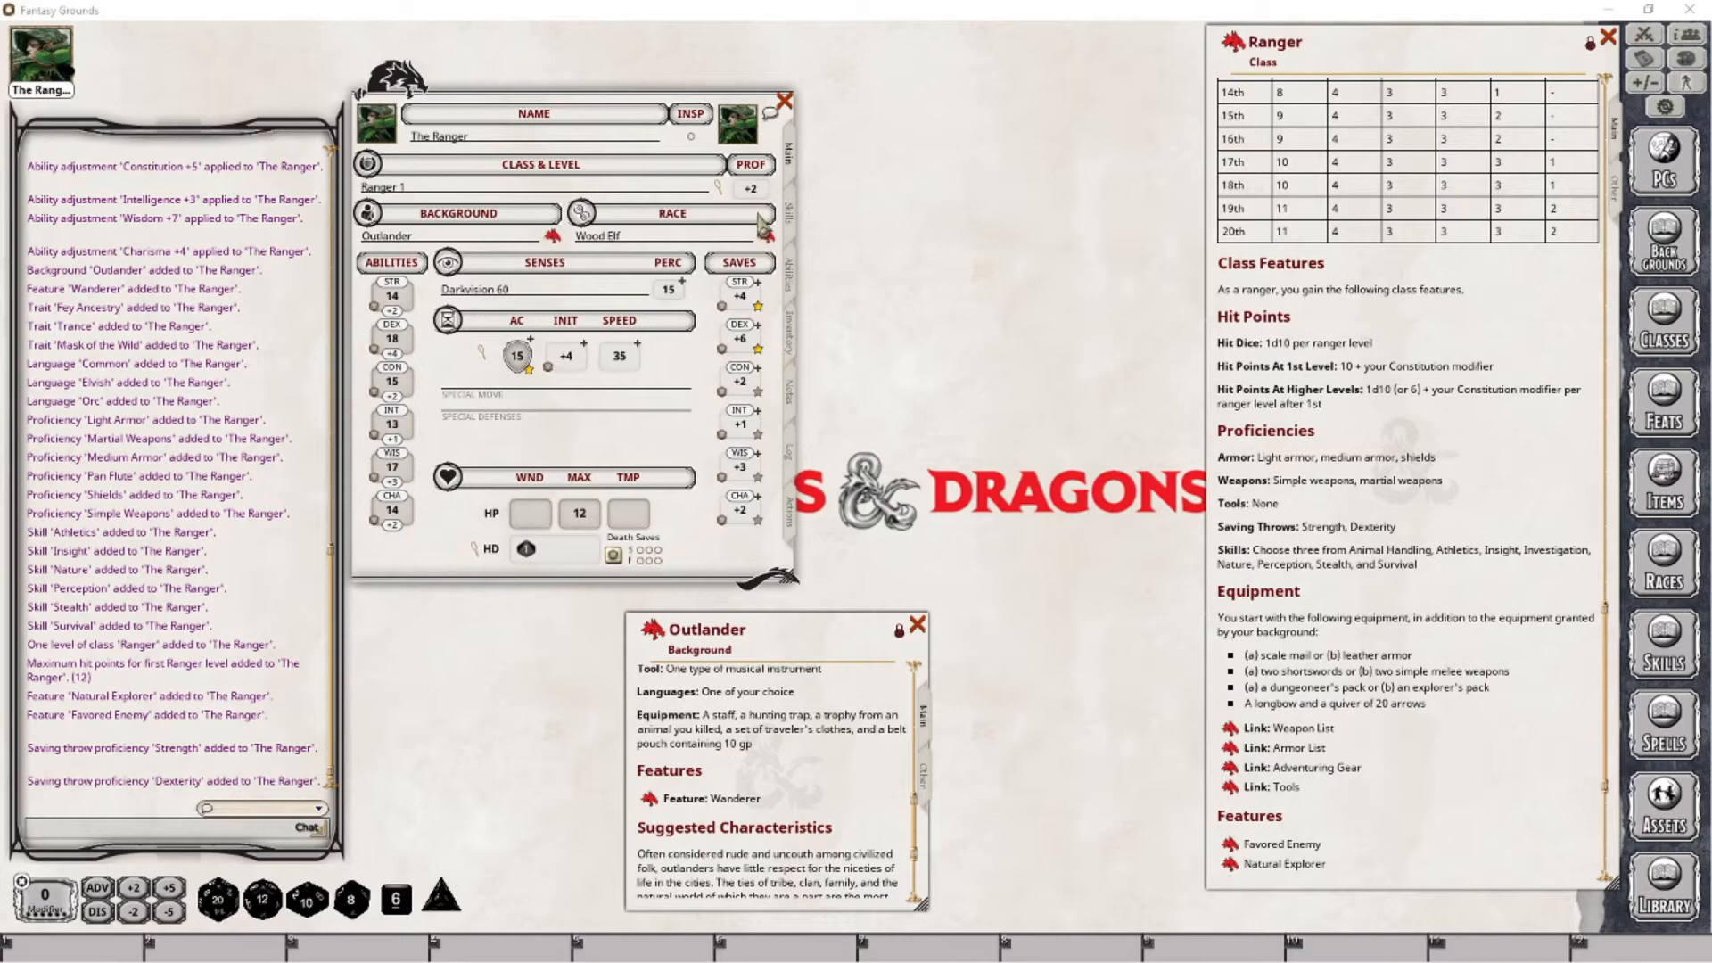
- Review the Ranger's full skill list for proficiencies, linked abilities and bonuses
{"action": "left_click", "coordinate": [790, 214]}
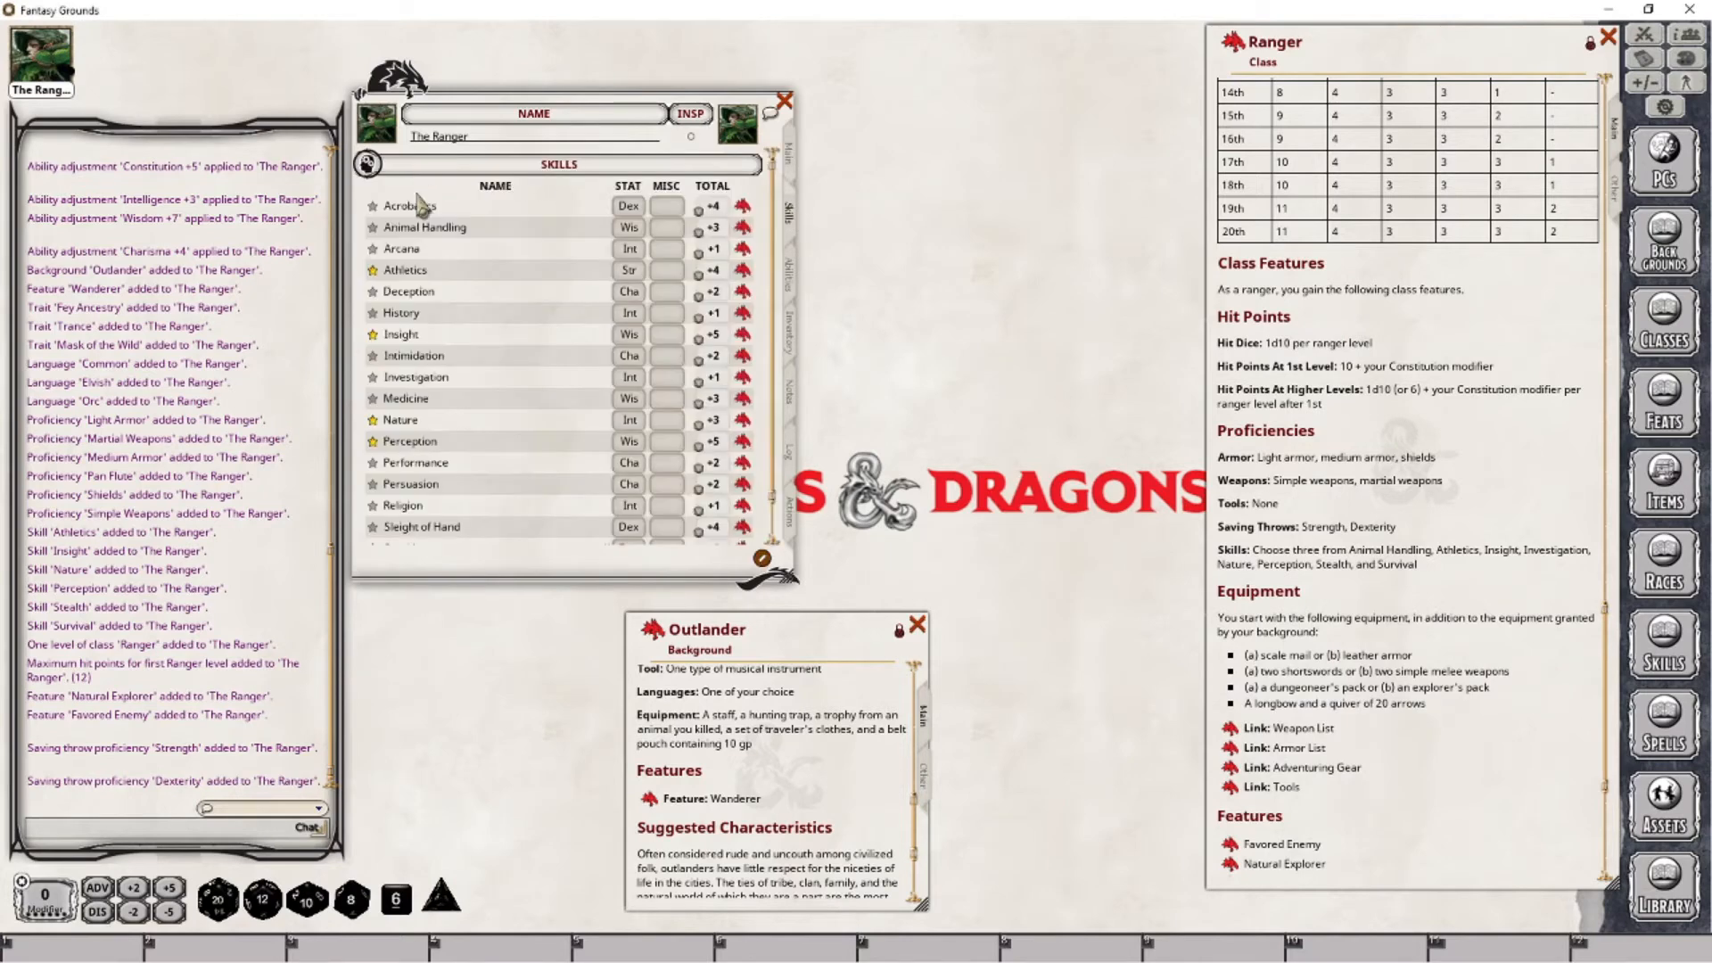
{"action": "scroll", "coordinate": [441, 392], "scroll_direction": "down", "scroll_amount": 2}
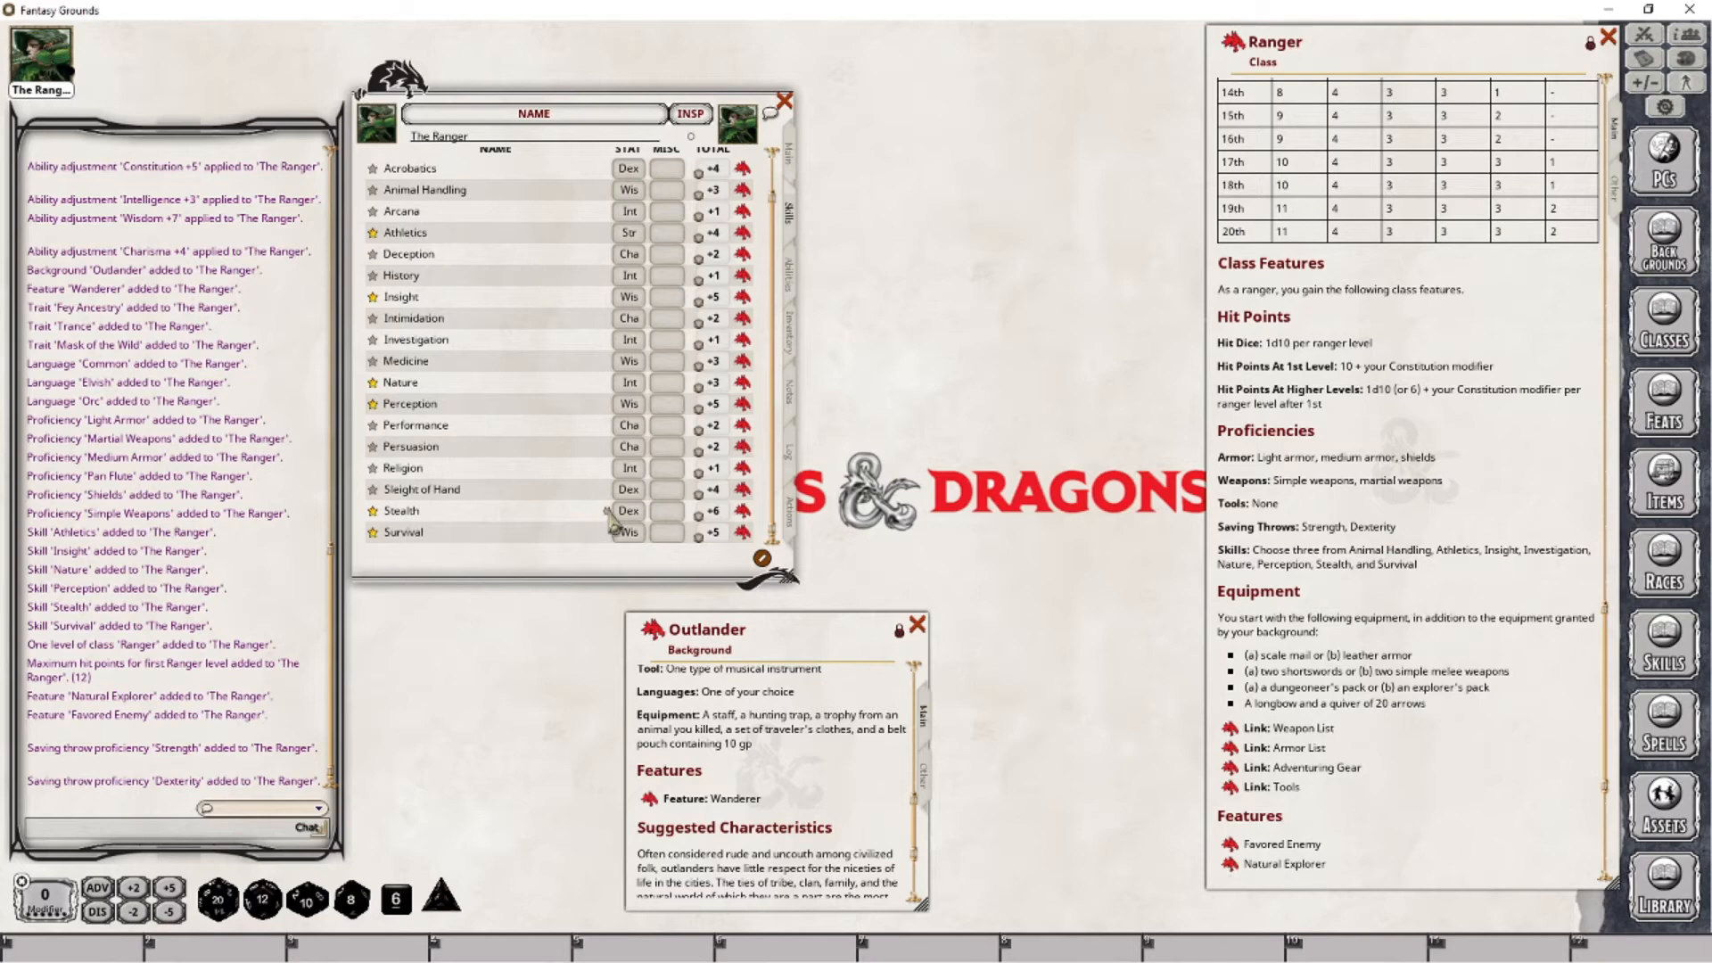
{"action": "scroll", "coordinate": [591, 545], "scroll_direction": "up", "scroll_amount": 2}
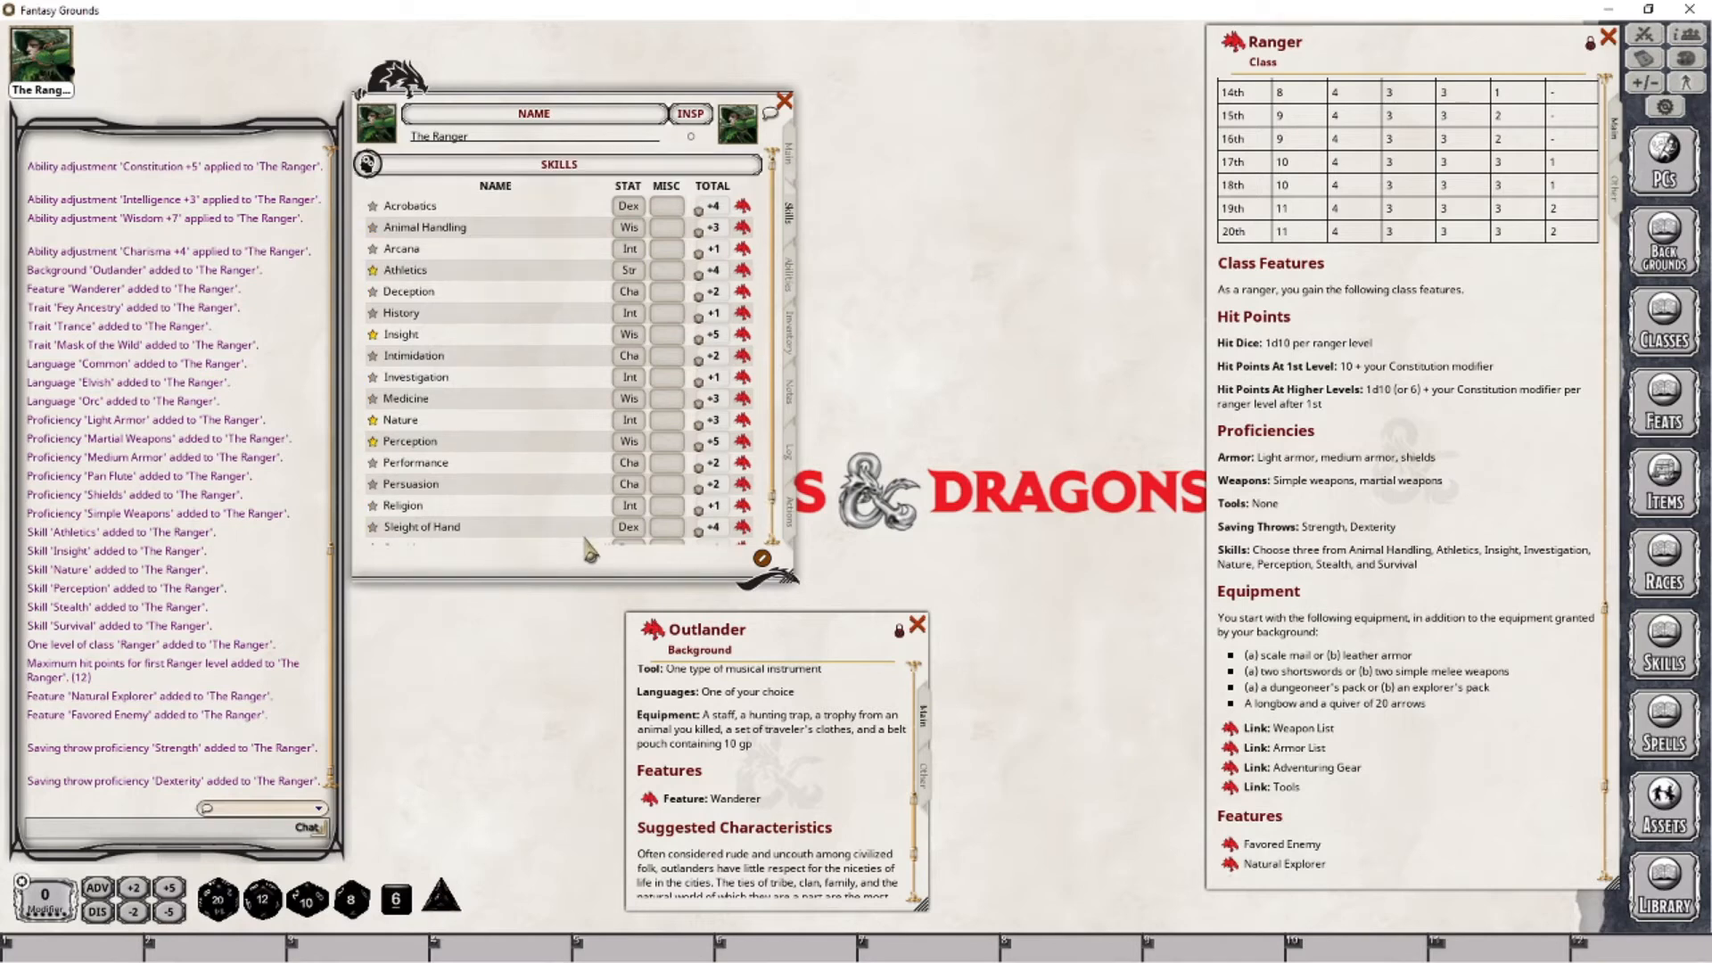
{"action": "scroll", "coordinate": [590, 546], "scroll_direction": "down", "scroll_amount": 2}
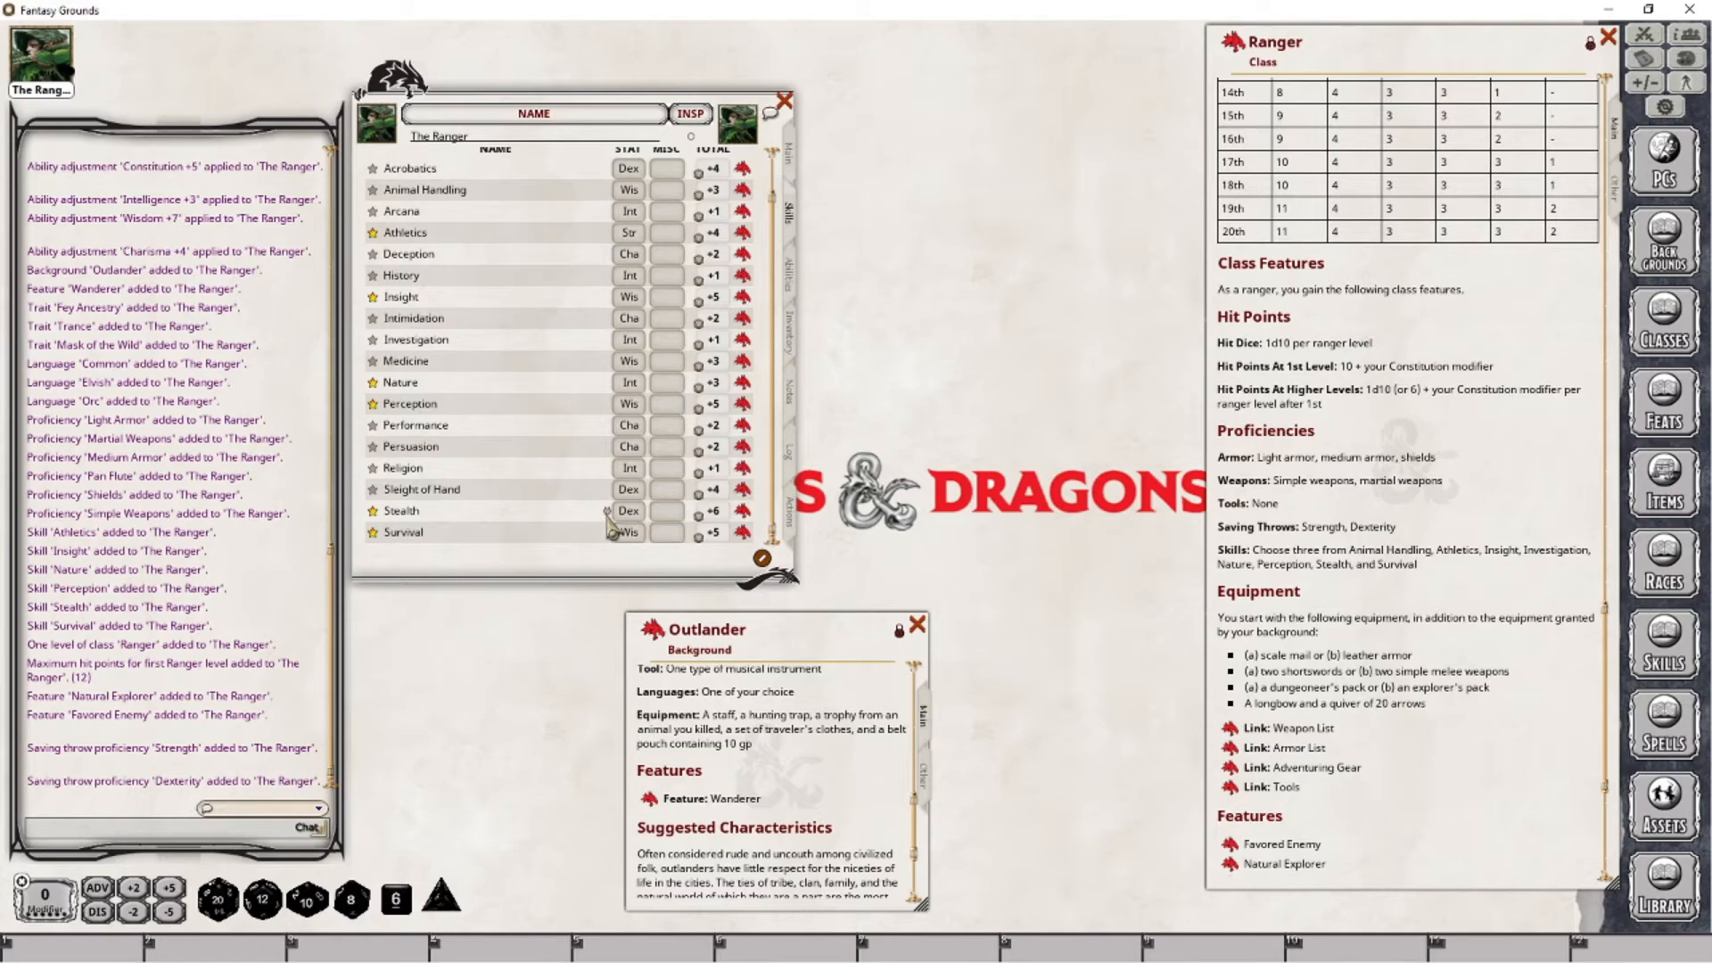
{"action": "scroll", "coordinate": [612, 529], "scroll_direction": "up", "scroll_amount": 1}
{"action": "scroll", "coordinate": [589, 521], "scroll_direction": "down", "scroll_amount": 1}
{"action": "scroll", "coordinate": [564, 510], "scroll_direction": "up", "scroll_amount": 1}
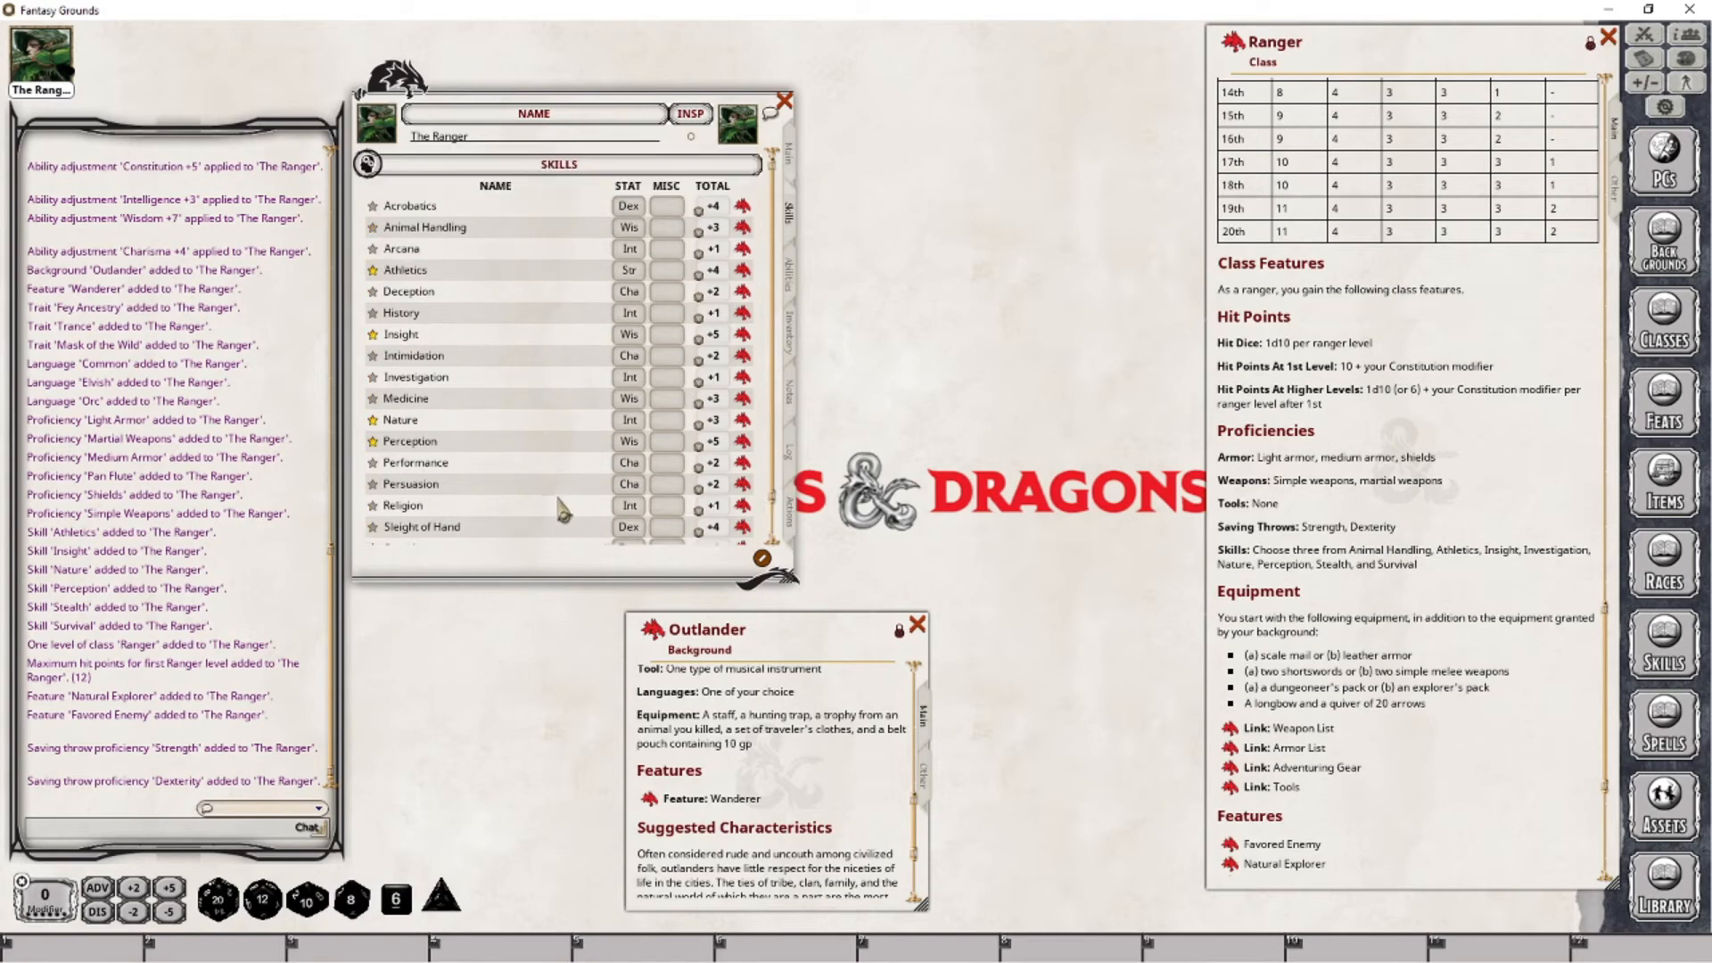
- Open the Favored Enemy, Natural Explorer and Wanderer feature descriptions and place them beside the character sheet
{"action": "left_click", "coordinate": [790, 276]}
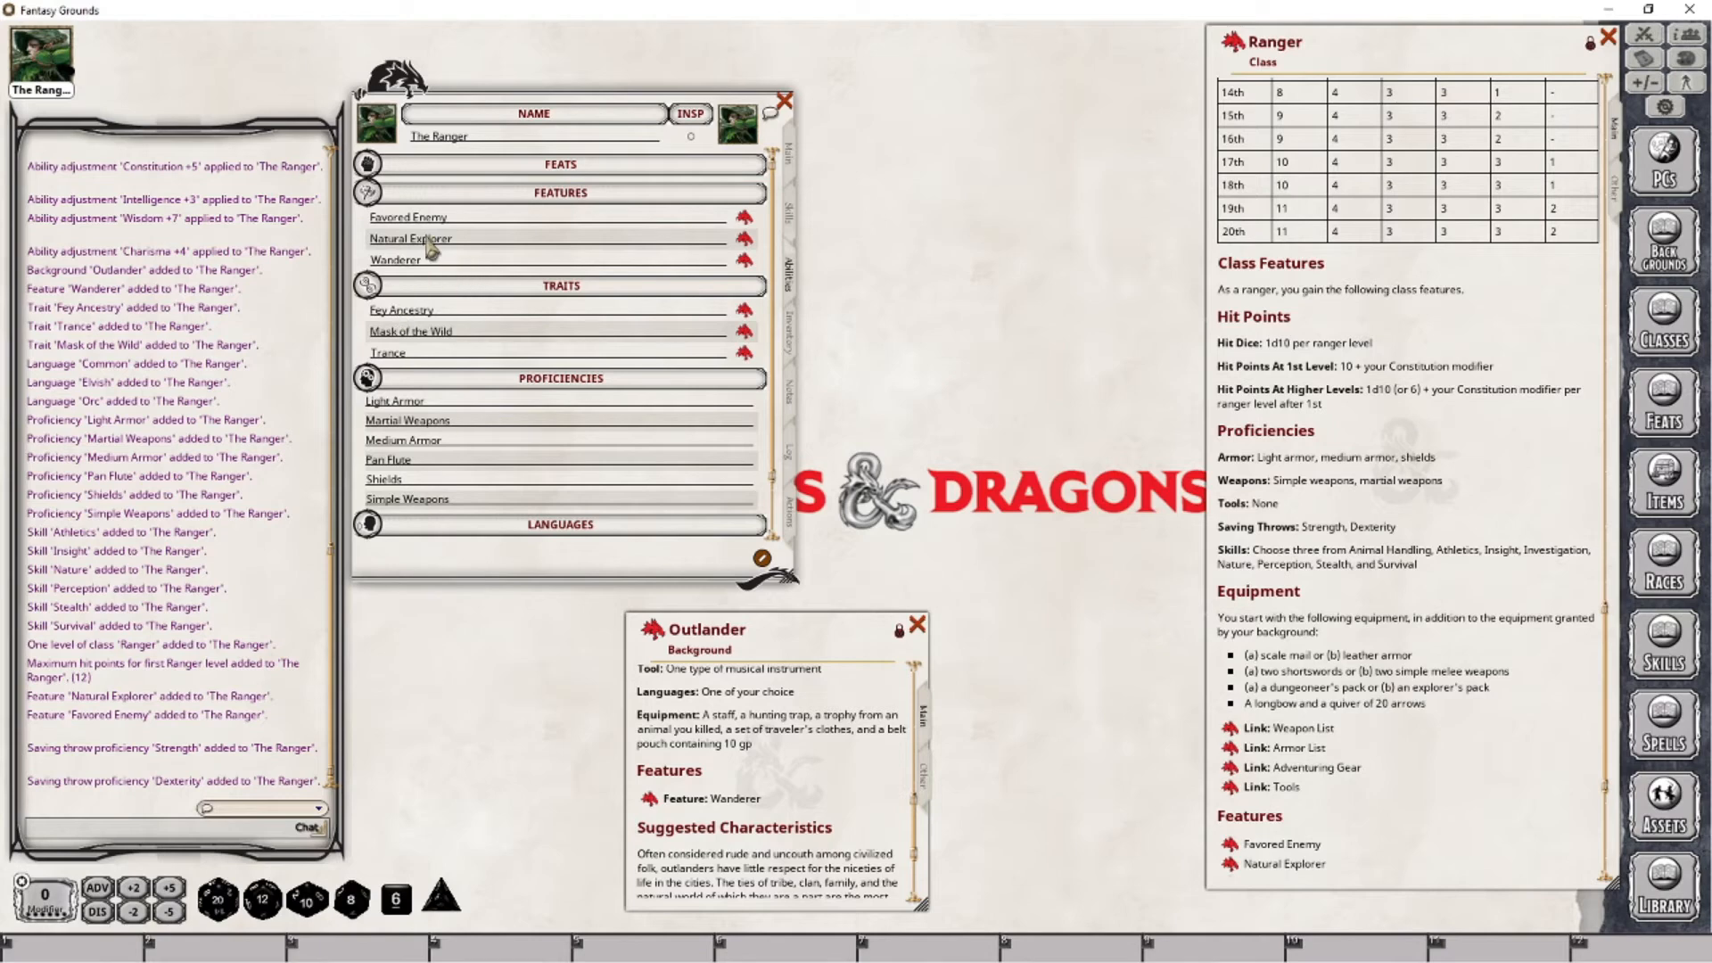
{"action": "left_click", "coordinate": [744, 216]}
{"action": "left_click_drag", "start_coordinate": [790, 352], "coordinate": [981, 45]}
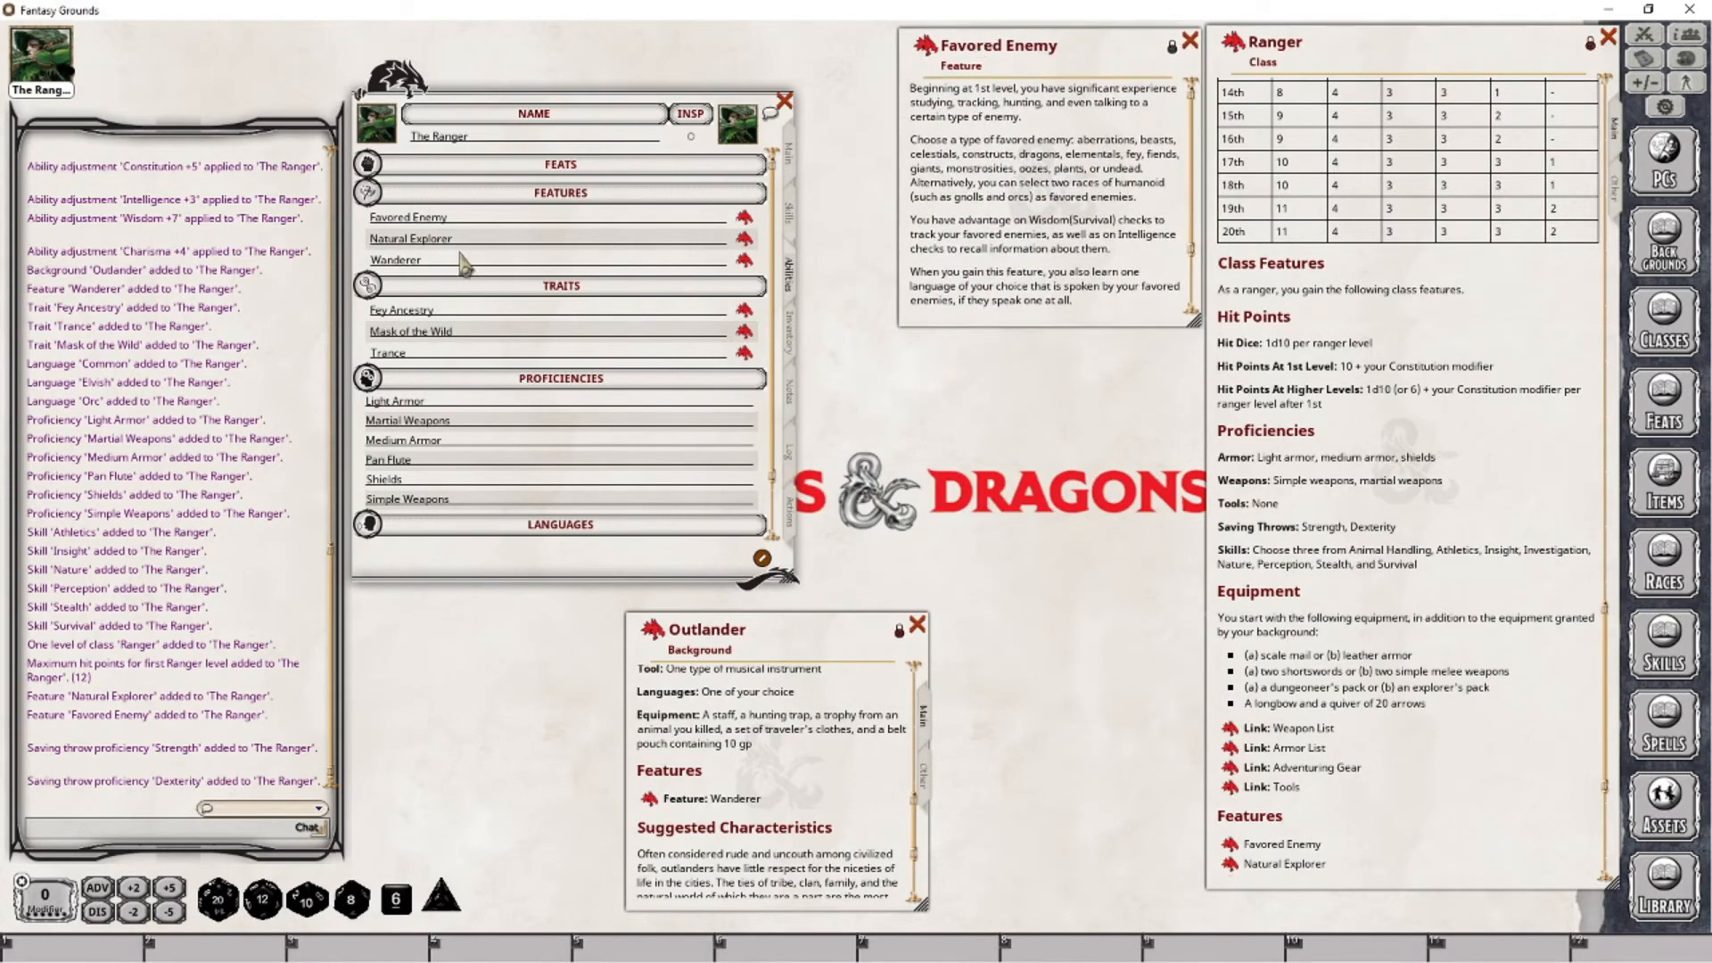
{"action": "left_click", "coordinate": [744, 239]}
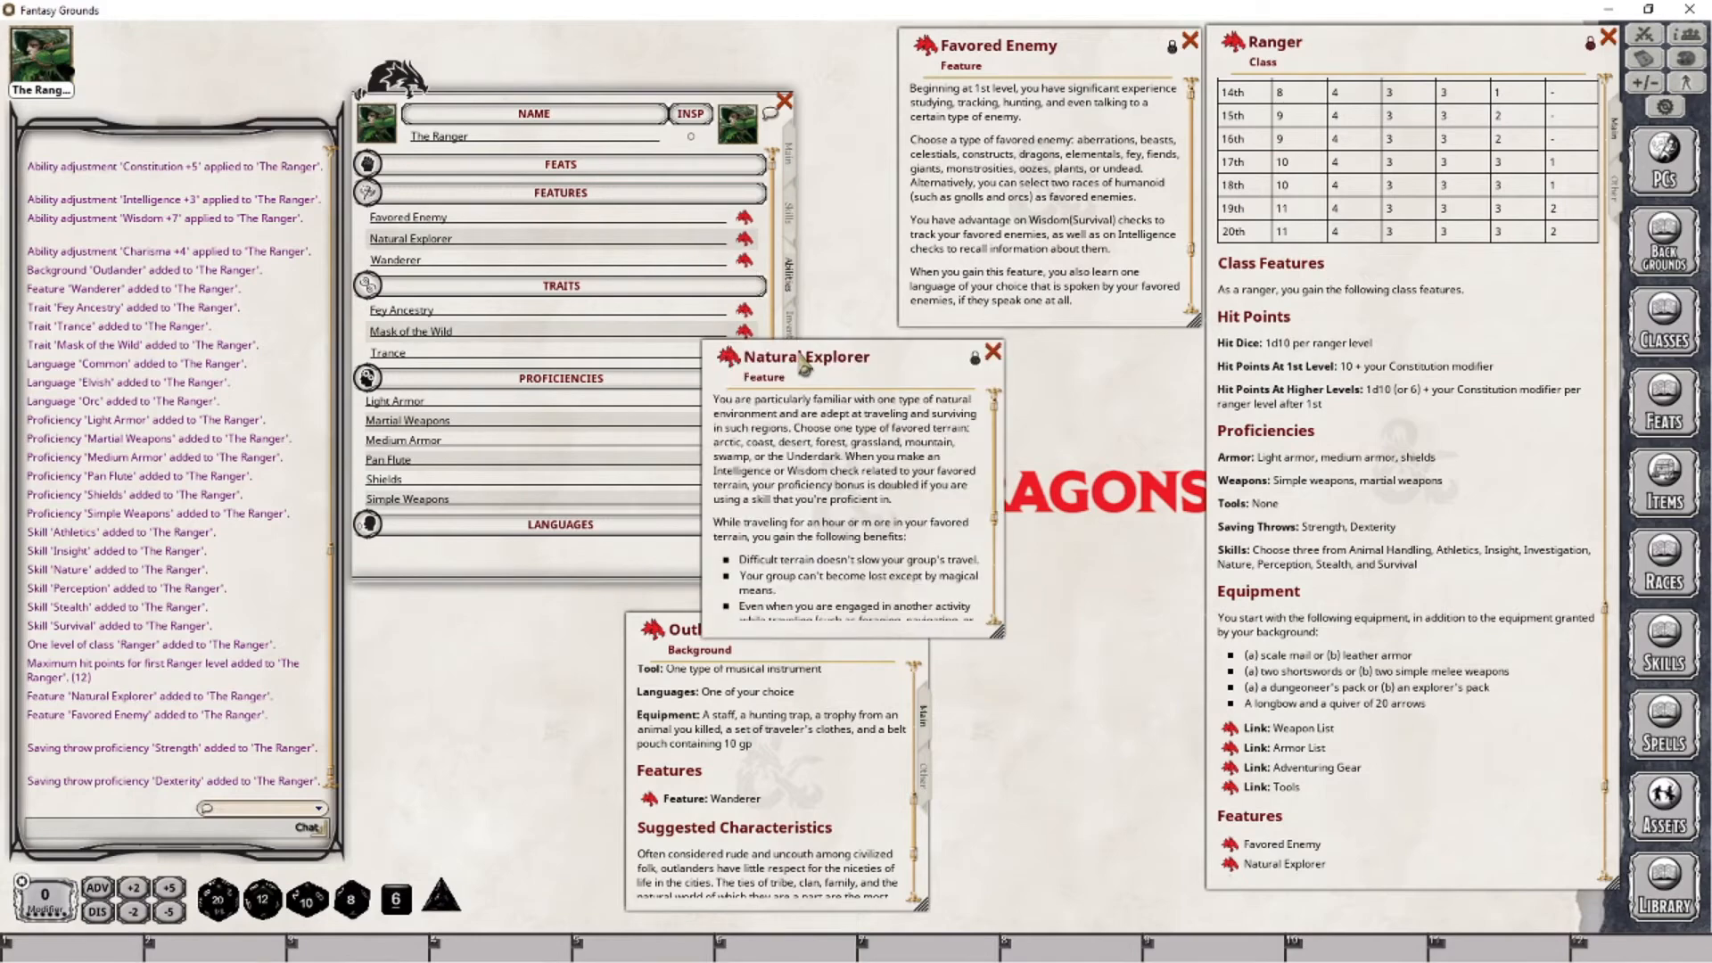
{"action": "left_click_drag", "start_coordinate": [803, 361], "coordinate": [999, 352]}
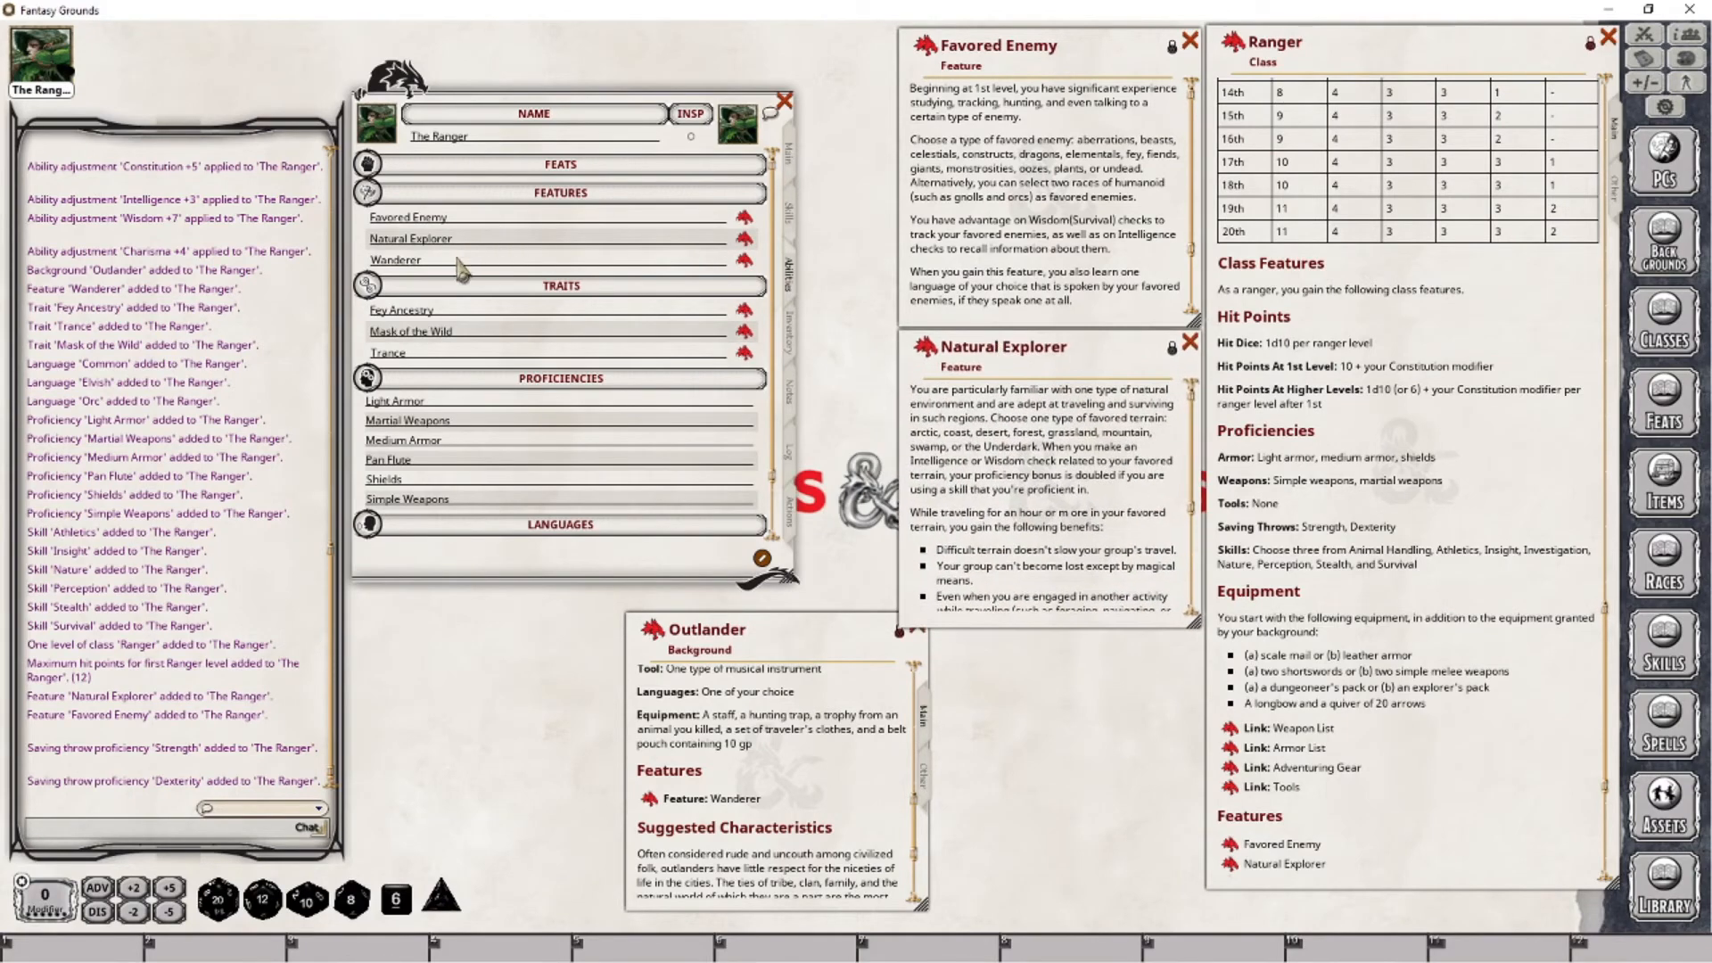
{"action": "left_click", "coordinate": [744, 259]}
{"action": "left_click_drag", "start_coordinate": [820, 355], "coordinate": [1012, 88]}
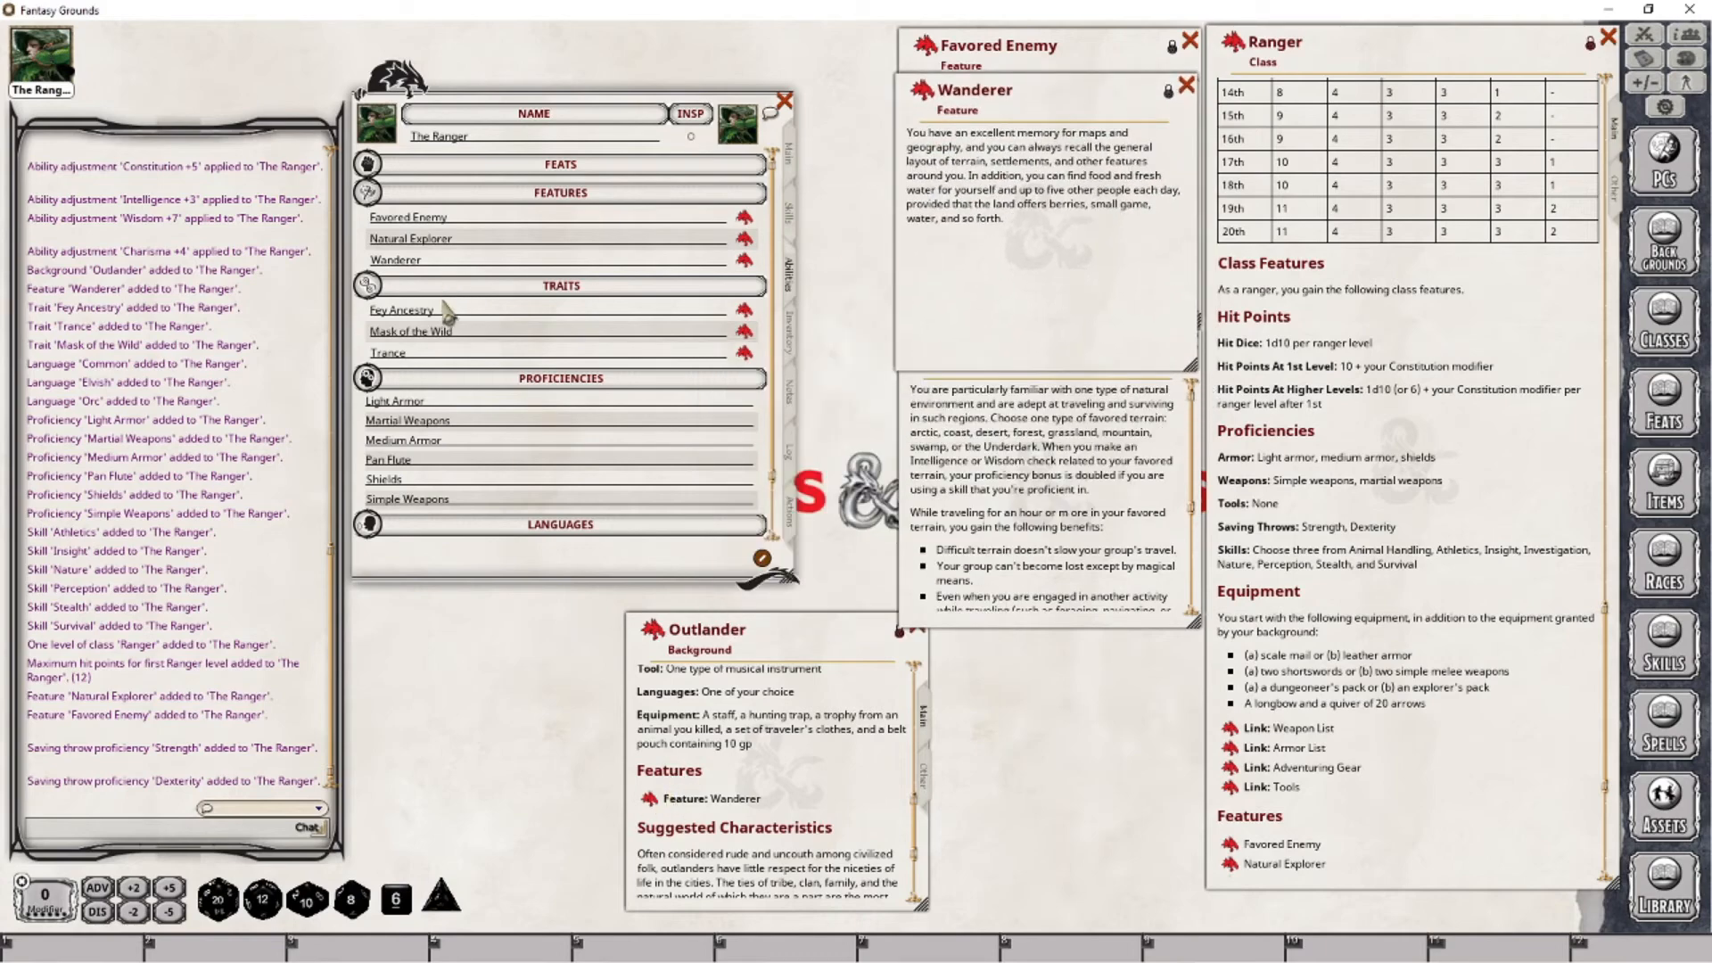
- Open the Fey Ancestry, Mask of the Wild and Trance trait descriptions and place them beside the character sheet
{"action": "left_click", "coordinate": [746, 312]}
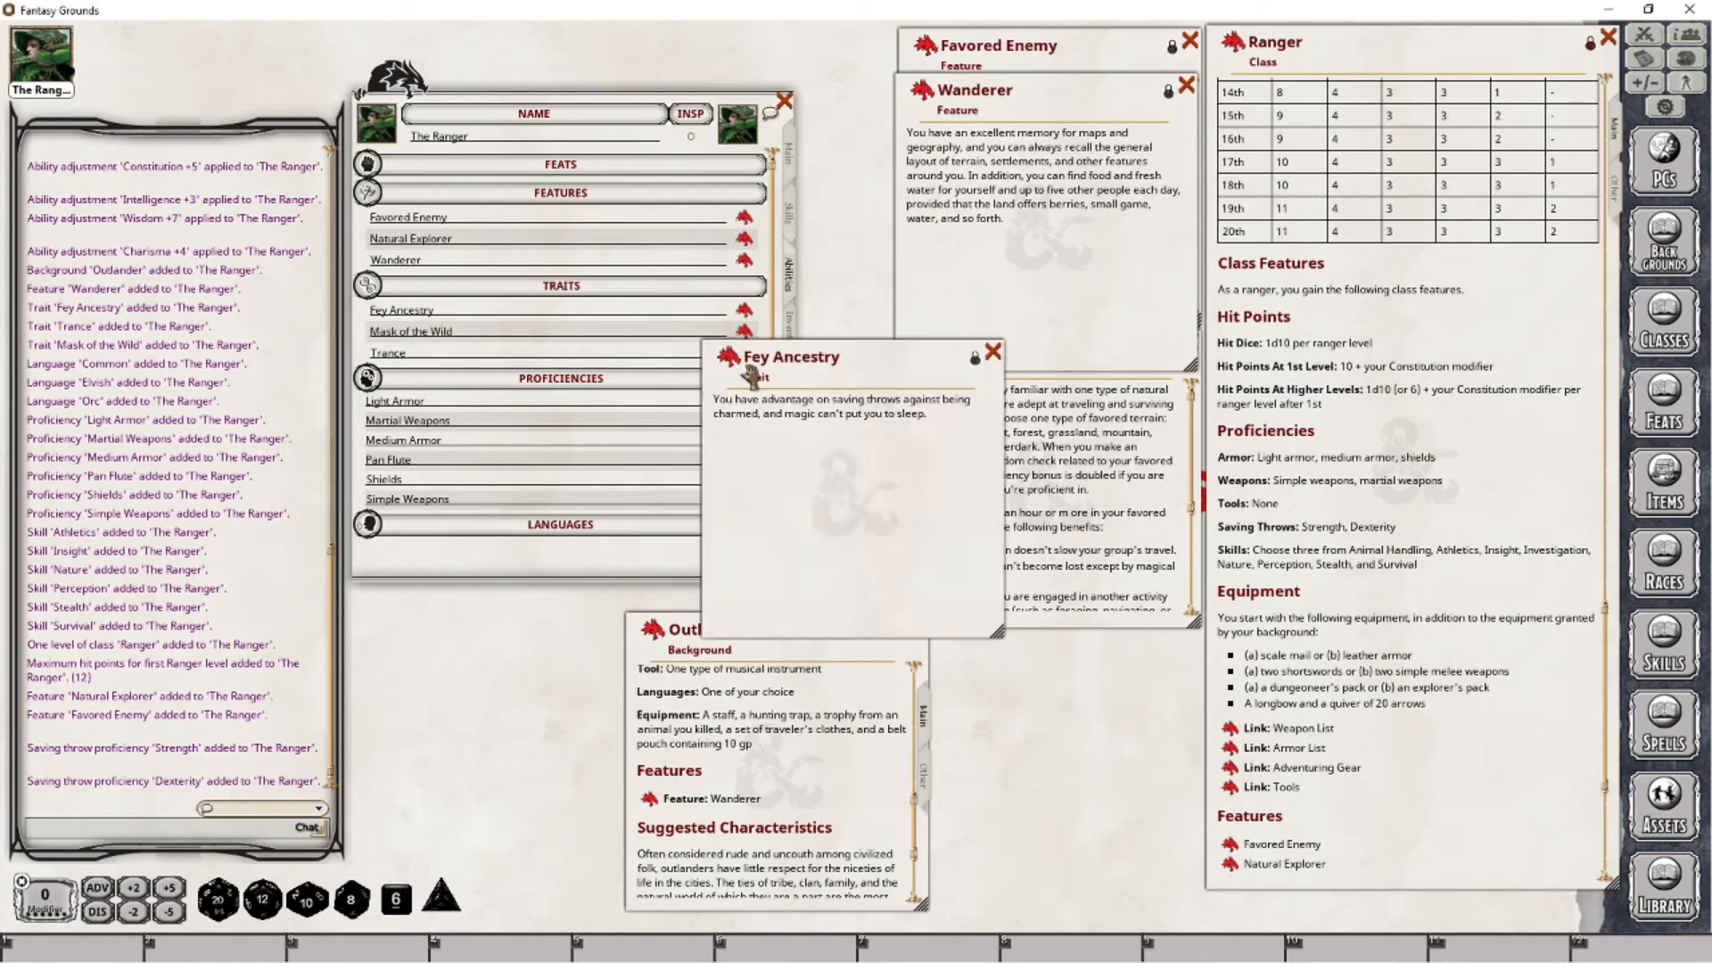
{"action": "left_click_drag", "start_coordinate": [807, 365], "coordinate": [1021, 164]}
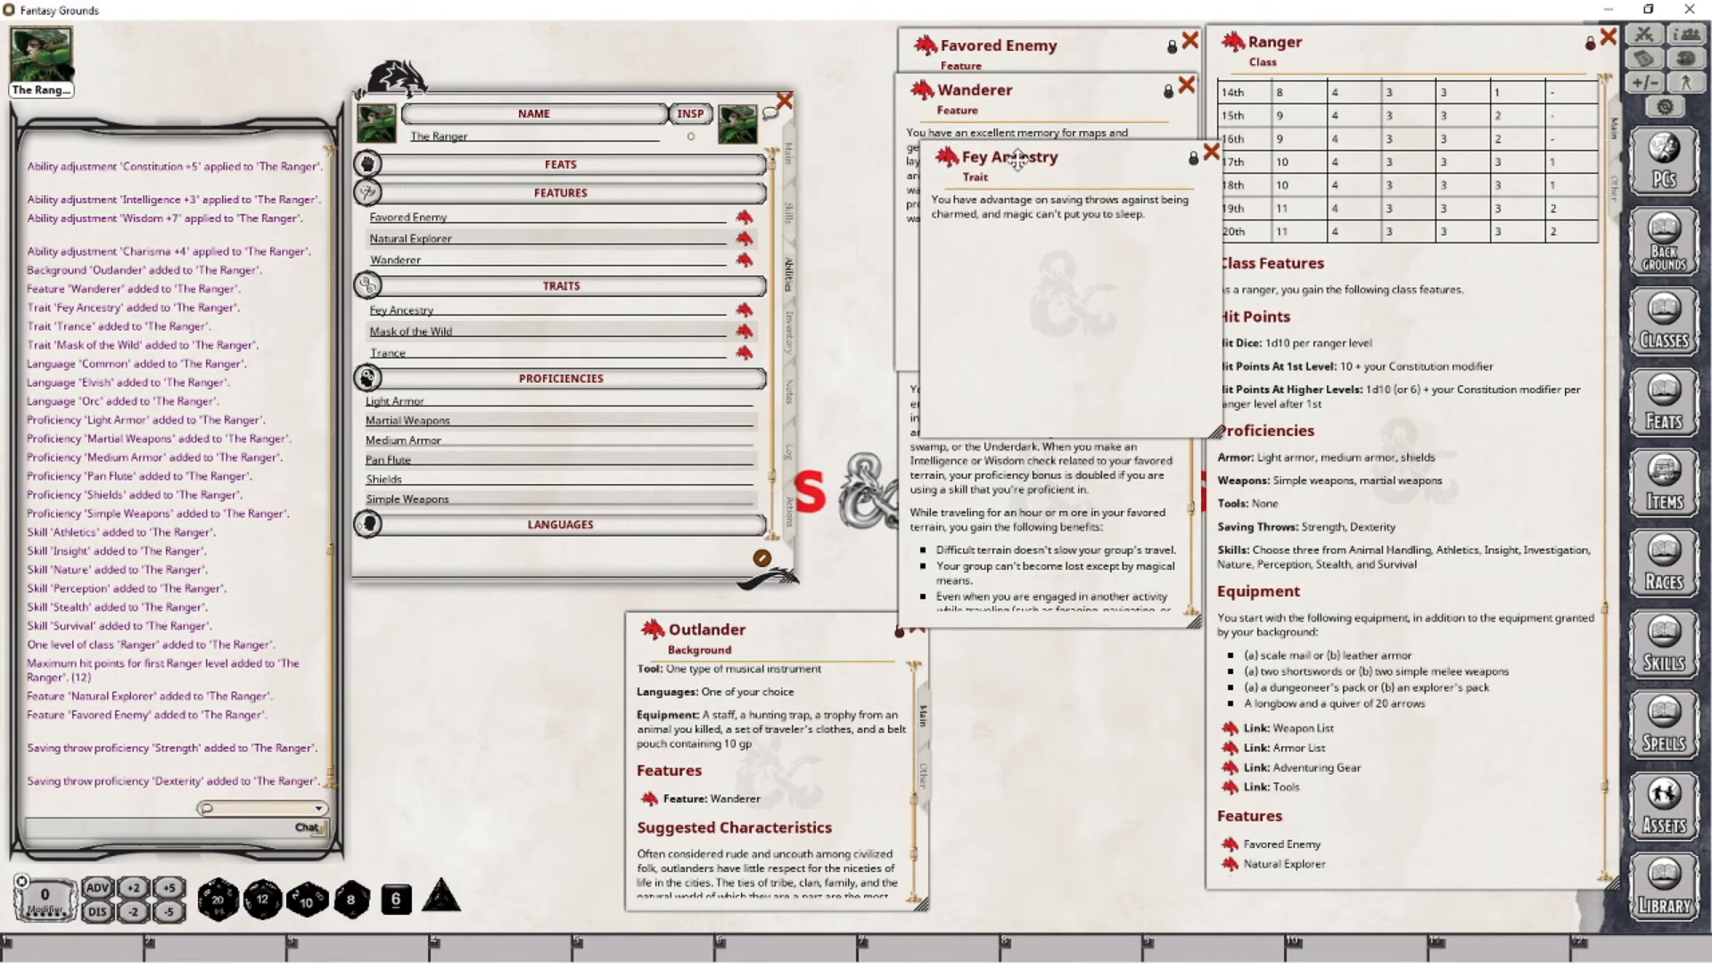
{"action": "left_click", "coordinate": [744, 332]}
{"action": "left_click_drag", "start_coordinate": [749, 354], "coordinate": [981, 261]}
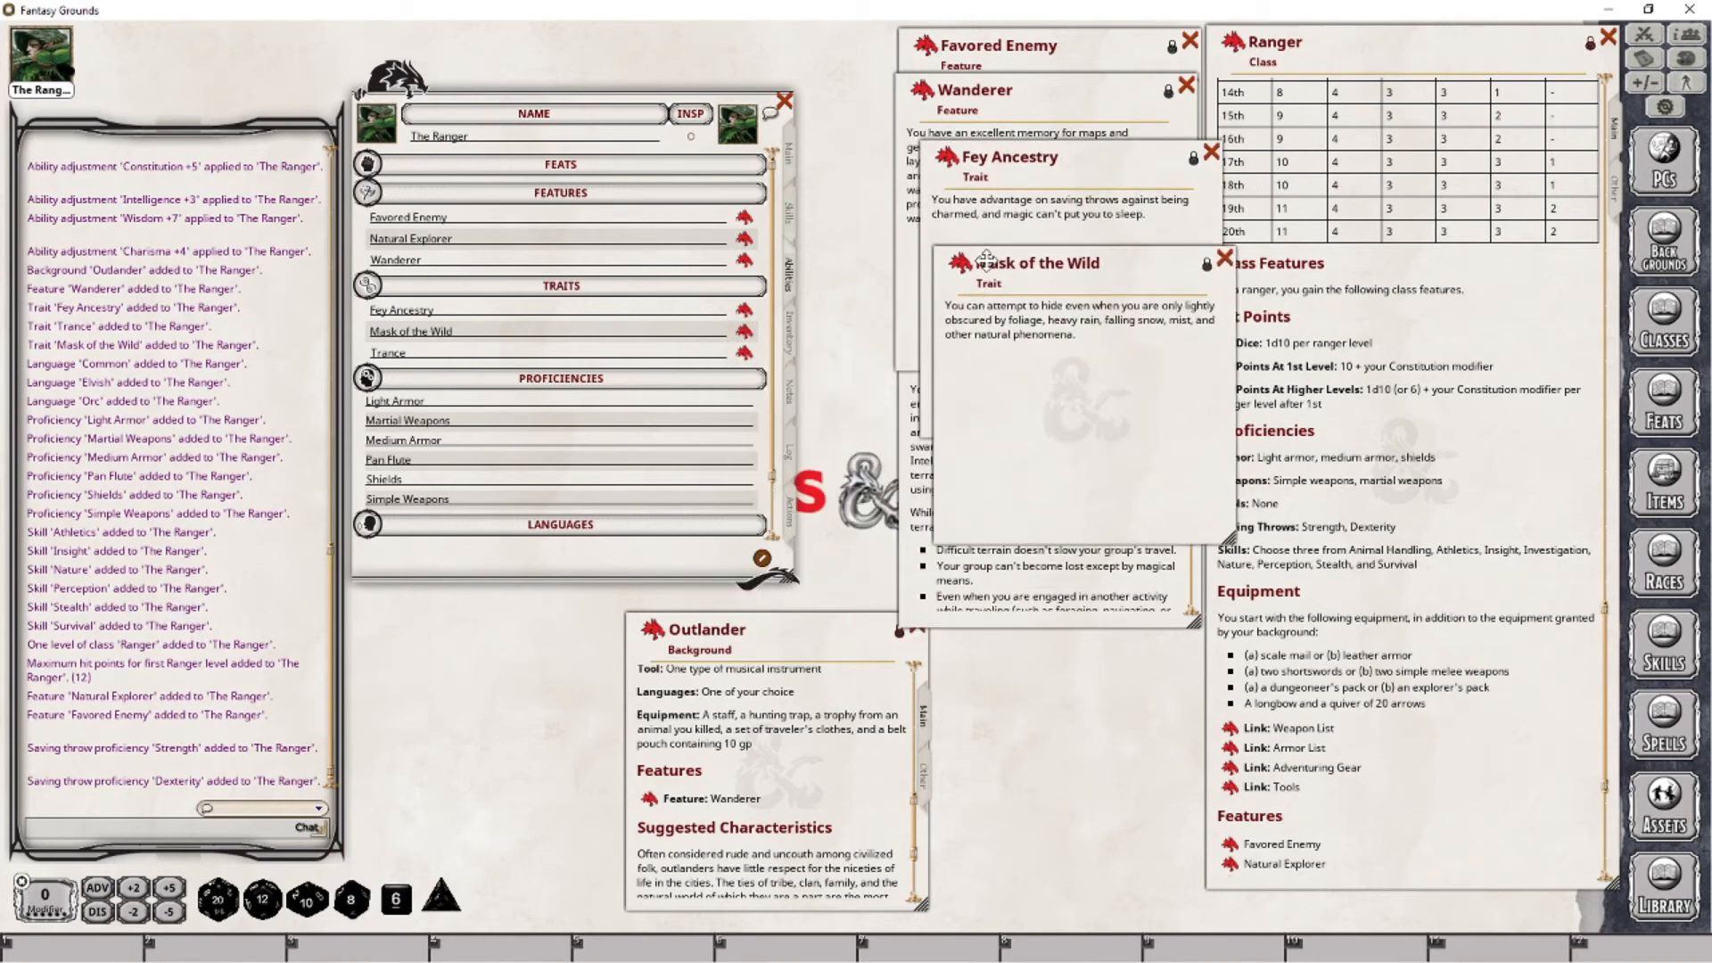
{"action": "left_click", "coordinate": [743, 354]}
{"action": "left_click_drag", "start_coordinate": [765, 357], "coordinate": [963, 337]}
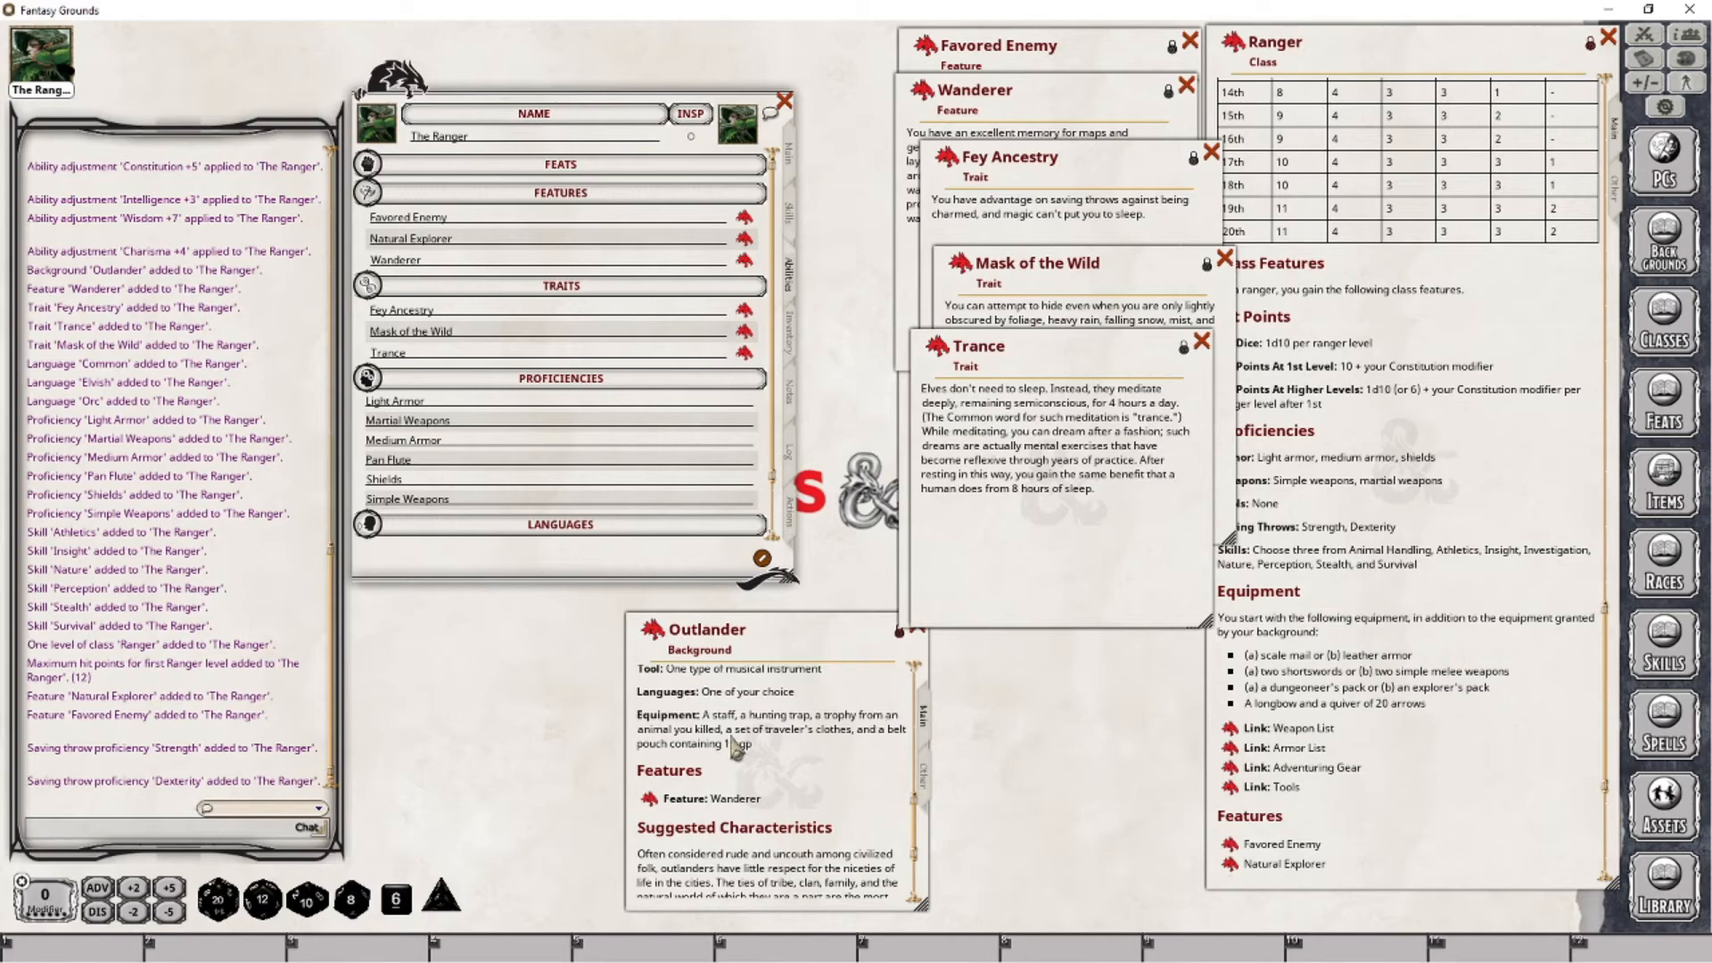
- Review the character's inventory, moving the Outlander window aside to compare its equipment list
{"action": "left_click", "coordinate": [791, 344]}
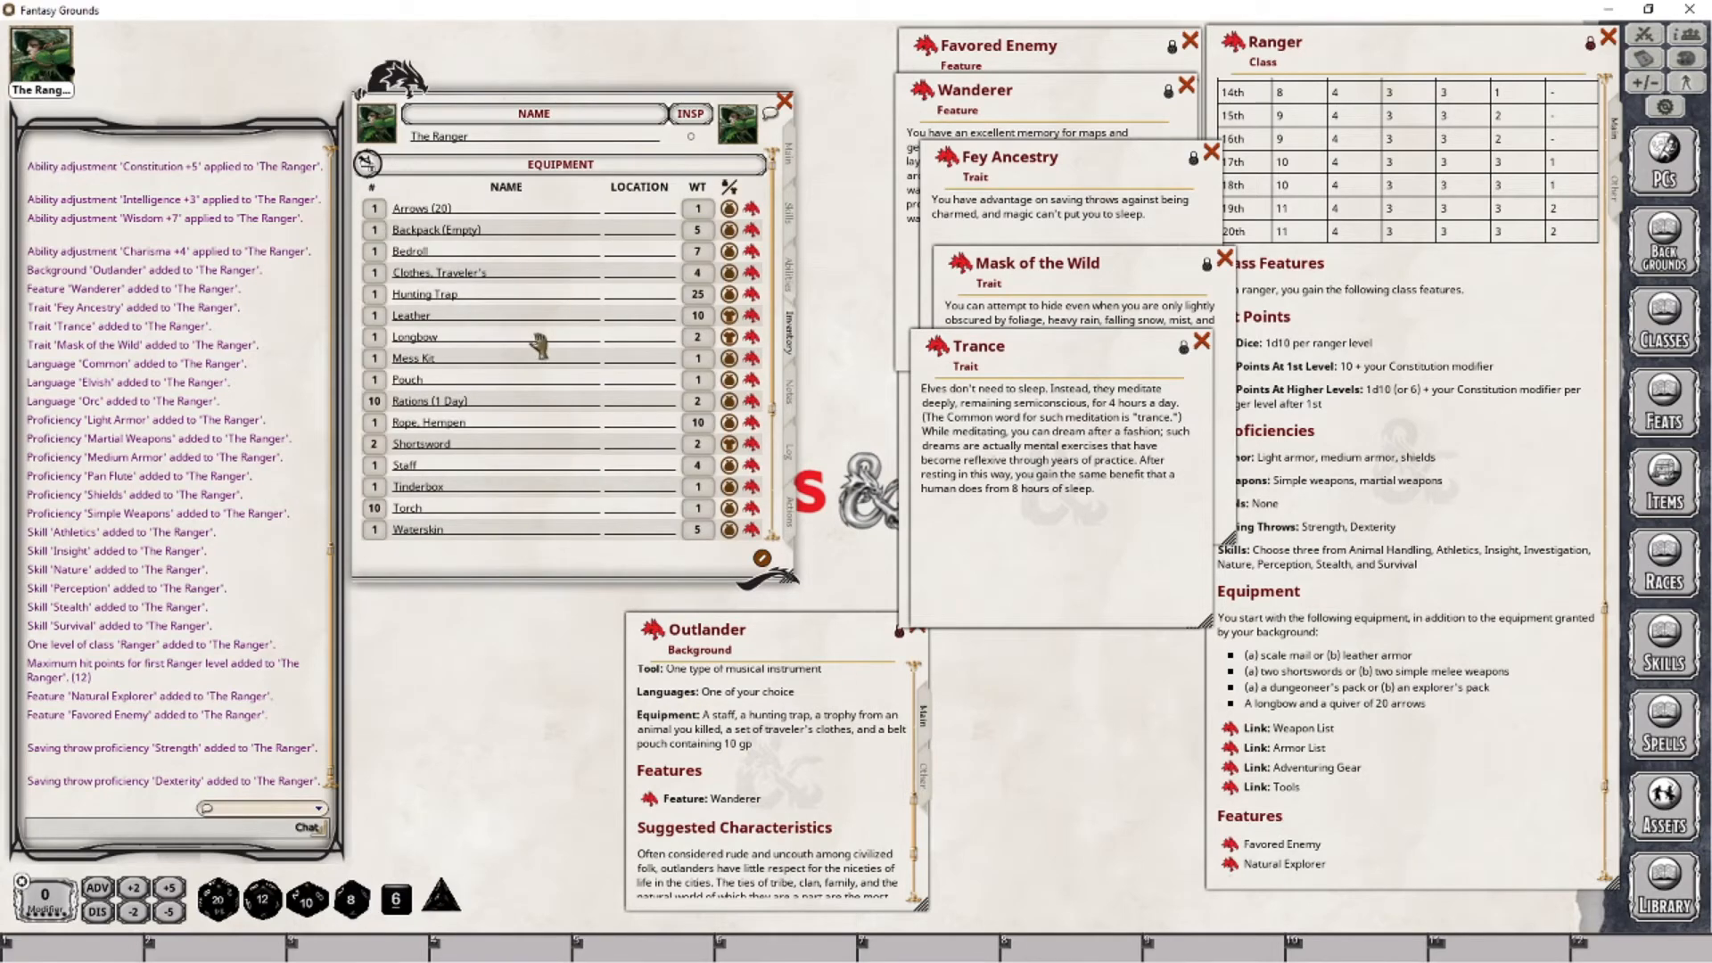
{"action": "left_click_drag", "start_coordinate": [783, 616], "coordinate": [719, 607]}
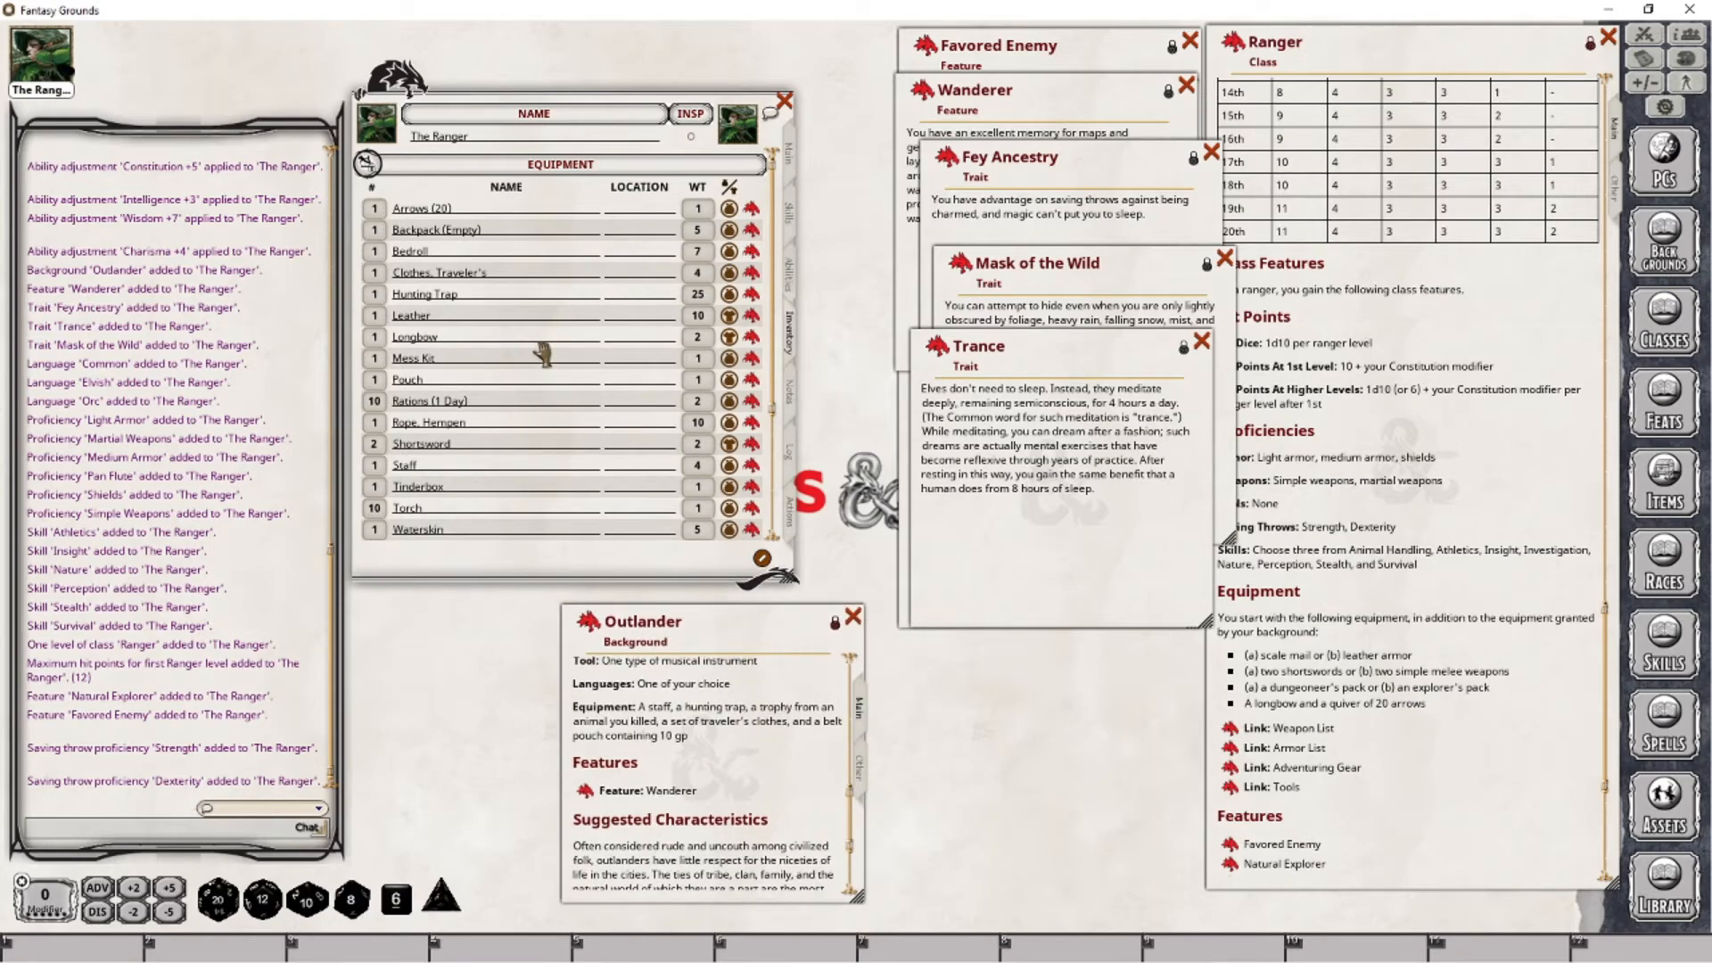
{"action": "scroll", "coordinate": [535, 357], "scroll_direction": "down", "scroll_amount": 2}
{"action": "scroll", "coordinate": [535, 356], "scroll_direction": "up", "scroll_amount": 2}
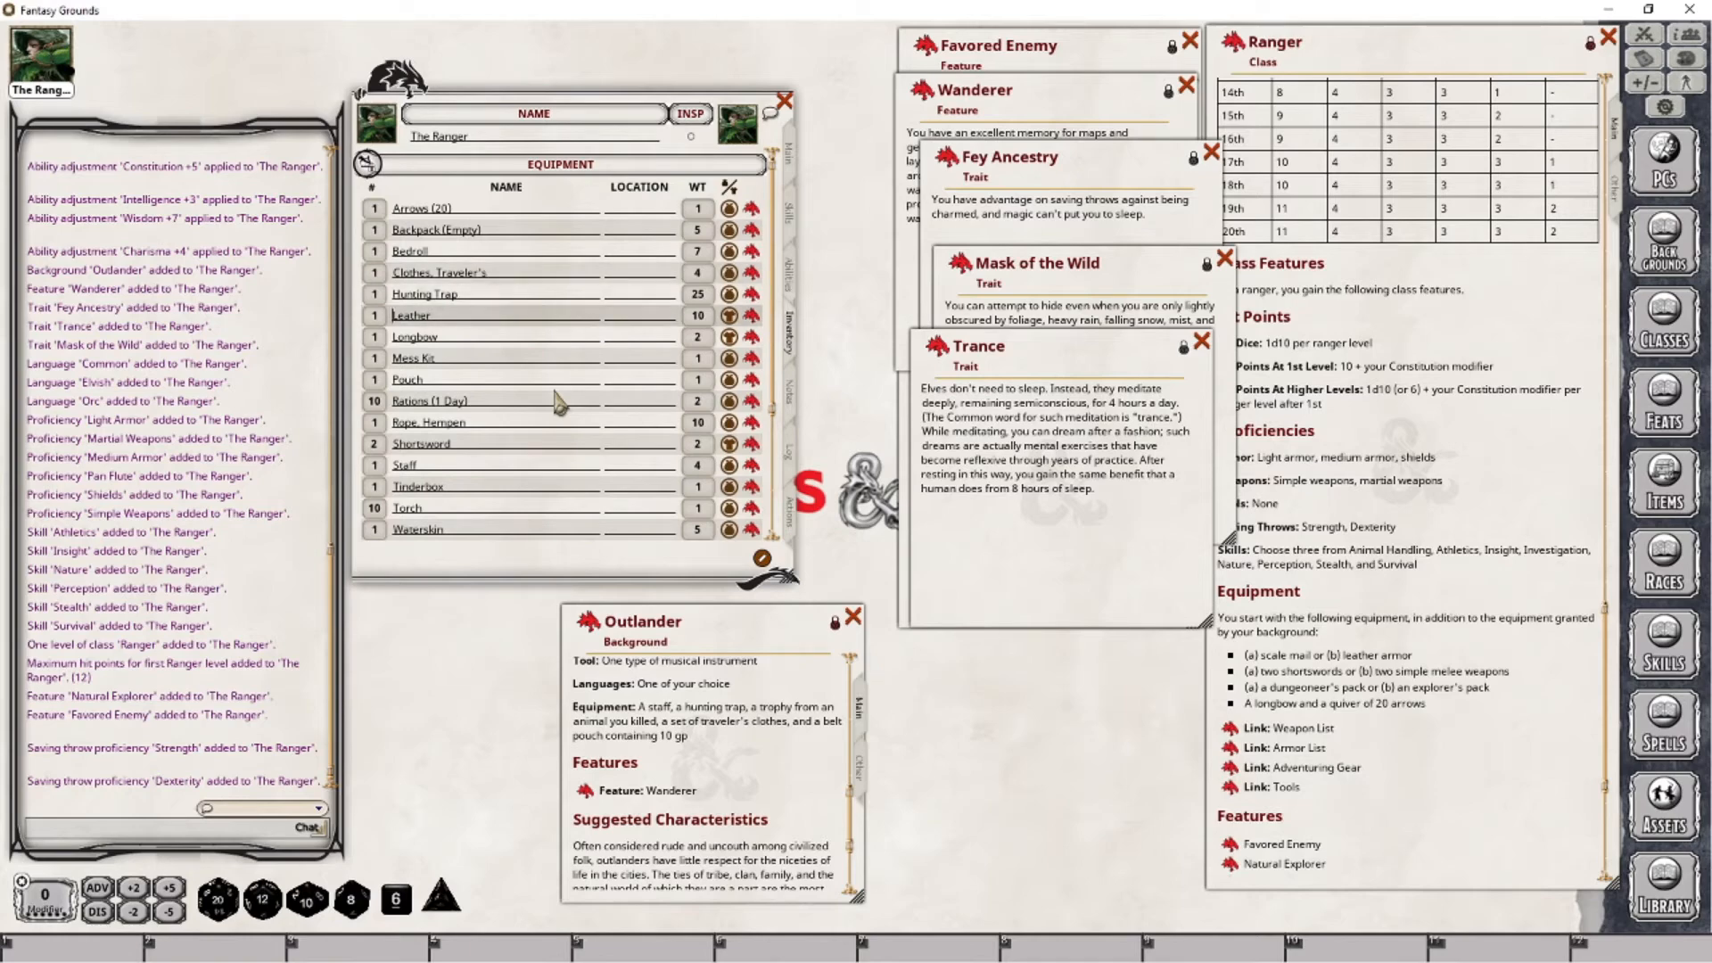
- Add a new inventory item named "Tooth from Alpha Wolf" with a weight of 0.1
{"action": "scroll", "coordinate": [558, 401], "scroll_direction": "down", "scroll_amount": 1}
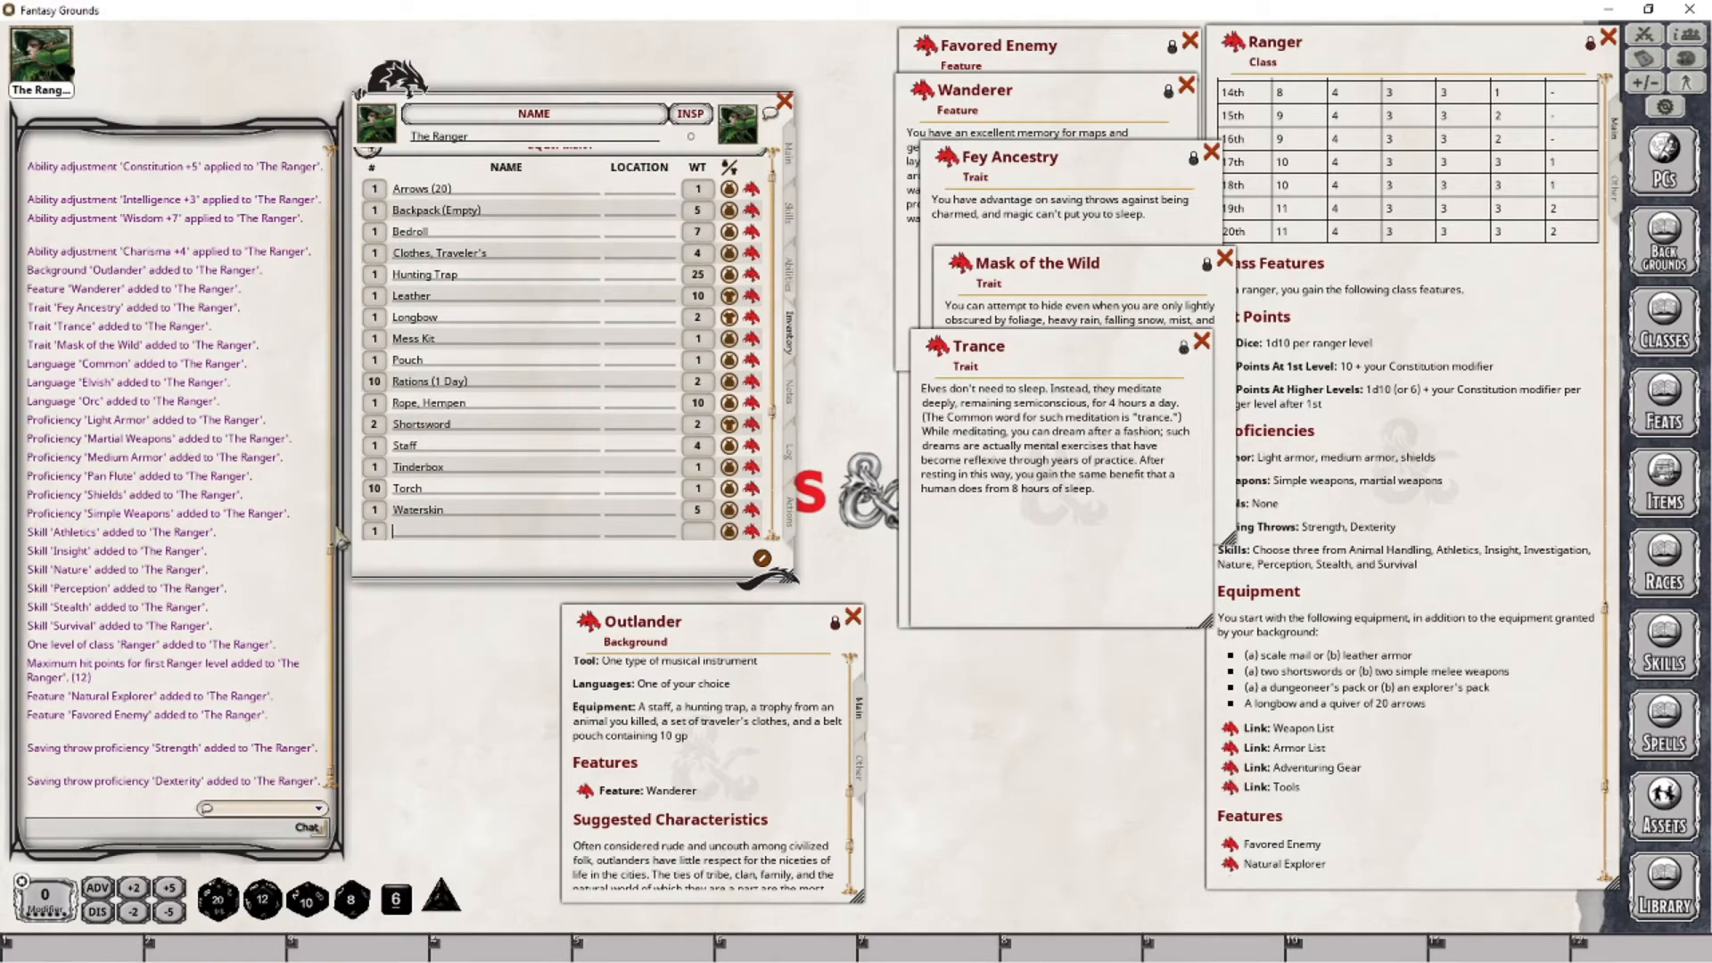
{"action": "key", "text": "shift"}
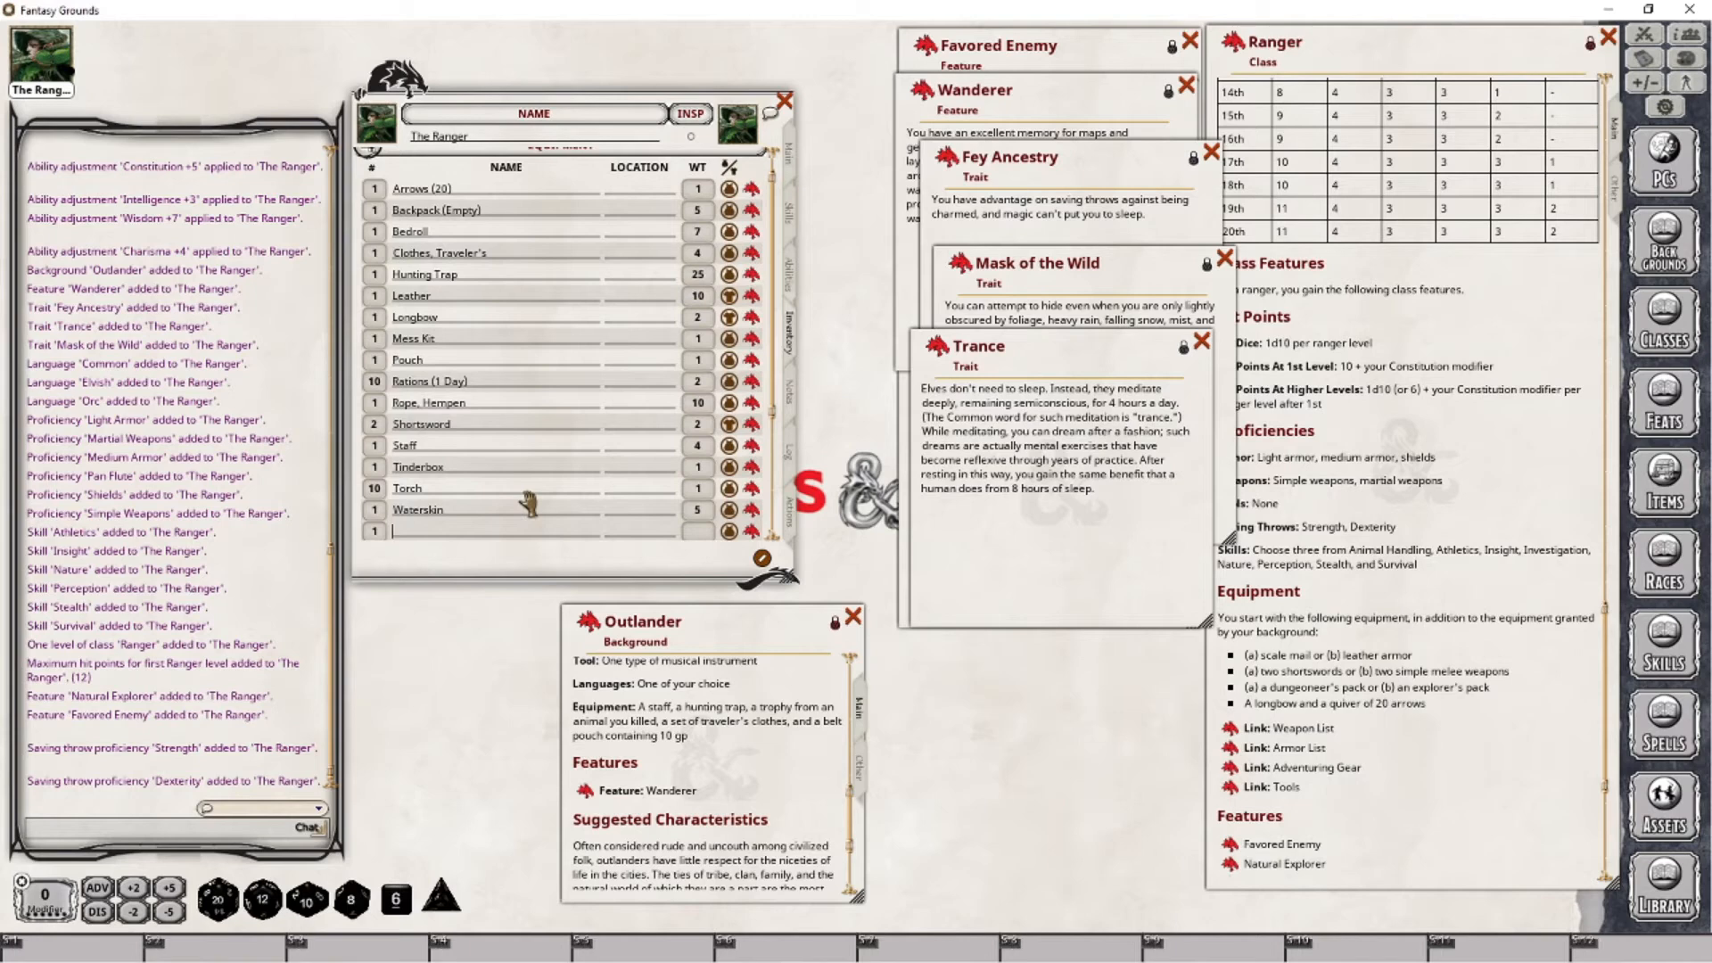
{"action": "type", "text": "Tooth f"}
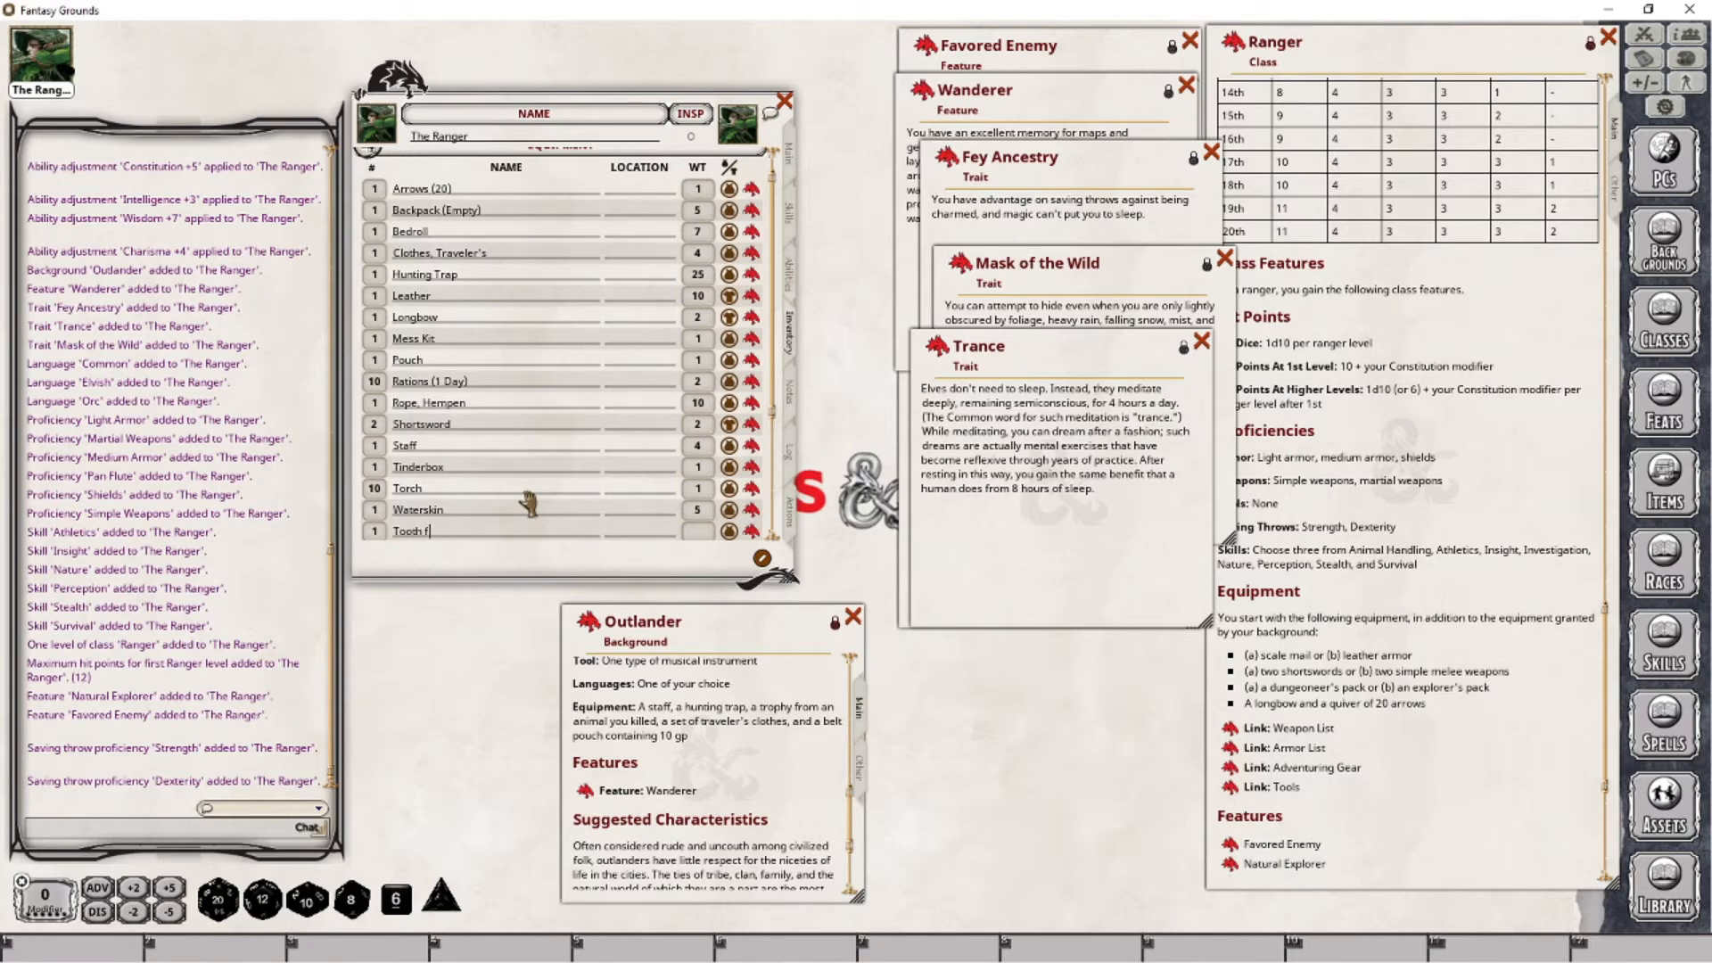
{"action": "type", "text": "rom Alpha Wolf"}
{"action": "left_click", "coordinate": [698, 533]}
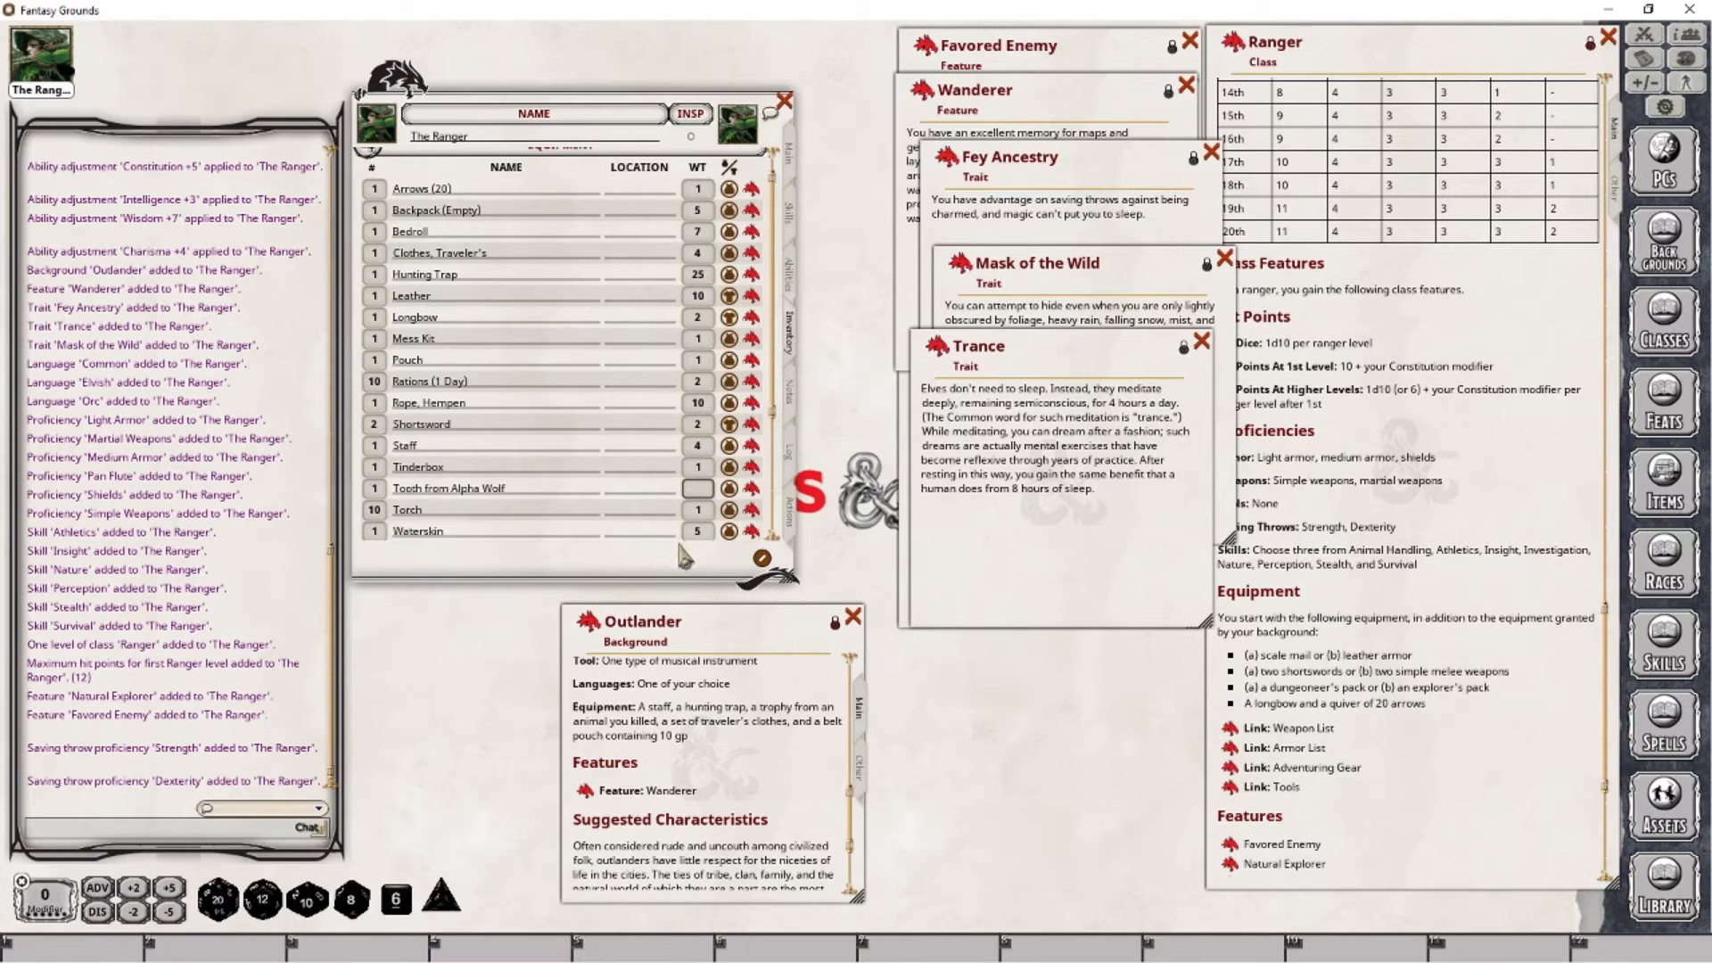
{"action": "type", "text": "0.1"}
{"action": "key", "text": "Tab"}
- Label the character's treasure currency slots PP, GP, EP, SP and CP
{"action": "scroll", "coordinate": [587, 417], "scroll_direction": "down", "scroll_amount": 4}
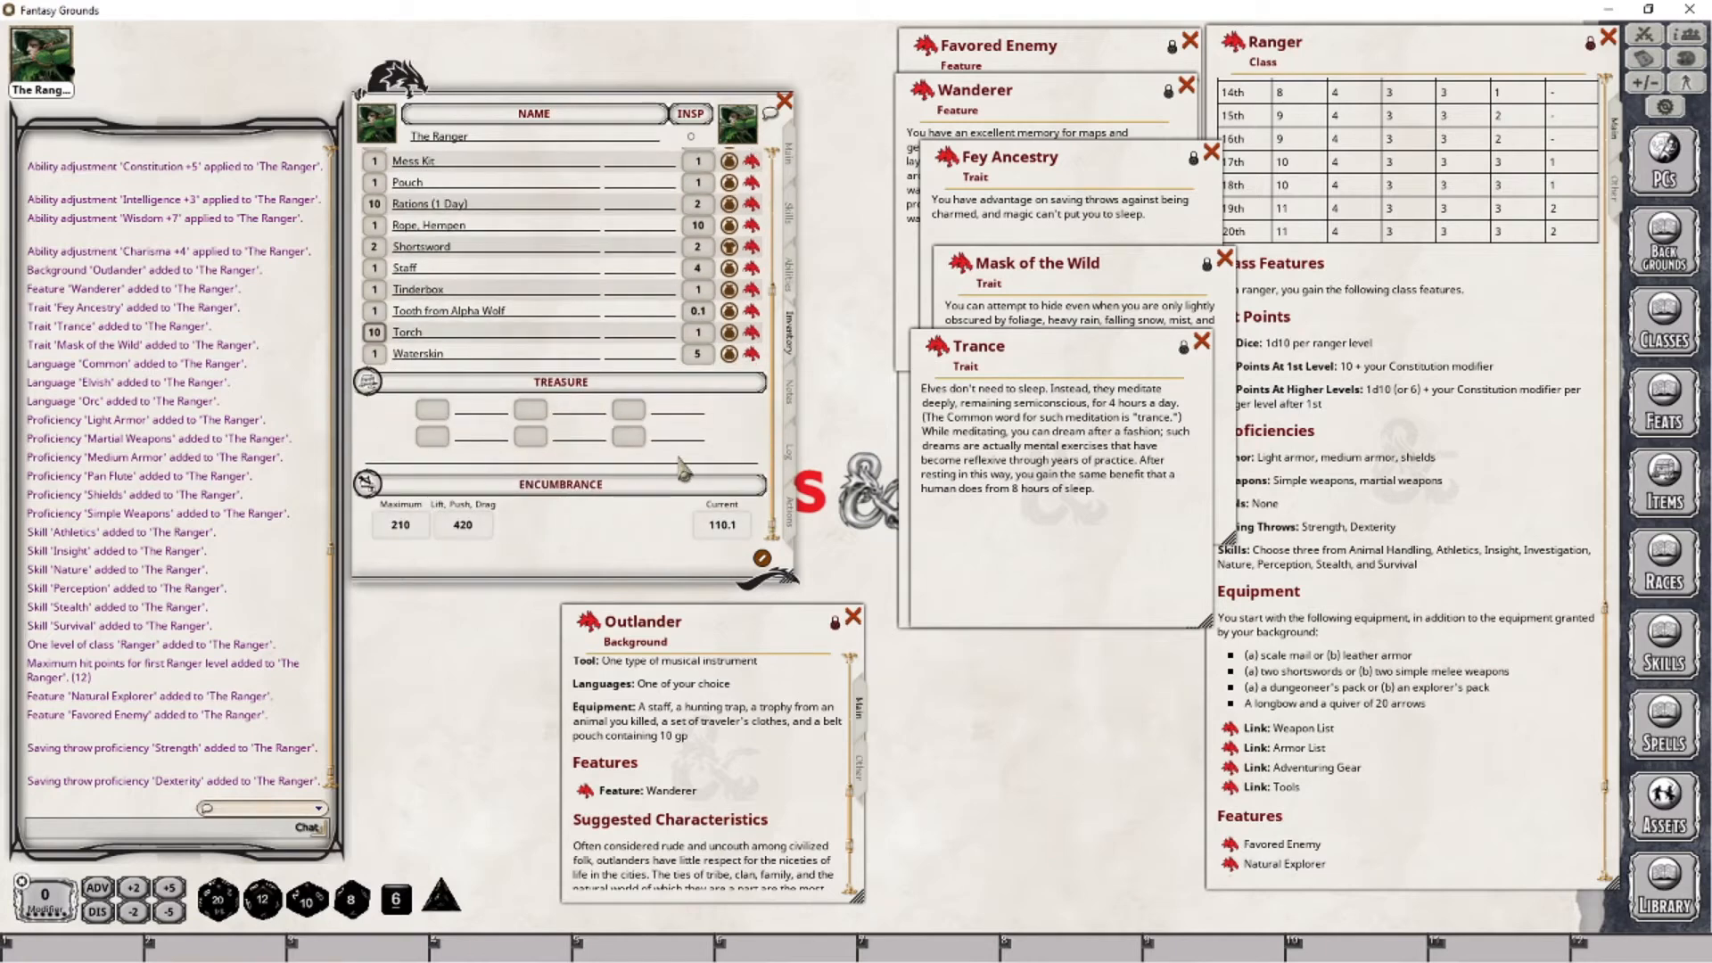
{"action": "left_click", "coordinate": [490, 413]}
{"action": "type", "text": "PP"}
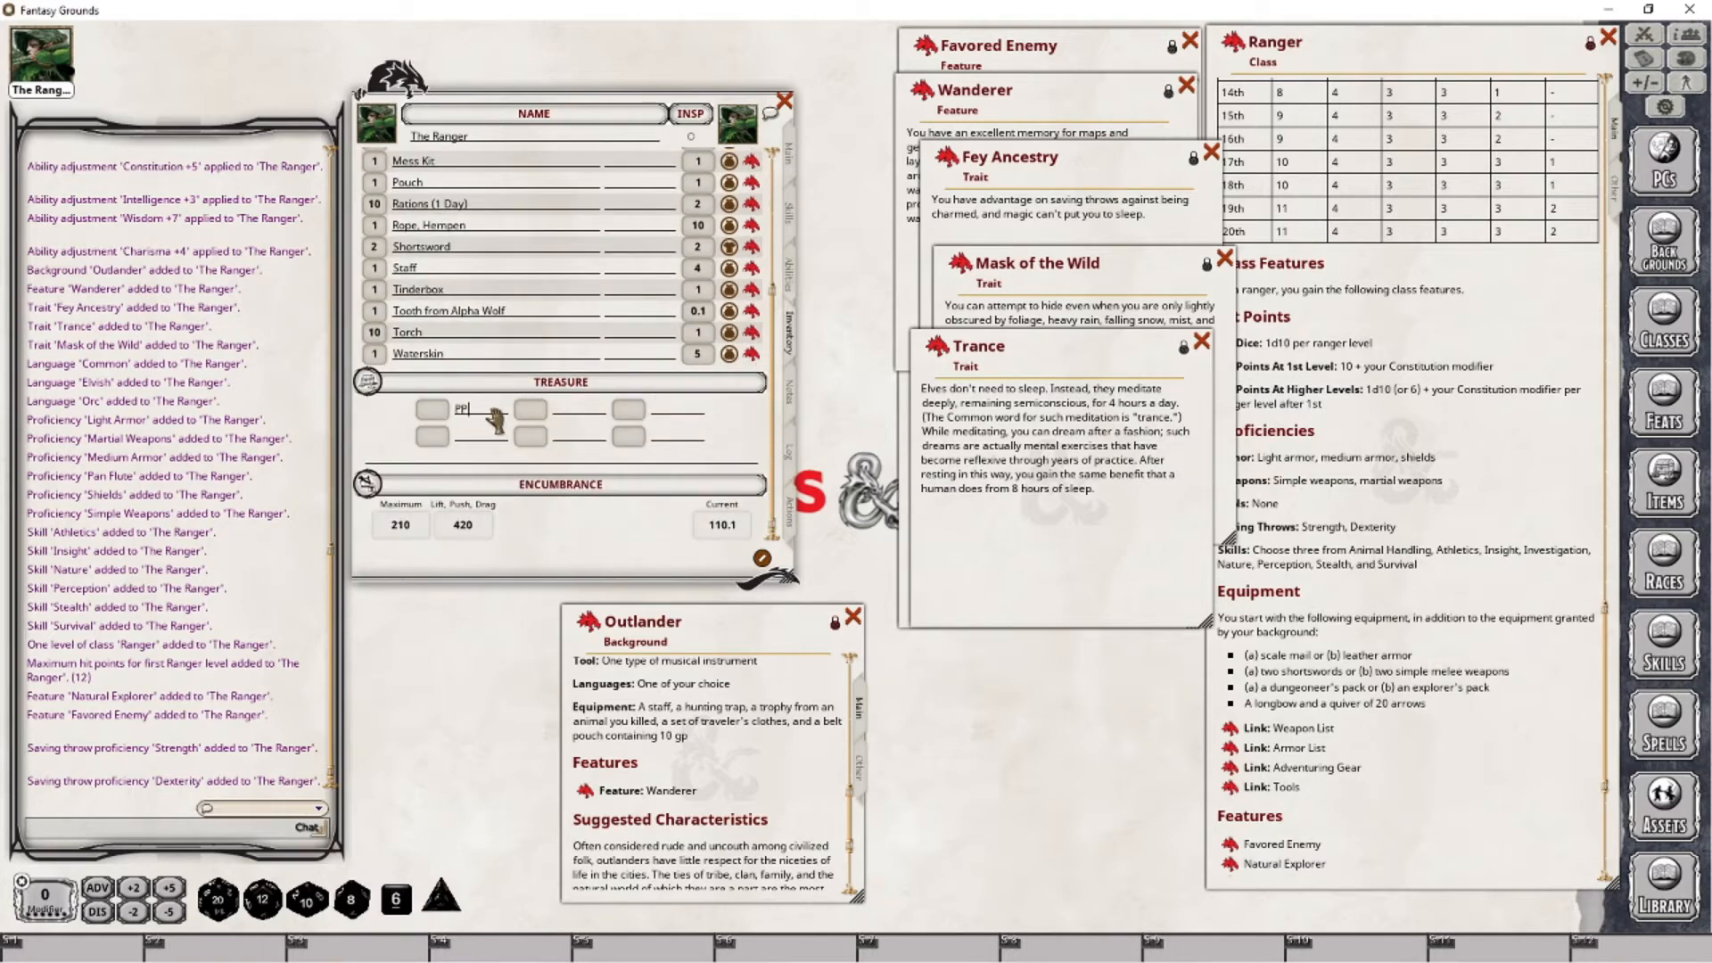
{"action": "left_click", "coordinate": [462, 435]}
{"action": "type", "text": "GP"}
{"action": "left_click", "coordinate": [564, 411]}
{"action": "type", "text": "EP"}
{"action": "left_click", "coordinate": [567, 437]}
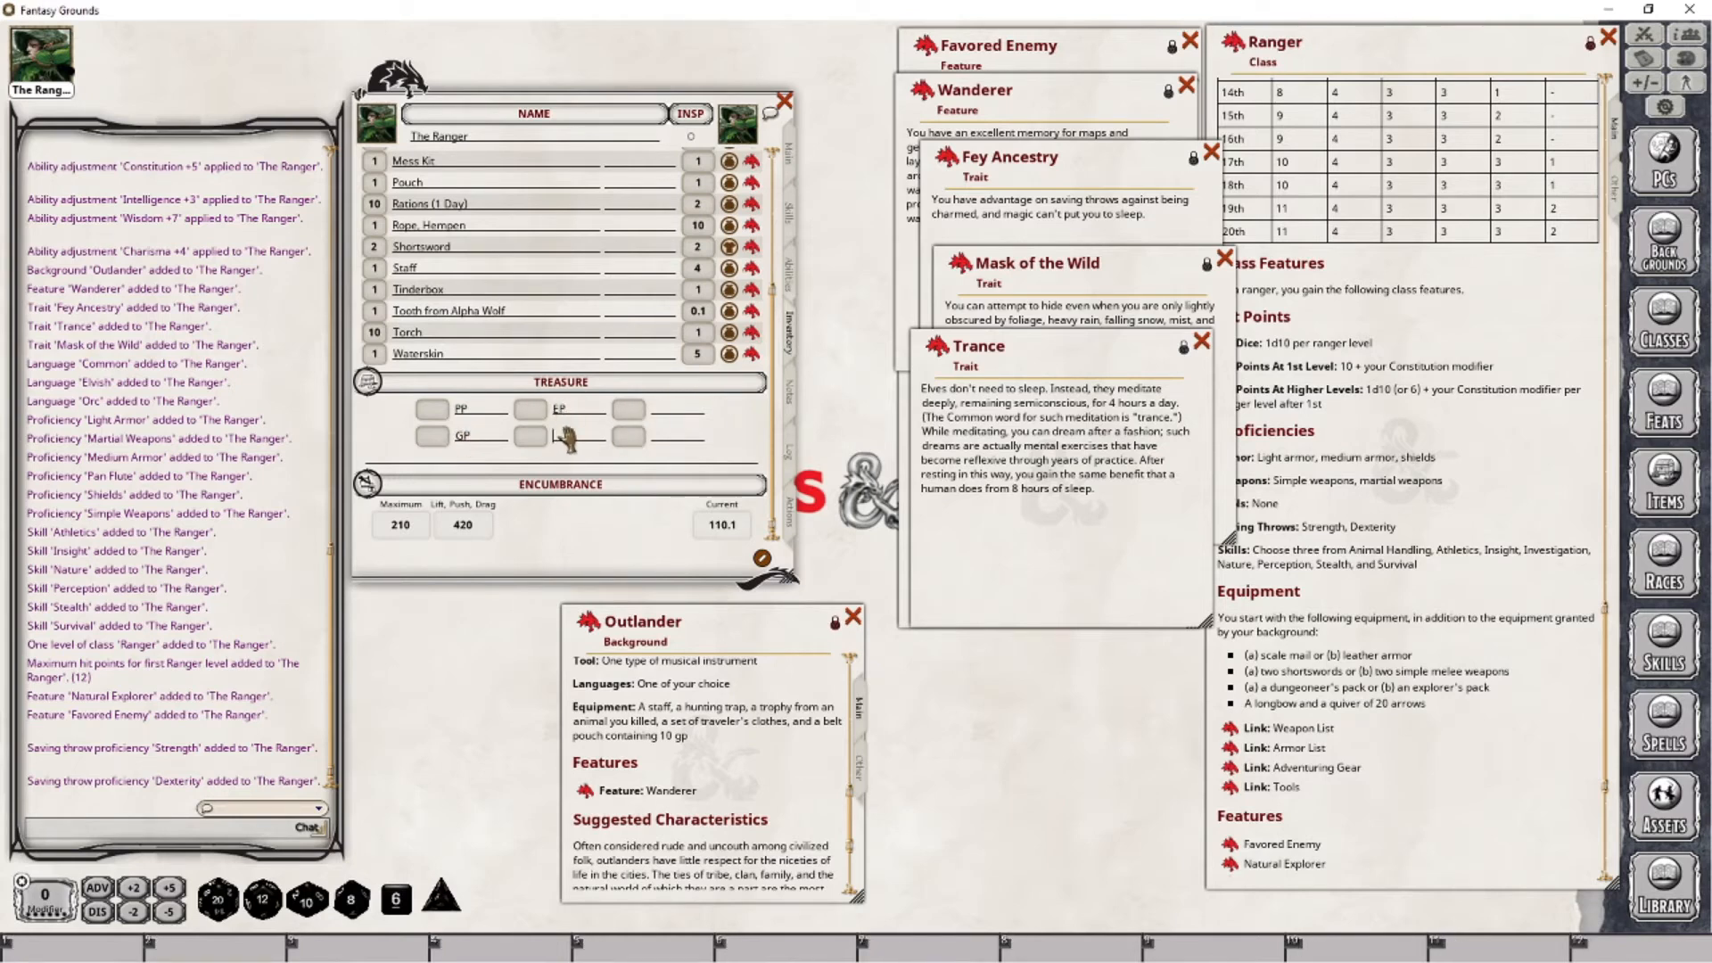
{"action": "type", "text": "SP"}
{"action": "left_click", "coordinate": [686, 409]}
{"action": "type", "text": "CP"}
- Record 10 GP in the character's treasure
{"action": "left_click", "coordinate": [432, 436]}
{"action": "type", "text": "10"}
{"action": "scroll", "coordinate": [567, 298], "scroll_direction": "up", "scroll_amount": 5}
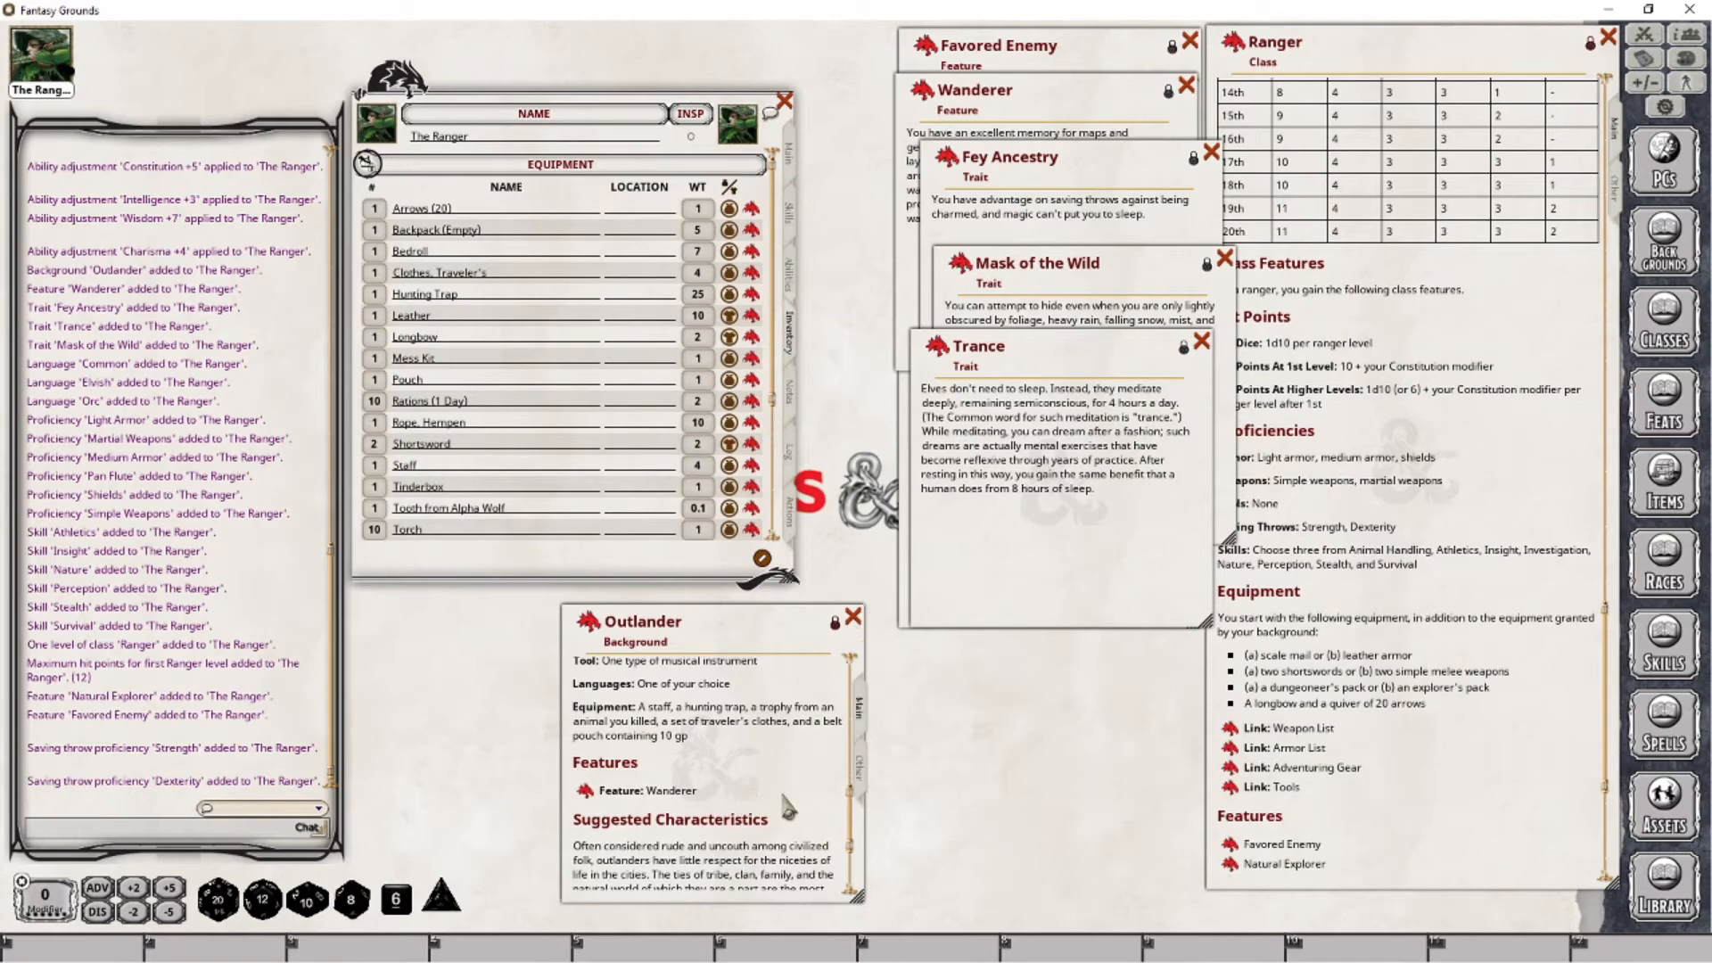
- Examine the Outlander Origin table beside the Outlander window, and bring the Wanderer feature description to the front
{"action": "scroll", "coordinate": [785, 799], "scroll_direction": "up", "scroll_amount": 3}
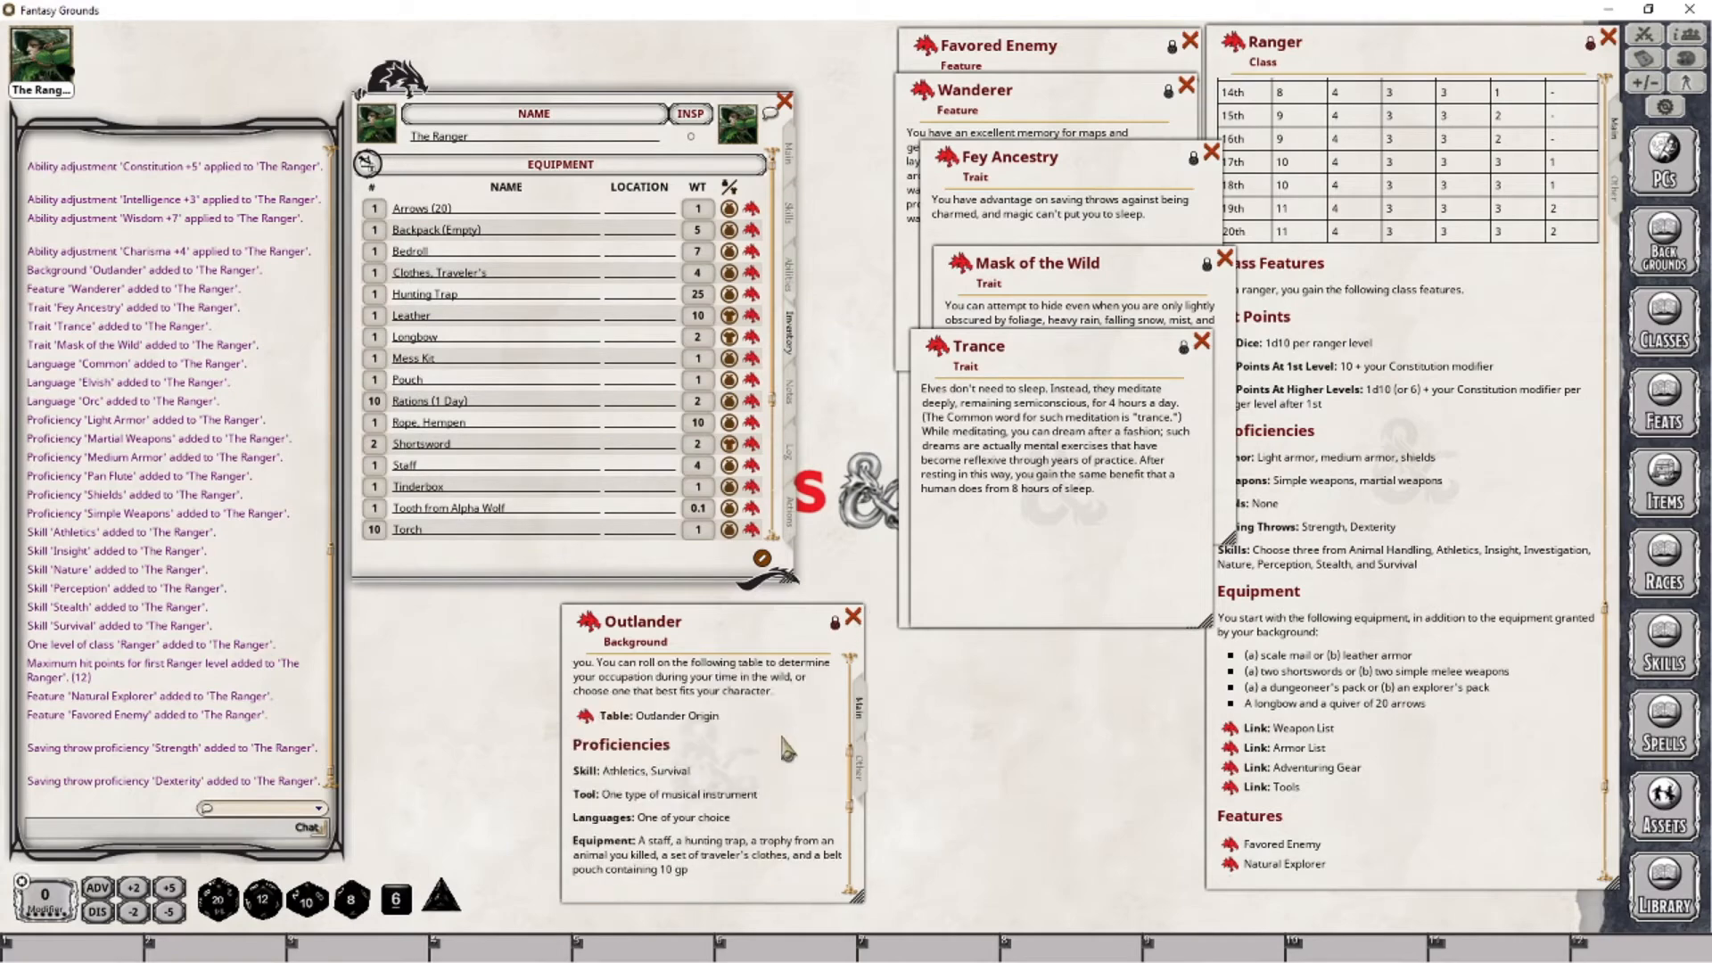
{"action": "left_click", "coordinate": [584, 718]}
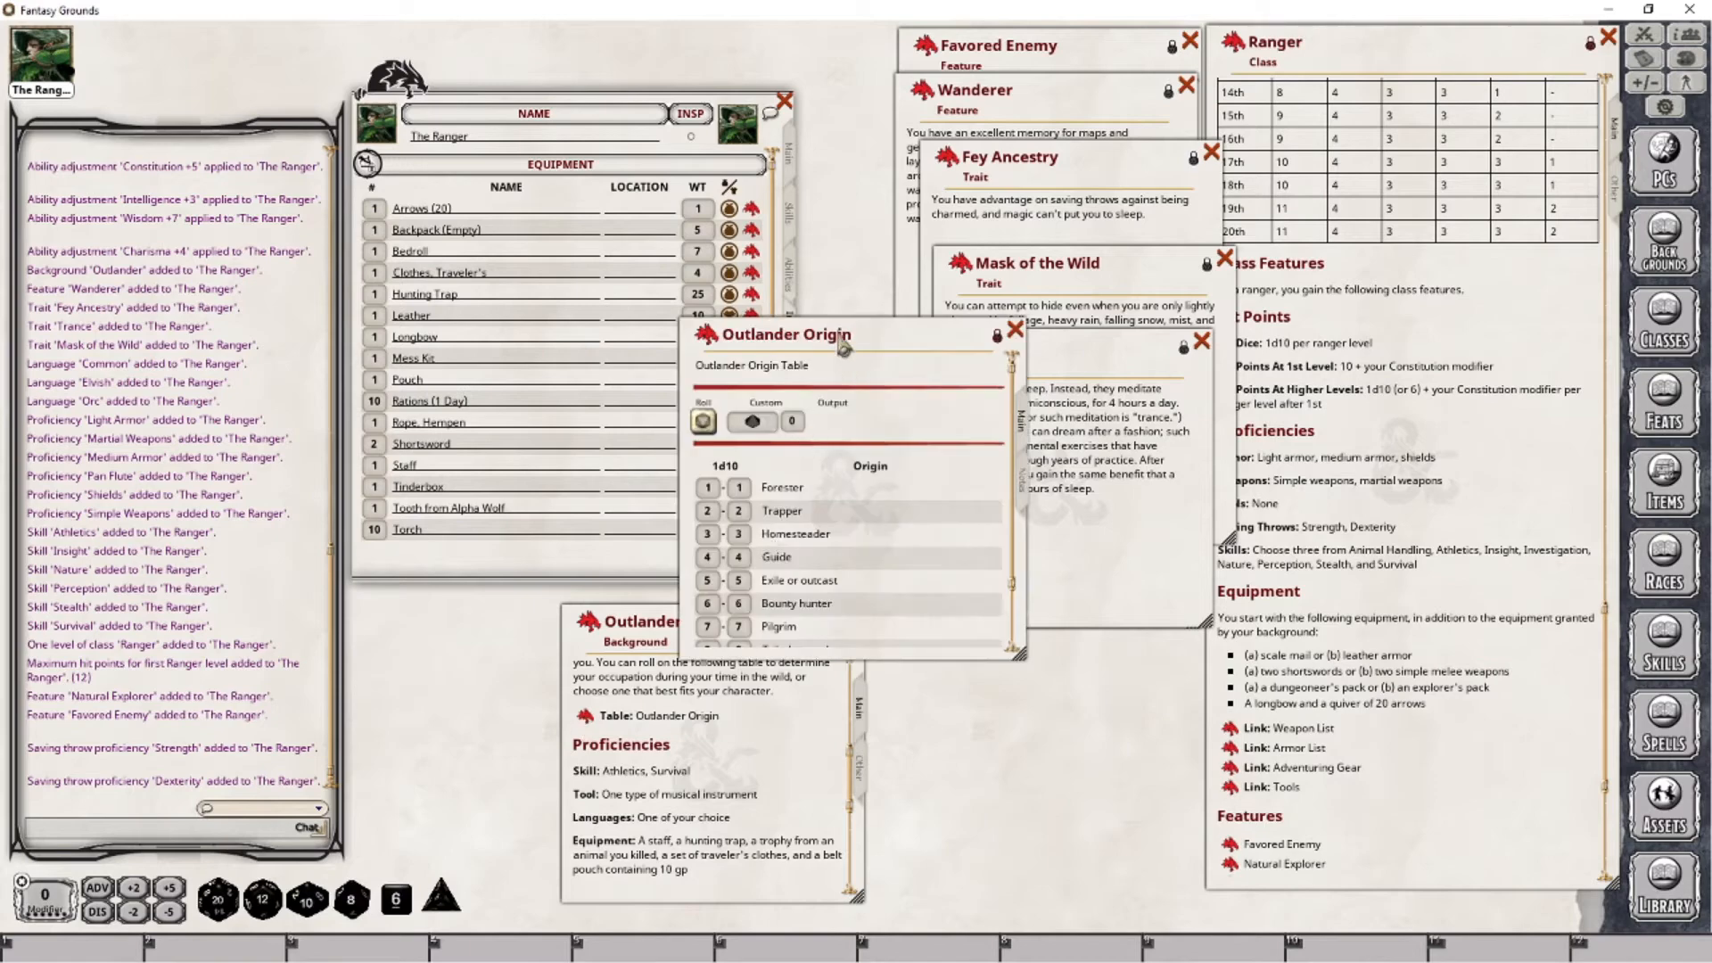
{"action": "left_click_drag", "start_coordinate": [832, 337], "coordinate": [1094, 560]}
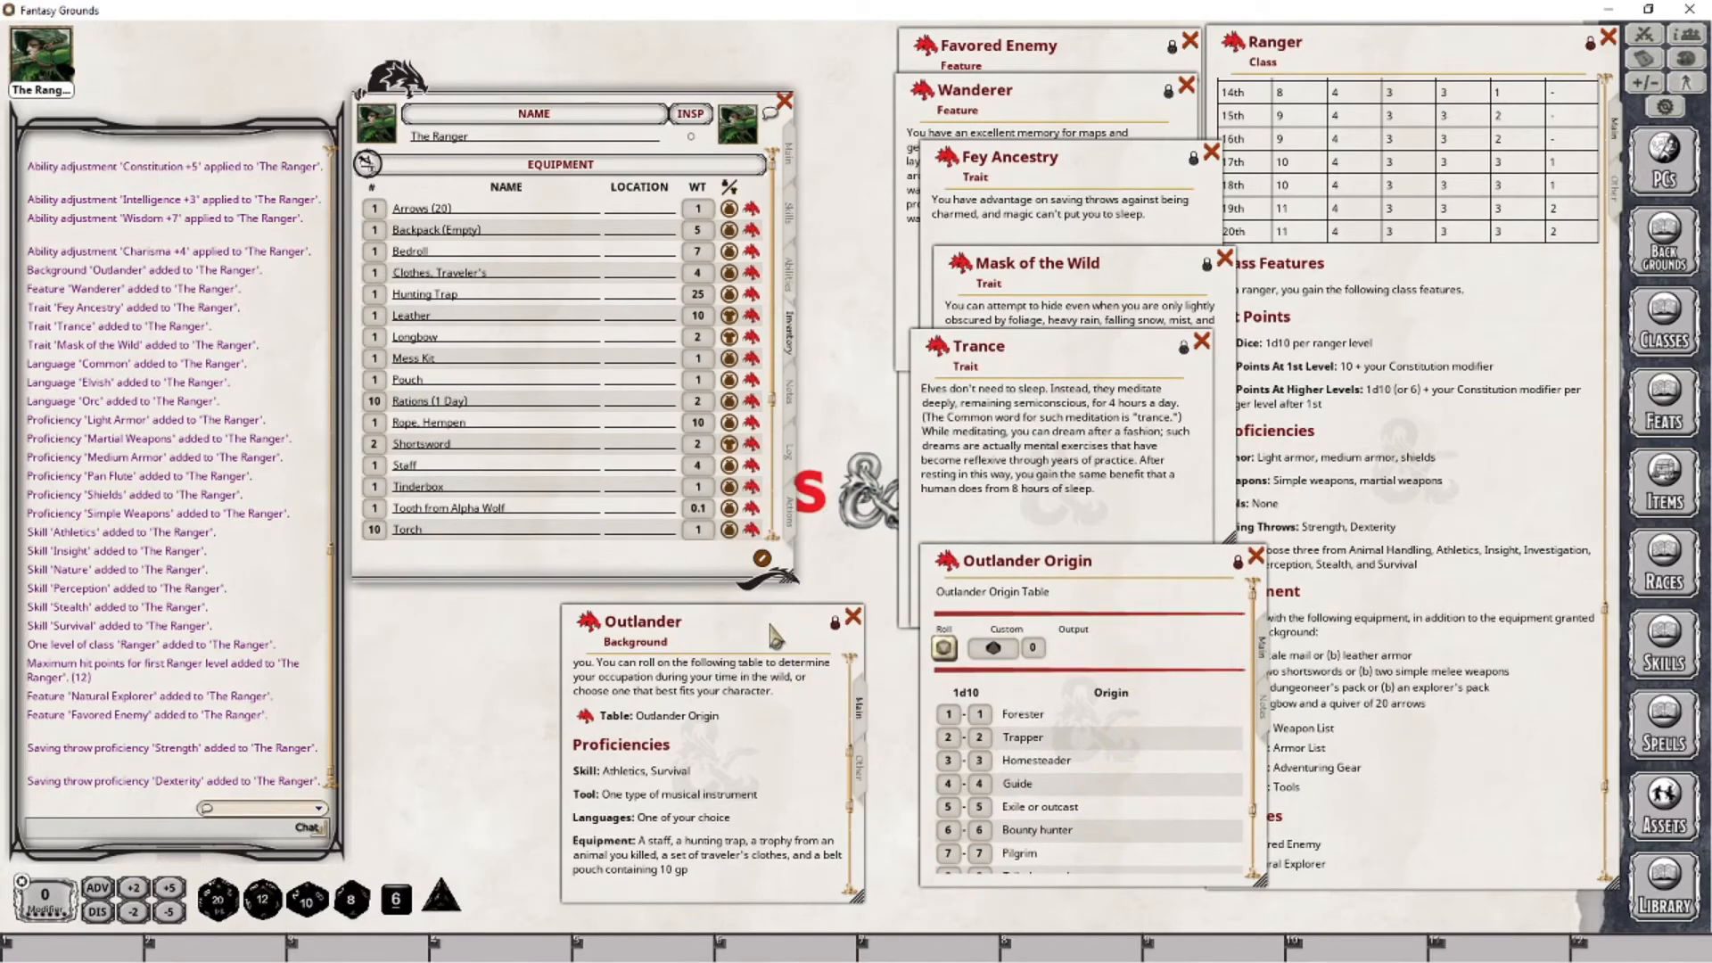
{"action": "left_click_drag", "start_coordinate": [771, 628], "coordinate": [655, 614]}
{"action": "left_click_drag", "start_coordinate": [1128, 564], "coordinate": [902, 583]}
{"action": "scroll", "coordinate": [826, 806], "scroll_direction": "down", "scroll_amount": 2}
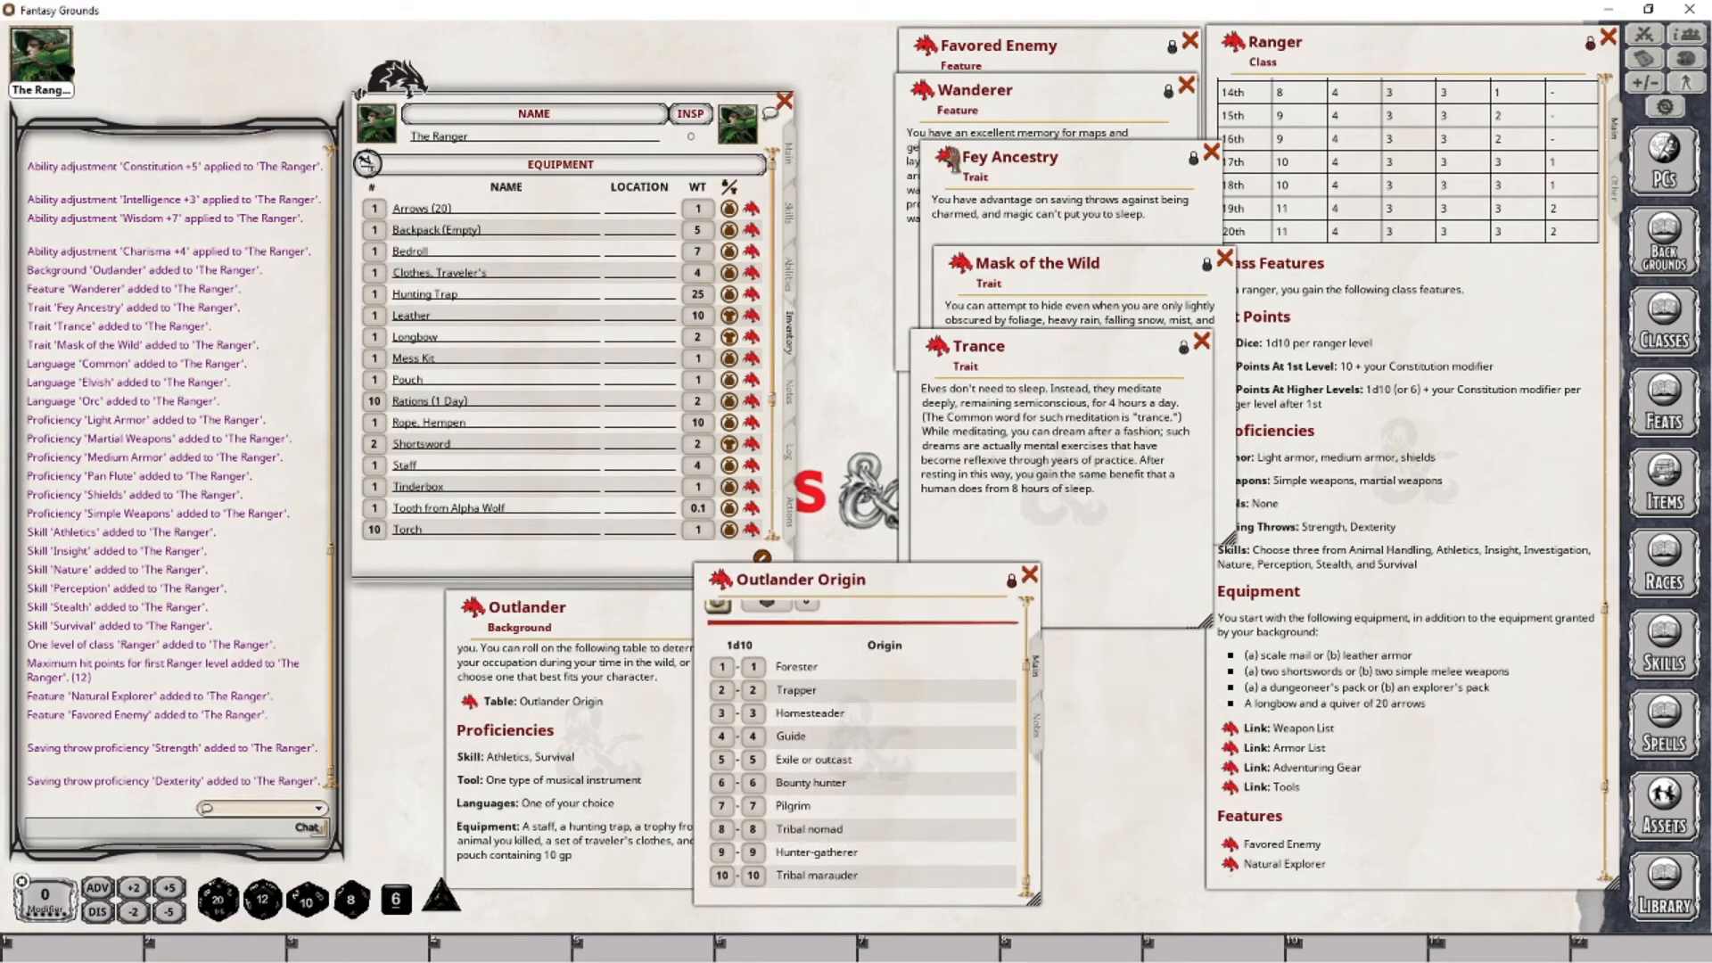
{"action": "left_click", "coordinate": [1017, 124]}
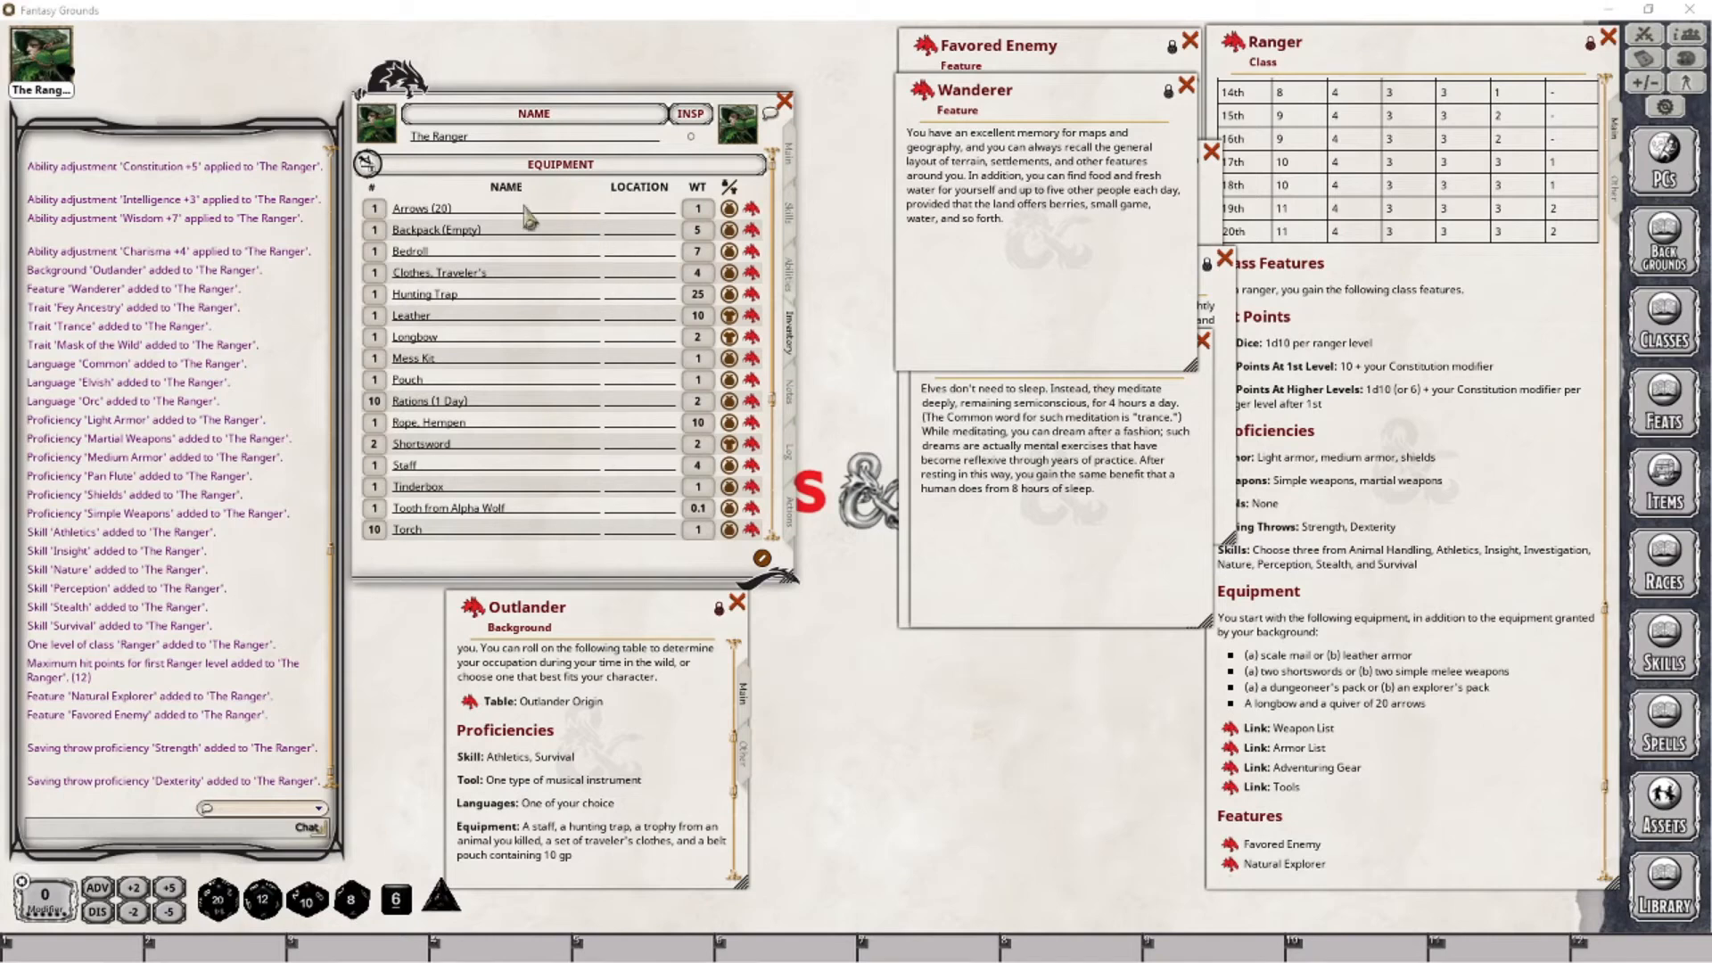
- Rename the "Backpack (Empty)" item in the equipment list to "Backpack"
{"action": "left_click", "coordinate": [501, 230]}
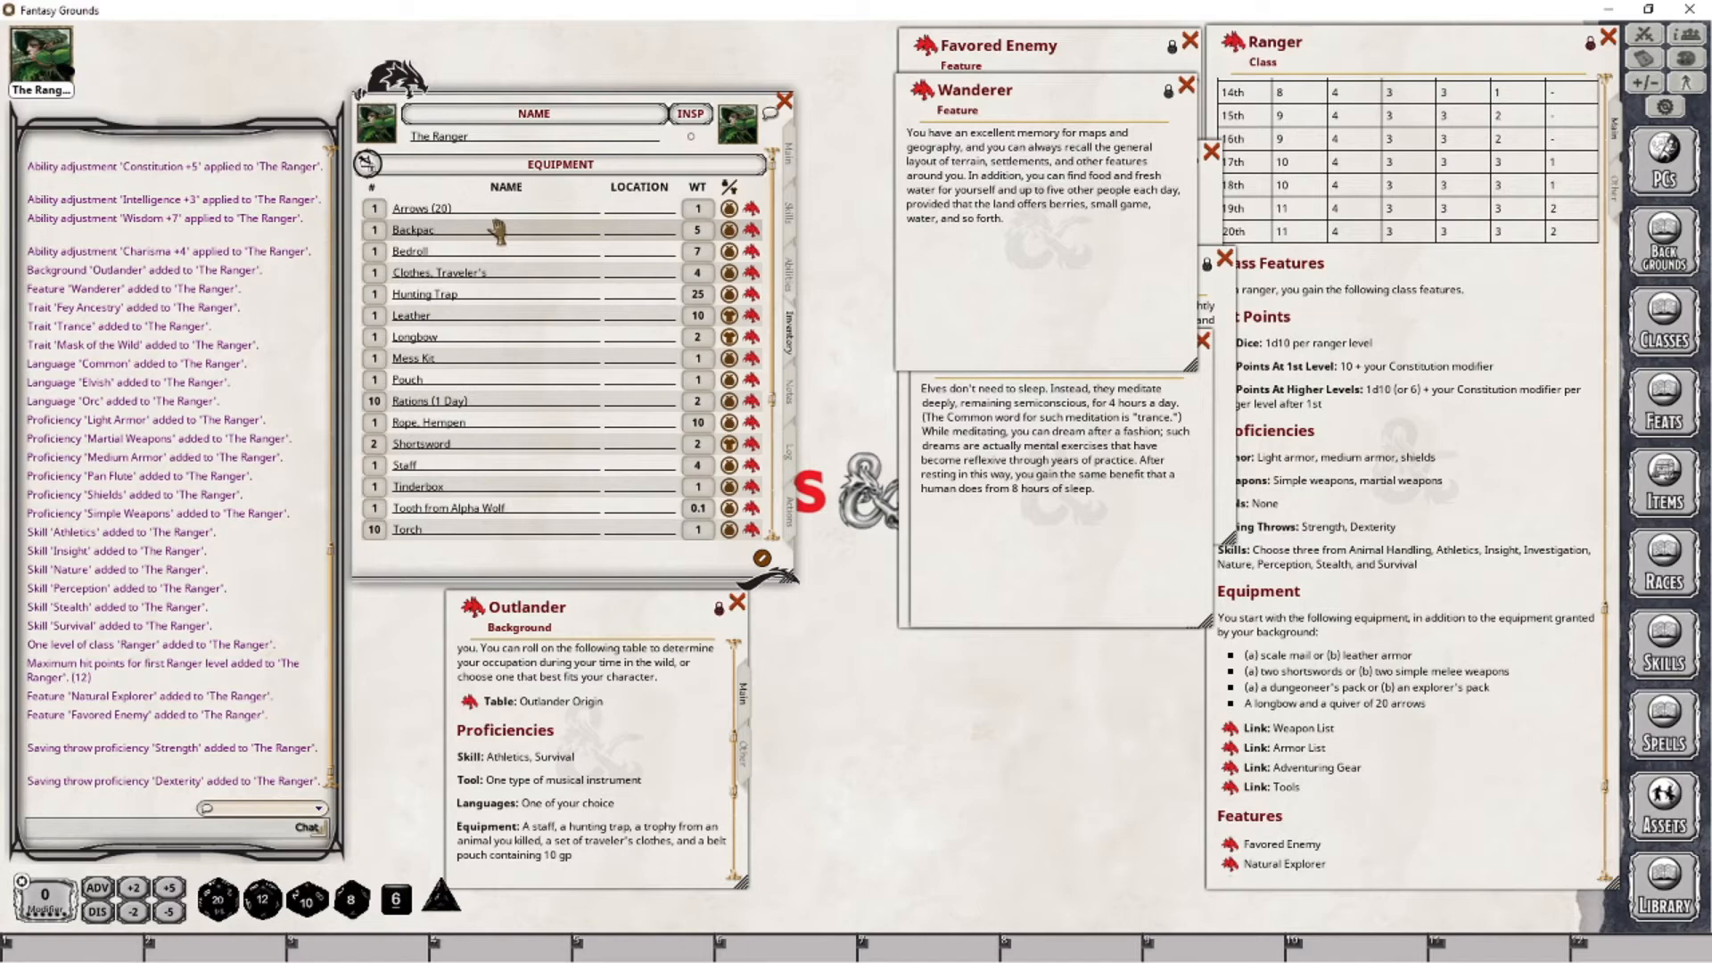
{"action": "type", "text": "k"}
{"action": "key", "text": "Return"}
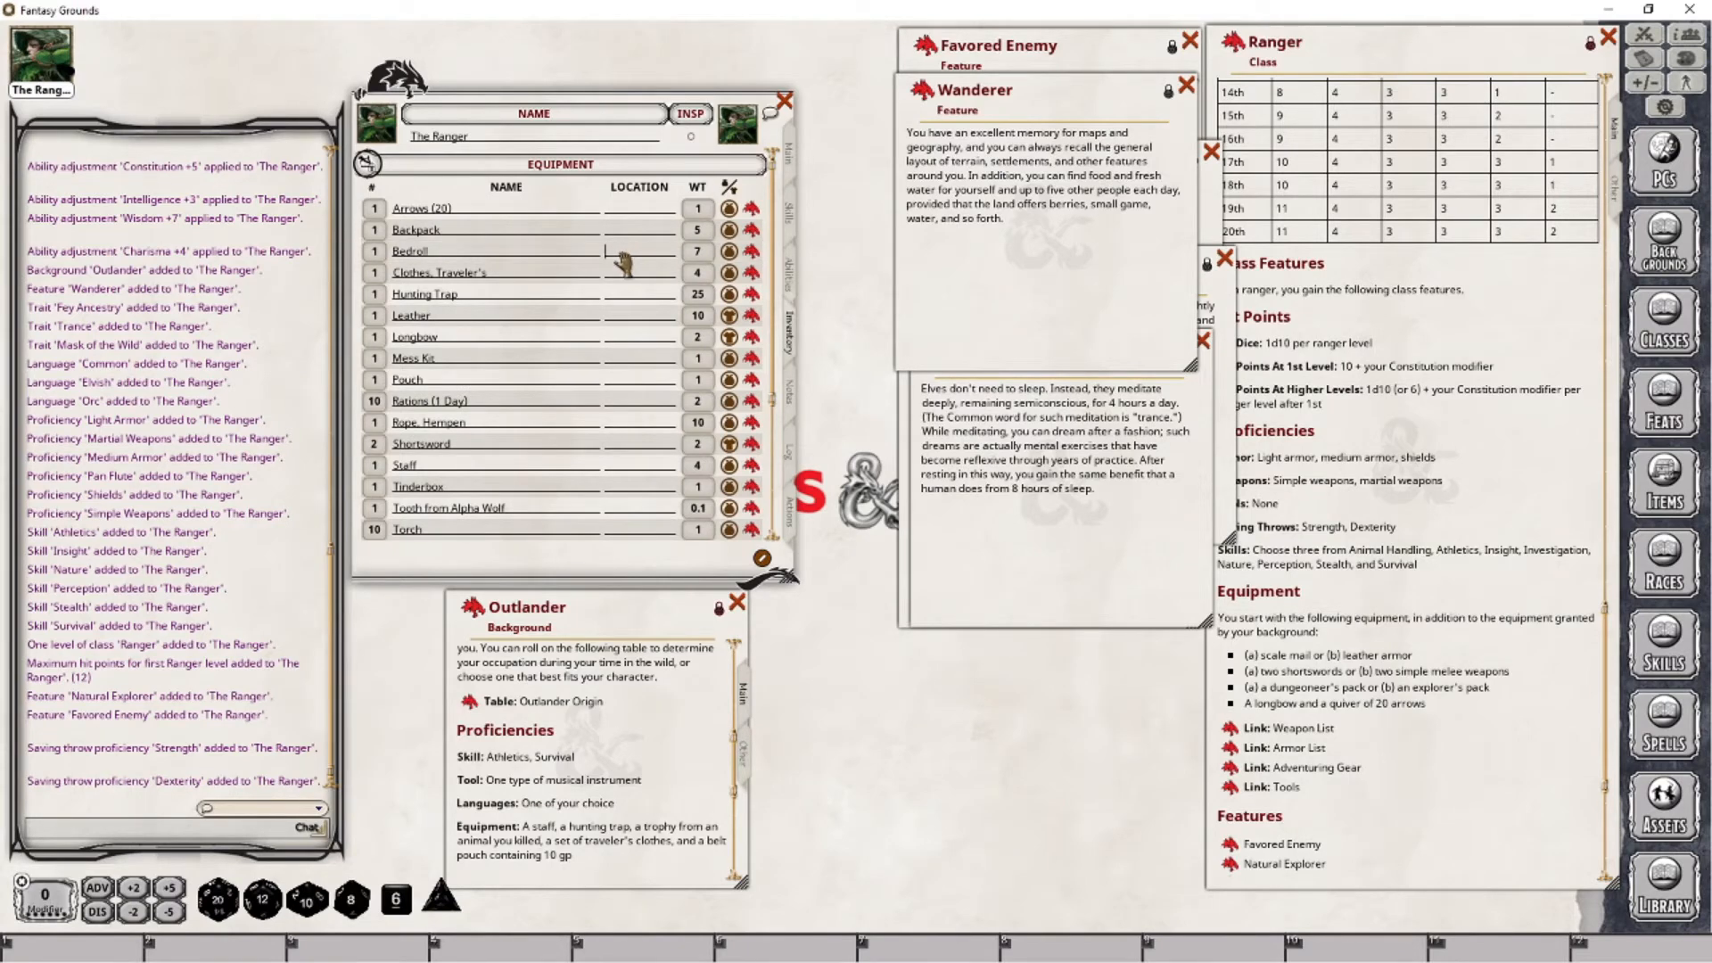
- Set the Bedroll's location to Backpack in the equipment list
{"action": "left_click", "coordinate": [623, 257]}
{"action": "key", "text": "Down"}
{"action": "key", "text": "Down"}
{"action": "key", "text": "Down"}
{"action": "key", "text": "Up"}
{"action": "key", "text": "Up"}
{"action": "key", "text": "Up"}
{"action": "key", "text": "Up"}
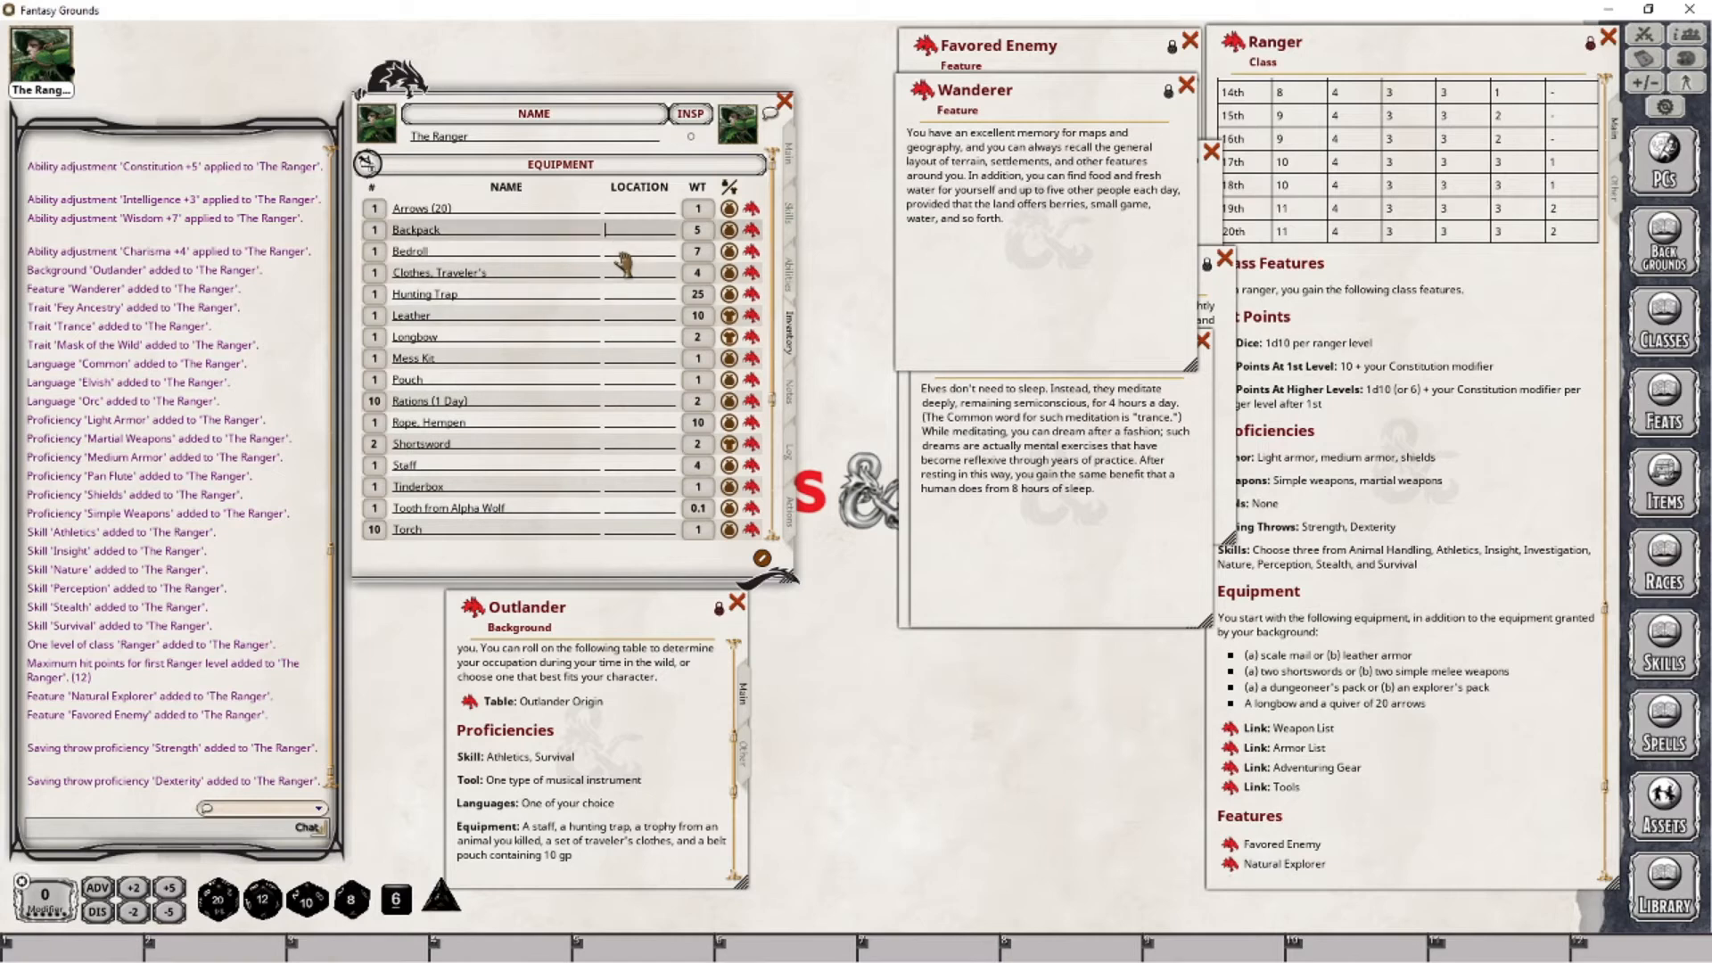
{"action": "key", "text": "Down"}
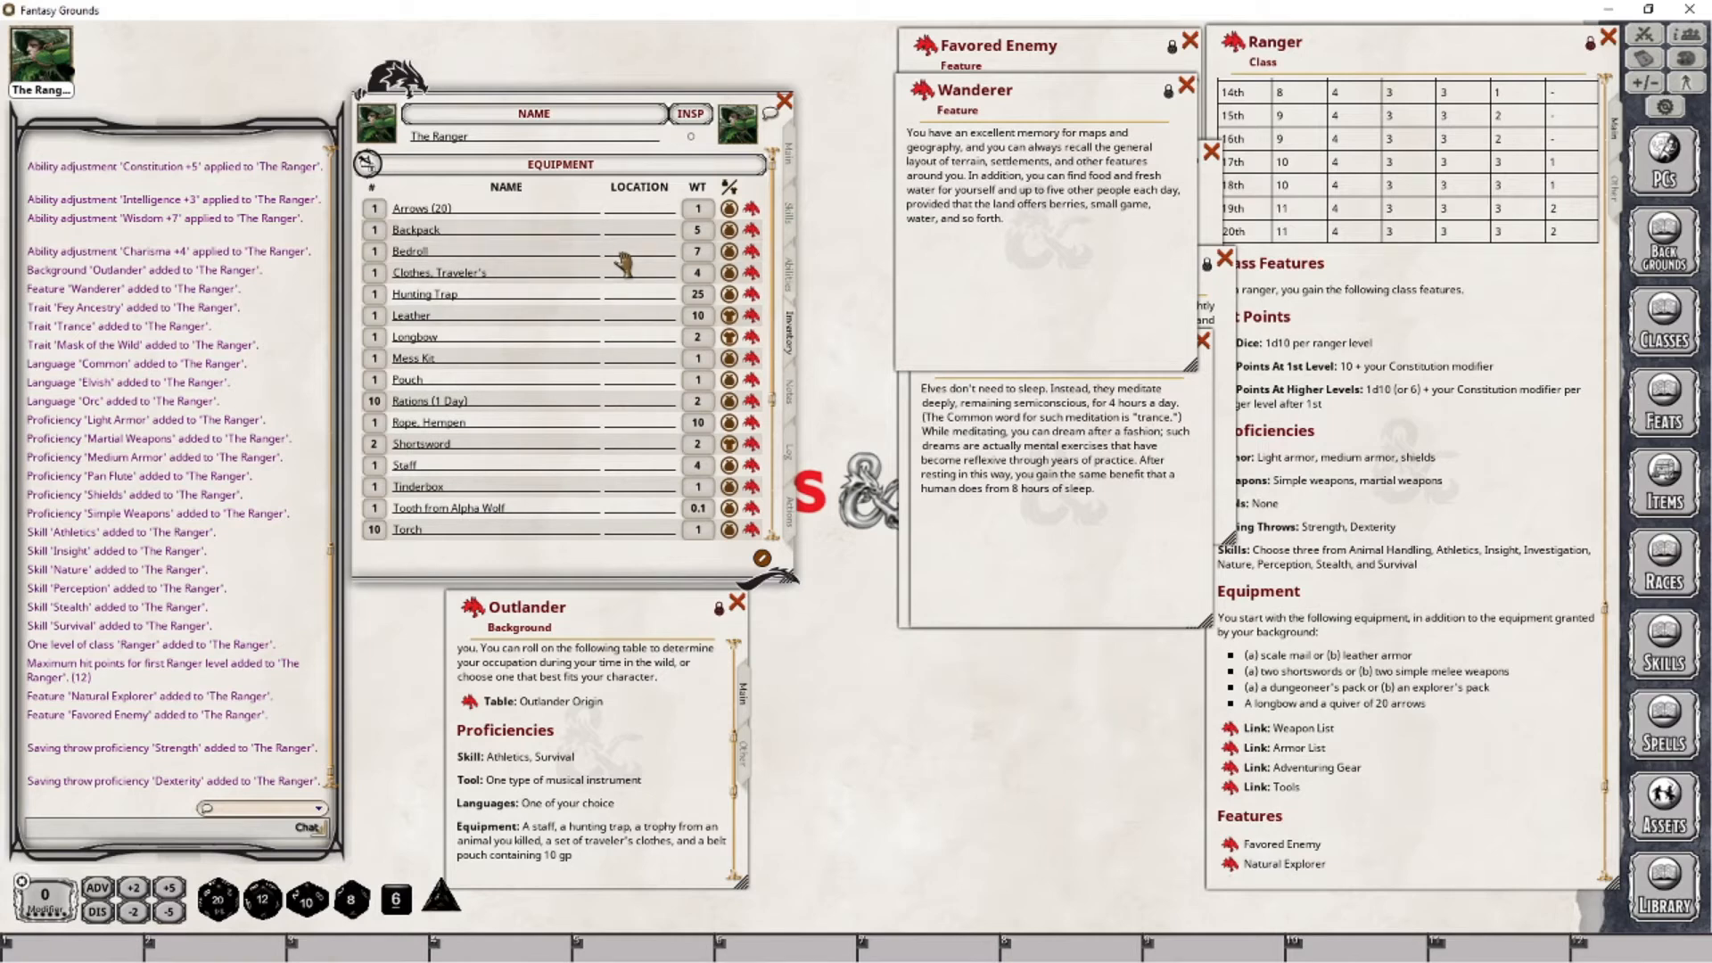
{"action": "key", "text": "Up"}
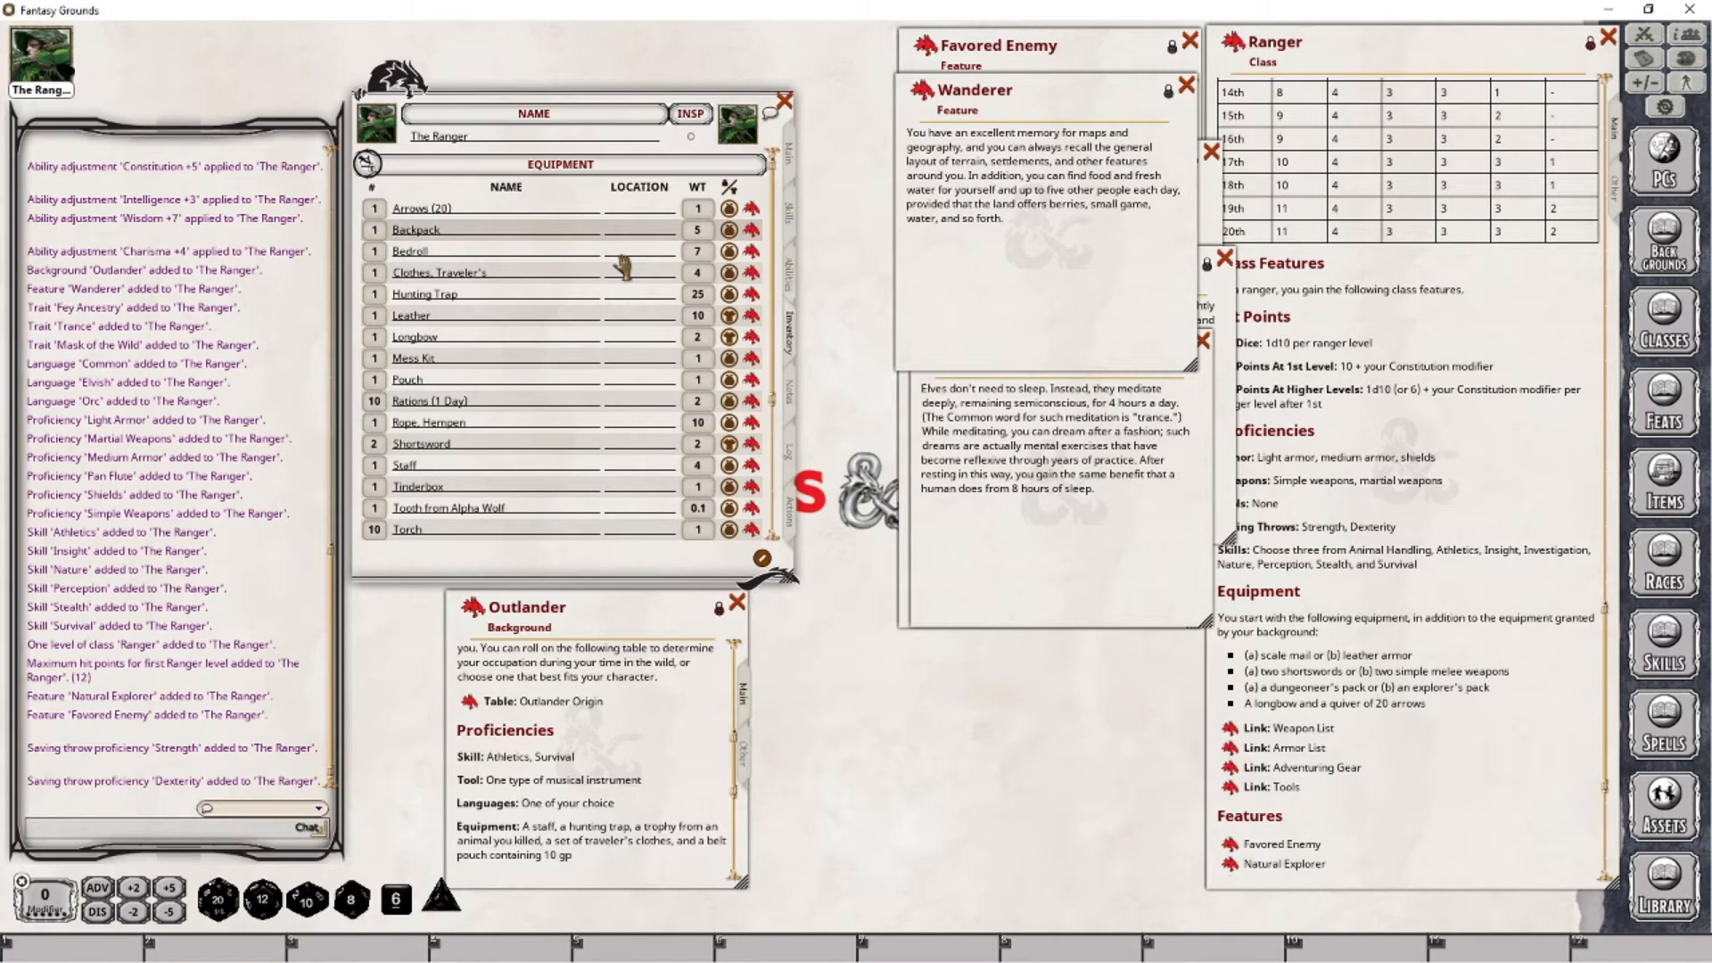
{"action": "key", "text": "Down"}
{"action": "type", "text": "B"}
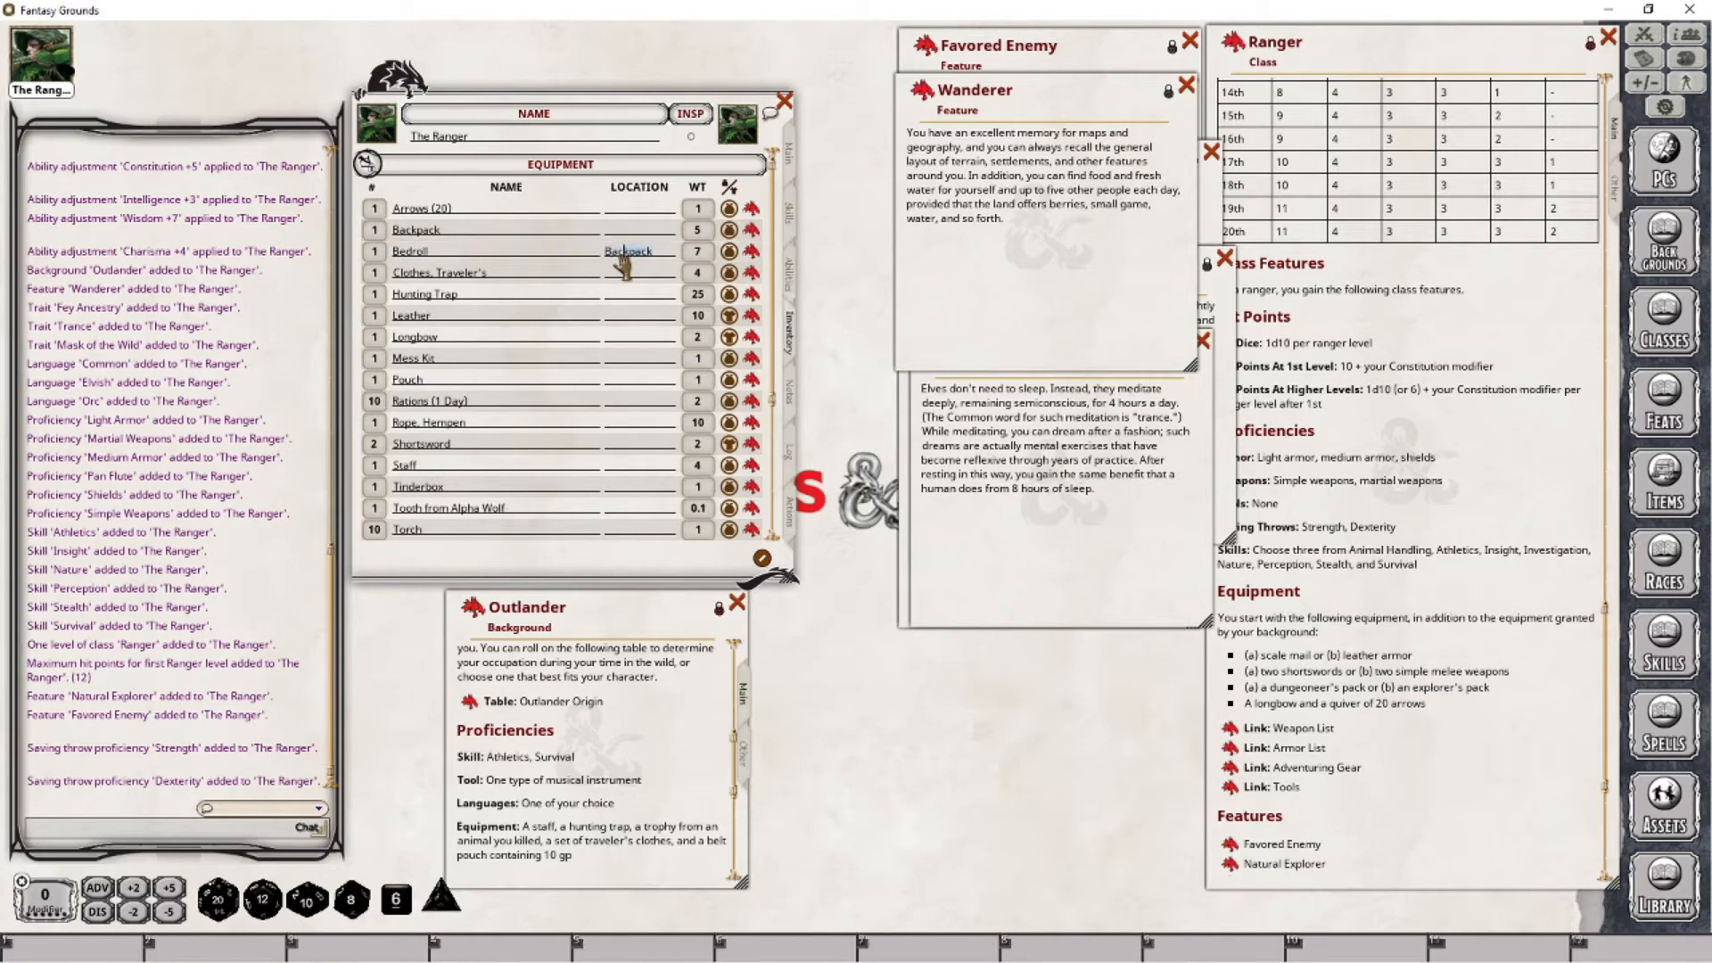
- Set the location of the Hunting Trap and the Mess Kit to Backpack, skipping the clothes, armor and longbow
{"action": "key", "text": "Down"}
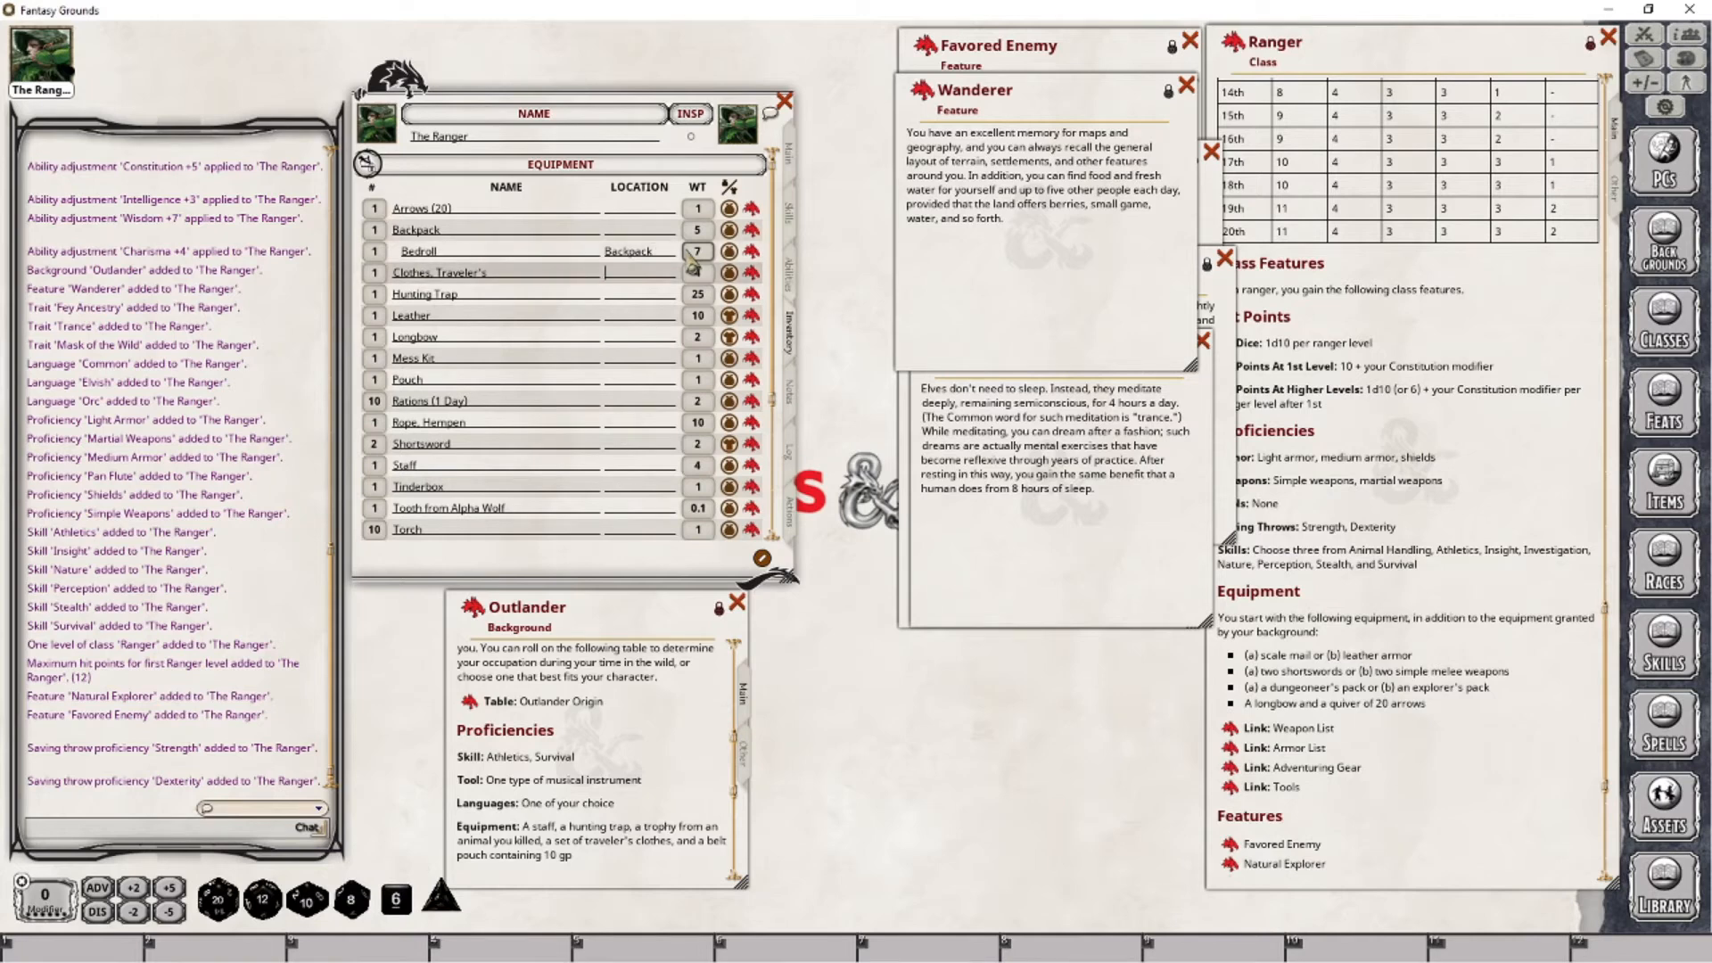
{"action": "key", "text": "Down"}
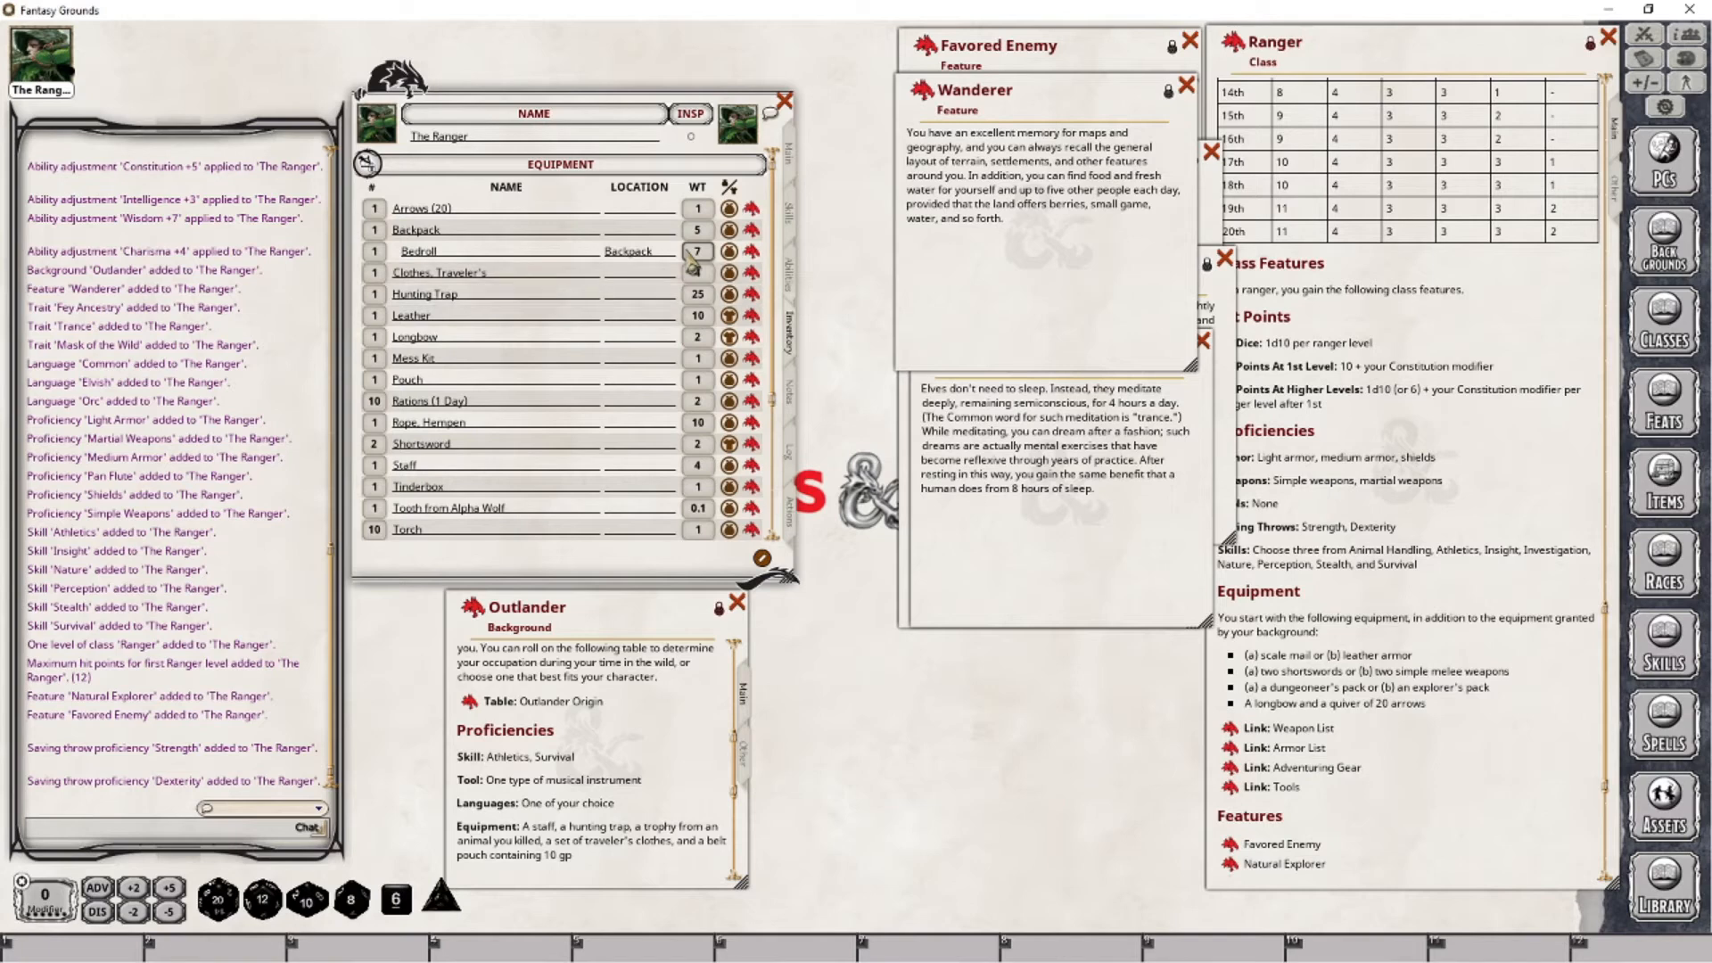
{"action": "type", "text": "Backpack"}
{"action": "key", "text": "Down"}
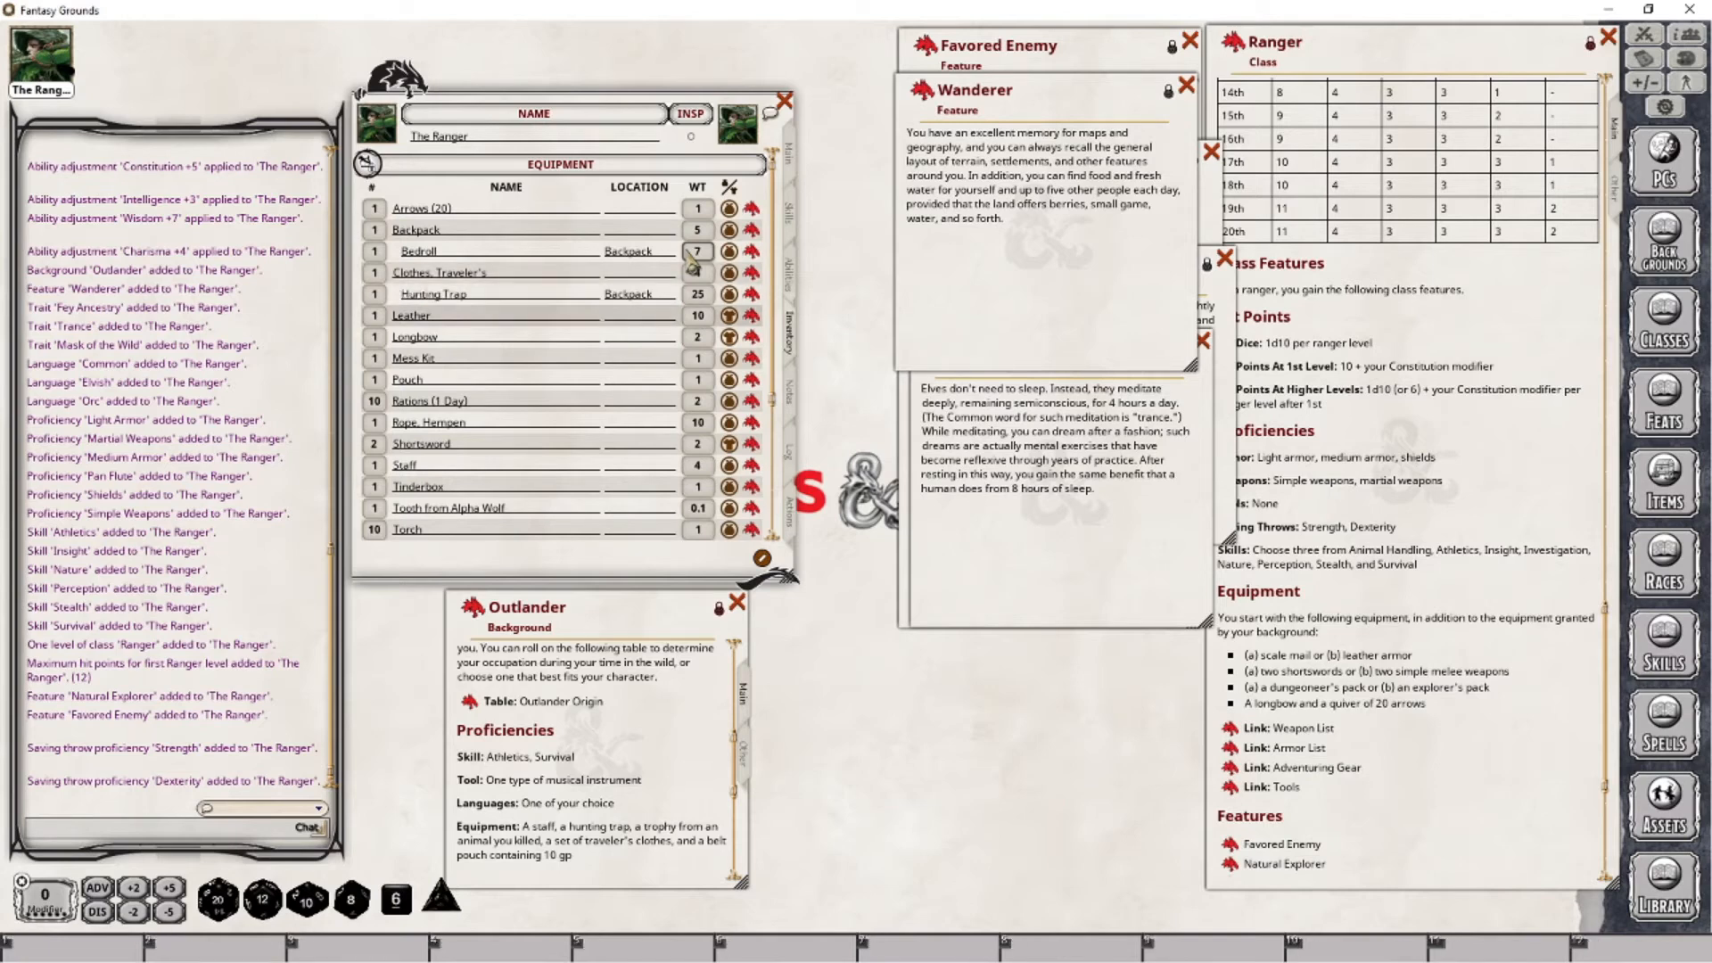
{"action": "key", "text": "Down"}
{"action": "key", "text": "Down"}
{"action": "type", "text": "B"}
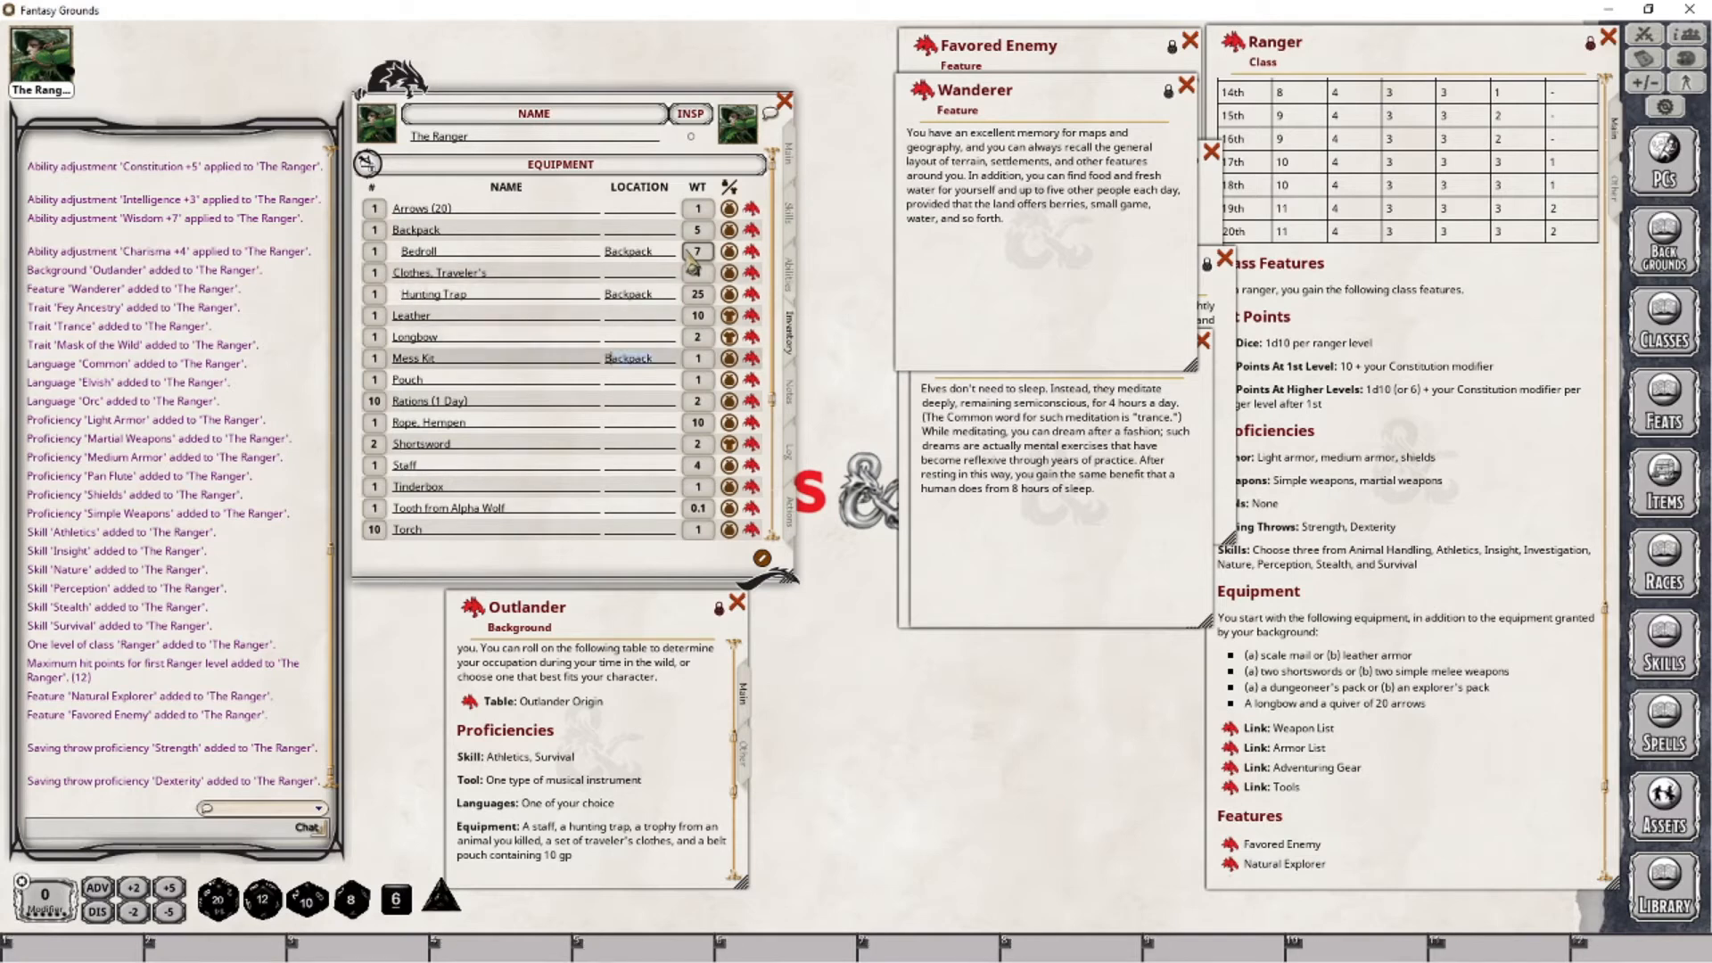
- Set the location of the Rations (1 Day) and the Hempen Rope to Backpack
{"action": "key", "text": "Down"}
{"action": "key", "text": "Down"}
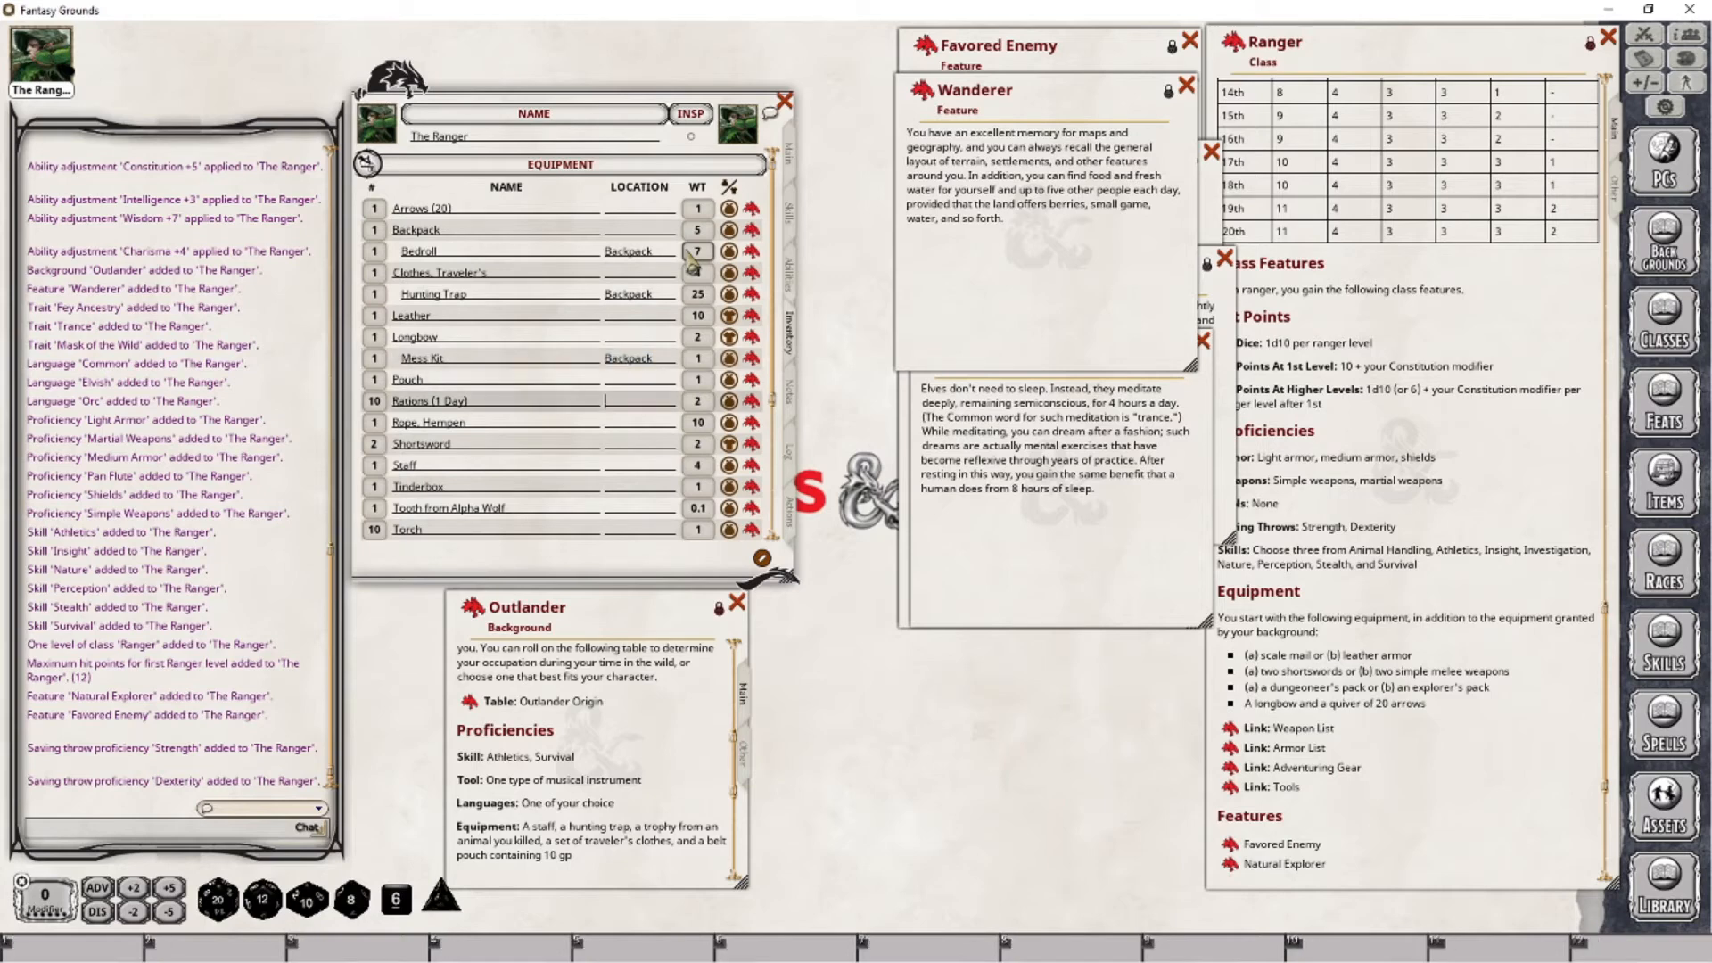
{"action": "type", "text": "NB"}
{"action": "key", "text": "BackSpace"}
{"action": "type", "text": "Bac"}
{"action": "key", "text": "Down"}
{"action": "type", "text": "B"}
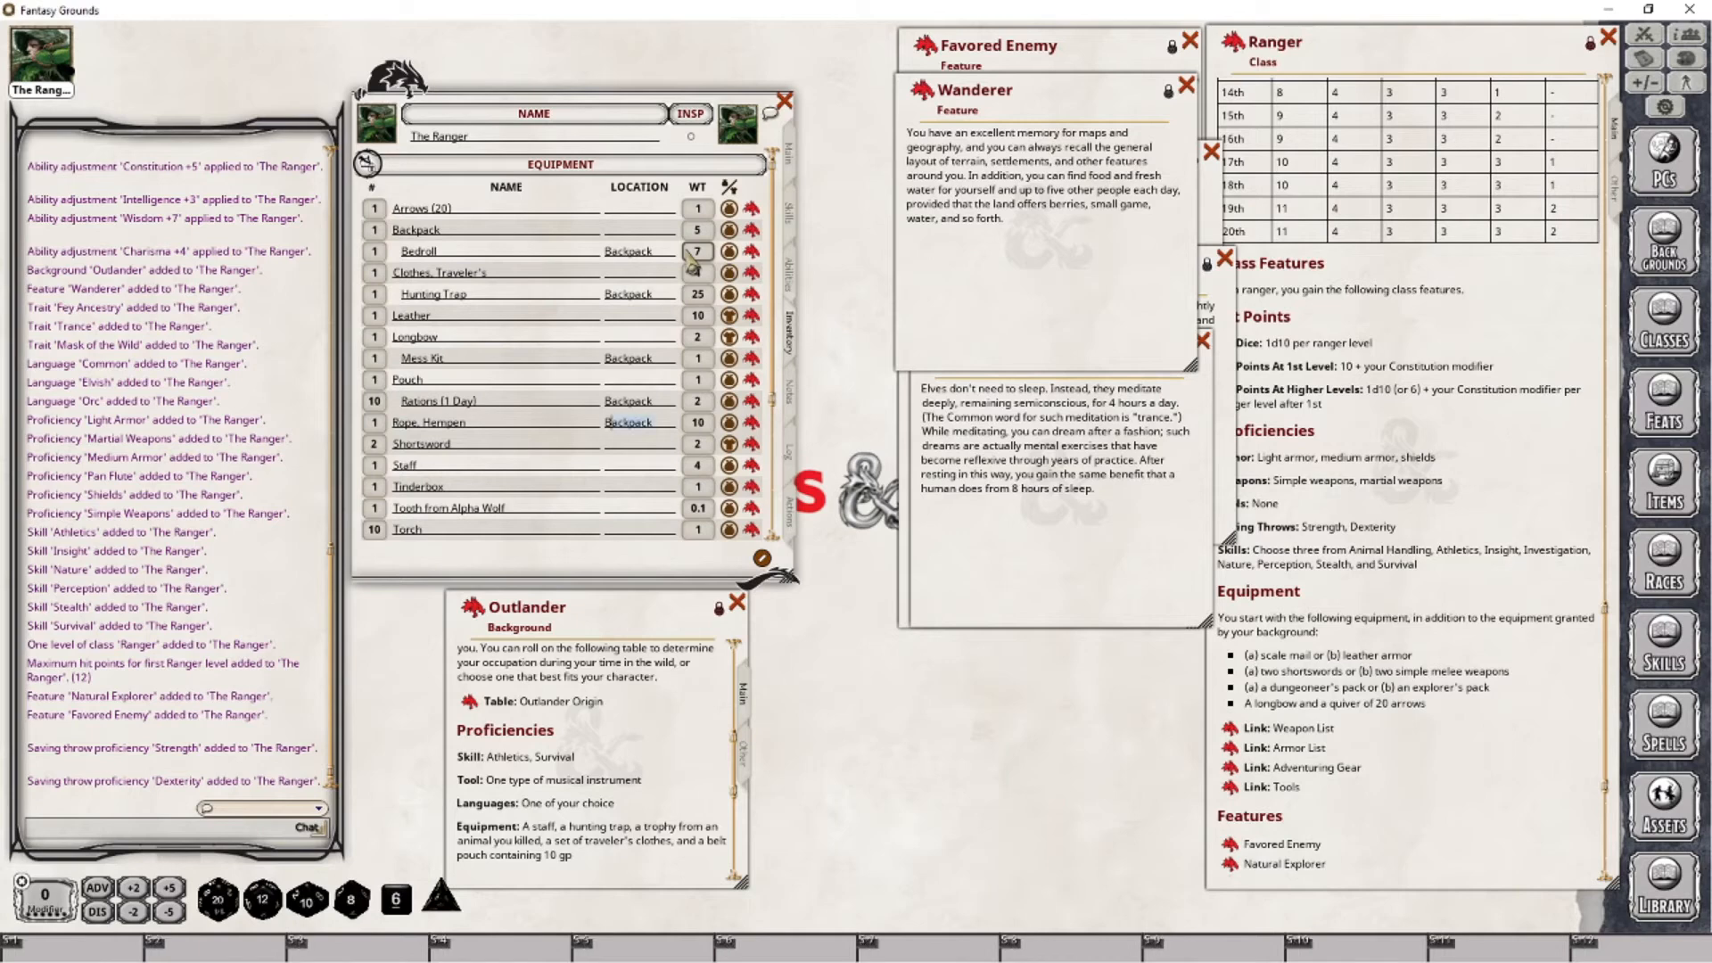
- Check the Staff's item description and close its record
{"action": "key", "text": "Down"}
{"action": "key", "text": "Down"}
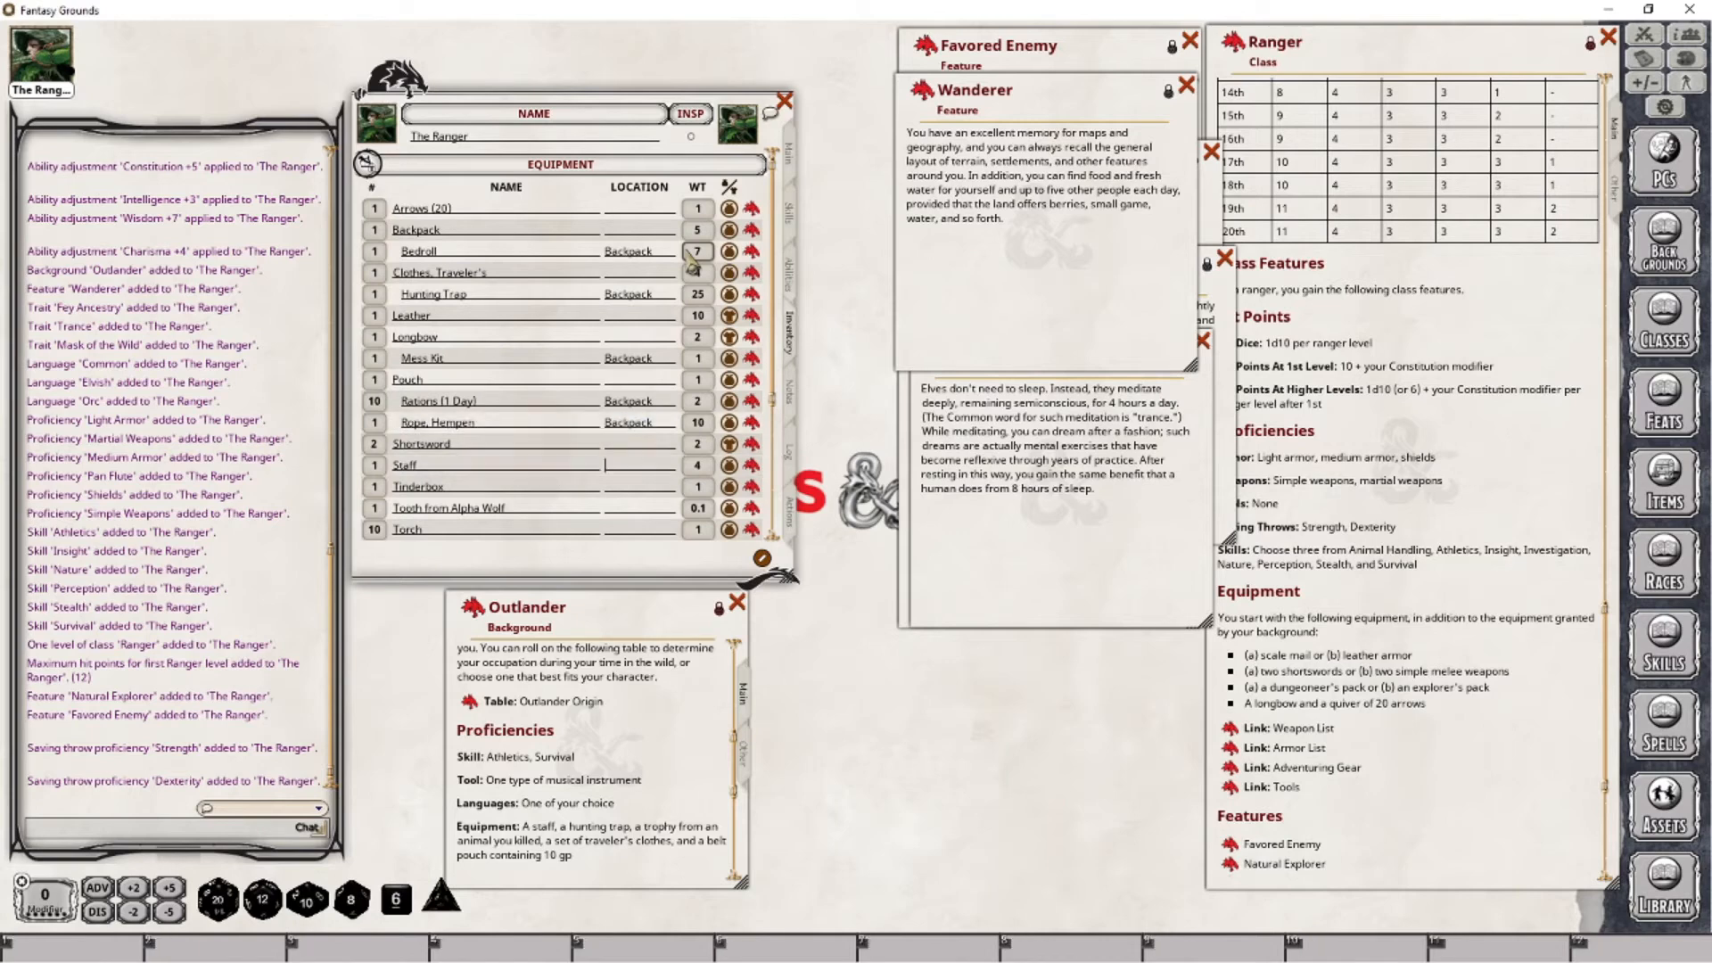
{"action": "left_click", "coordinate": [752, 465]}
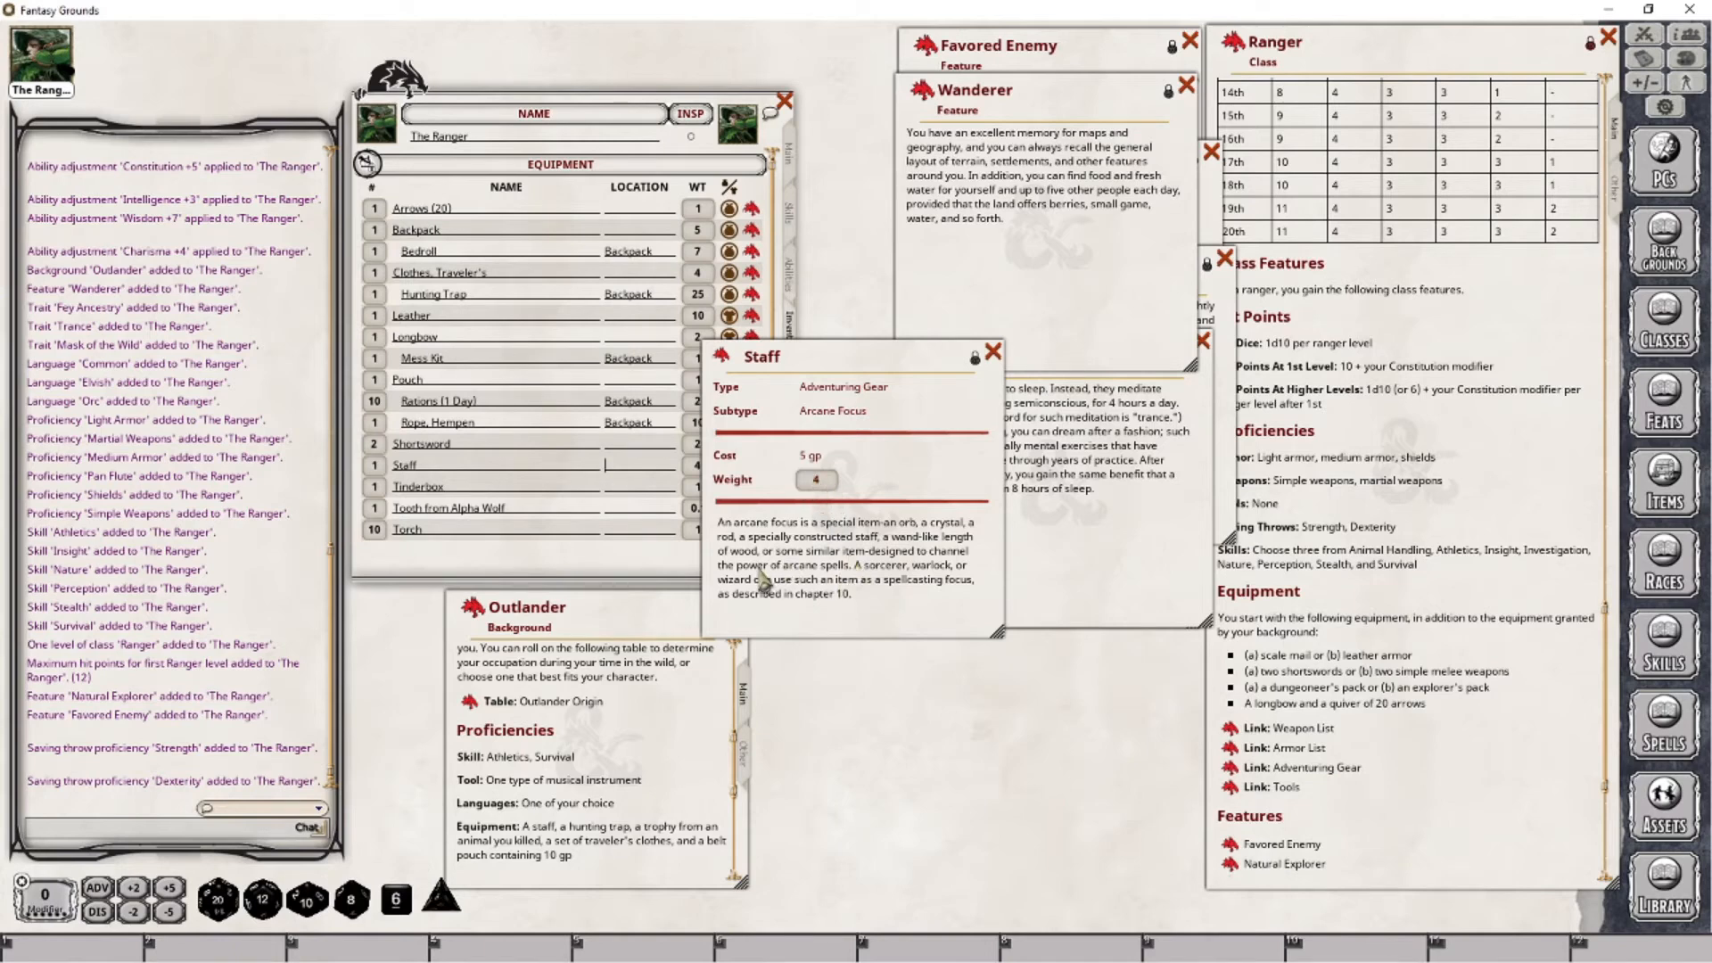
{"action": "left_click", "coordinate": [992, 352]}
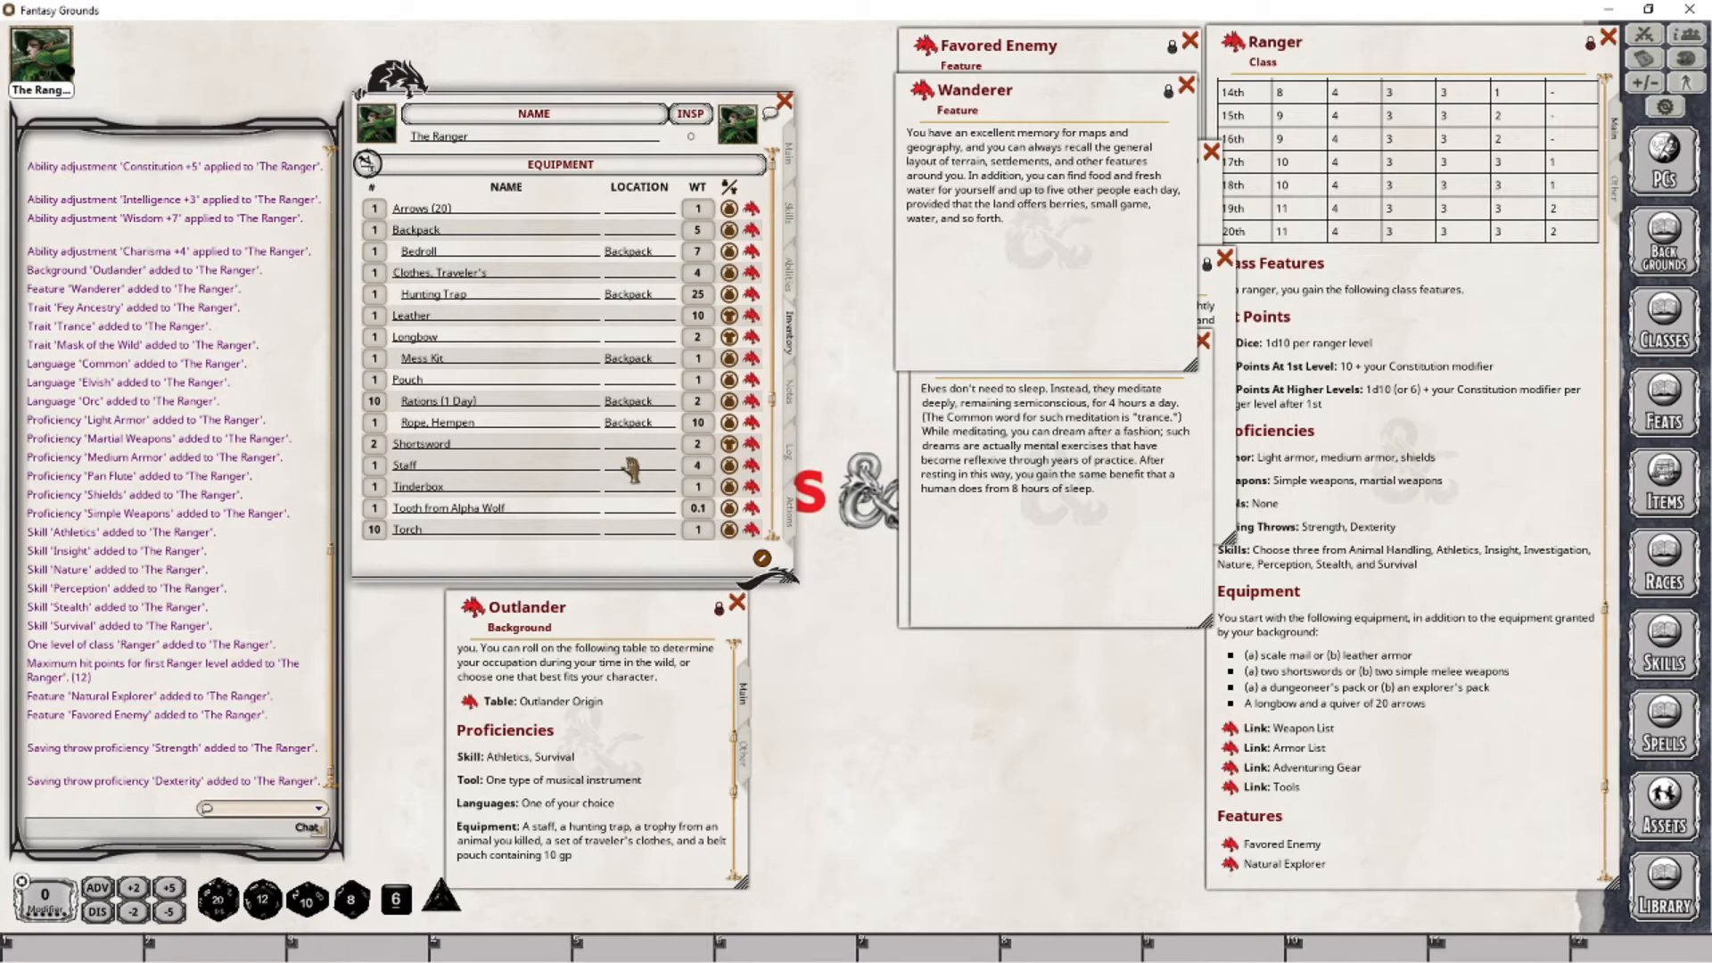
- Set the Tinderbox's location to Backpack and the Tooth from Alpha Wolf's location to Neck
{"action": "left_click", "coordinate": [640, 484]}
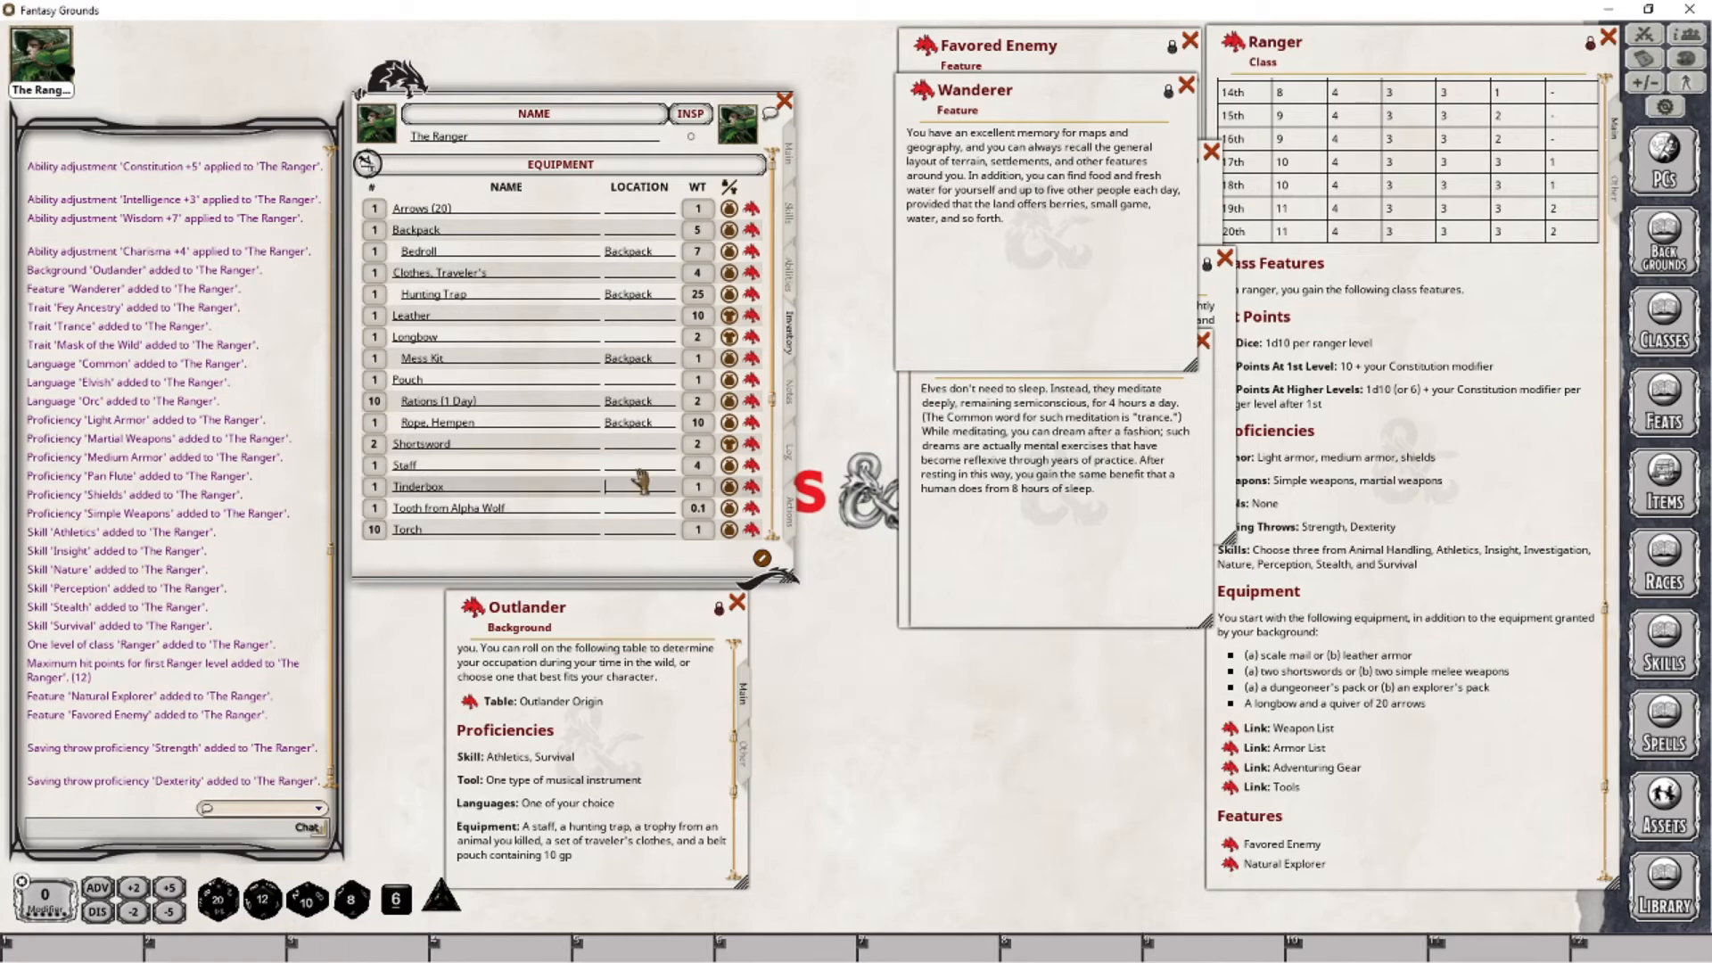
{"action": "type", "text": "Backpack"}
{"action": "key", "text": "Return"}
{"action": "key", "text": "shift"}
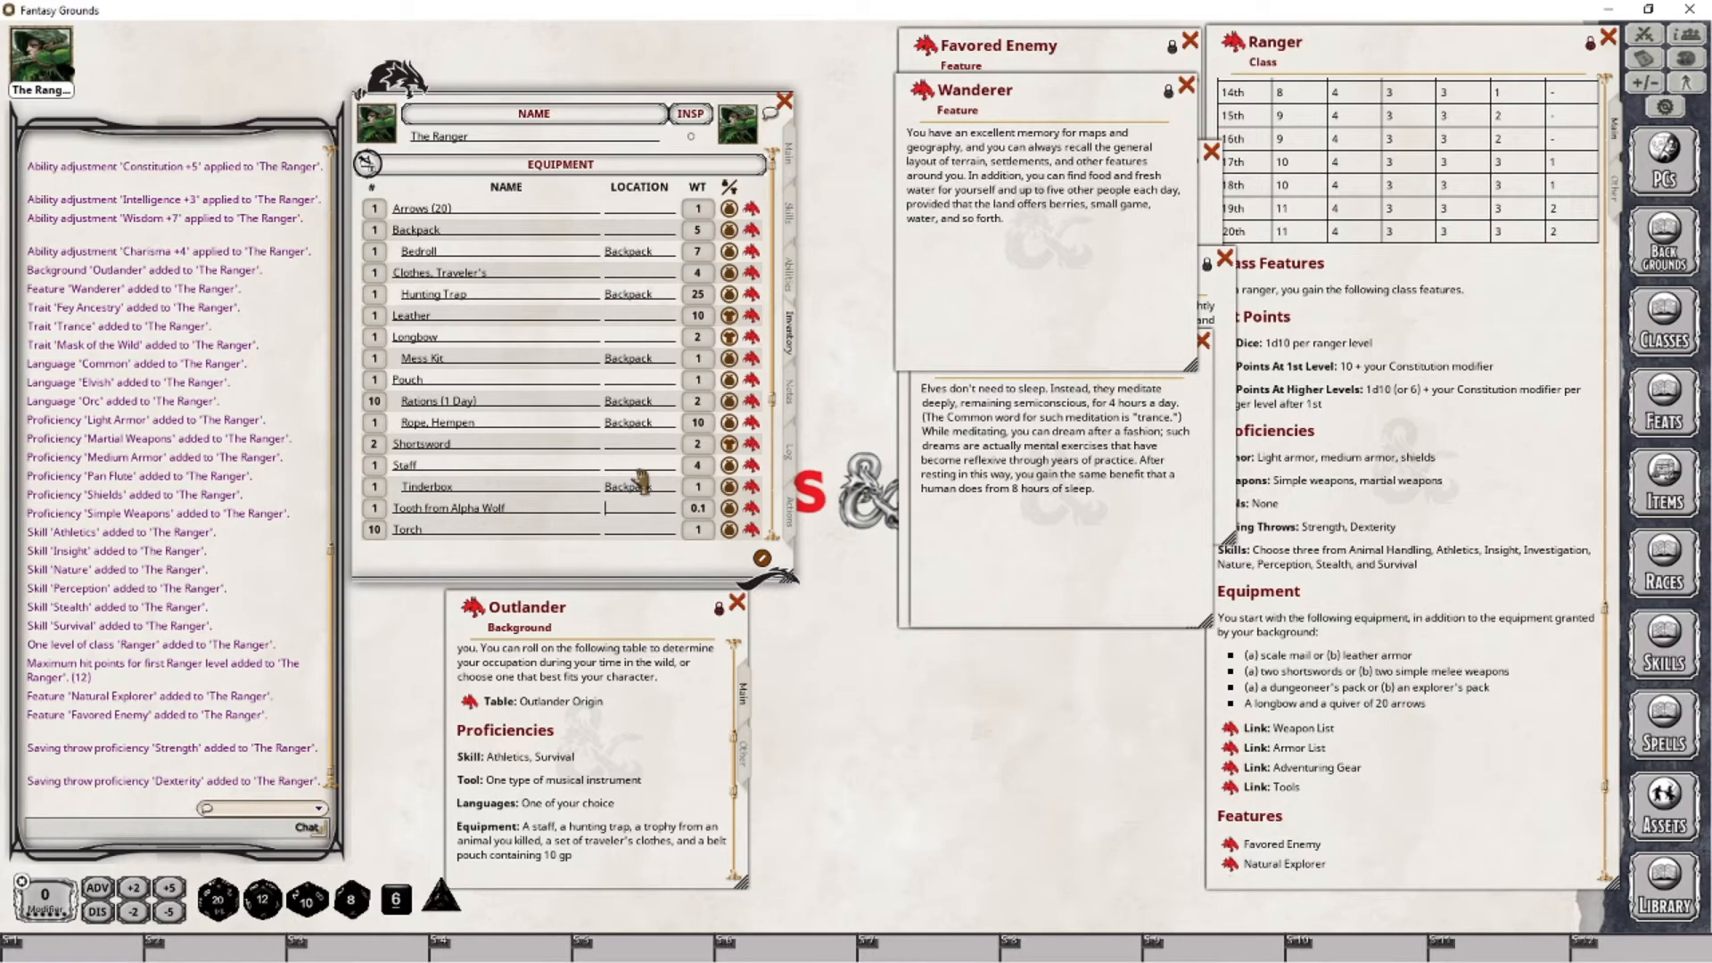
{"action": "type", "text": "Neck"}
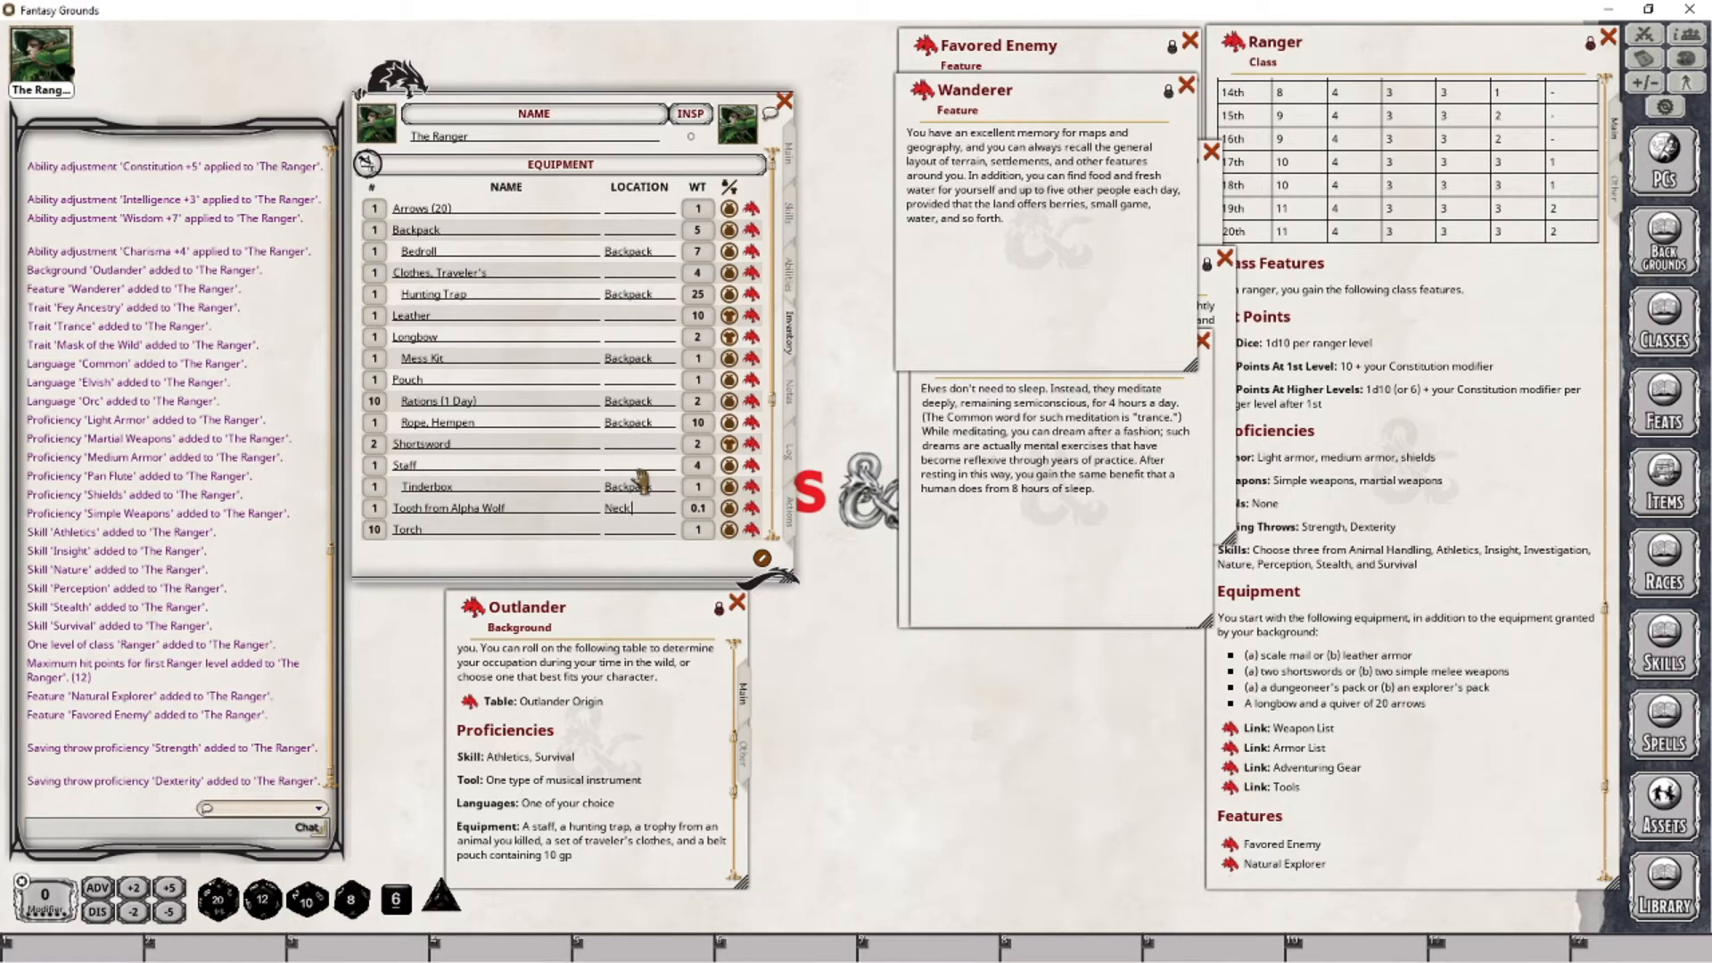
{"action": "key", "text": "Return"}
- Set the location of the Torch and the Waterskin to Backpack
{"action": "type", "text": "Backpack"}
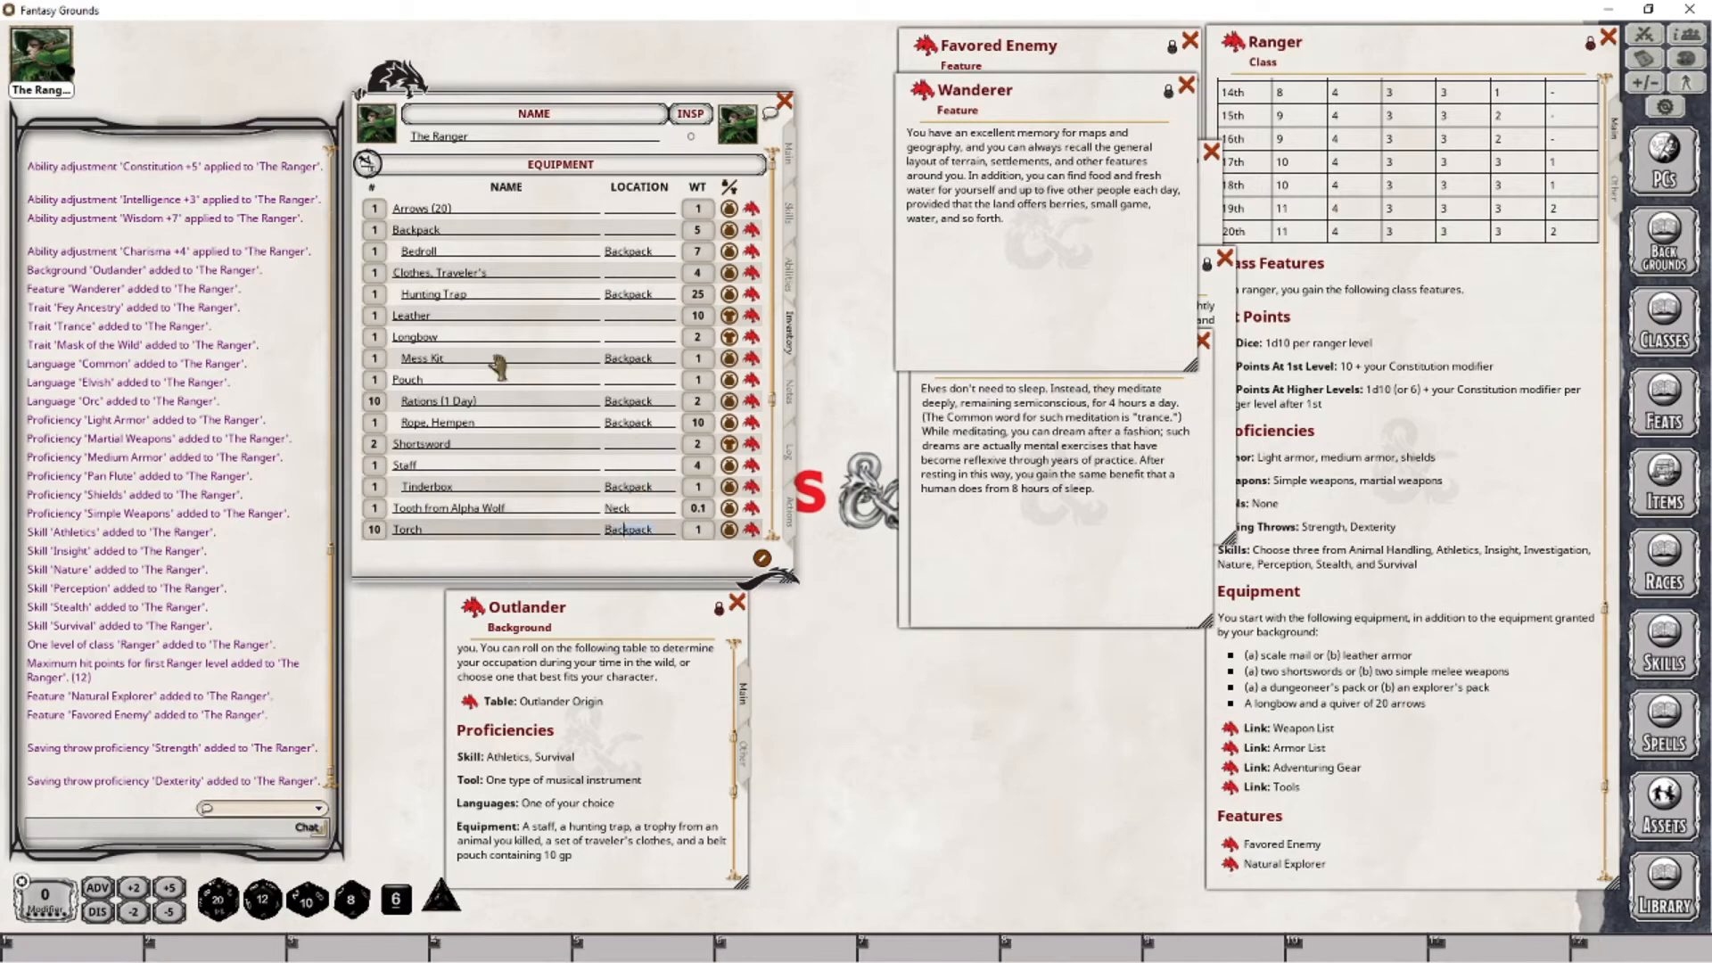
{"action": "scroll", "coordinate": [518, 356], "scroll_direction": "down", "scroll_amount": 3}
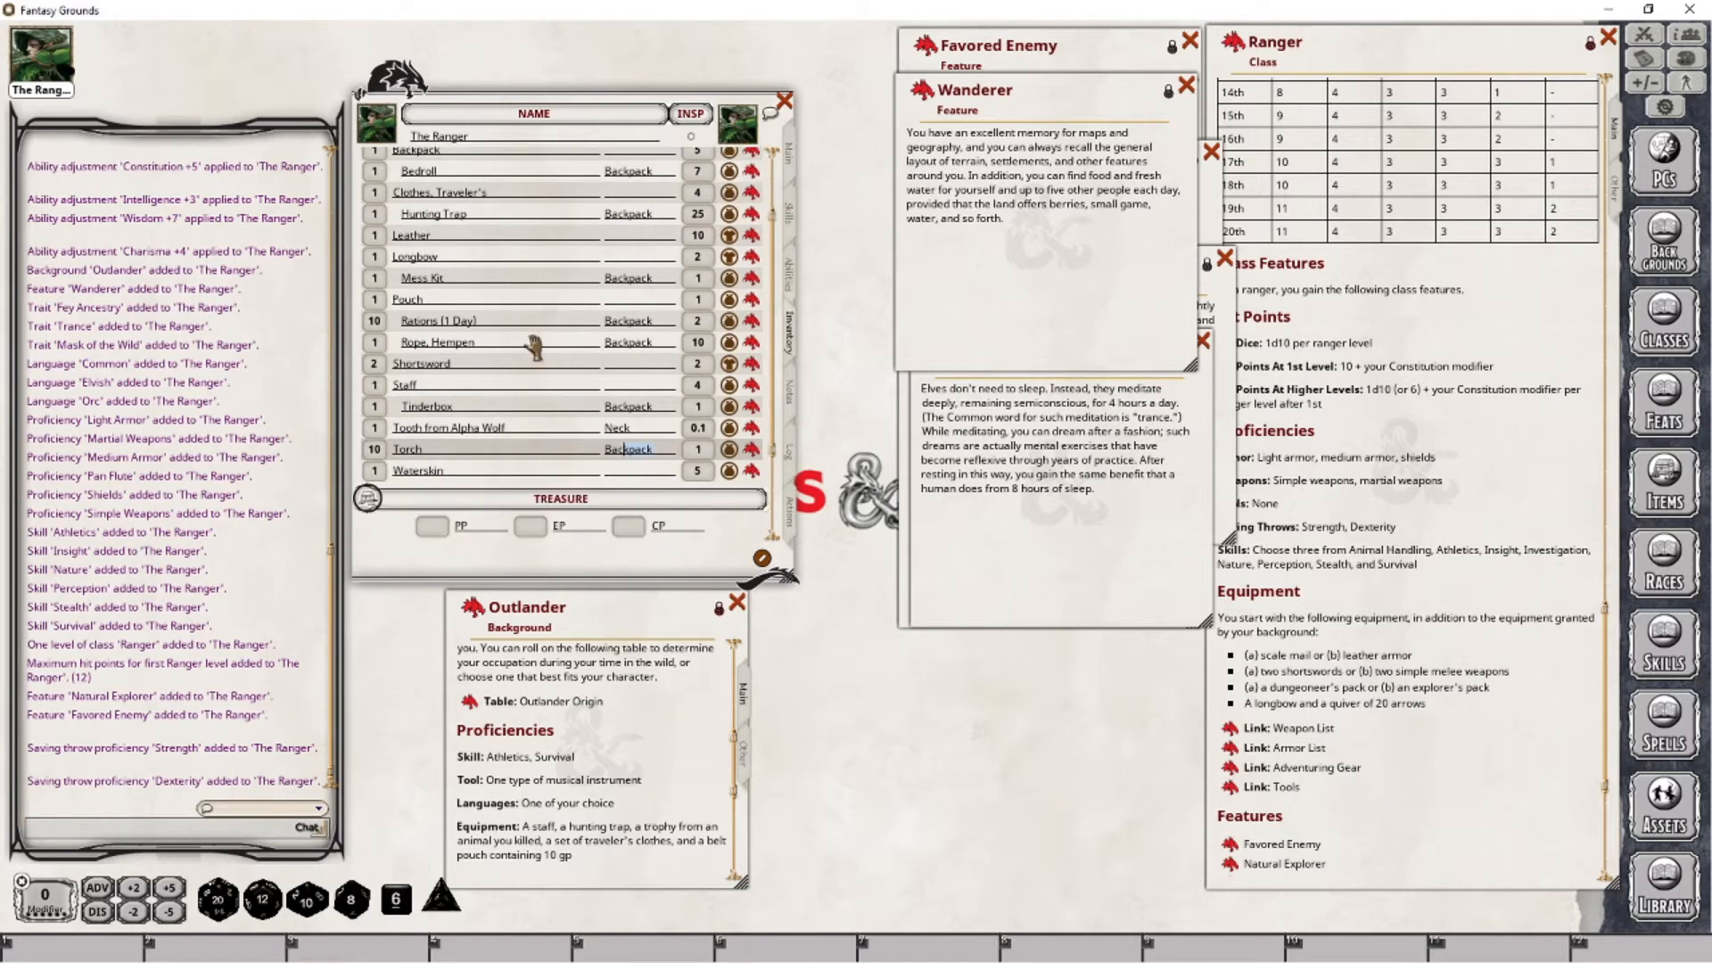
{"action": "key", "text": "Return"}
{"action": "type", "text": "BNa"}
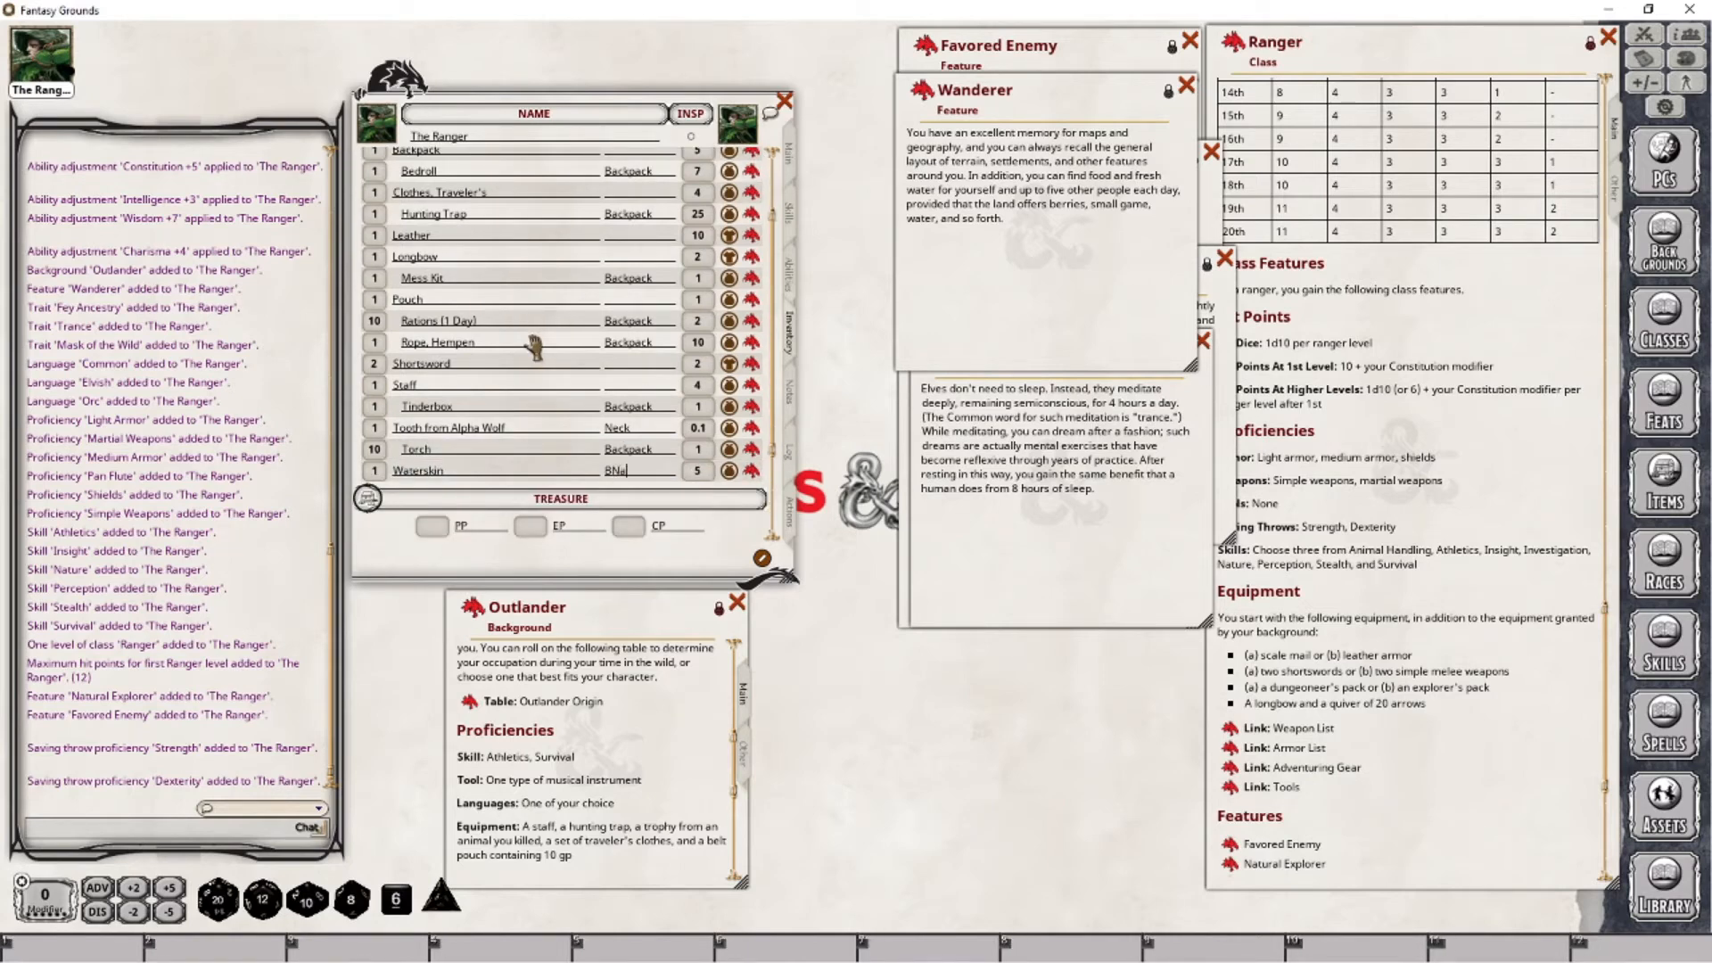
{"action": "key", "text": "Return"}
{"action": "key", "text": "Up"}
{"action": "key", "text": "Up"}
{"action": "key", "text": "Up"}
{"action": "key", "text": "Up"}
{"action": "key", "text": "Up"}
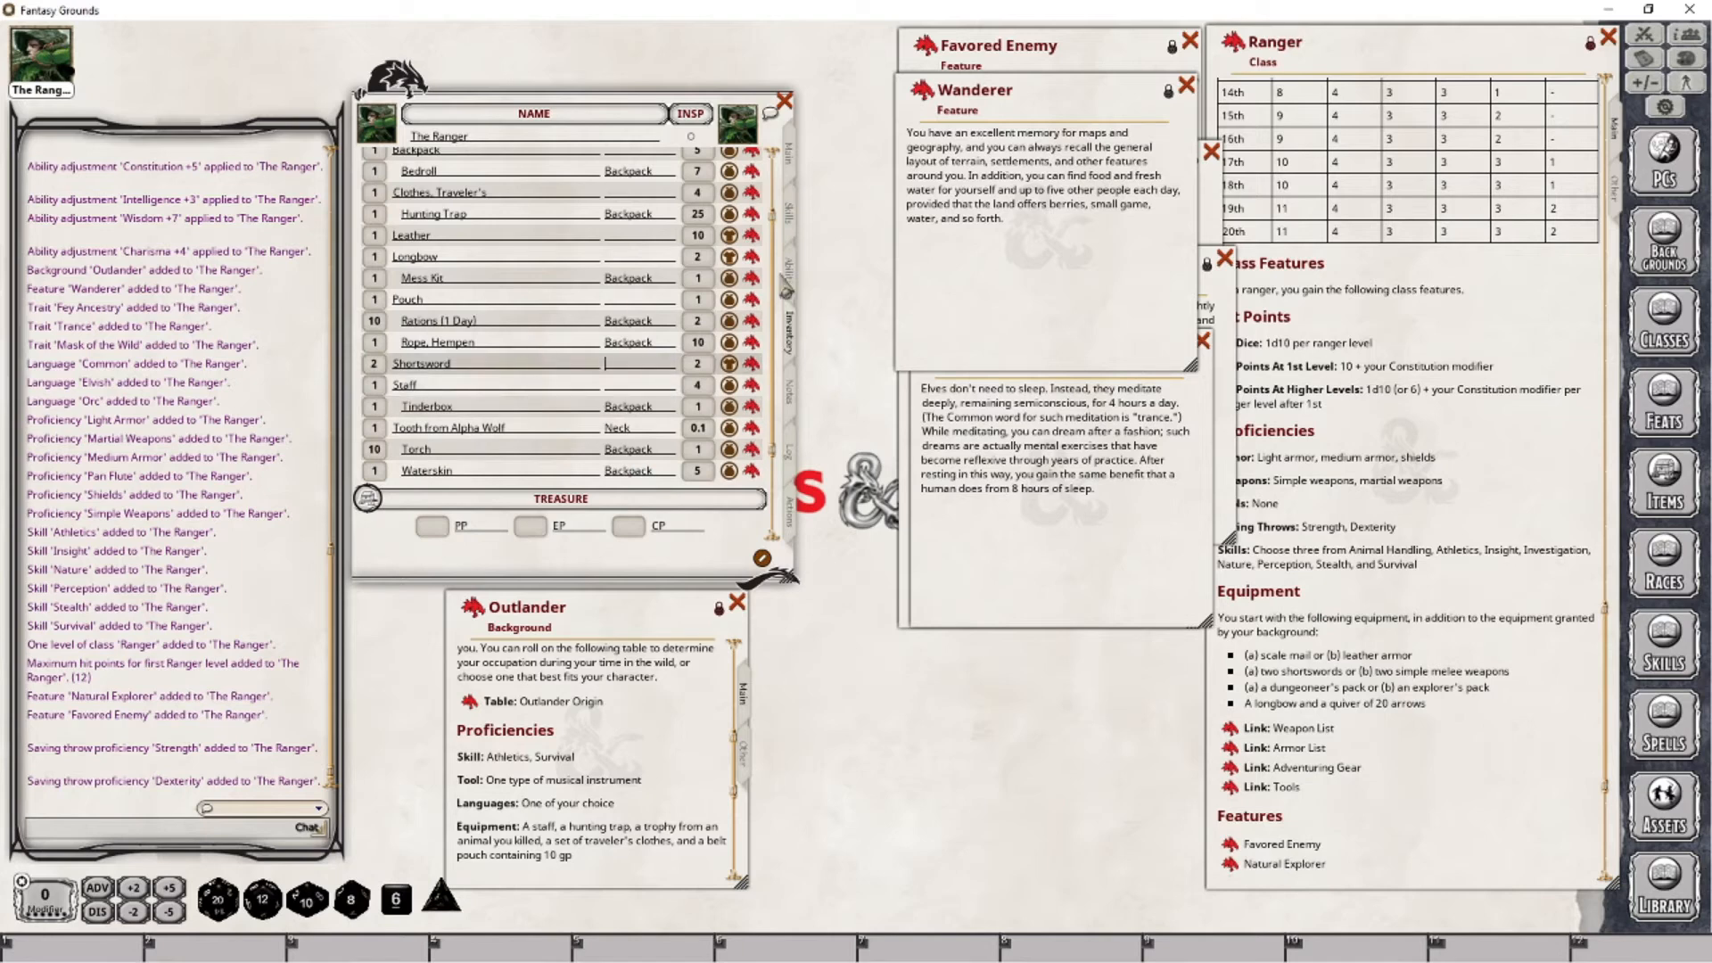
{"action": "left_click", "coordinate": [630, 235]}
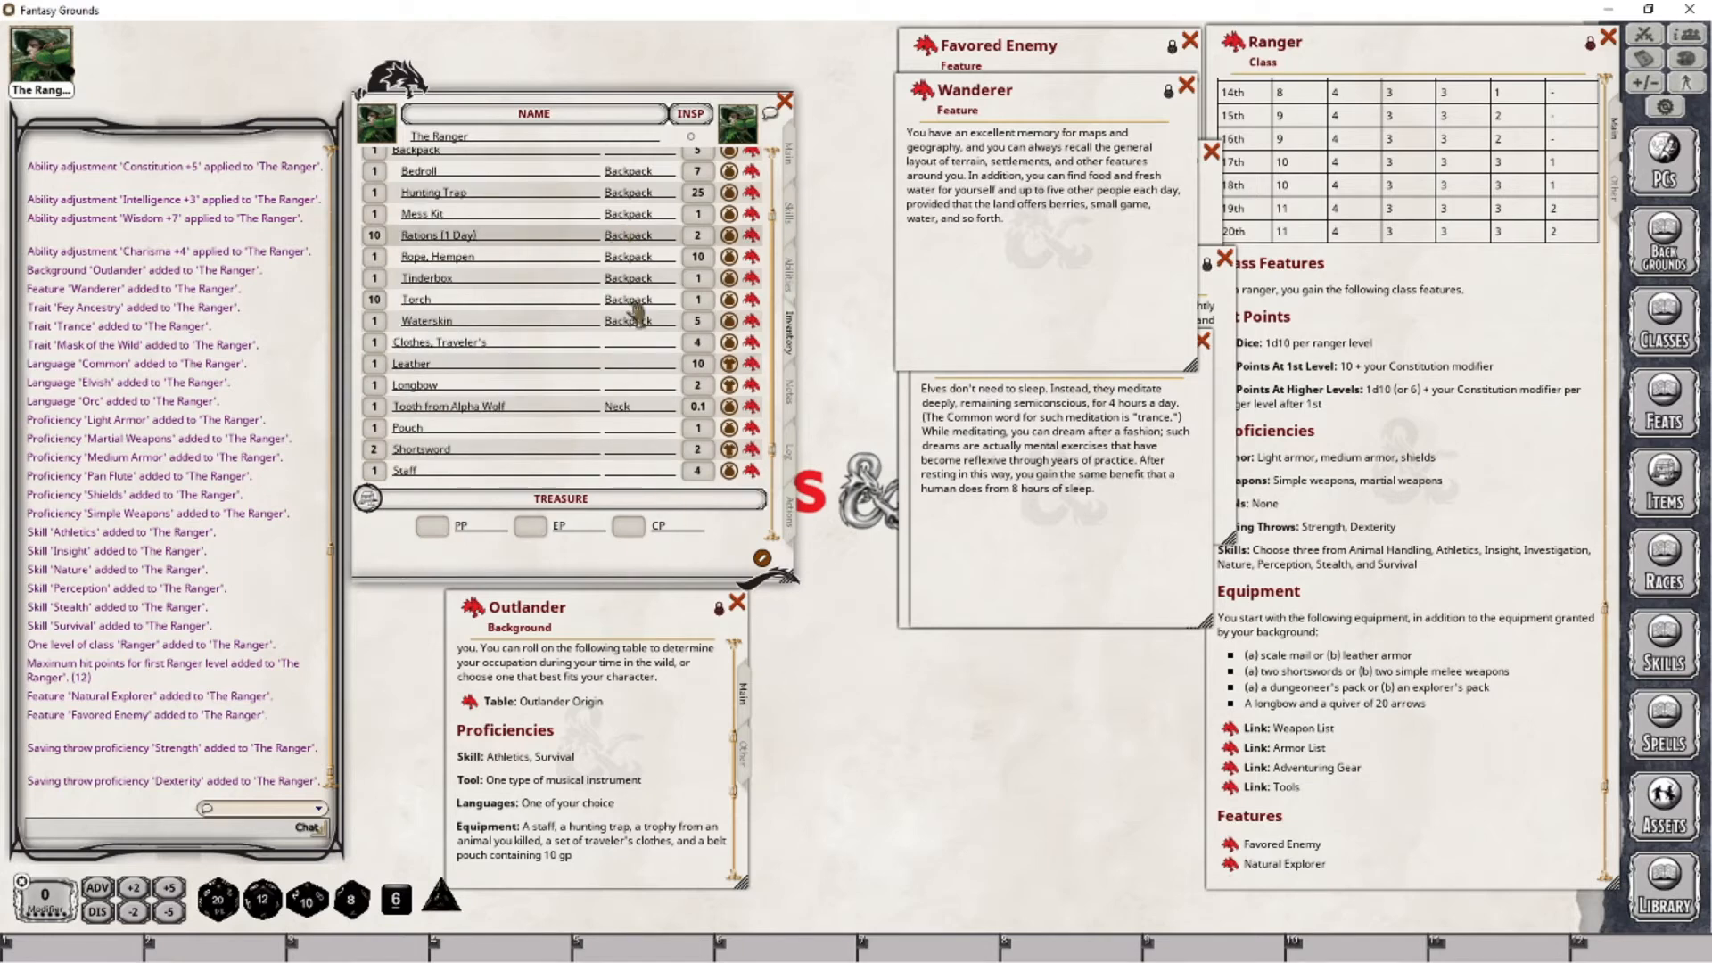
- Switch the Backpack and its contents to not carried, and back to carried
{"action": "scroll", "coordinate": [640, 357], "scroll_direction": "up", "scroll_amount": 3}
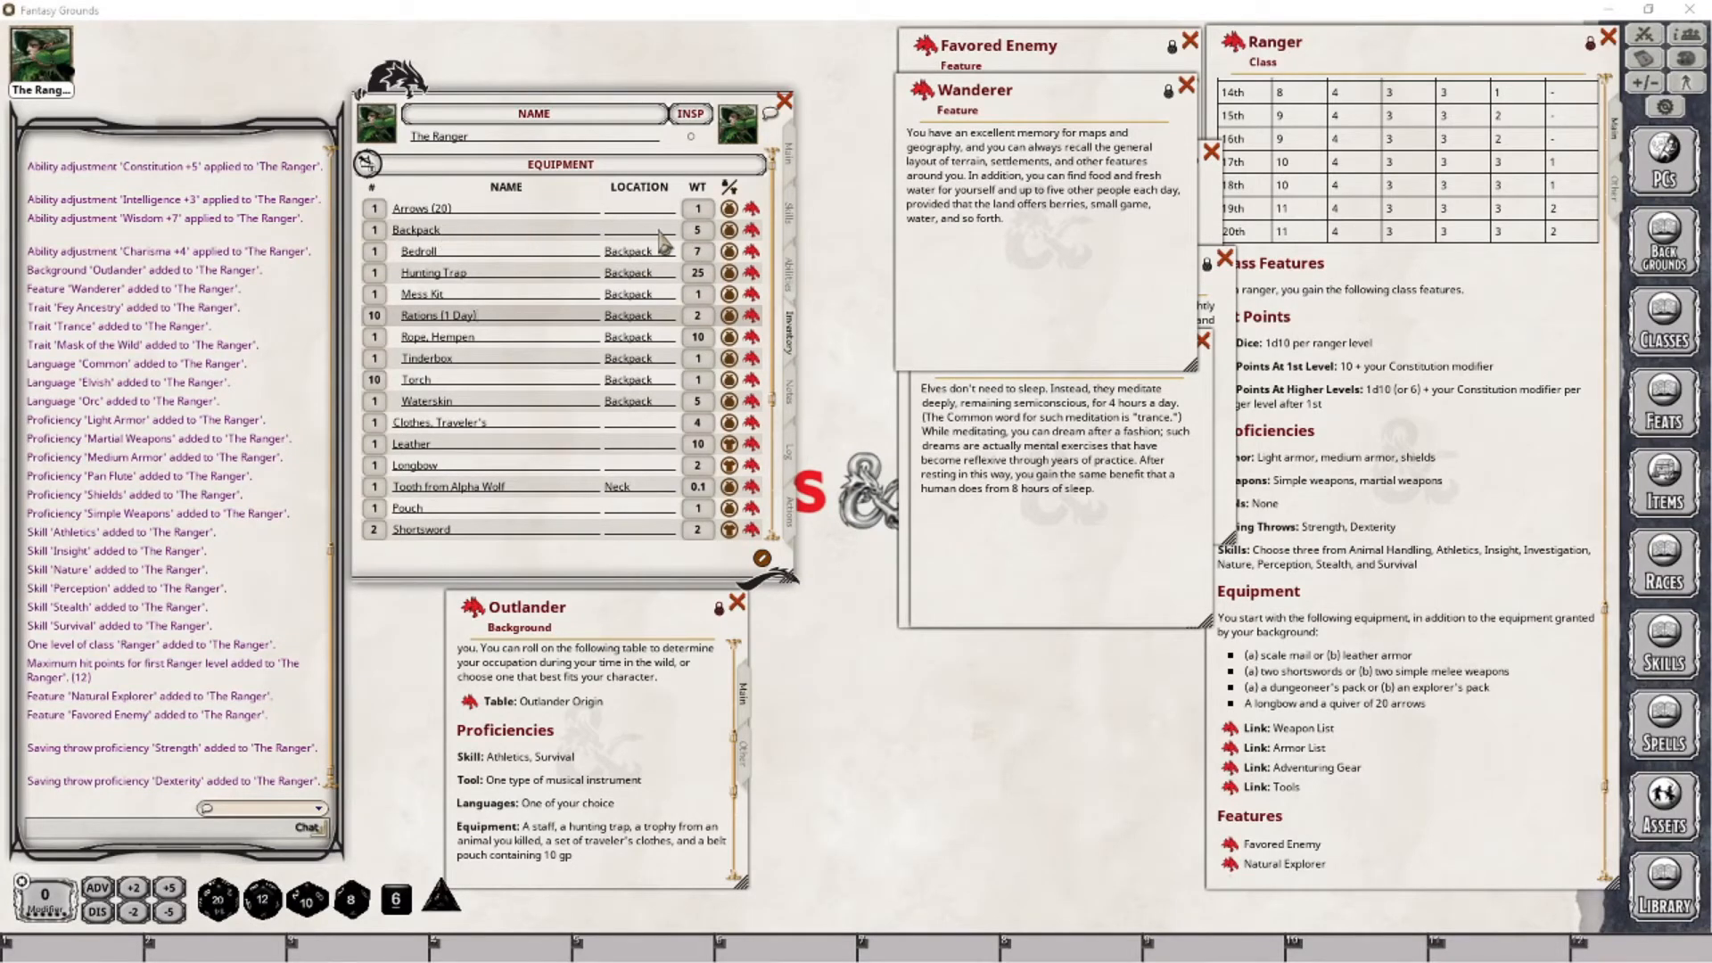
{"action": "left_click", "coordinate": [729, 229]}
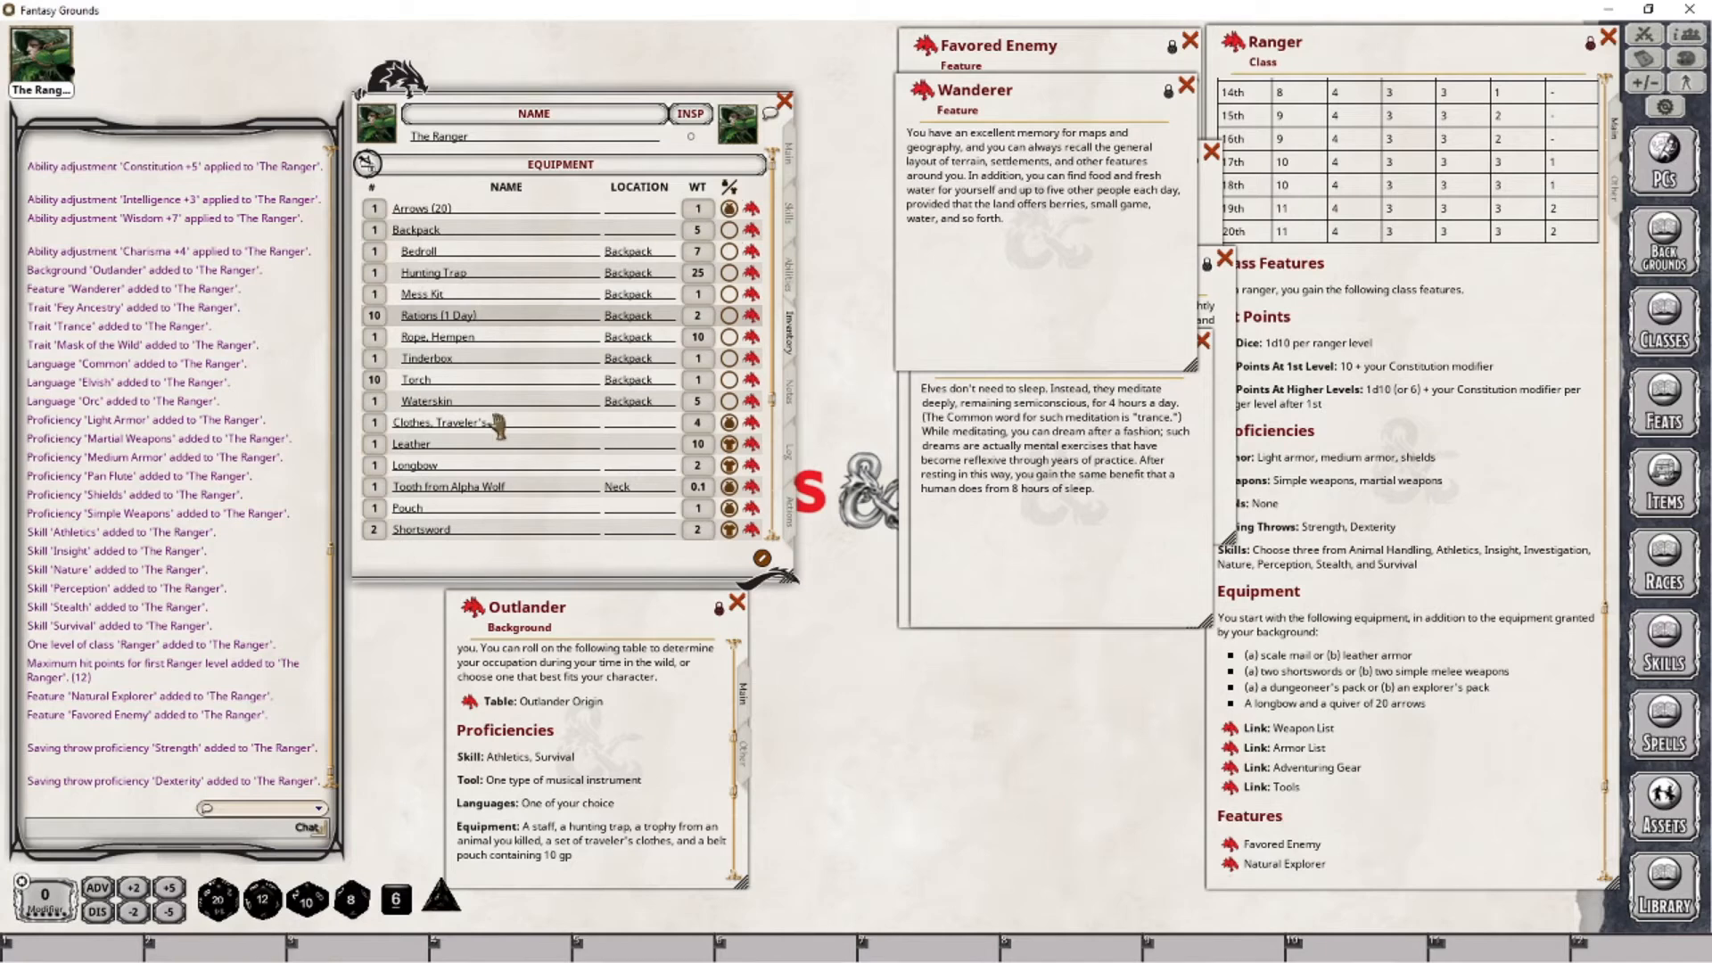
{"action": "left_click", "coordinate": [728, 229]}
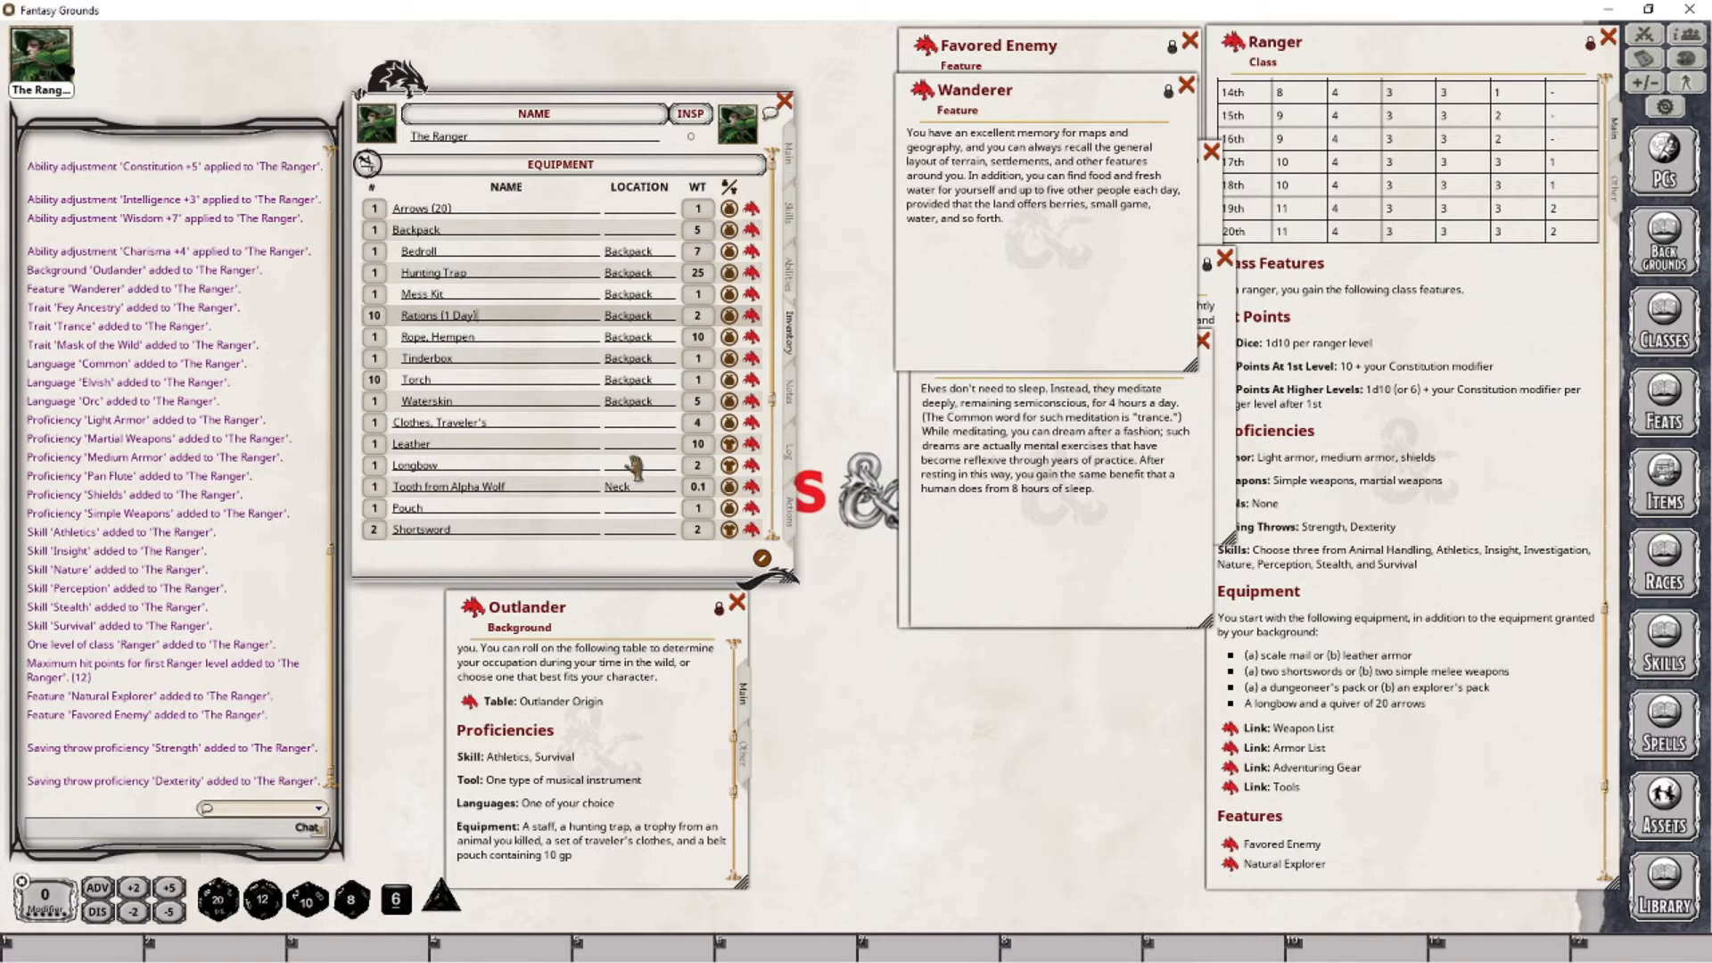
- Set the Pouch's location to Belt in the equipment list
{"action": "scroll", "coordinate": [629, 464], "scroll_direction": "down", "scroll_amount": 3}
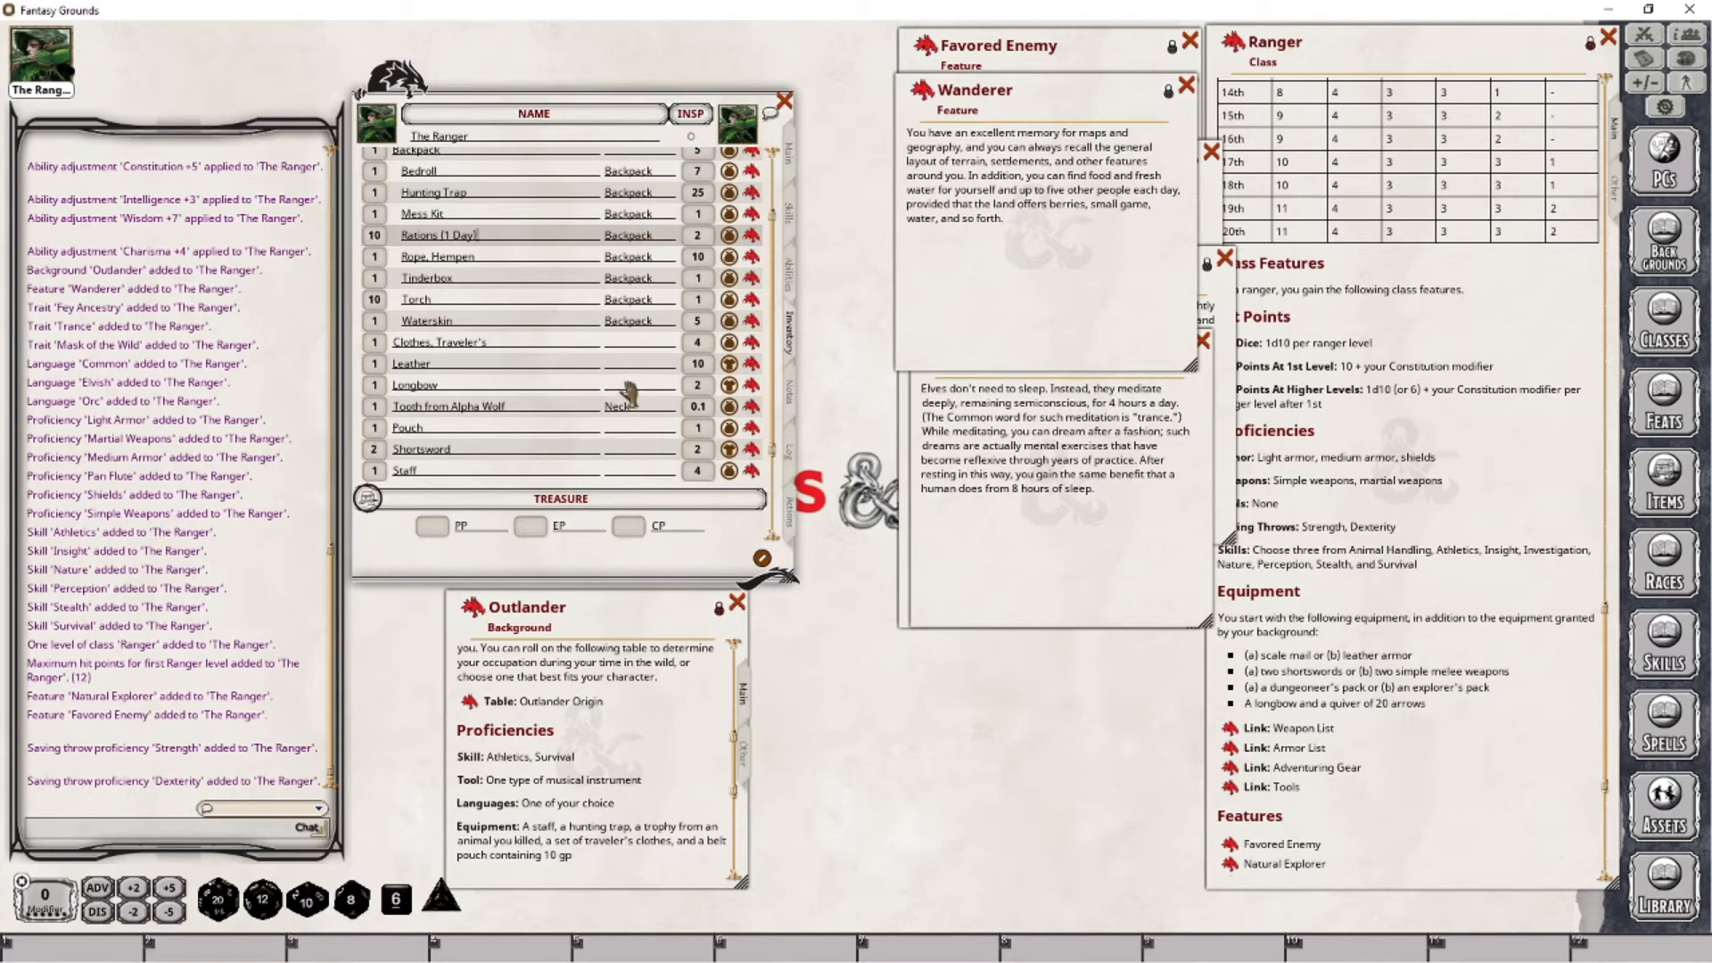
{"action": "left_click", "coordinate": [637, 430]}
{"action": "type", "text": "Belt"}
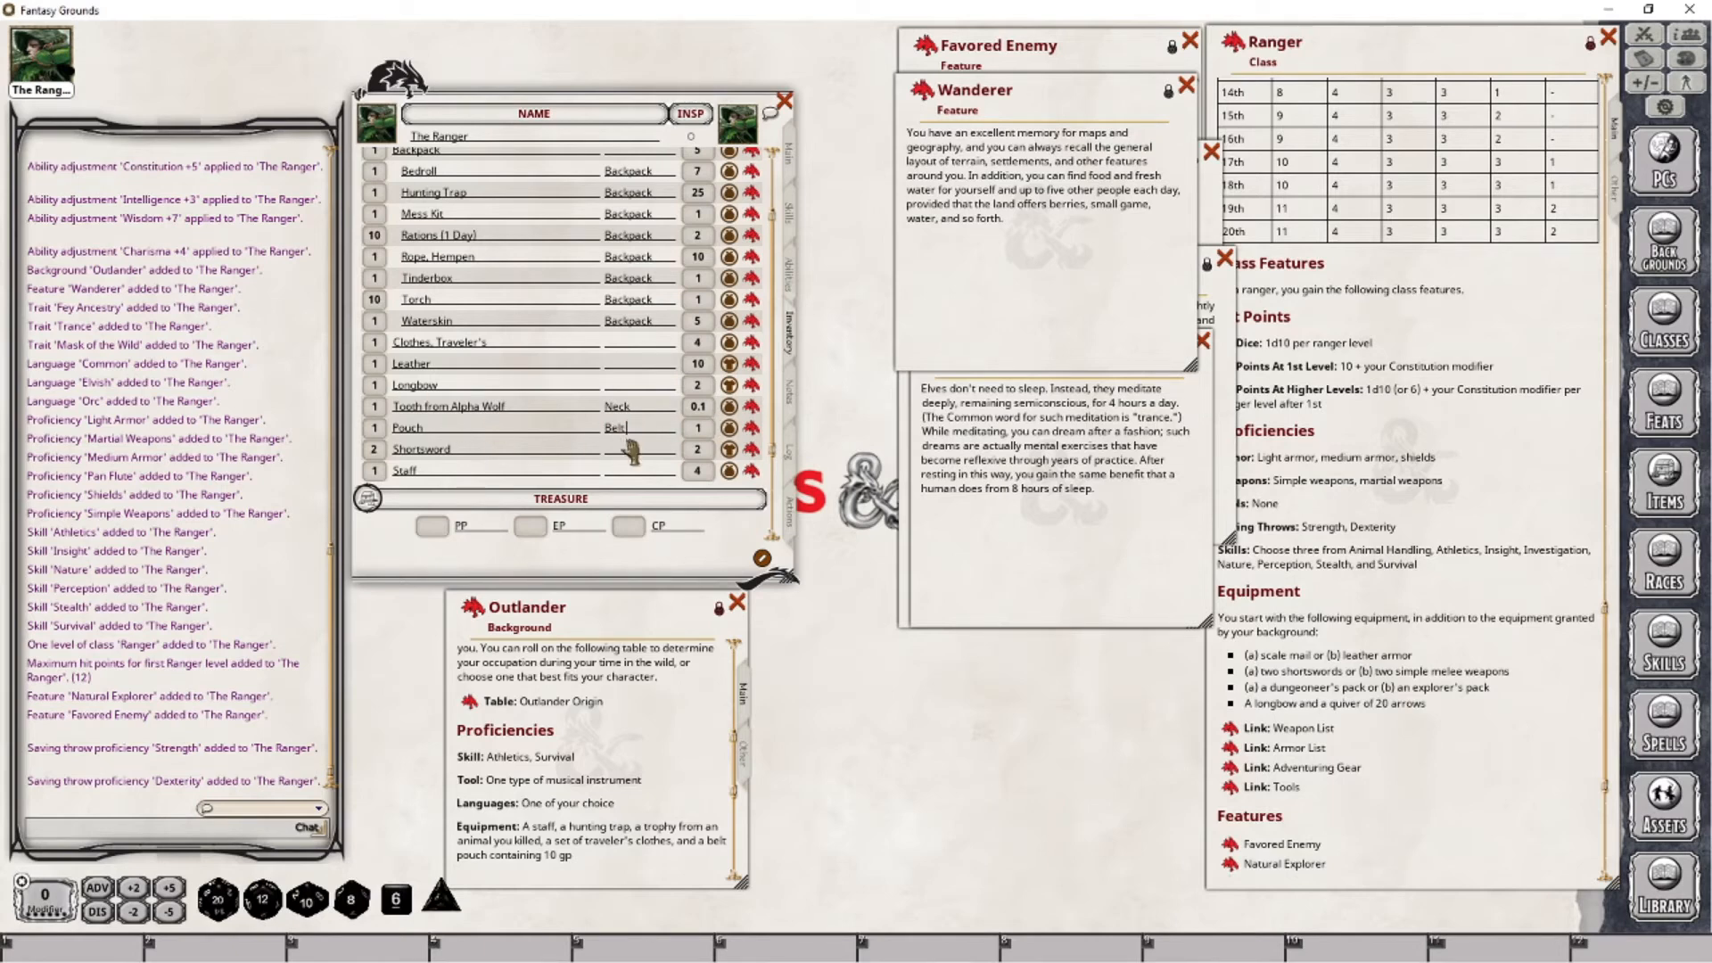
{"action": "left_click", "coordinate": [631, 451]}
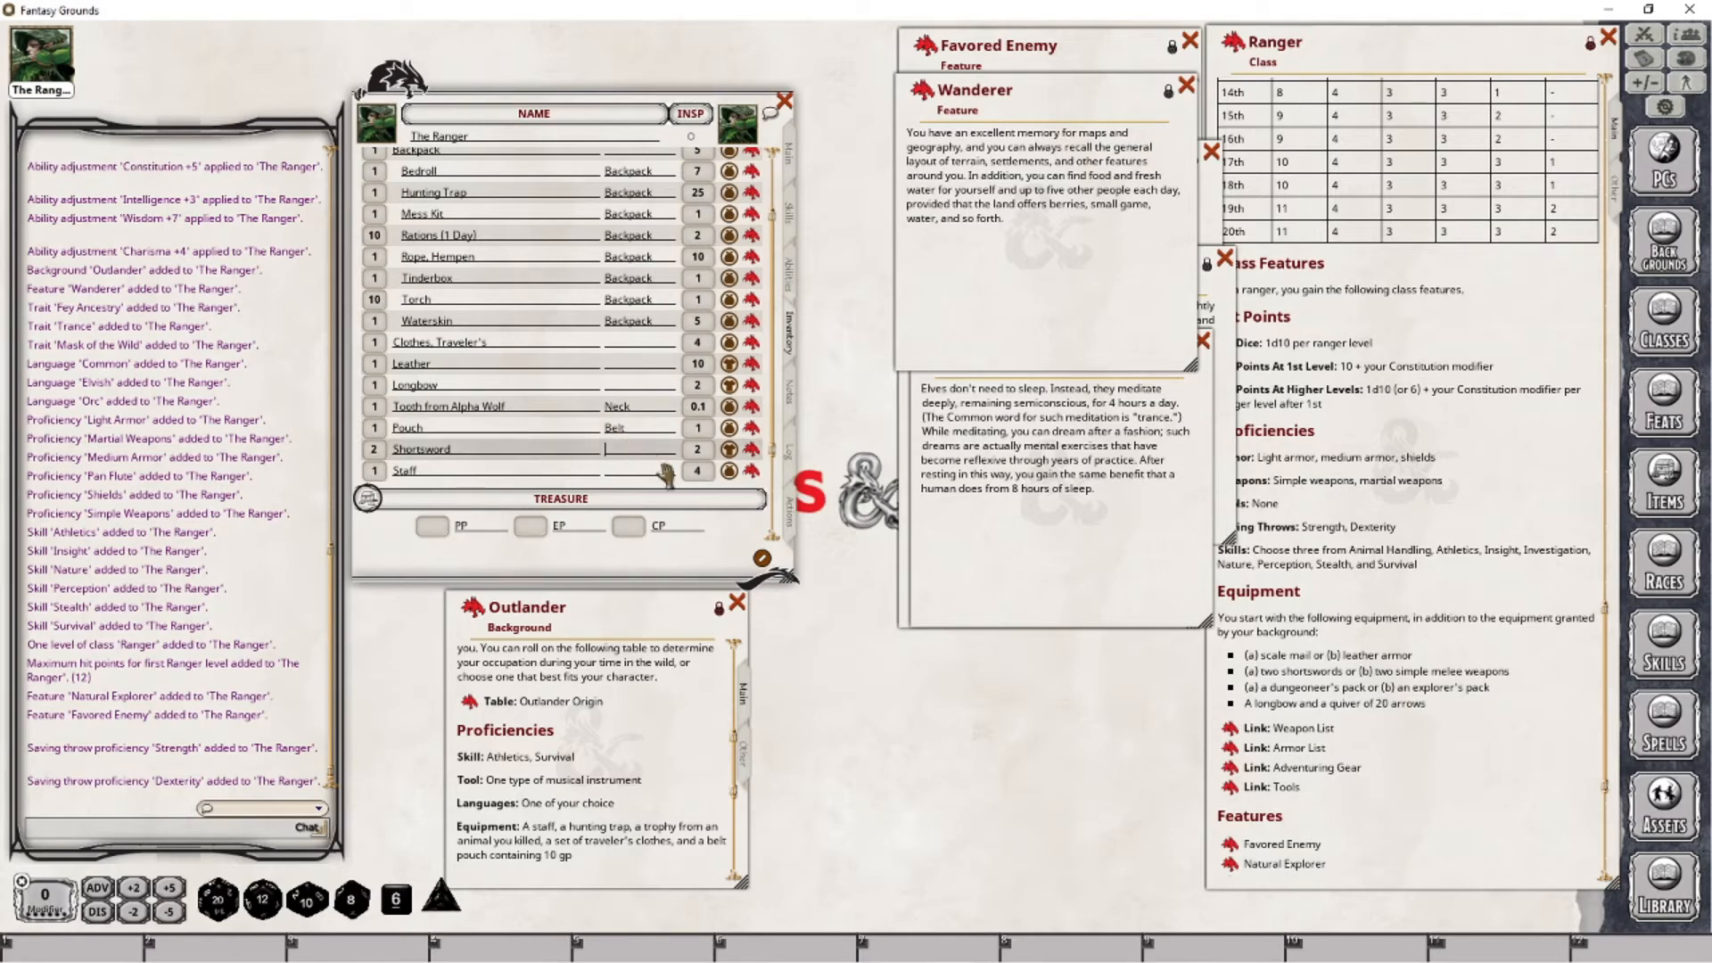
{"action": "type", "text": "Left Sh"}
{"action": "left_click", "coordinate": [620, 473]}
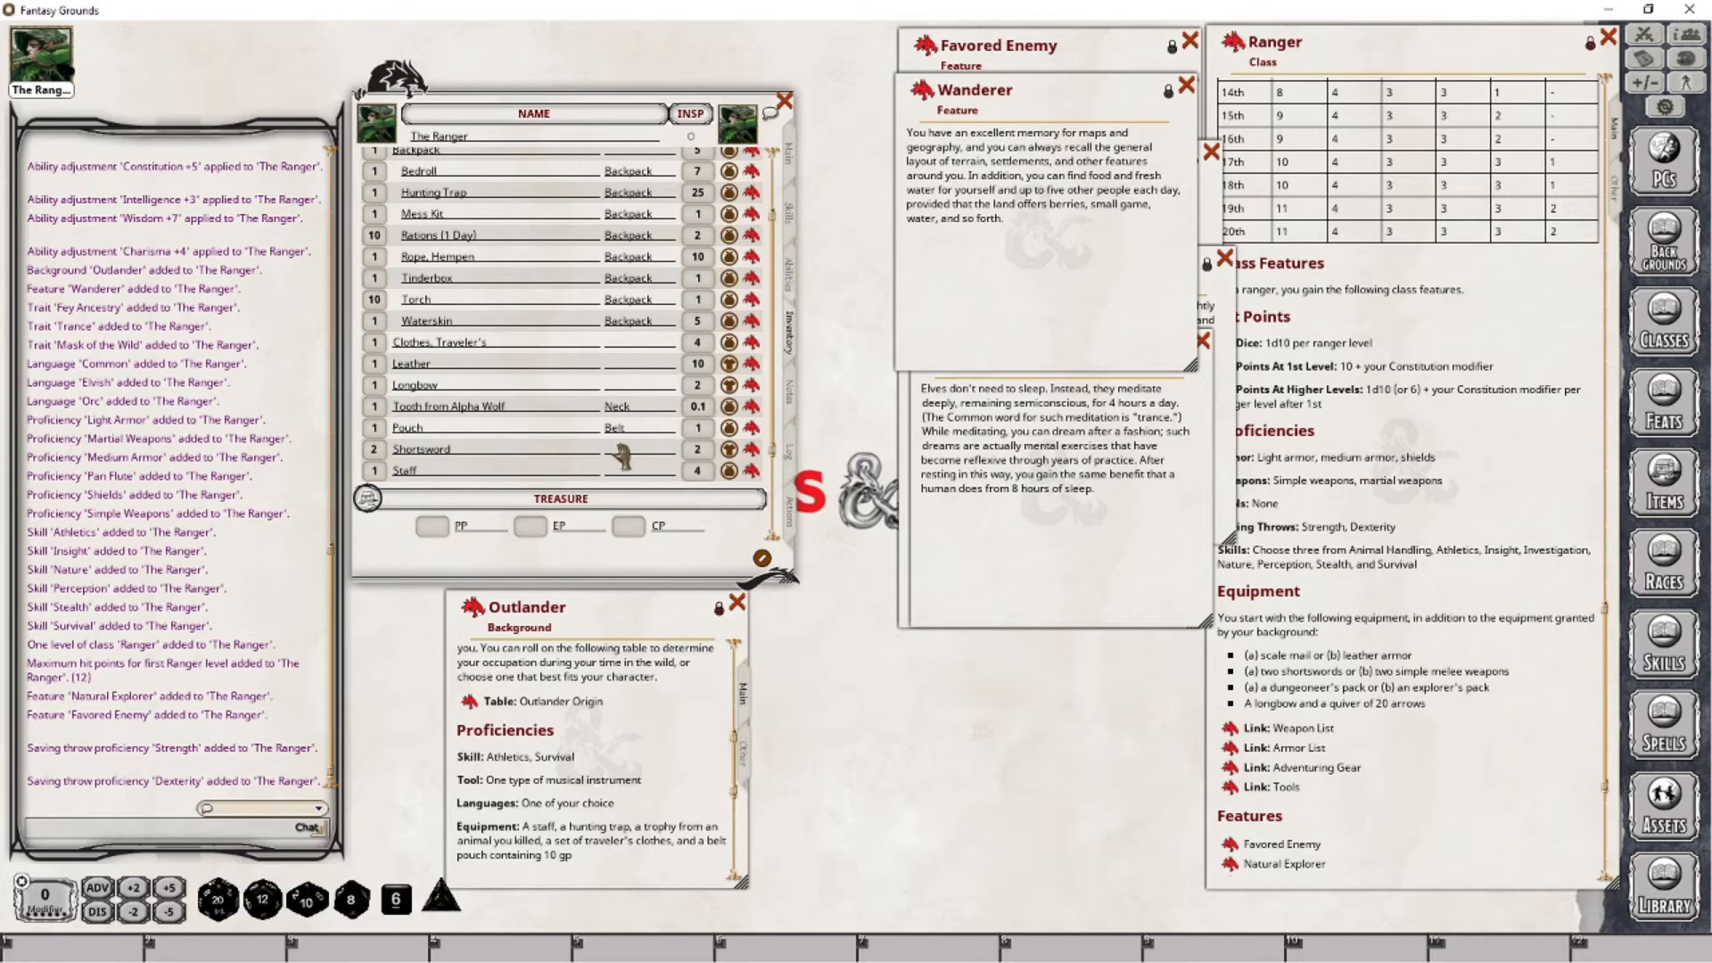
- Set the location of the Arrows (20) to Quiver
{"action": "scroll", "coordinate": [631, 459], "scroll_direction": "up", "scroll_amount": 3}
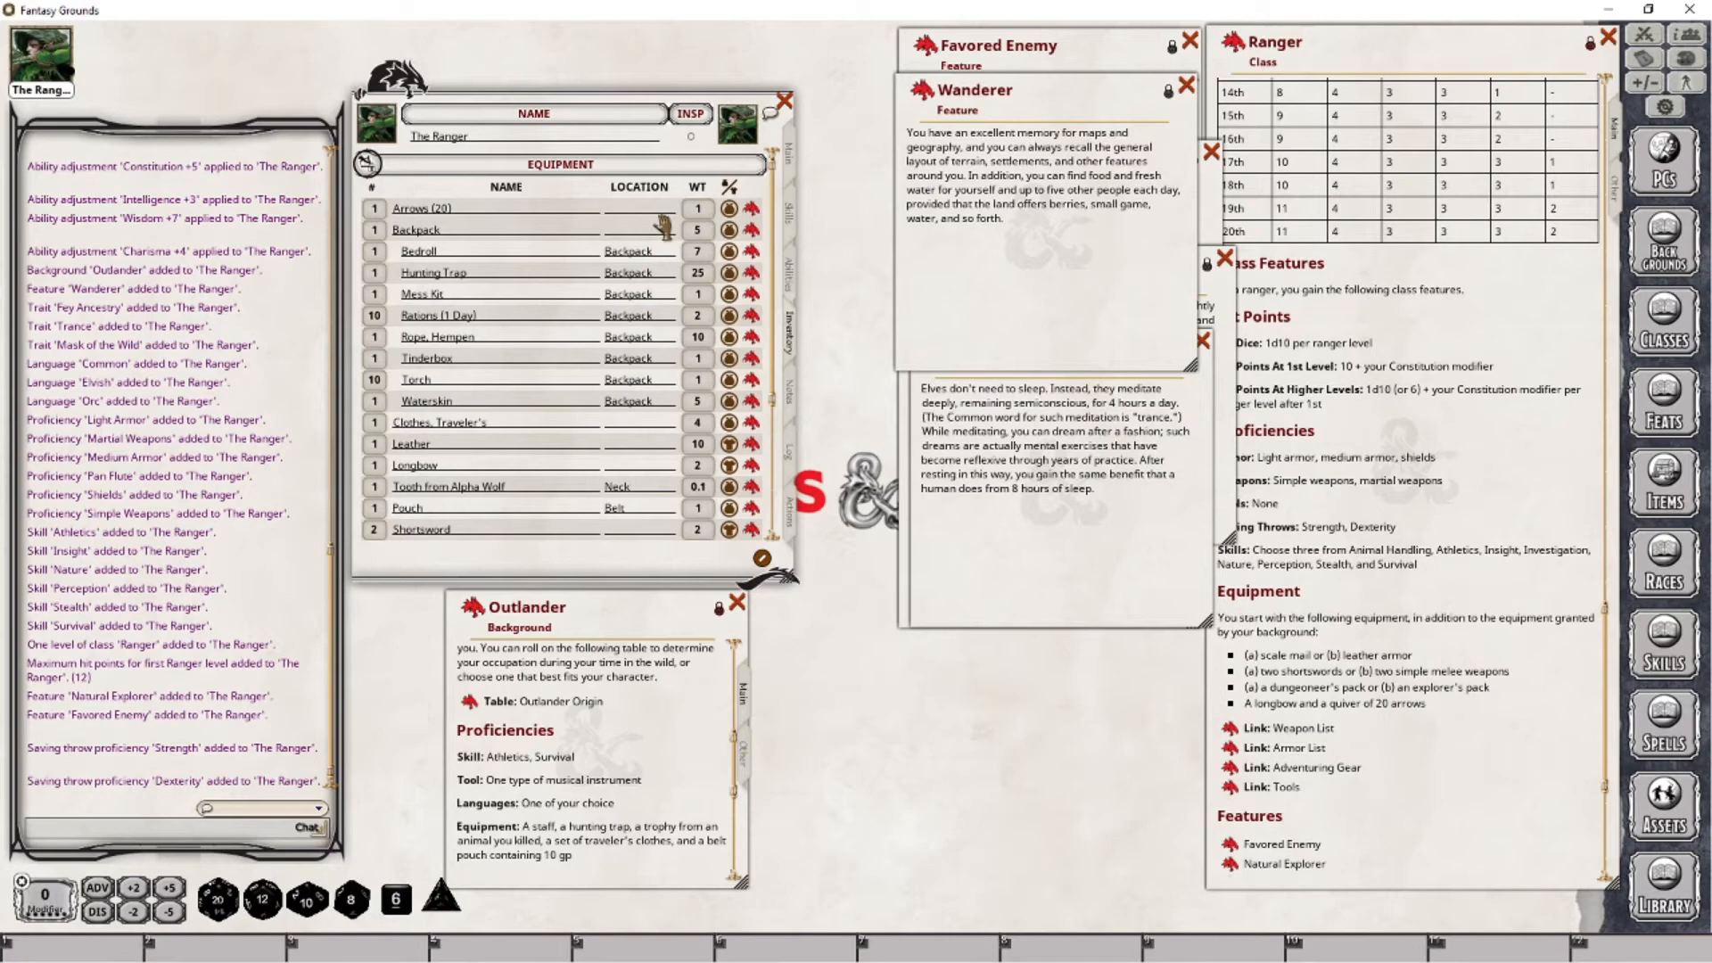
{"action": "type", "text": "Quiver"}
{"action": "key", "text": "Return"}
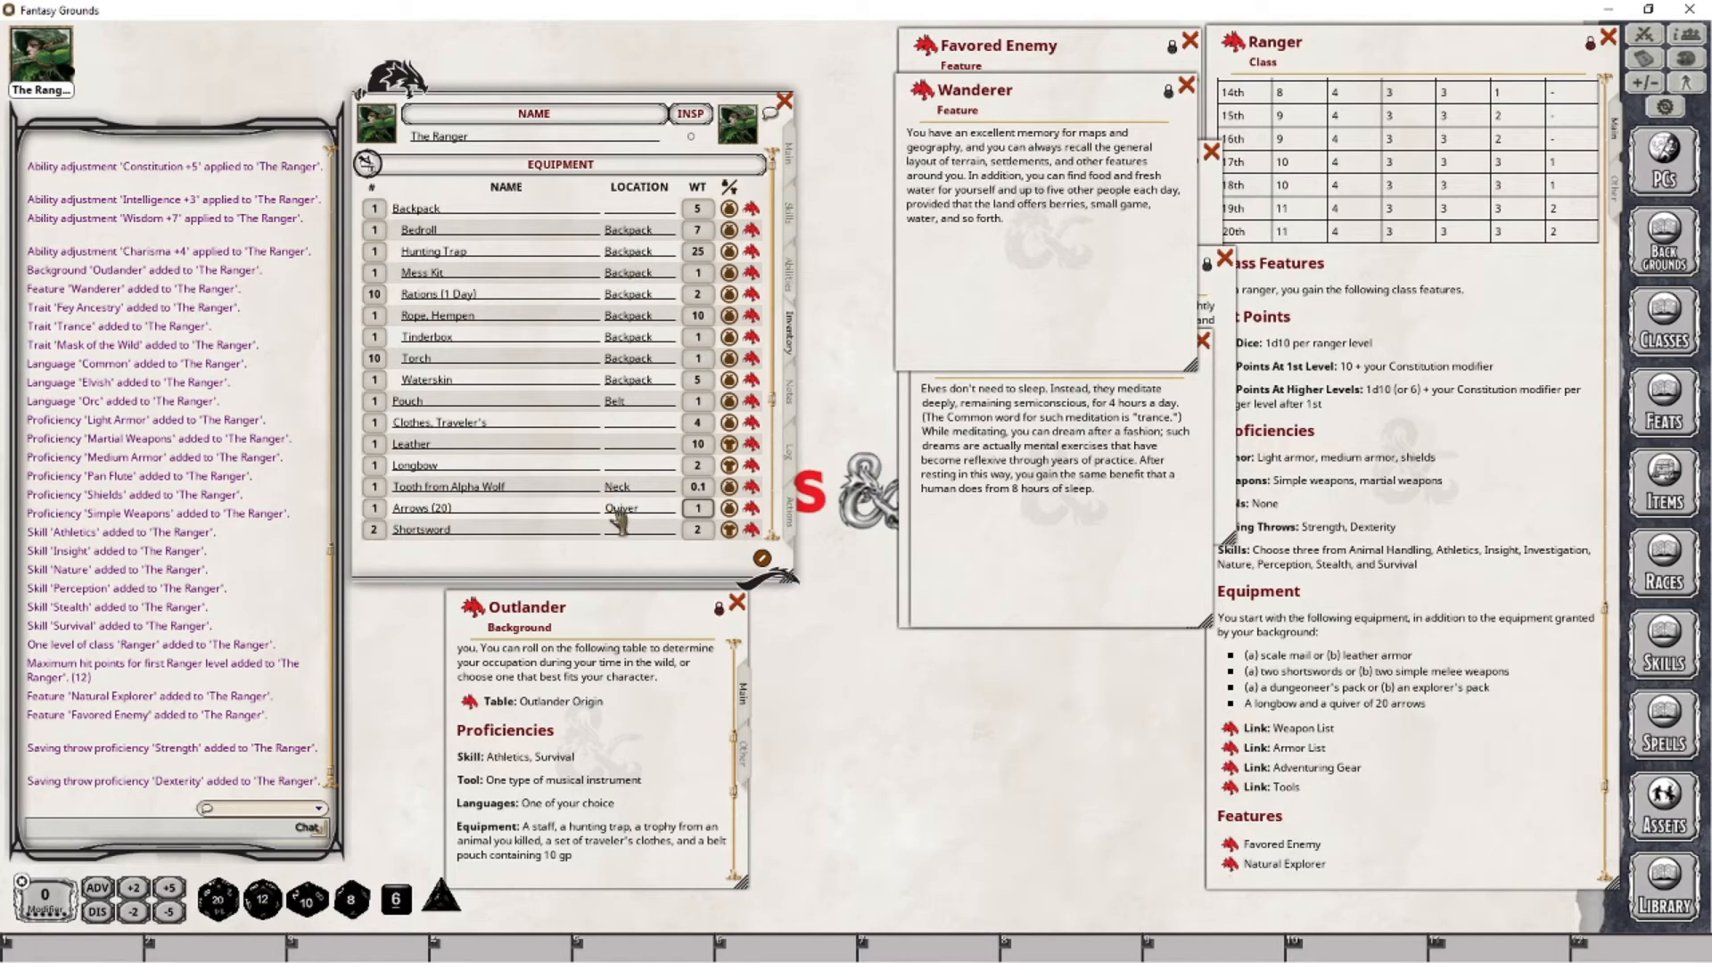
- Examine the character's Longbow and Shortsword attack entries, and return to the inventory
{"action": "scroll", "coordinate": [522, 509], "scroll_direction": "down", "scroll_amount": 3}
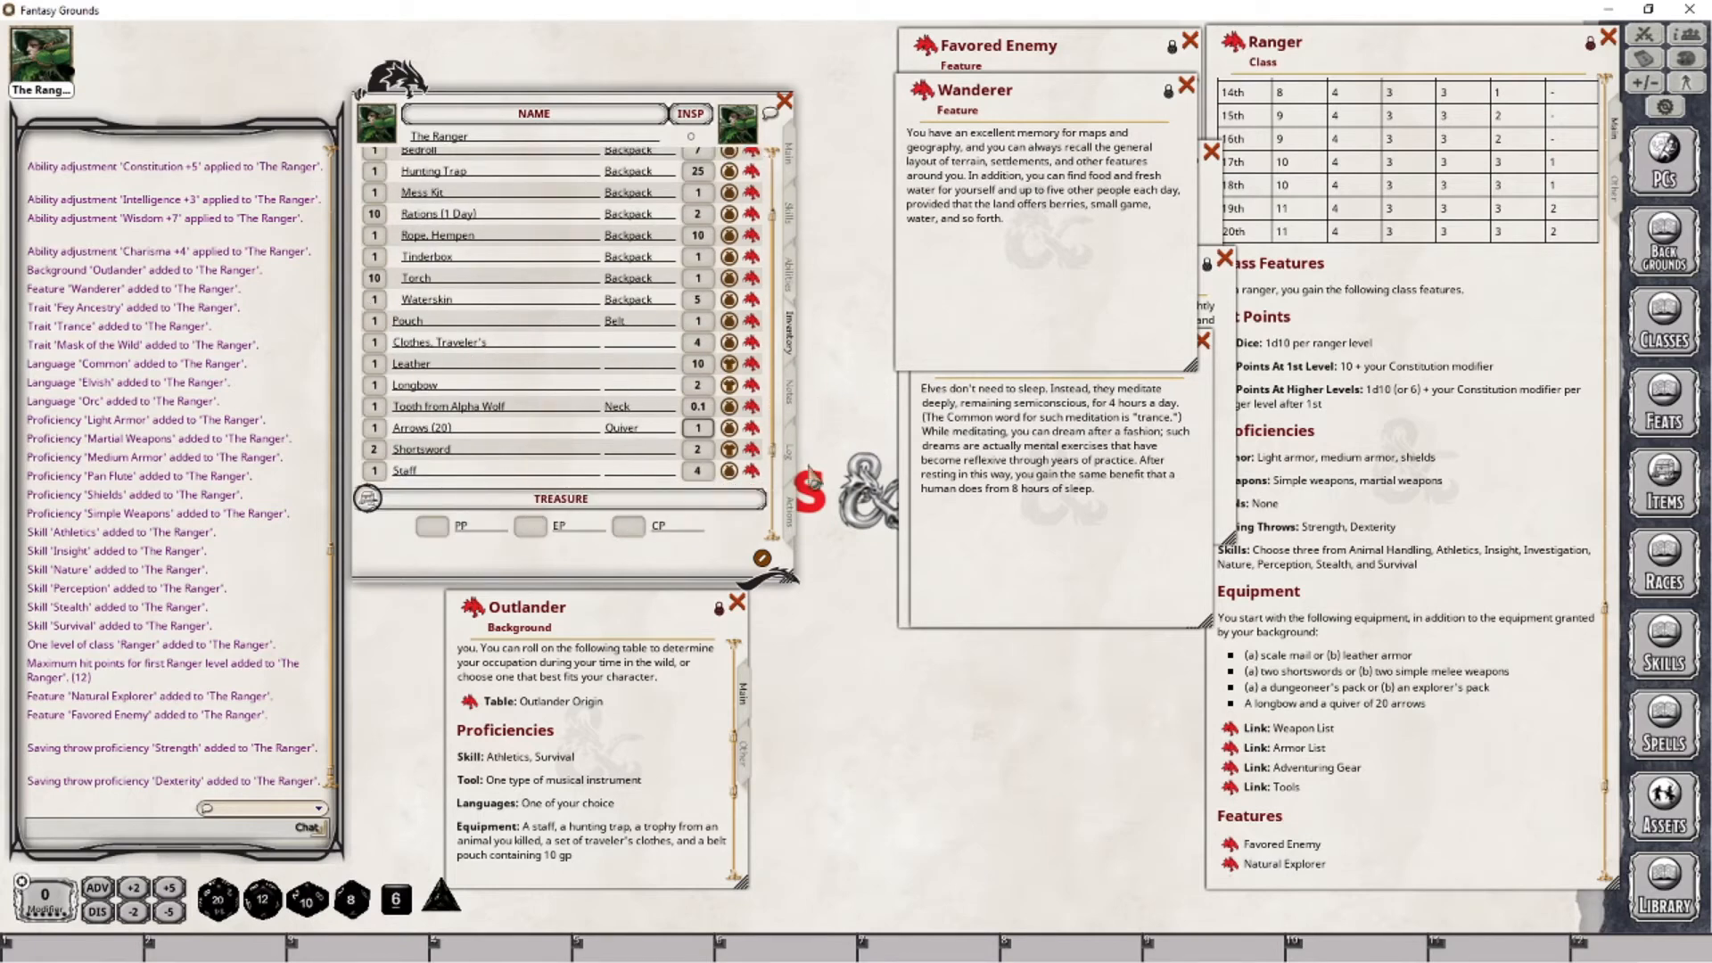
{"action": "left_click", "coordinate": [790, 526]}
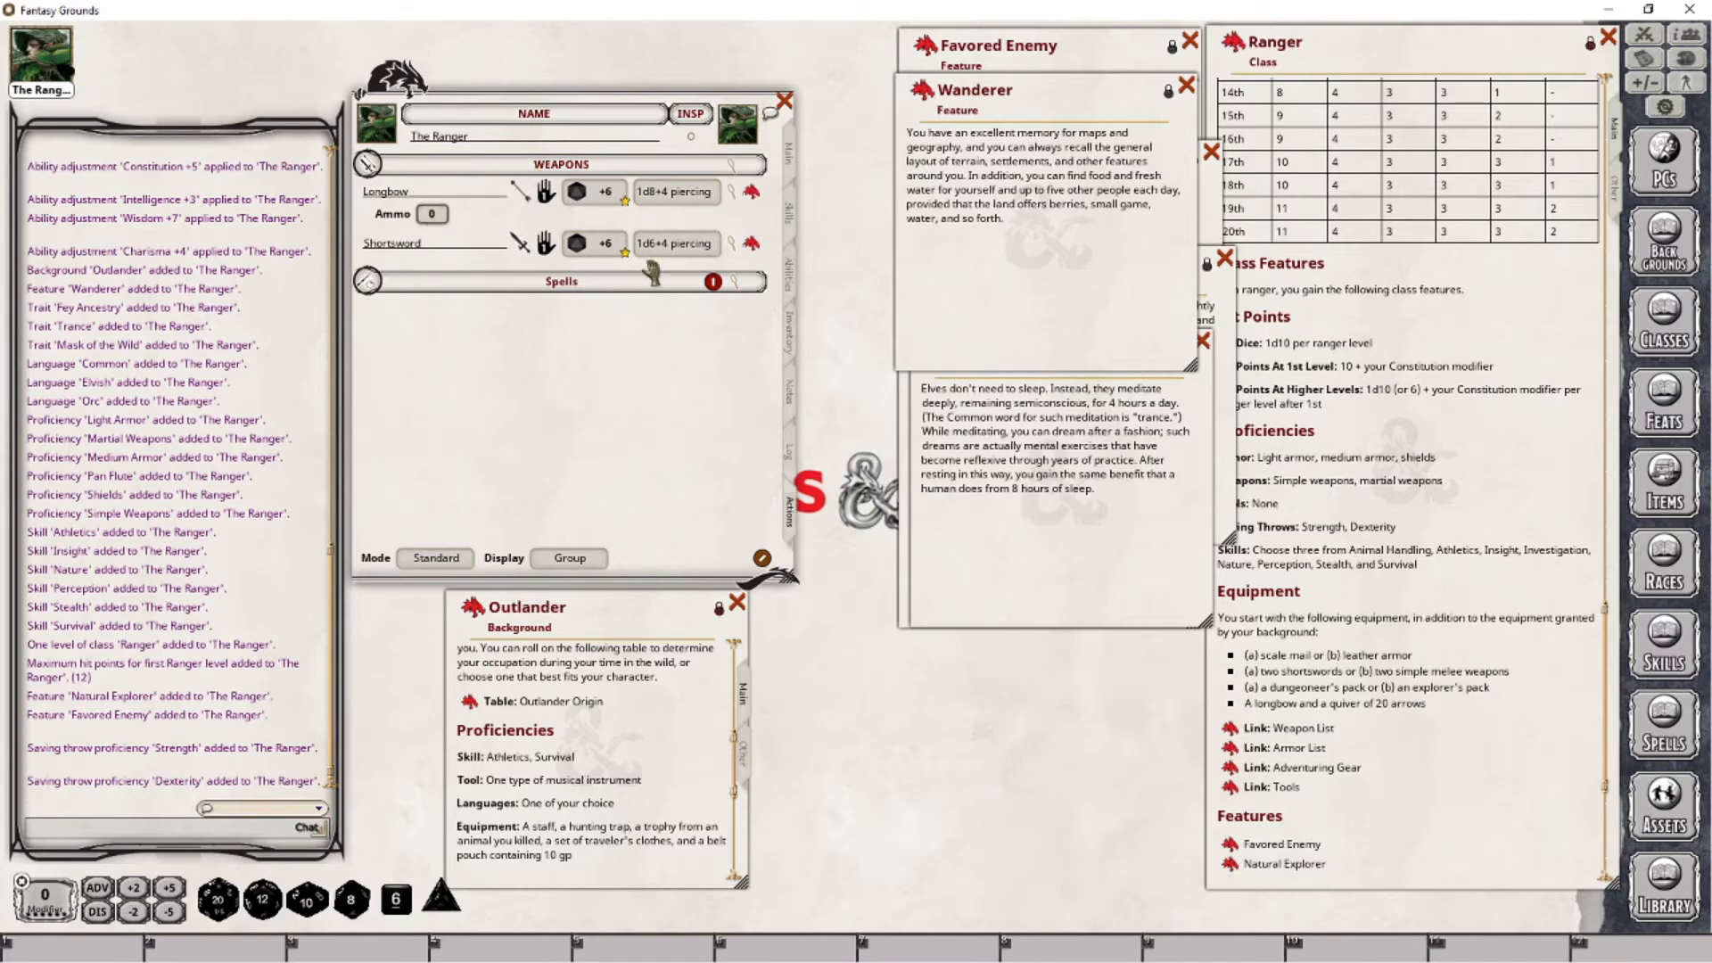
{"action": "left_click", "coordinate": [790, 285]}
{"action": "left_click", "coordinate": [791, 334]}
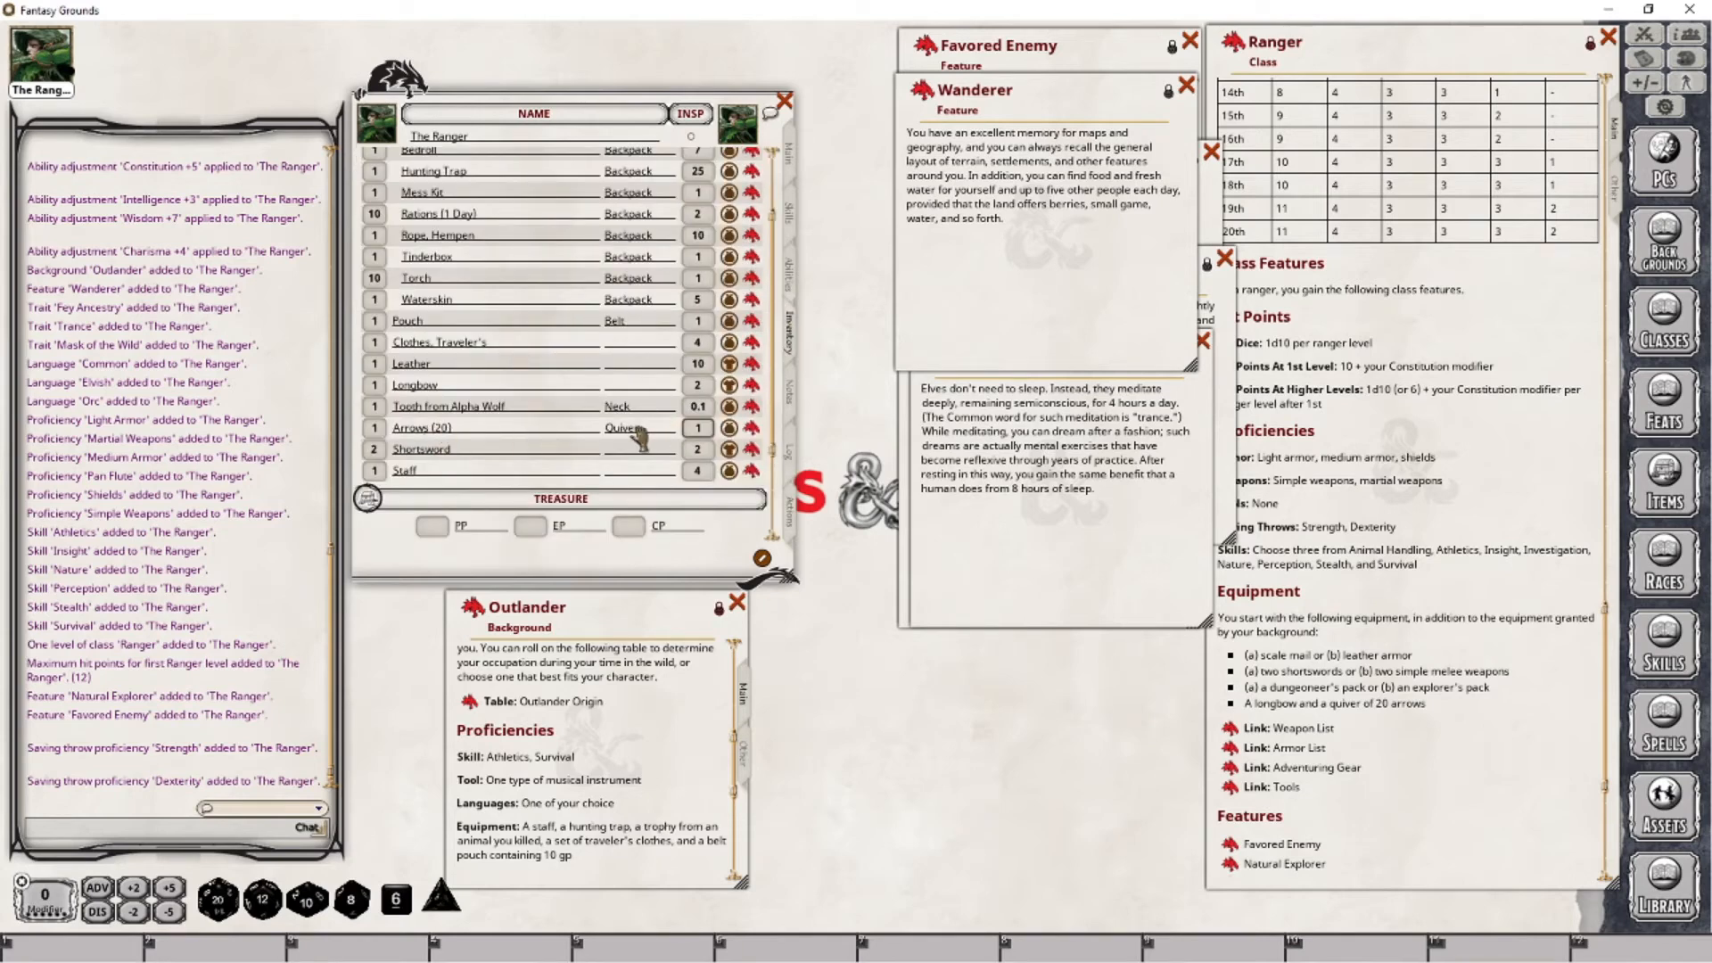
- Set the Longbow's ammo to 20 in its attack entry and change its hand setting
{"action": "left_click", "coordinate": [789, 512]}
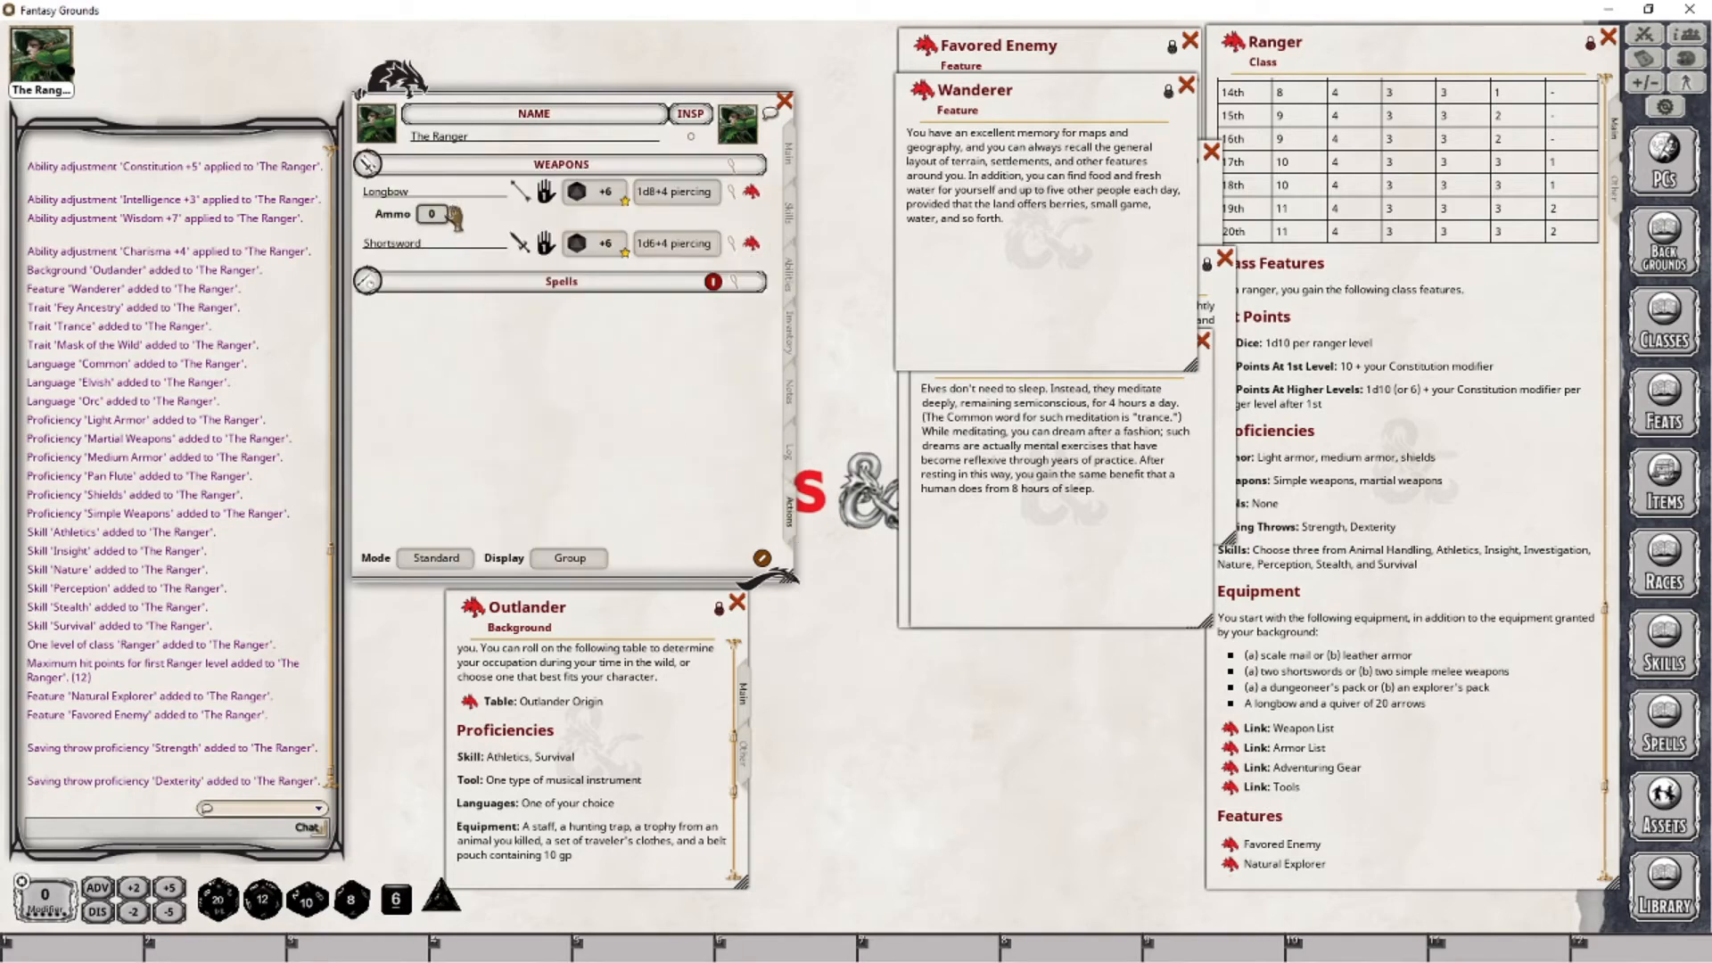
{"action": "type", "text": "20"}
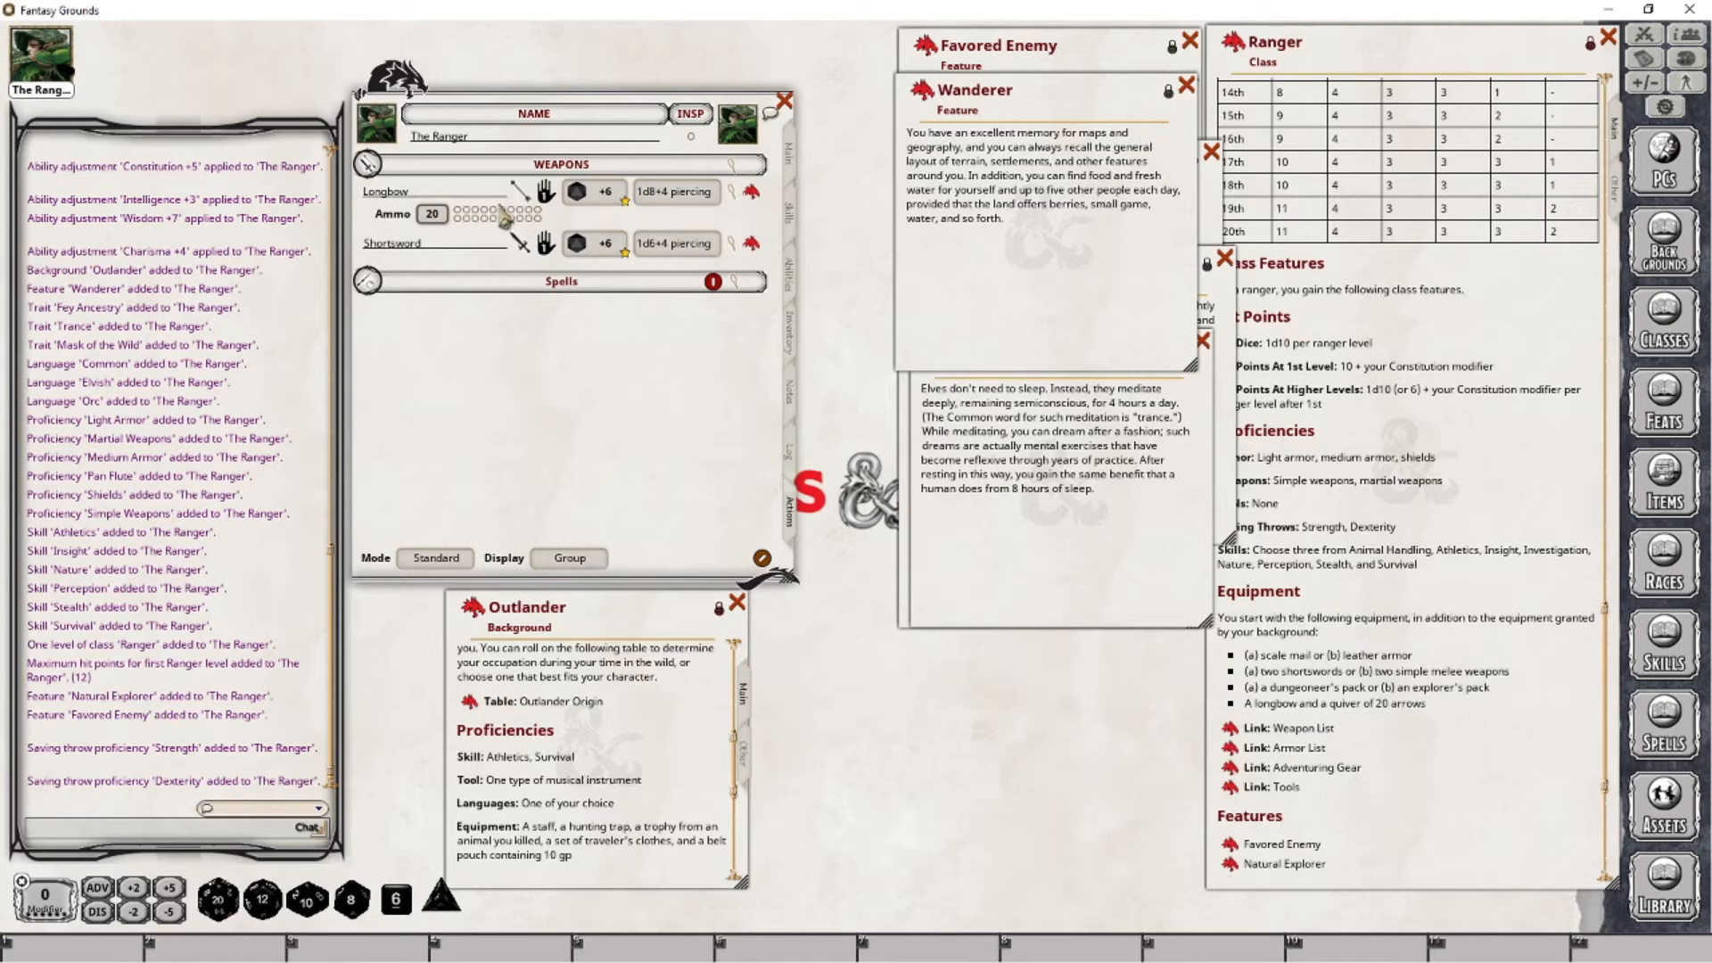
{"action": "left_click", "coordinate": [548, 198]}
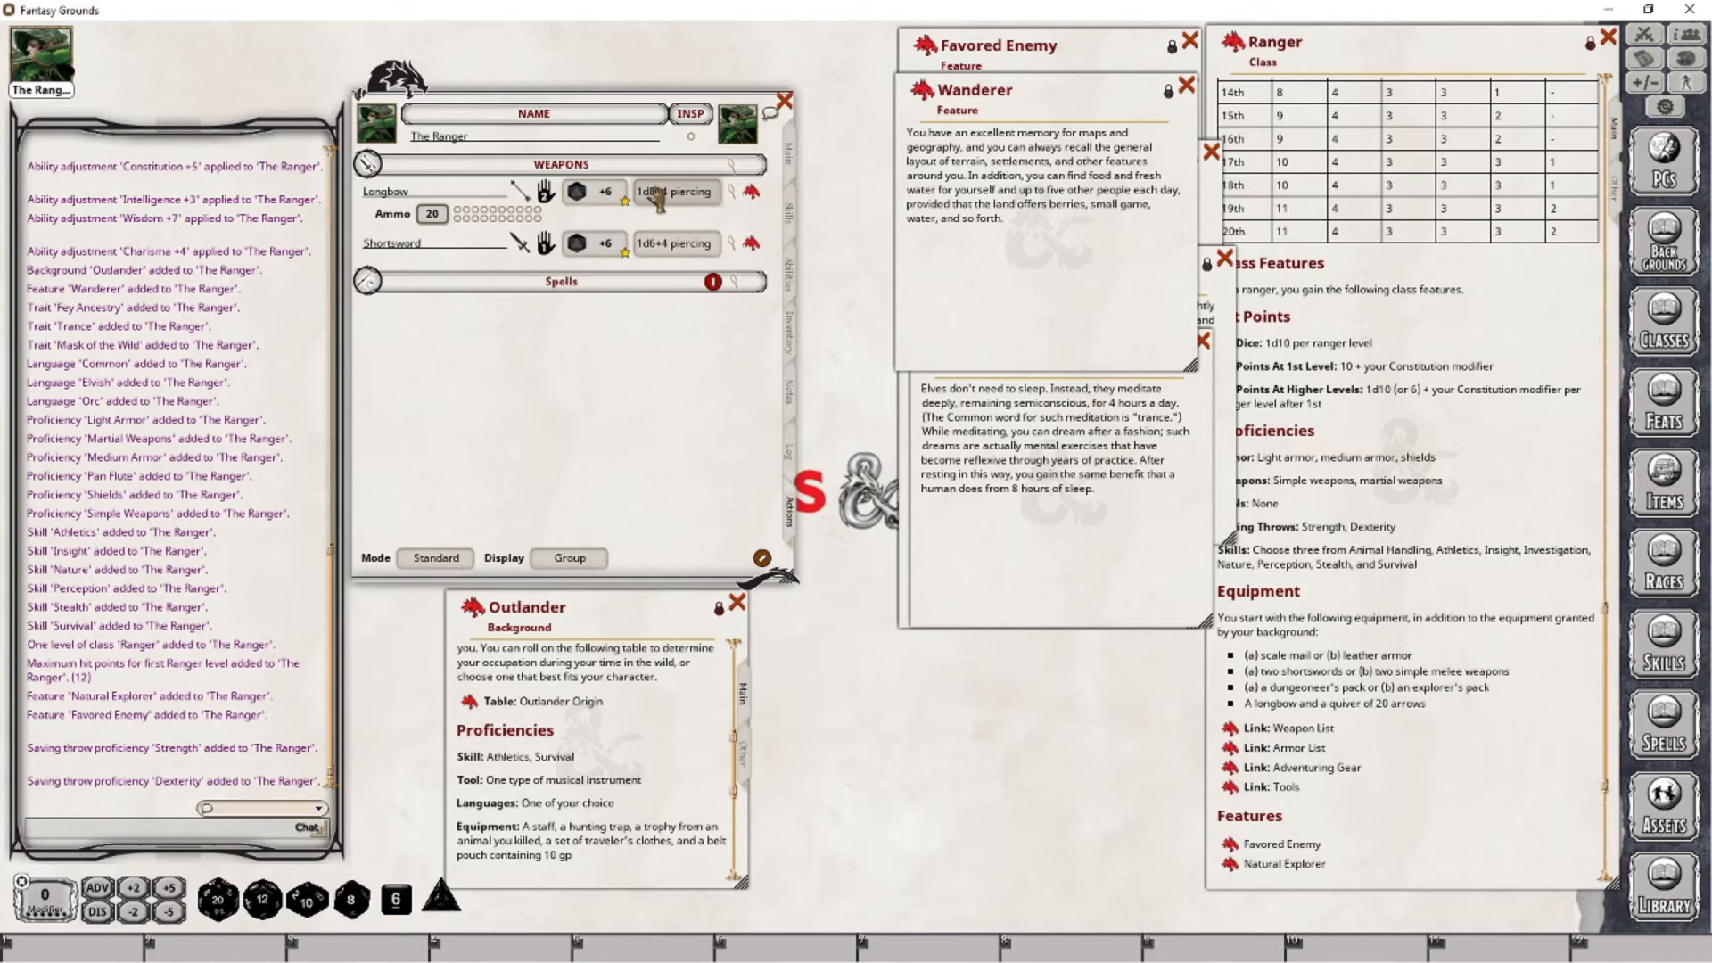
- Examine the Shortsword's item details from its attack entry and close them
{"action": "left_click", "coordinate": [752, 244]}
{"action": "left_click_drag", "start_coordinate": [820, 356], "coordinate": [927, 310]}
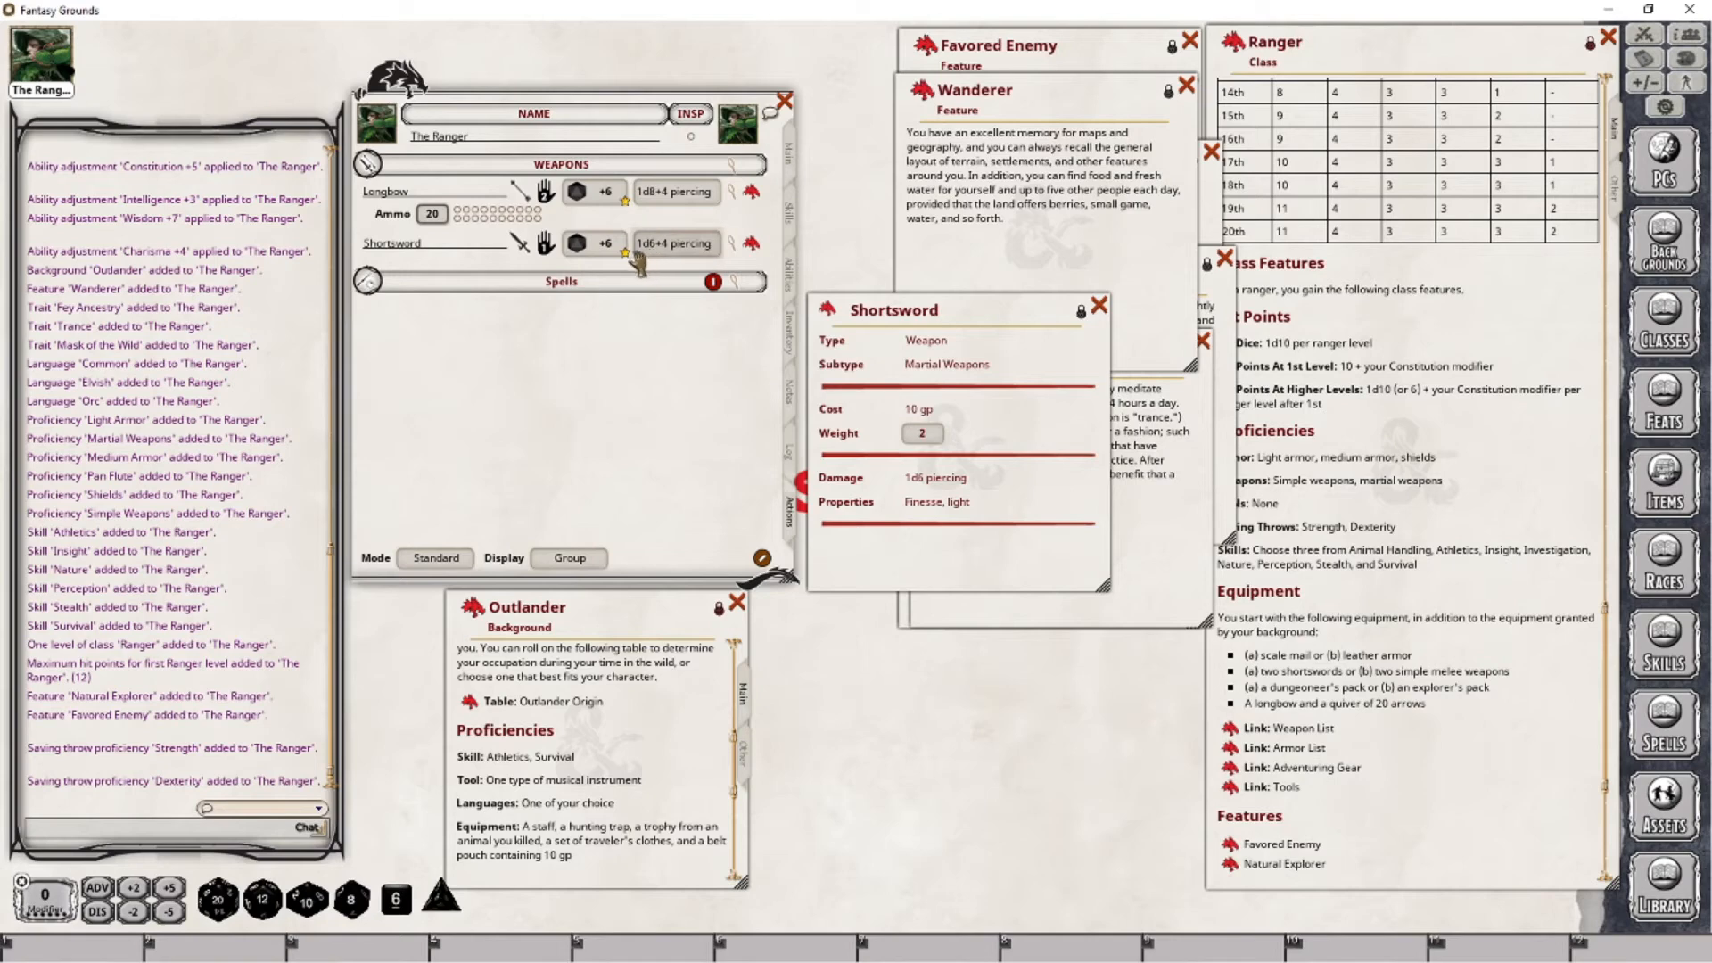
{"action": "left_click", "coordinate": [1100, 309]}
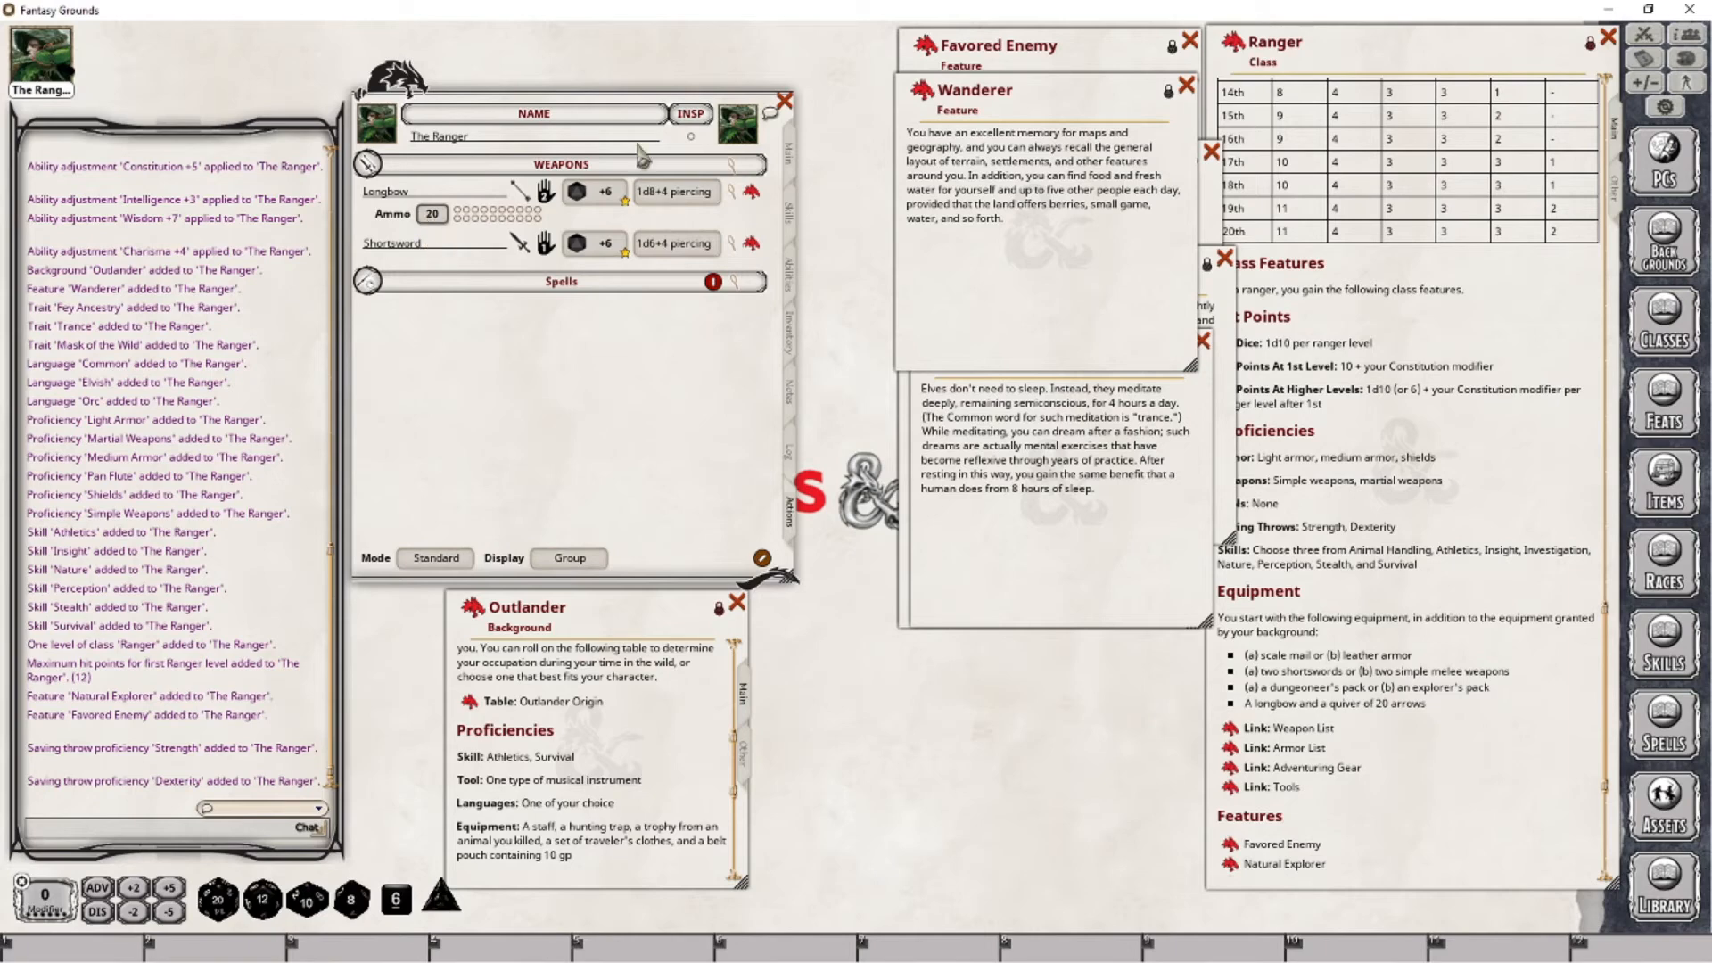
- Rename the Shortsword in the inventory as "Shortsword (Primary)"
{"action": "left_click", "coordinate": [791, 335]}
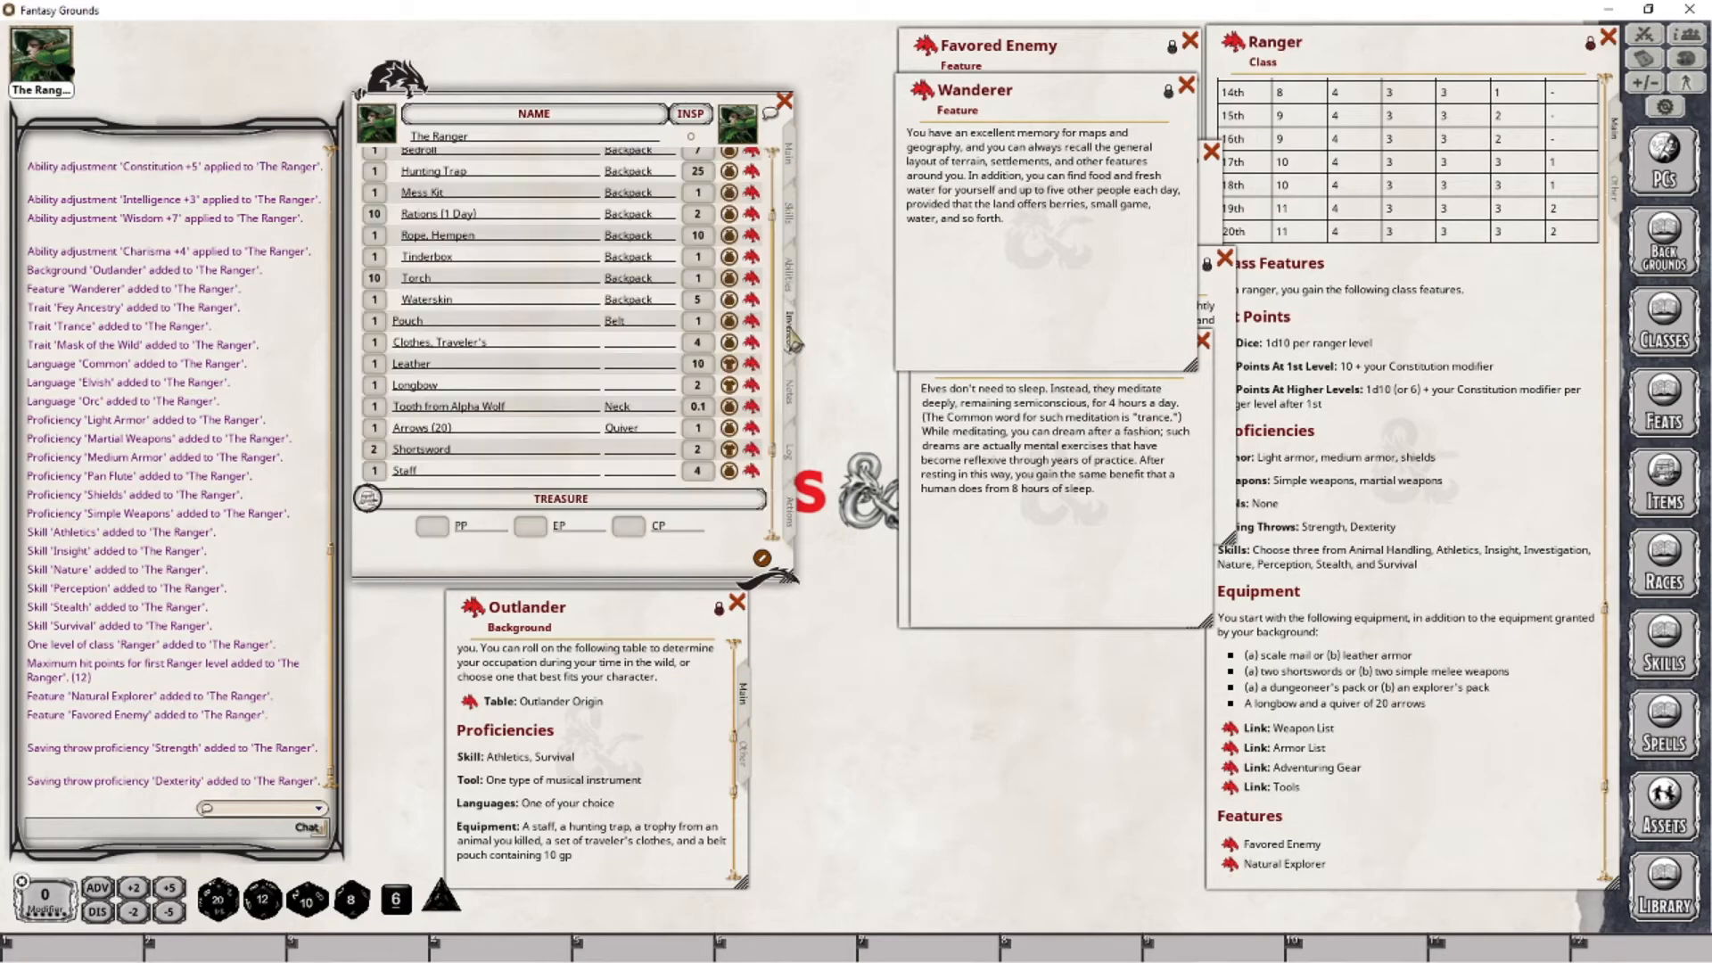
{"action": "left_click", "coordinate": [480, 451]}
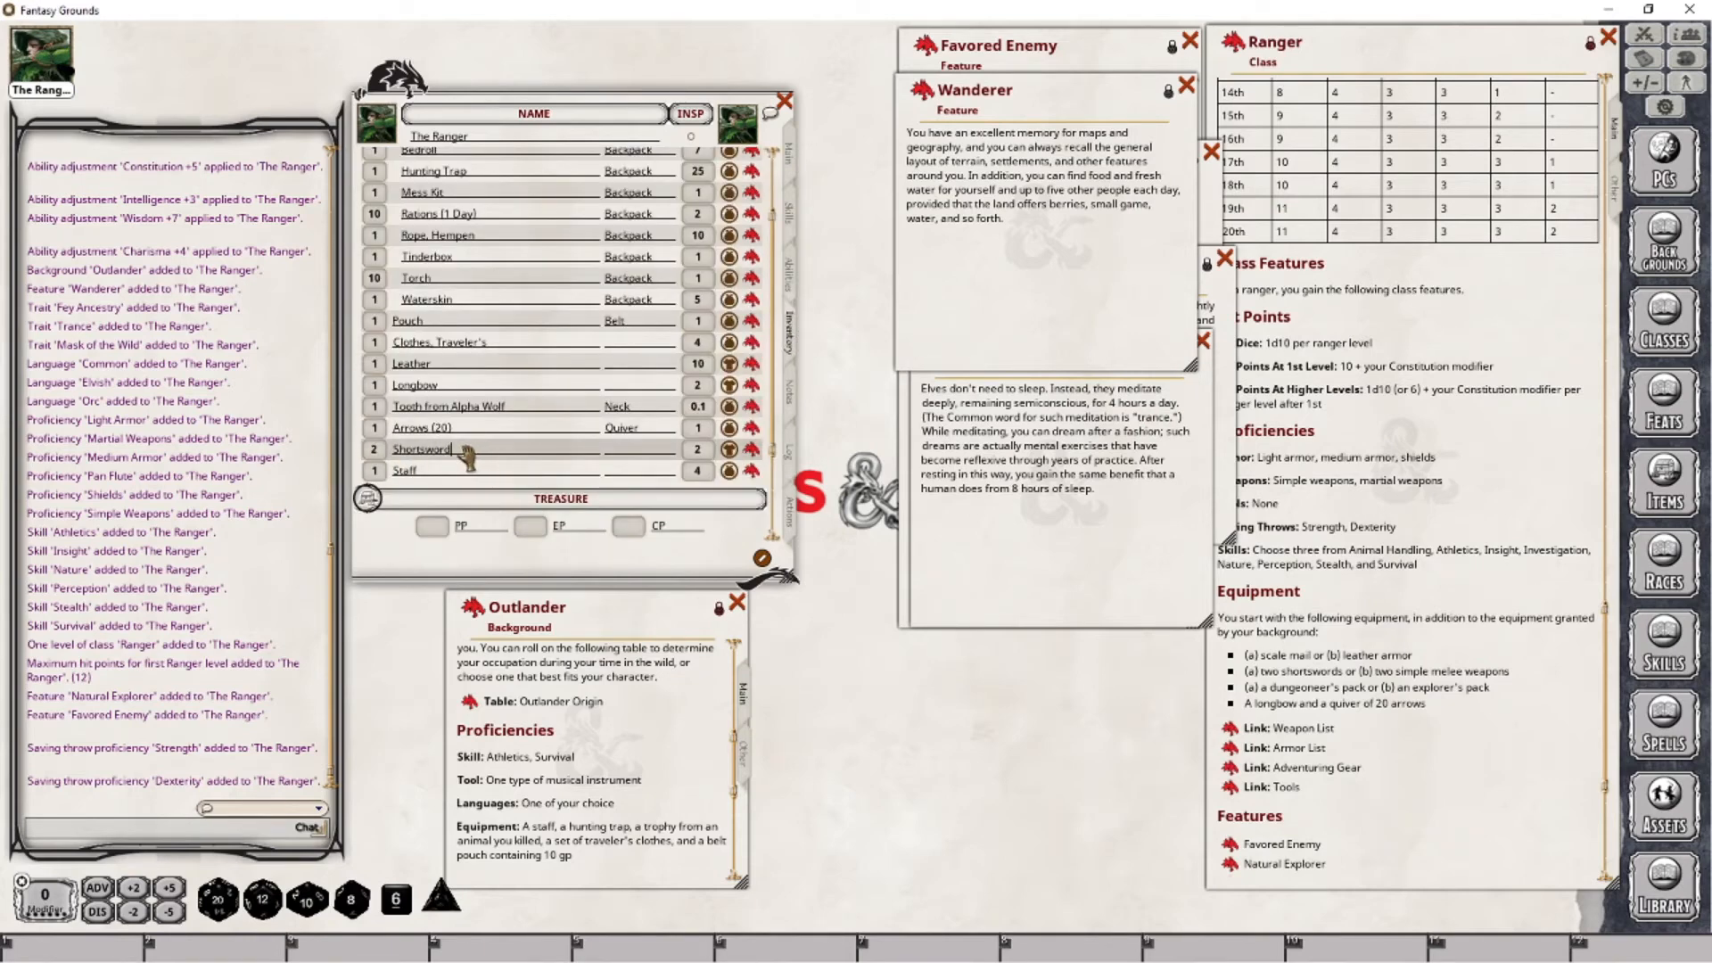
{"action": "key", "text": "shift"}
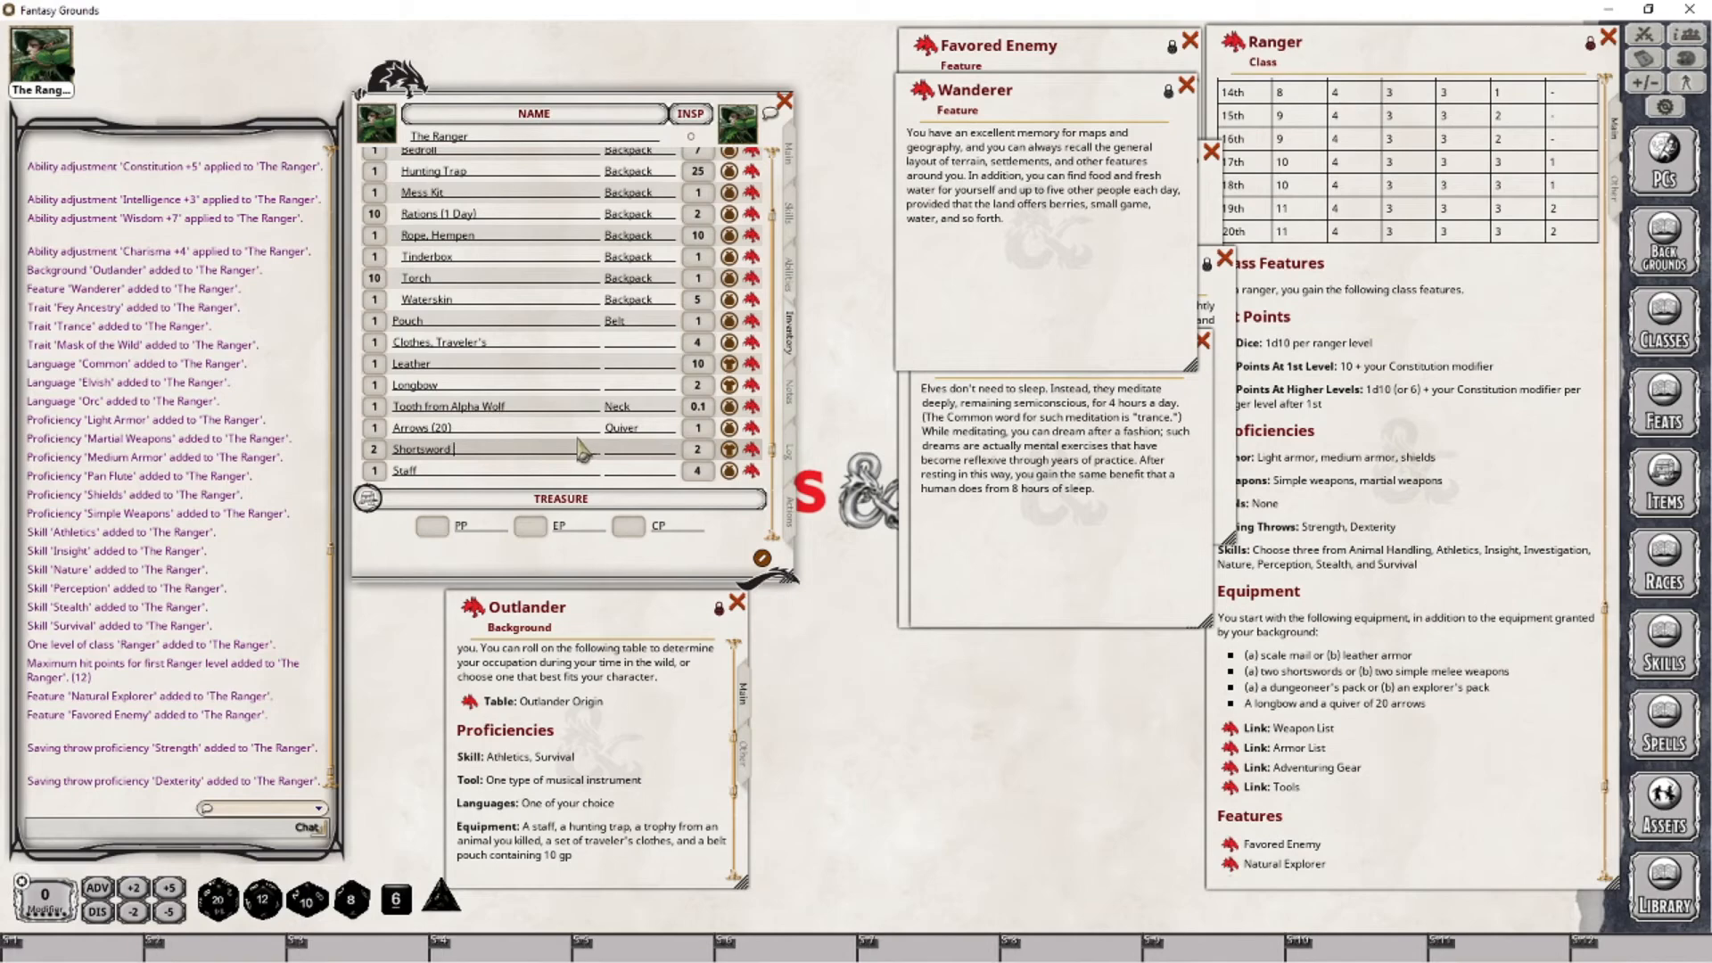
{"action": "type", "text": "Primary"}
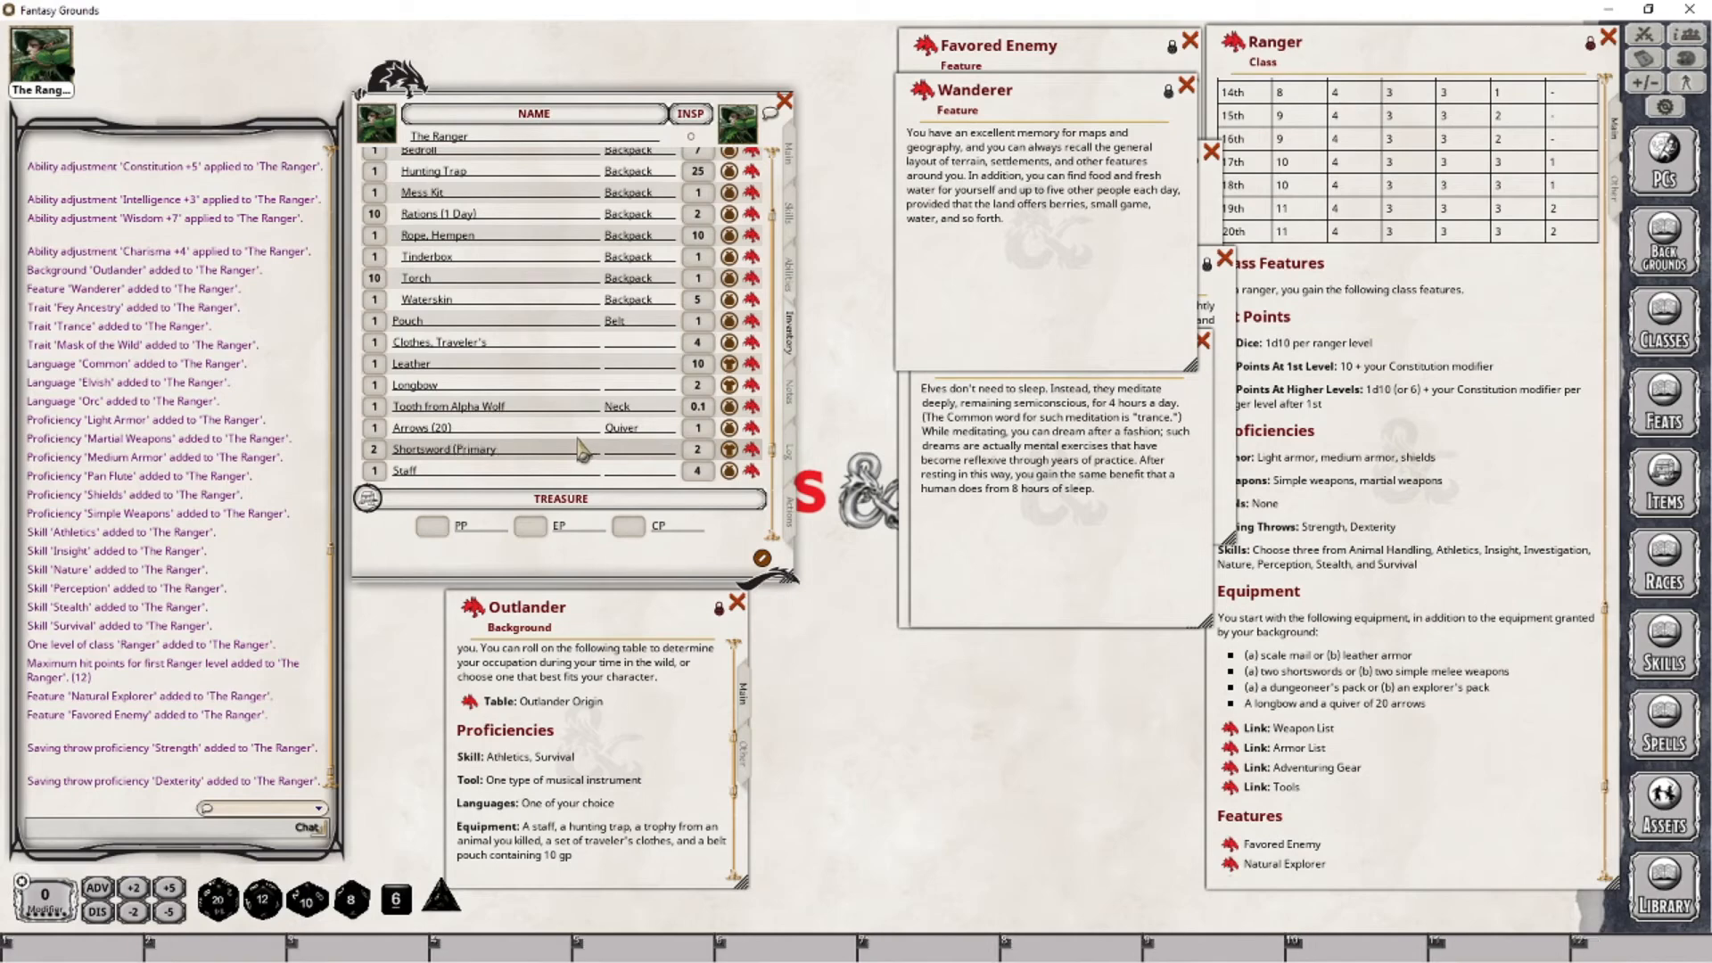
{"action": "type", "text": ")"}
- Check the item details of Shortsword (Primary) and set its inventory quantity to 1
{"action": "left_click", "coordinate": [374, 451]}
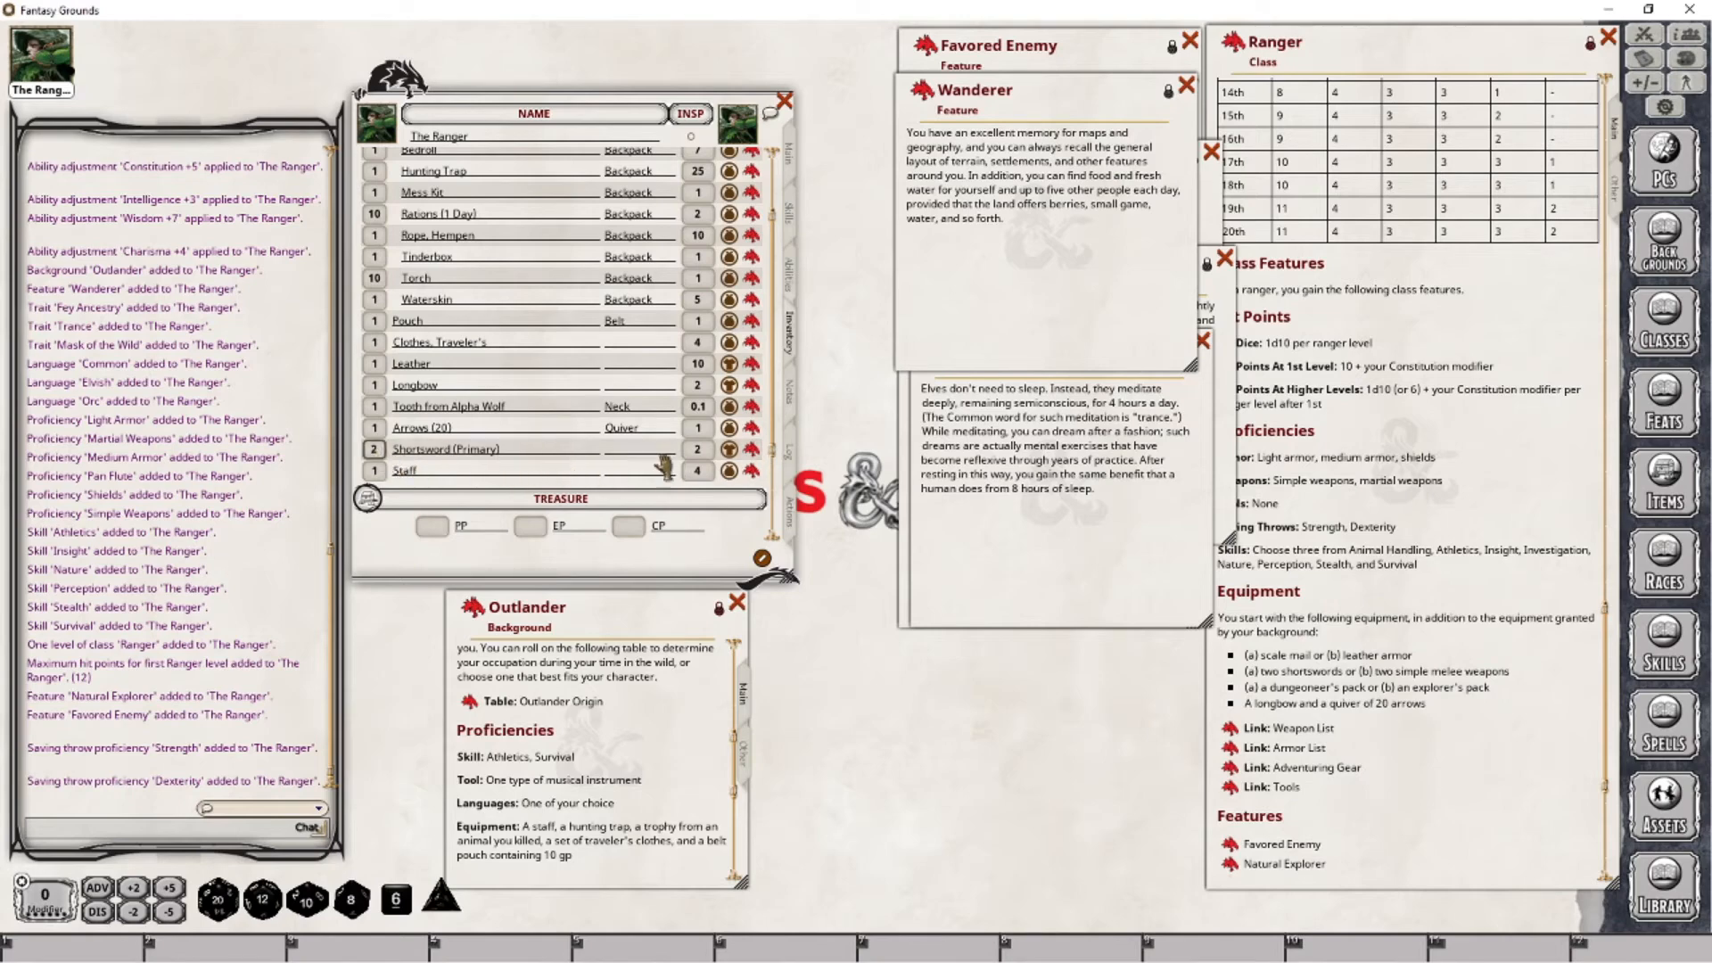
{"action": "left_click", "coordinate": [752, 449]}
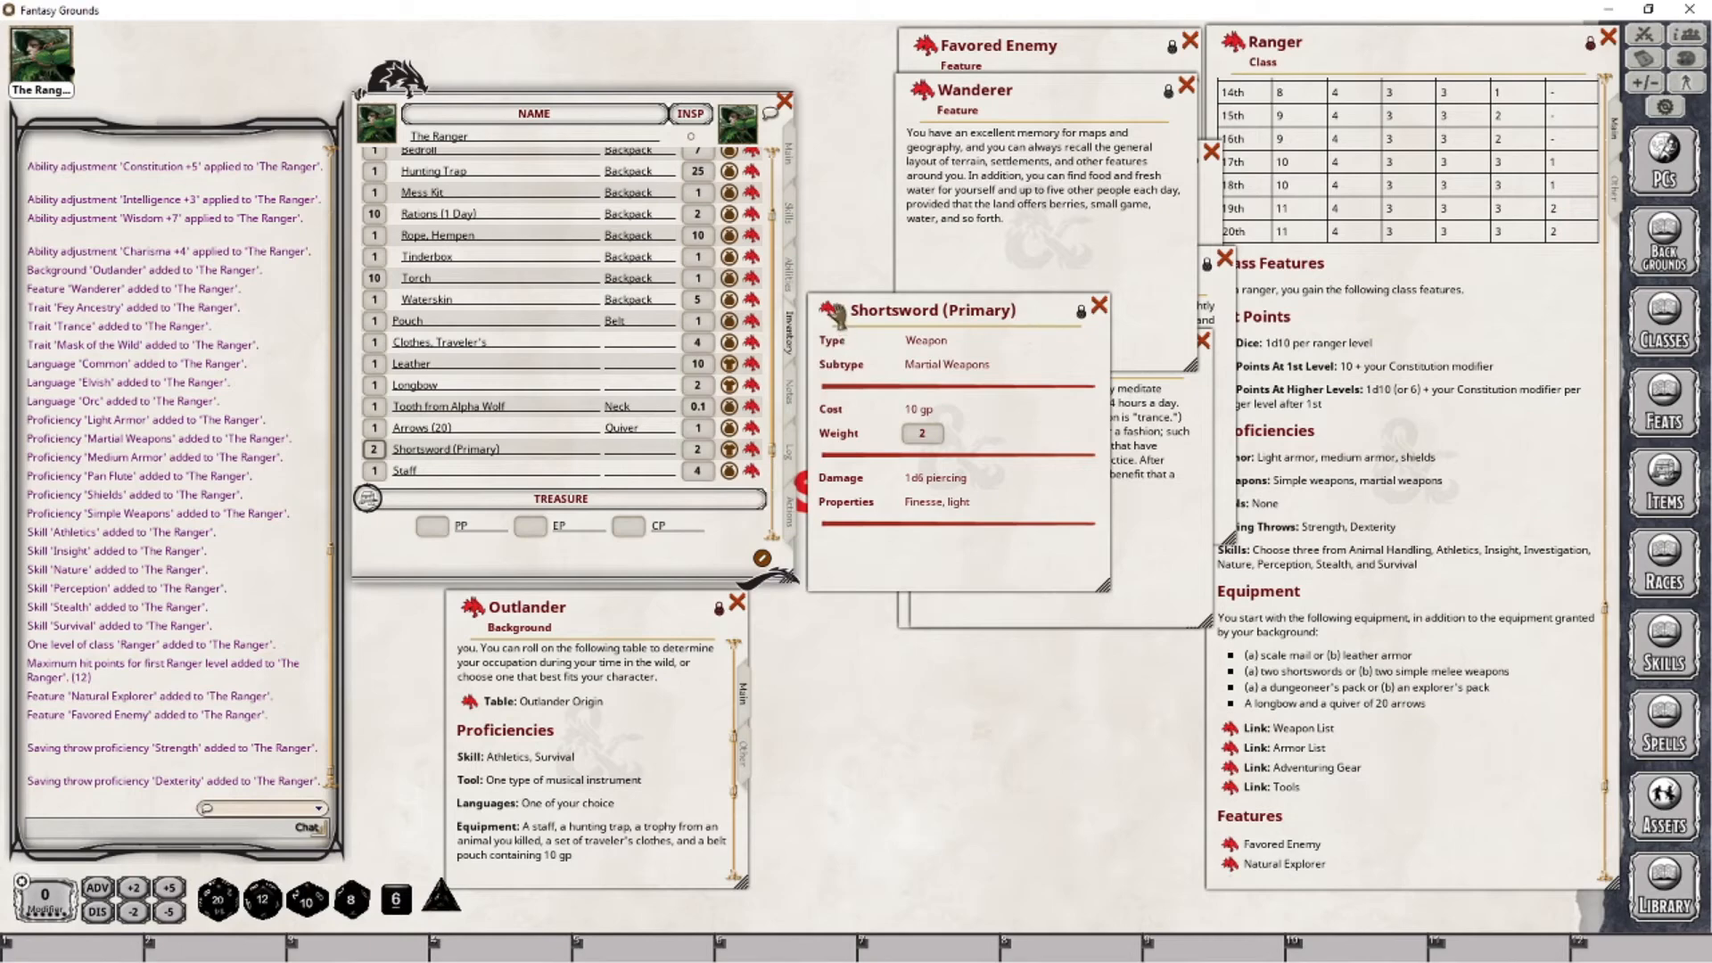
{"action": "scroll", "coordinate": [562, 392], "scroll_direction": "down", "scroll_amount": 3}
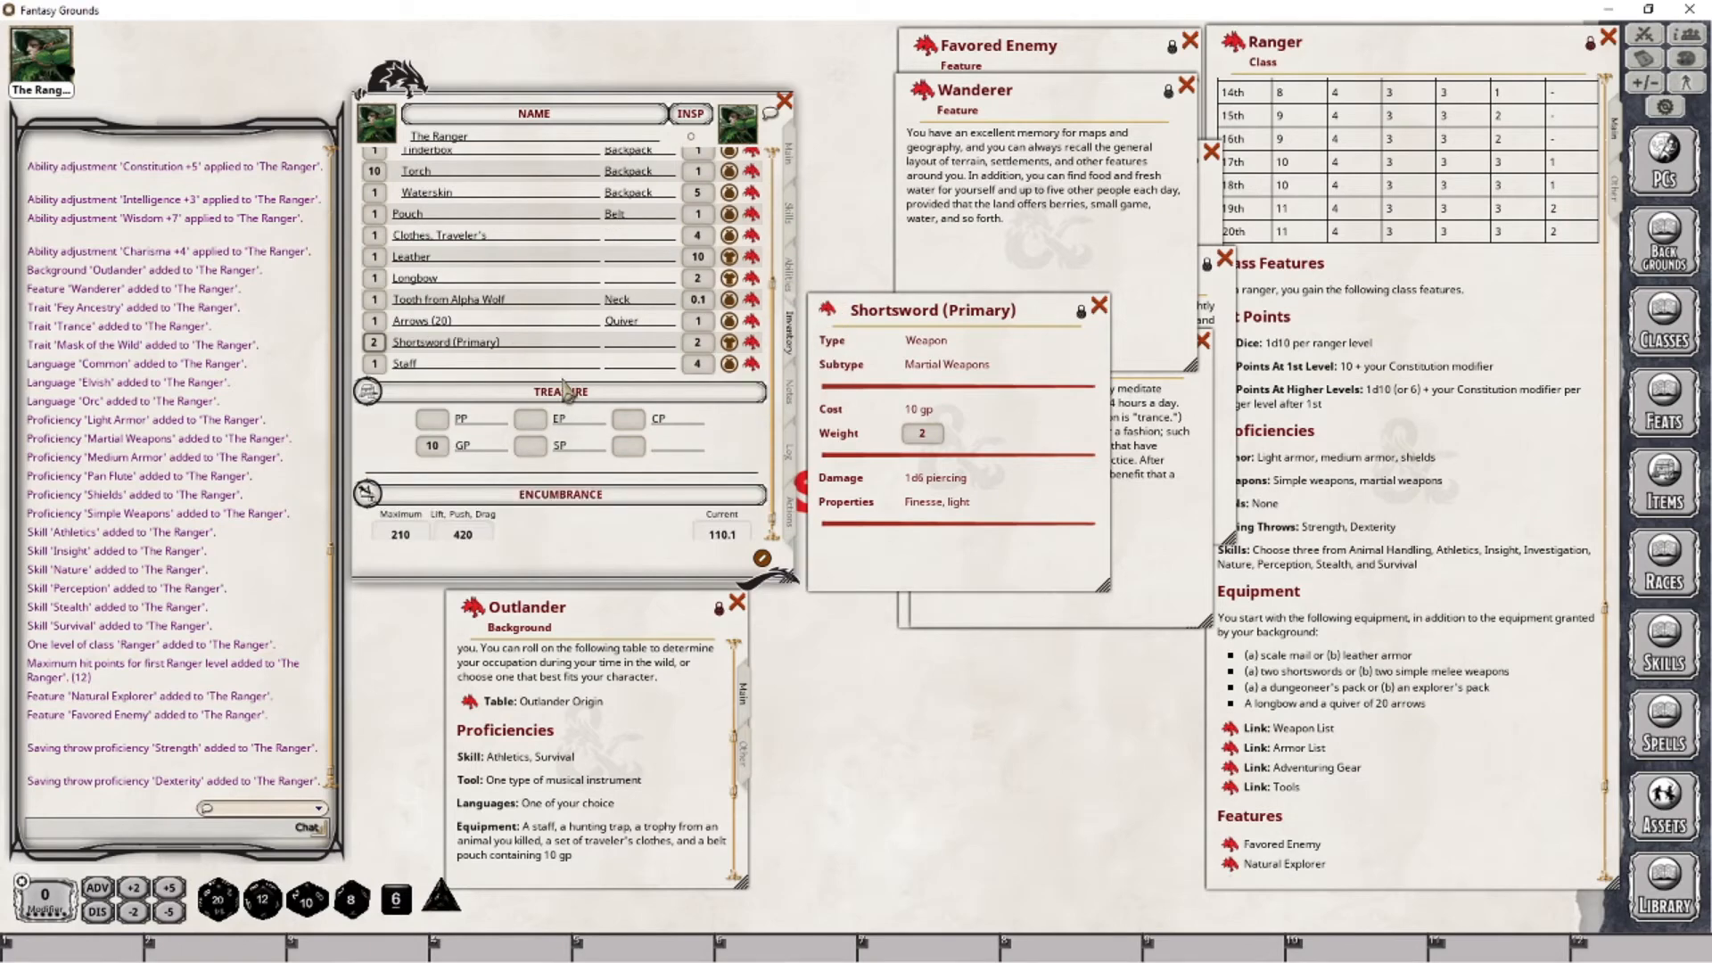
{"action": "scroll", "coordinate": [377, 343], "scroll_direction": "down", "scroll_amount": 1}
- Search the item library for "short" and add another Shortsword to the inventory, closing the item windows
{"action": "left_click", "coordinate": [1676, 489]}
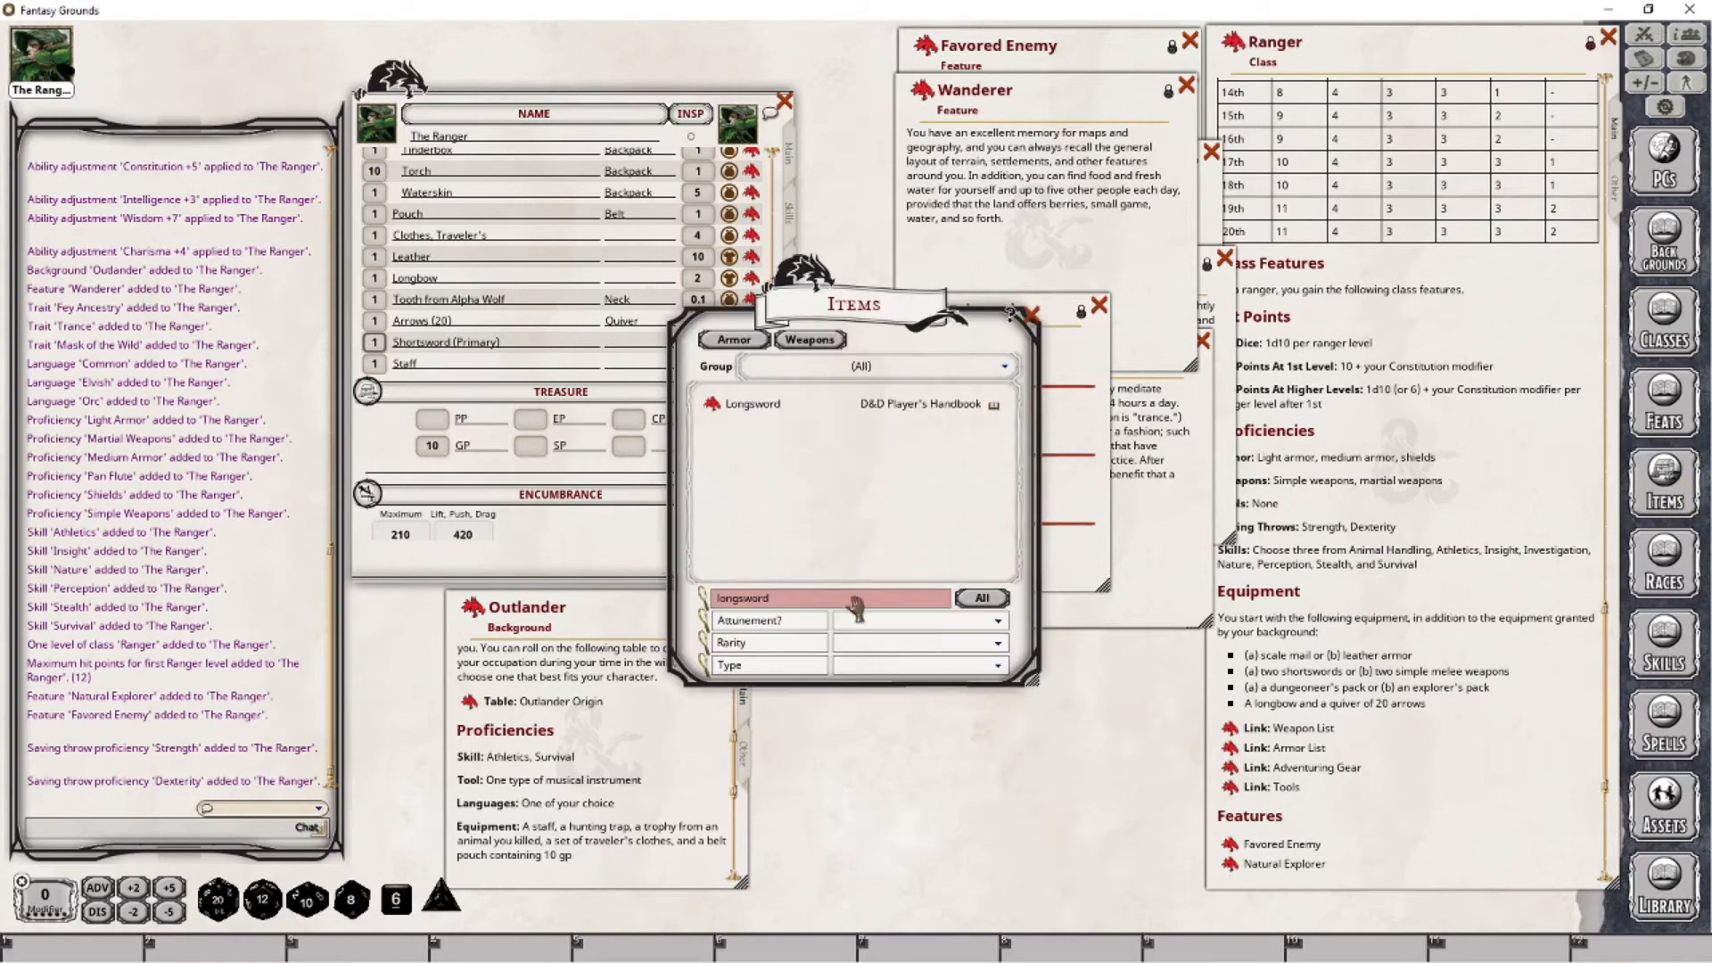
{"action": "left_click", "coordinate": [802, 599]}
{"action": "key", "text": "BackSpace"}
{"action": "key", "text": "BackSpace"}
{"action": "key", "text": "BackSpace"}
{"action": "key", "text": "BackSpace"}
{"action": "key", "text": "BackSpace"}
{"action": "key", "text": "BackSpace"}
{"action": "key", "text": "BackSpace"}
{"action": "key", "text": "BackSpace"}
{"action": "key", "text": "BackSpace"}
{"action": "type", "text": "short"}
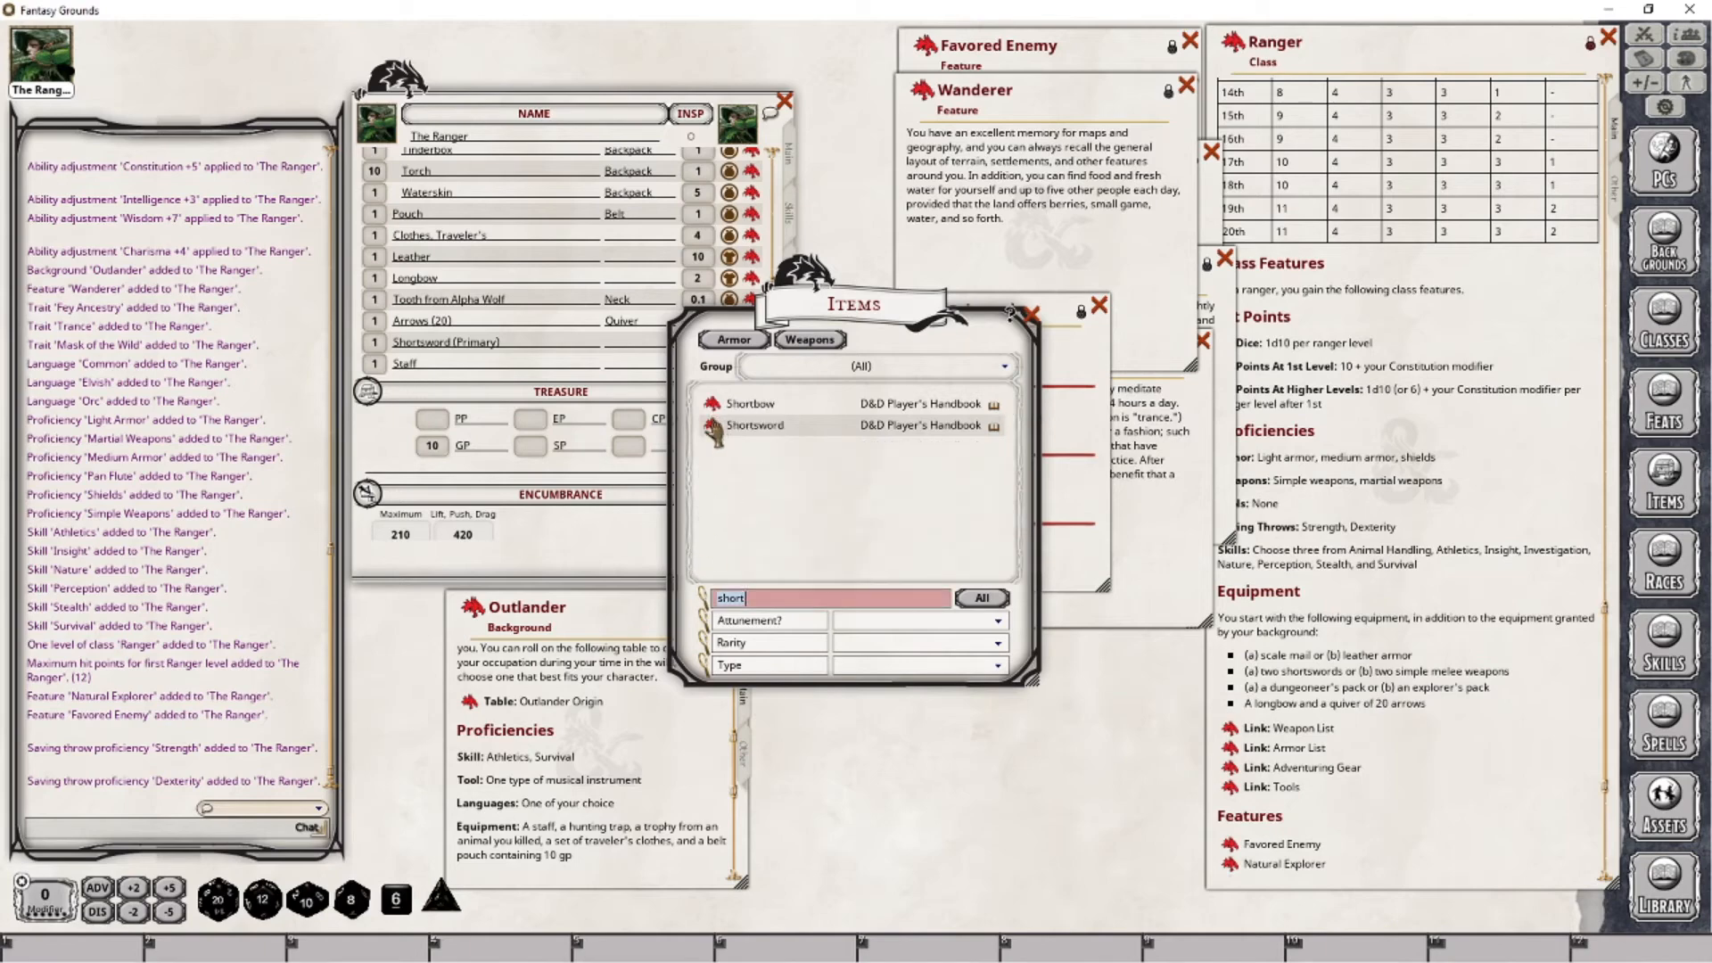
{"action": "left_click_drag", "start_coordinate": [713, 431], "coordinate": [434, 354]}
{"action": "left_click", "coordinate": [1032, 313]}
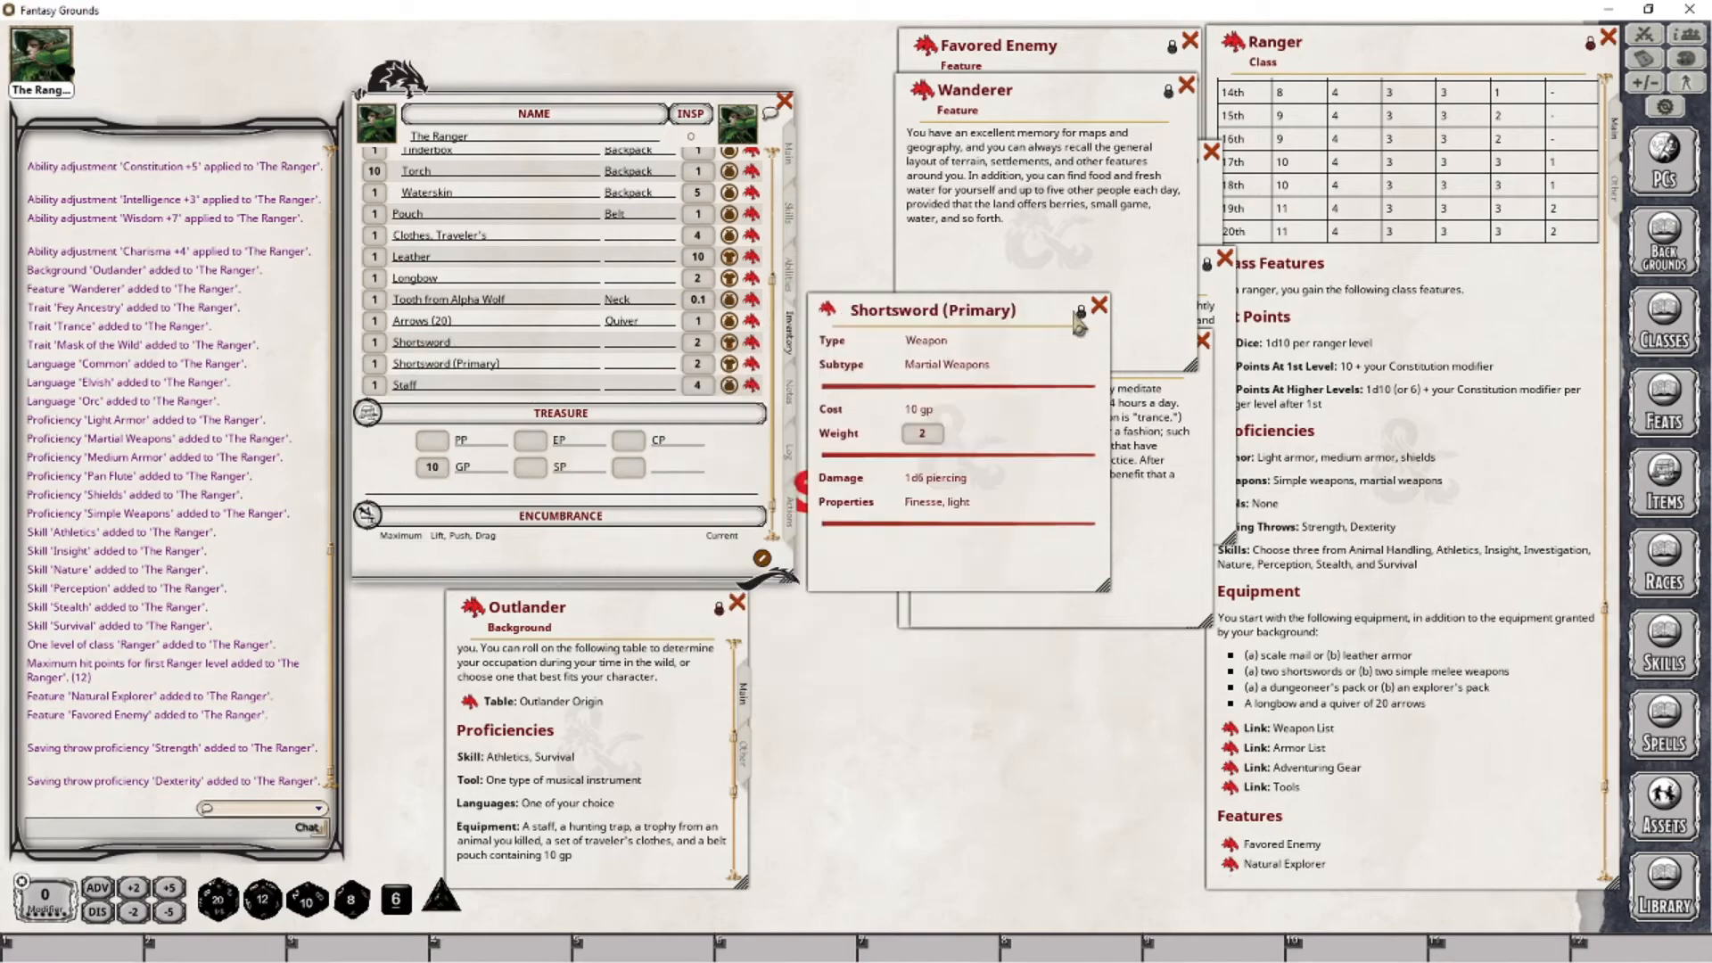
{"action": "left_click", "coordinate": [1099, 305]}
- Rename the newly added Shortsword as "Shortsword (Offhand)"
{"action": "left_click", "coordinate": [533, 344]}
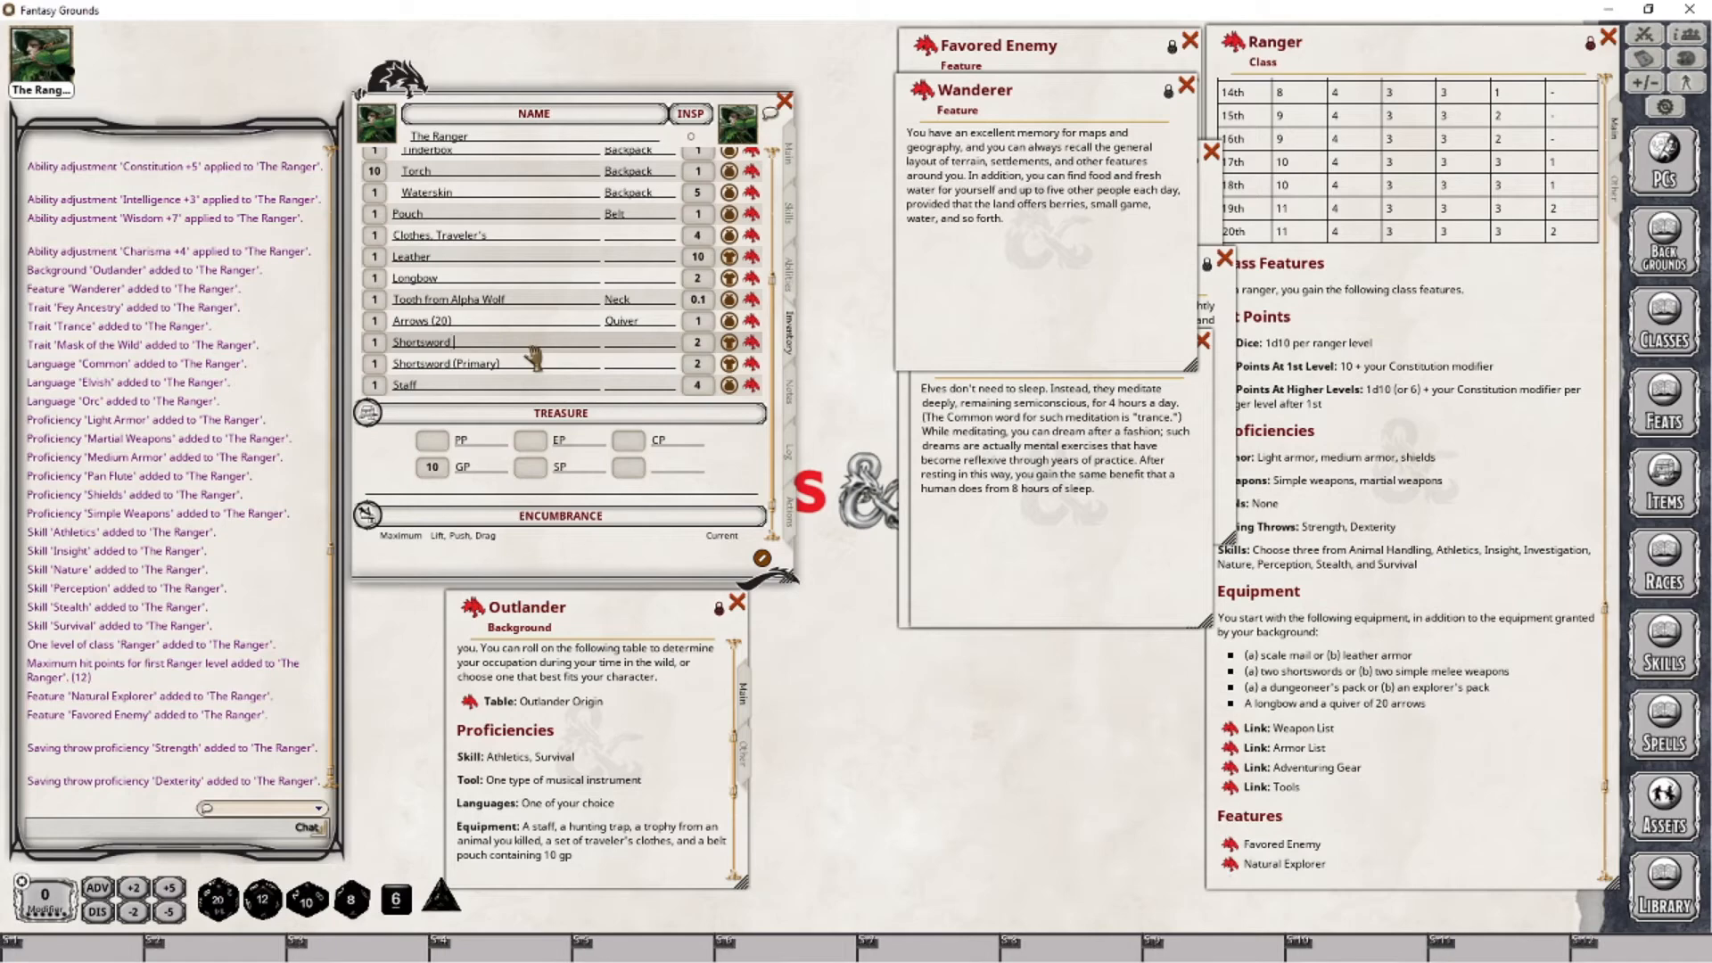
{"action": "type", "text": "(Offha"}
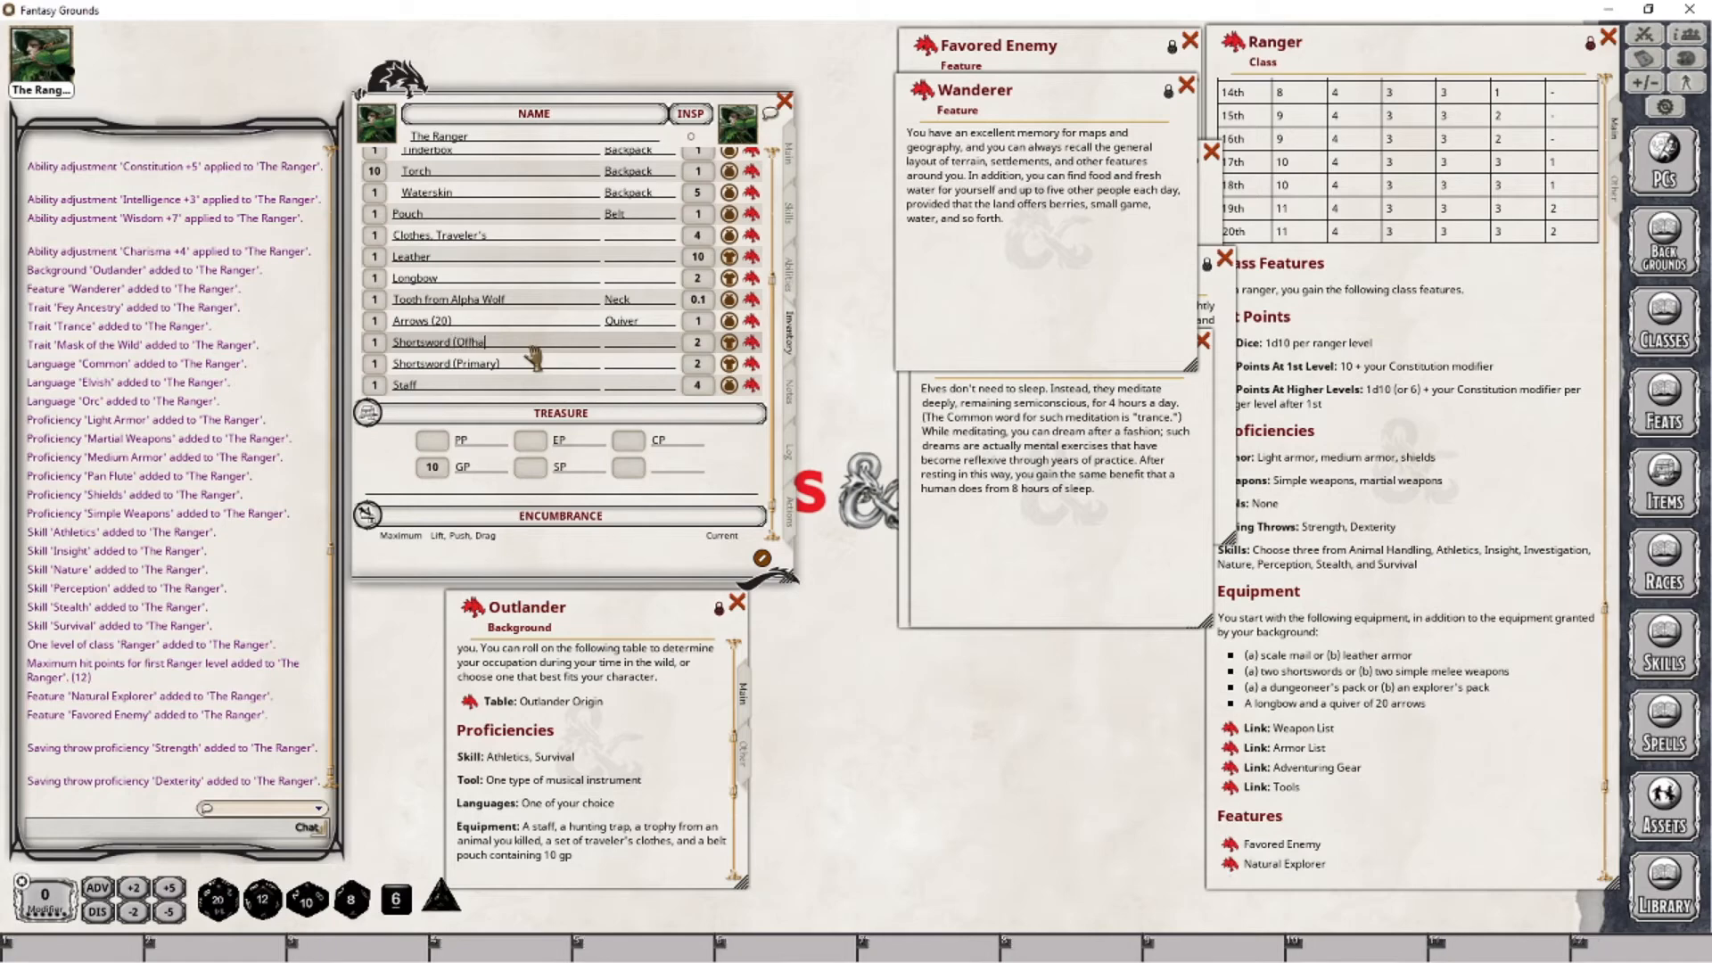
{"action": "type", "text": "nd)"}
- Set the second Shortsword's attack entry to Off Hand and remove the Spells group from the character's actions
{"action": "left_click", "coordinate": [790, 524]}
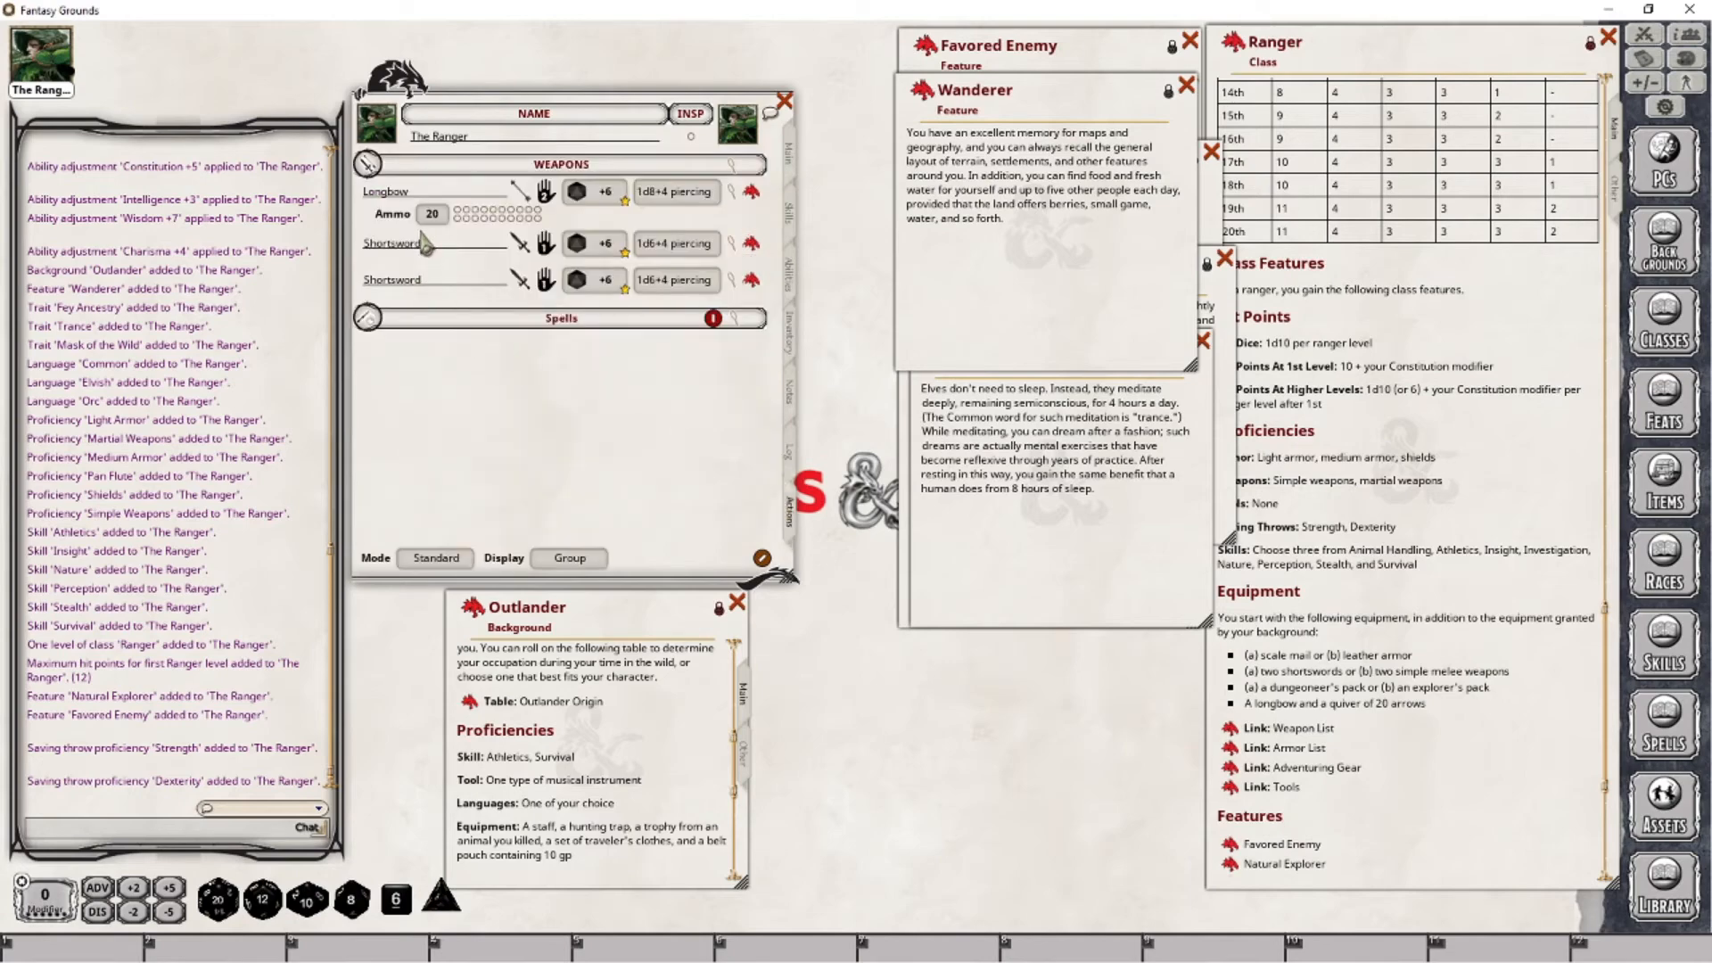
{"action": "left_click", "coordinate": [545, 291]}
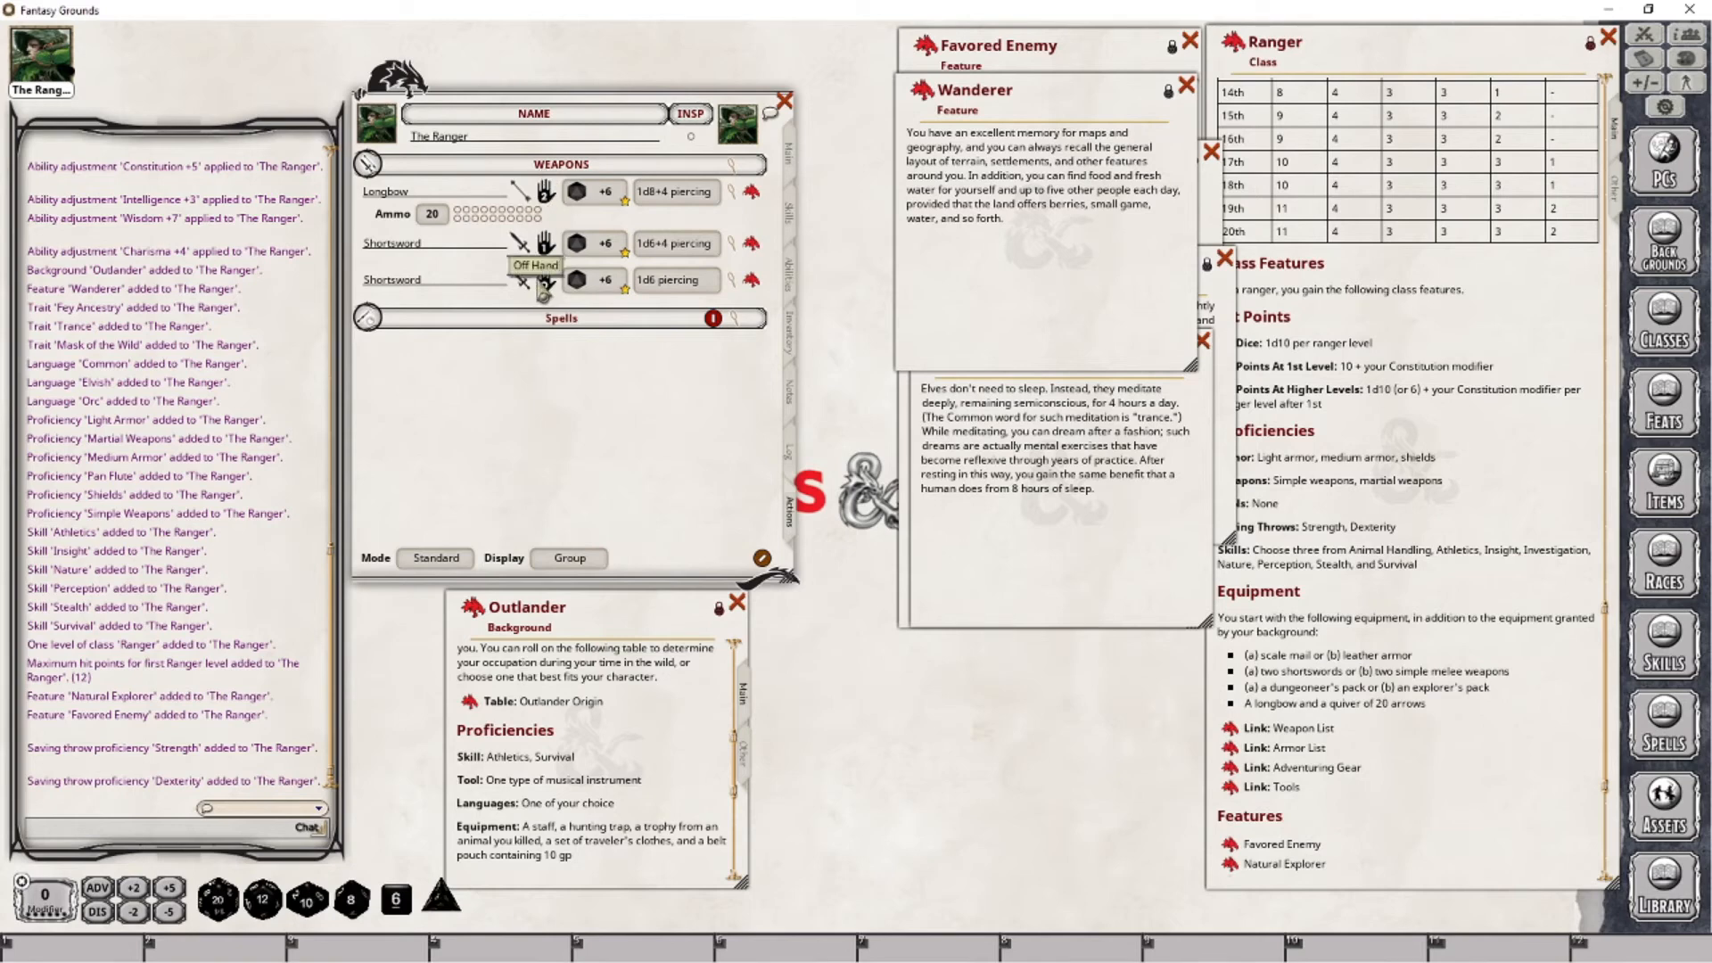
{"action": "left_click", "coordinate": [713, 318]}
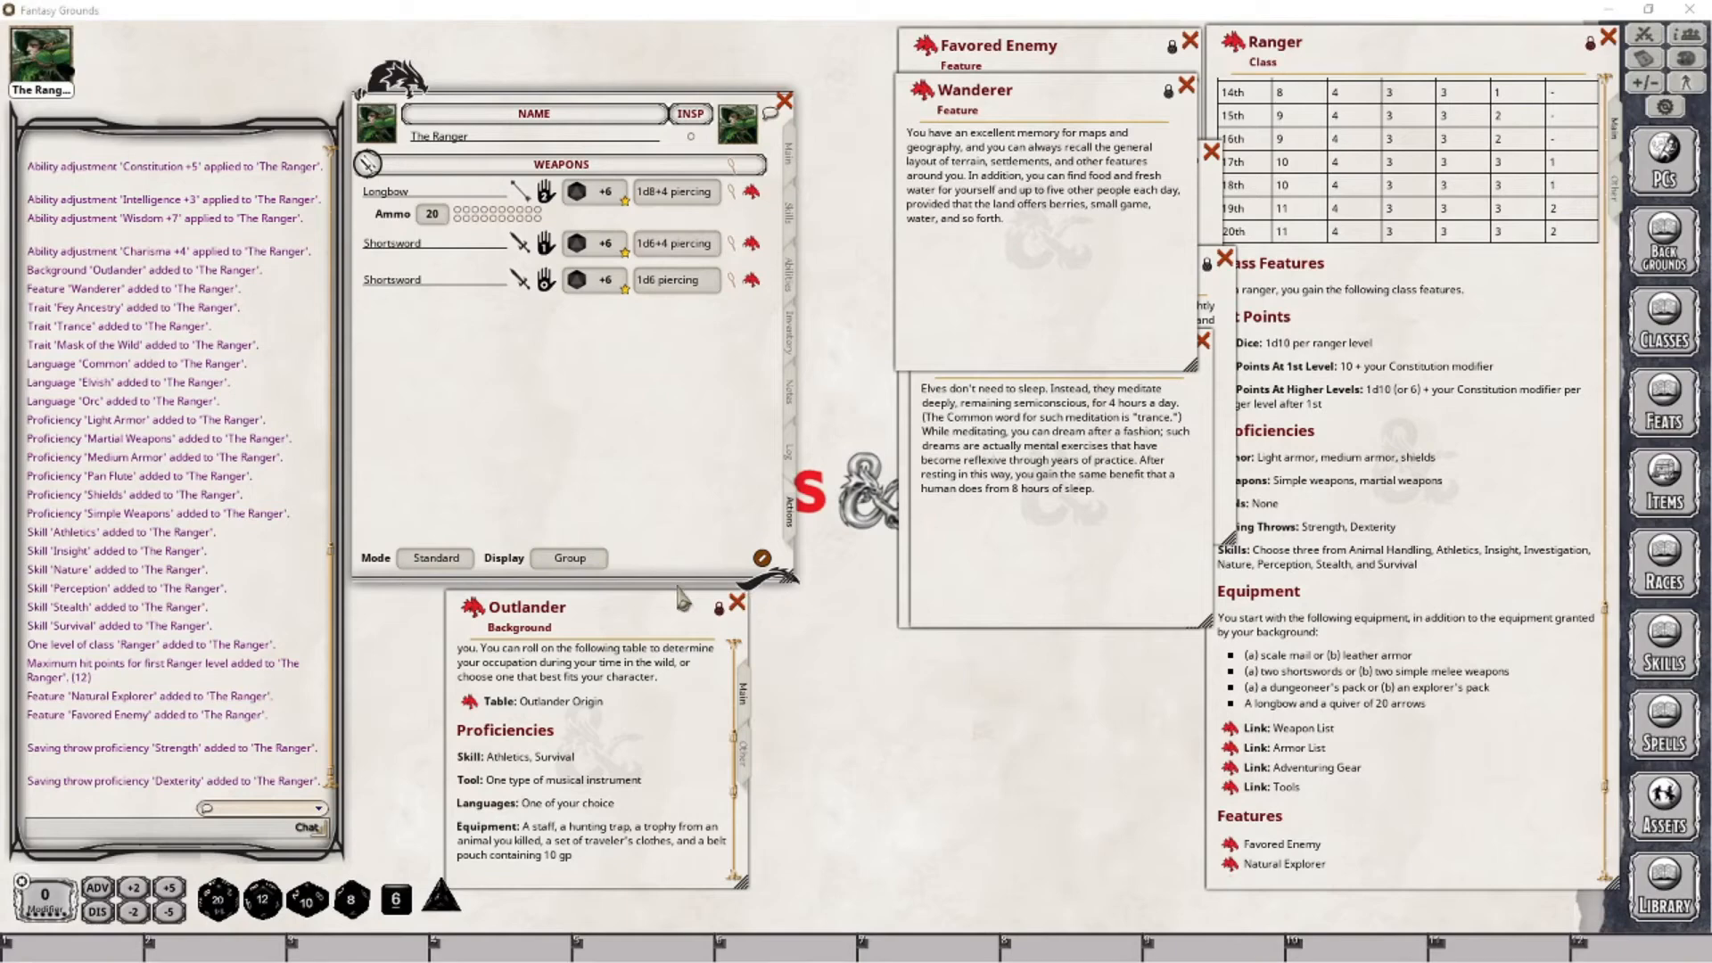
- Roll on the Outlander Origin table linked in the background and review the table's full list of origins
{"action": "left_click", "coordinate": [469, 704]}
{"action": "left_click_drag", "start_coordinate": [885, 570], "coordinate": [751, 393]}
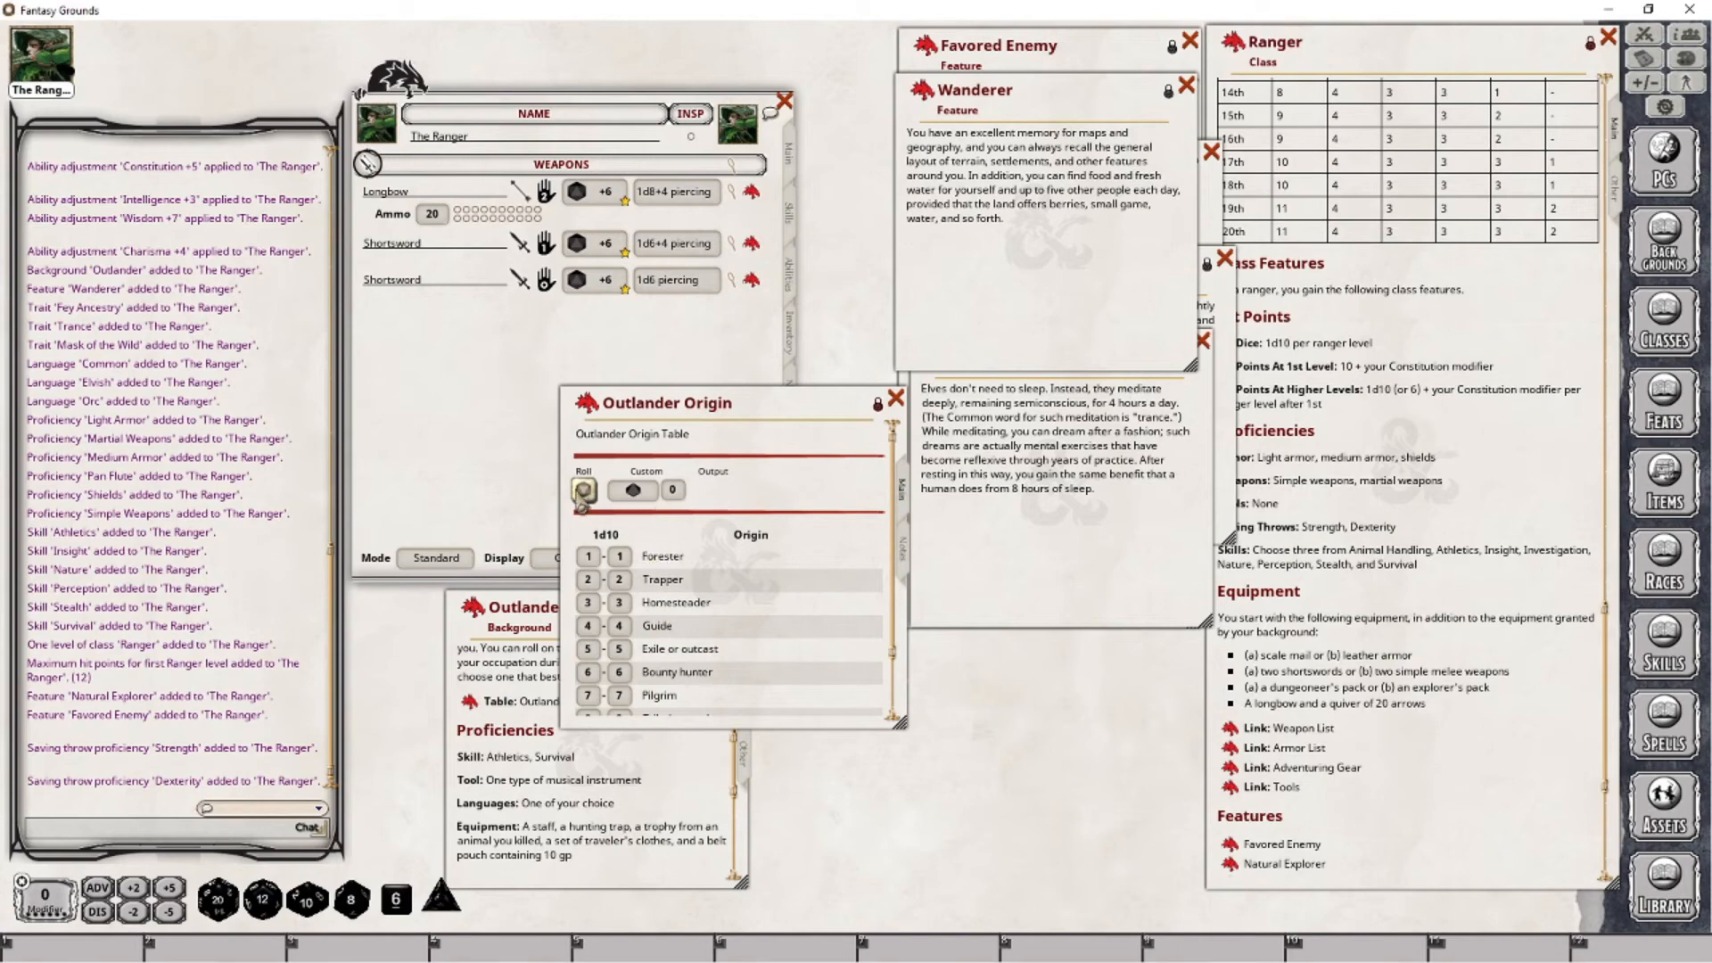
{"action": "left_click", "coordinate": [583, 491]}
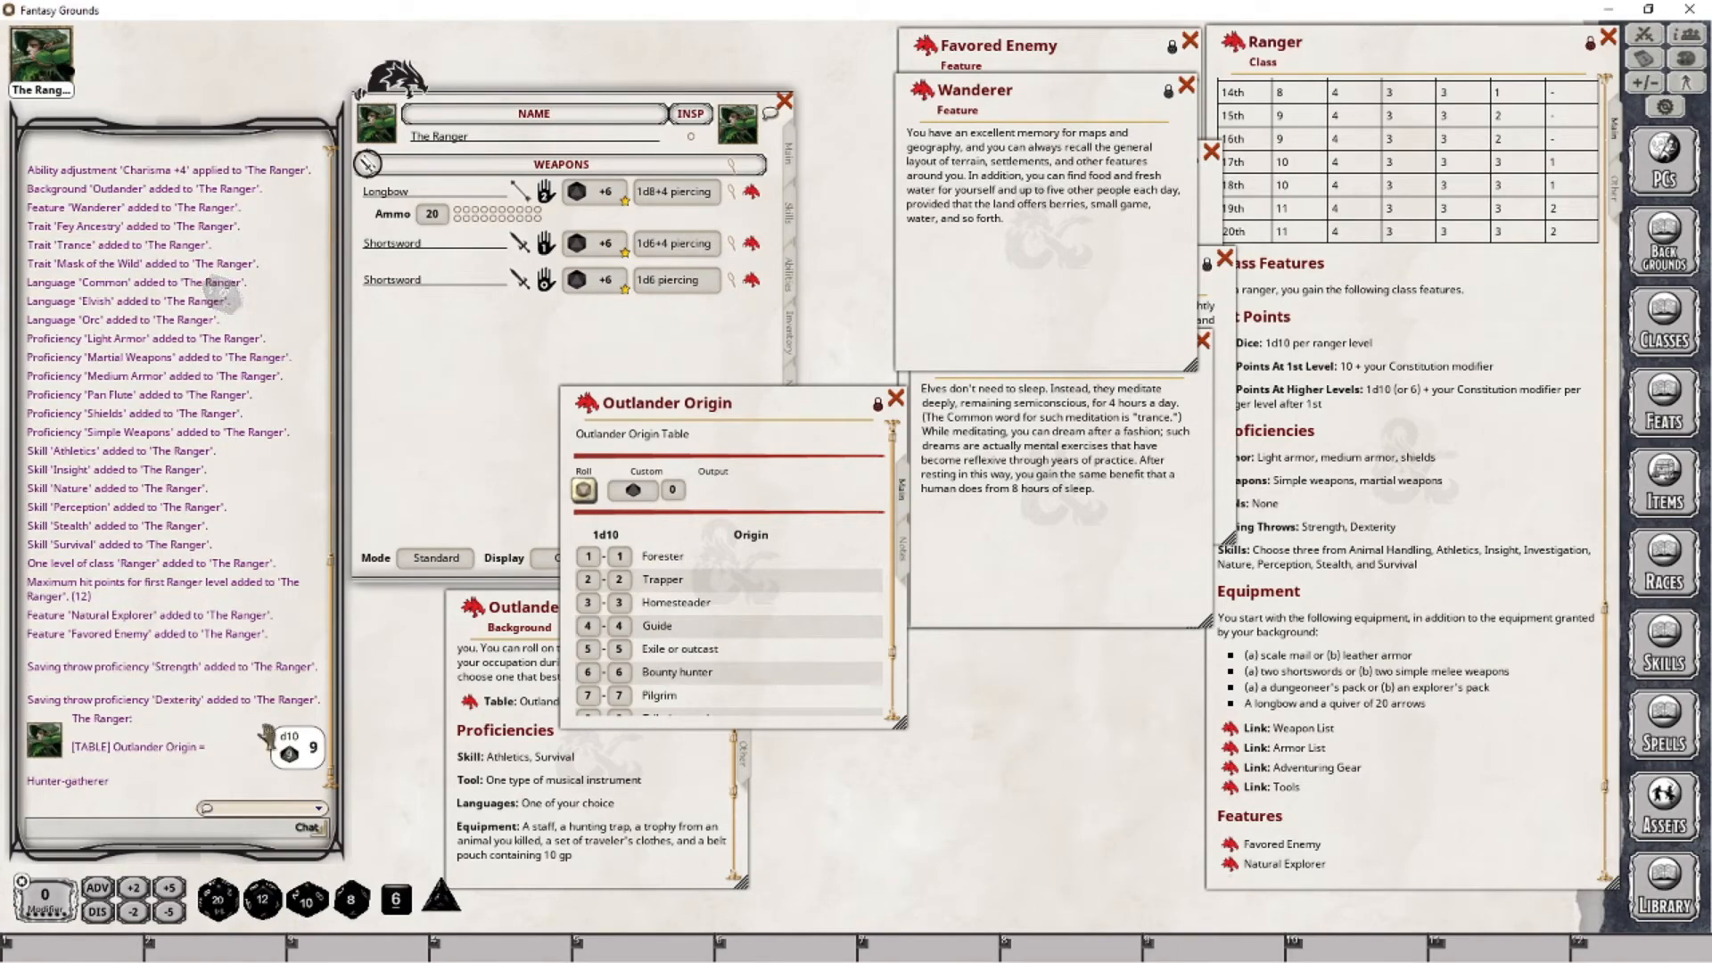
{"action": "left_click_drag", "start_coordinate": [732, 403], "coordinate": [1000, 410]}
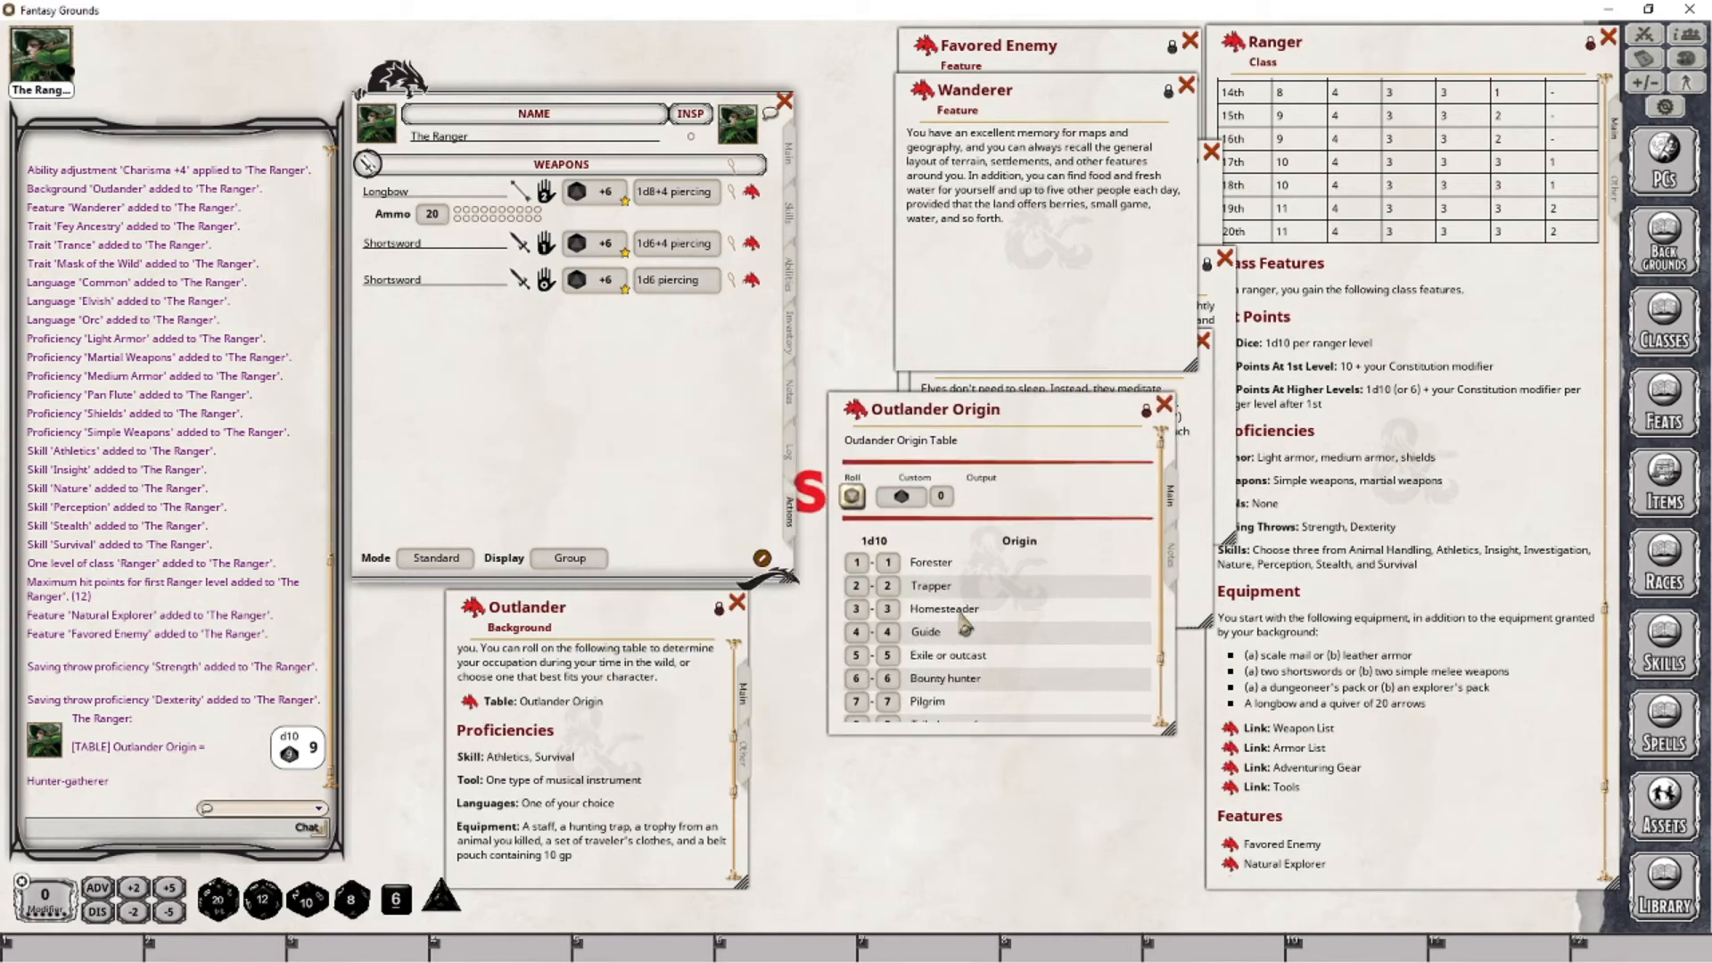
{"action": "scroll", "coordinate": [984, 607], "scroll_direction": "down", "scroll_amount": 2}
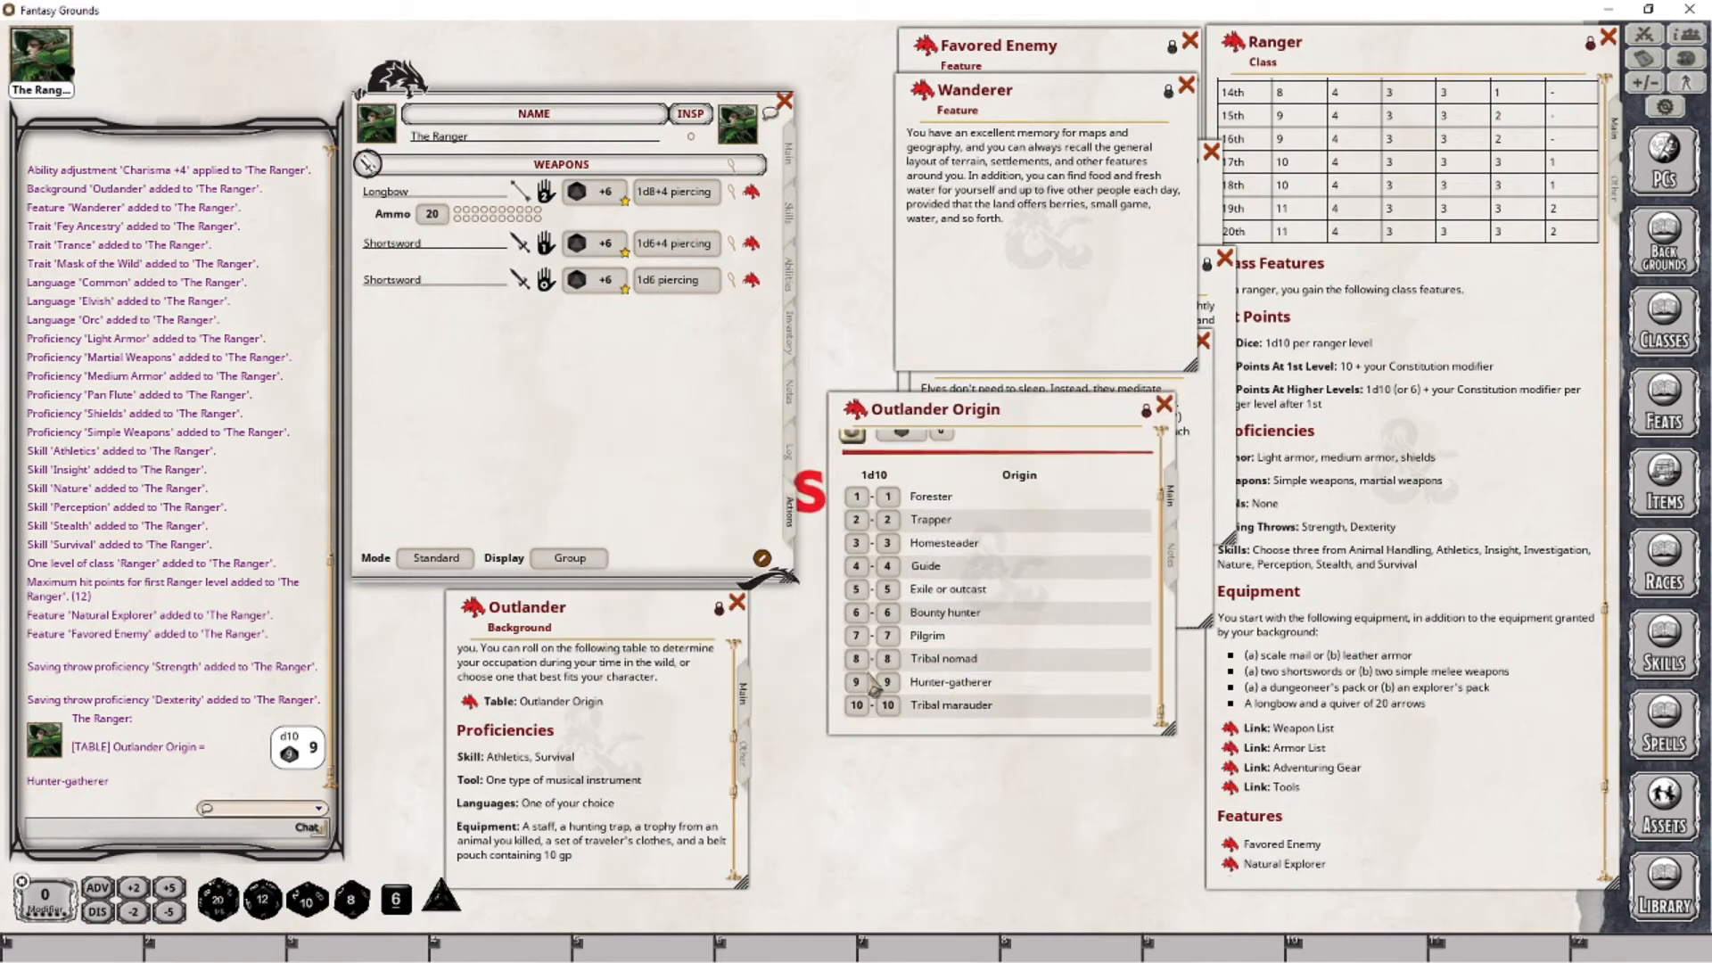
- Add "(Hunter-Gather)" to the character's Outlander background entry
{"action": "left_click", "coordinate": [795, 165]}
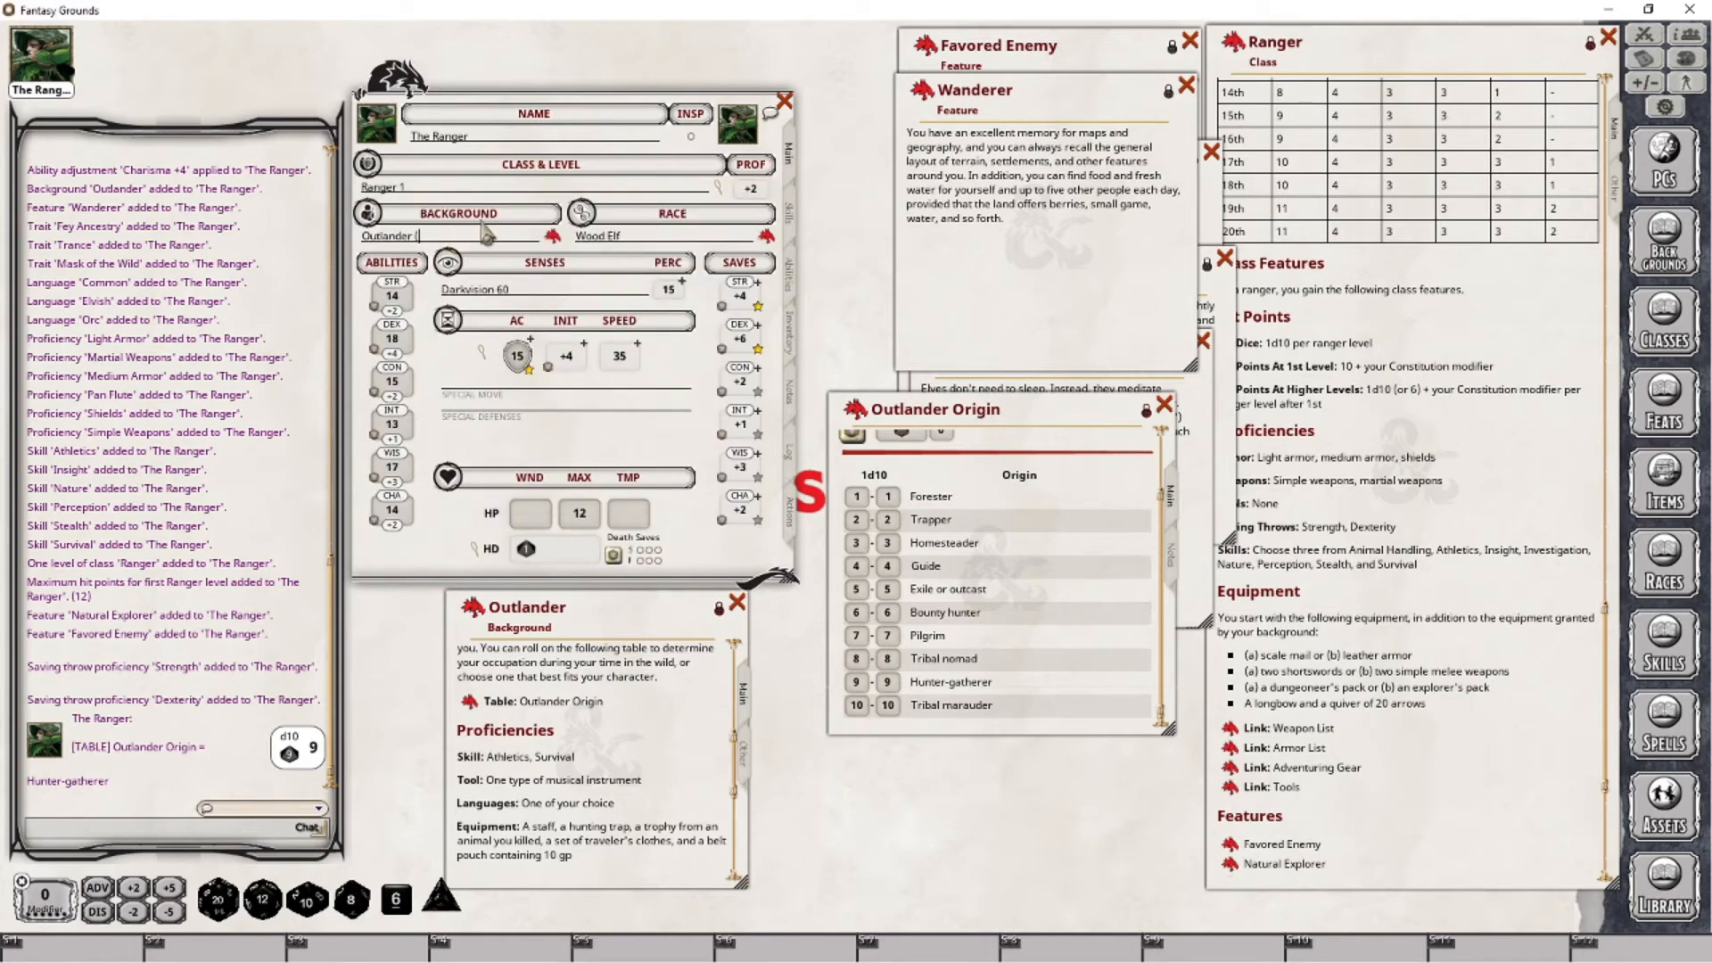
{"action": "type", "text": "(Hunter-Gather)"}
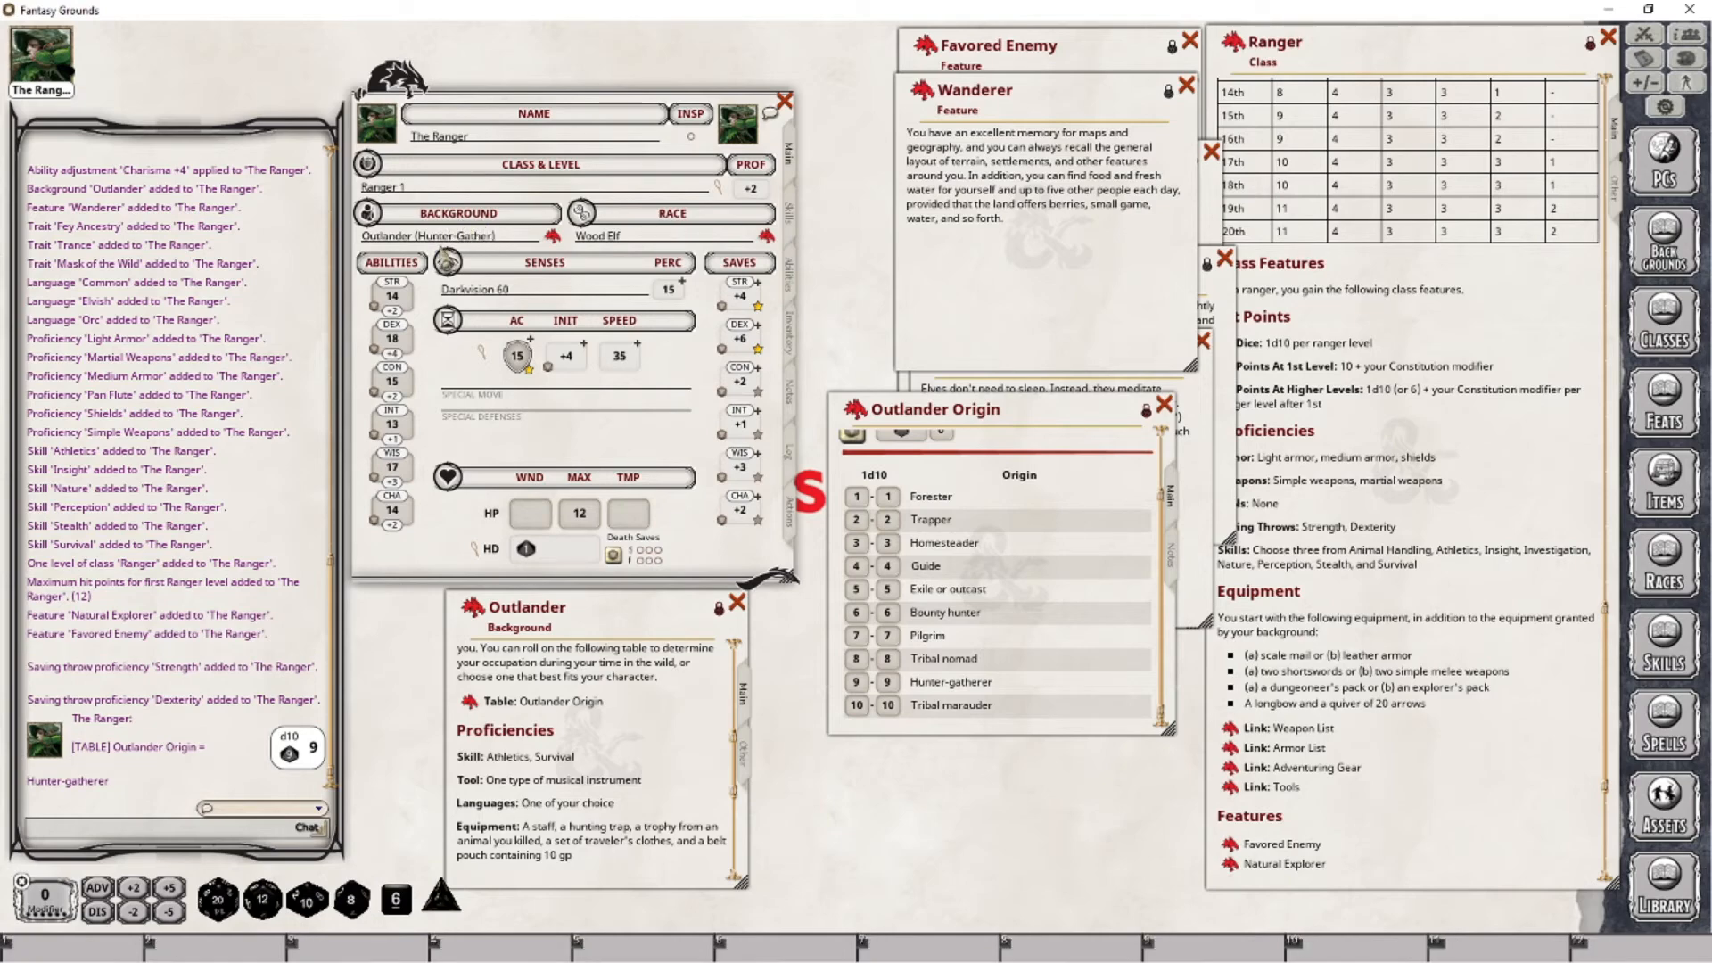
{"action": "key", "text": "Tab"}
- Check the character's features and traits, and correct the background to "Outlander (Hunter-Gatherer)"
{"action": "left_click", "coordinate": [798, 278]}
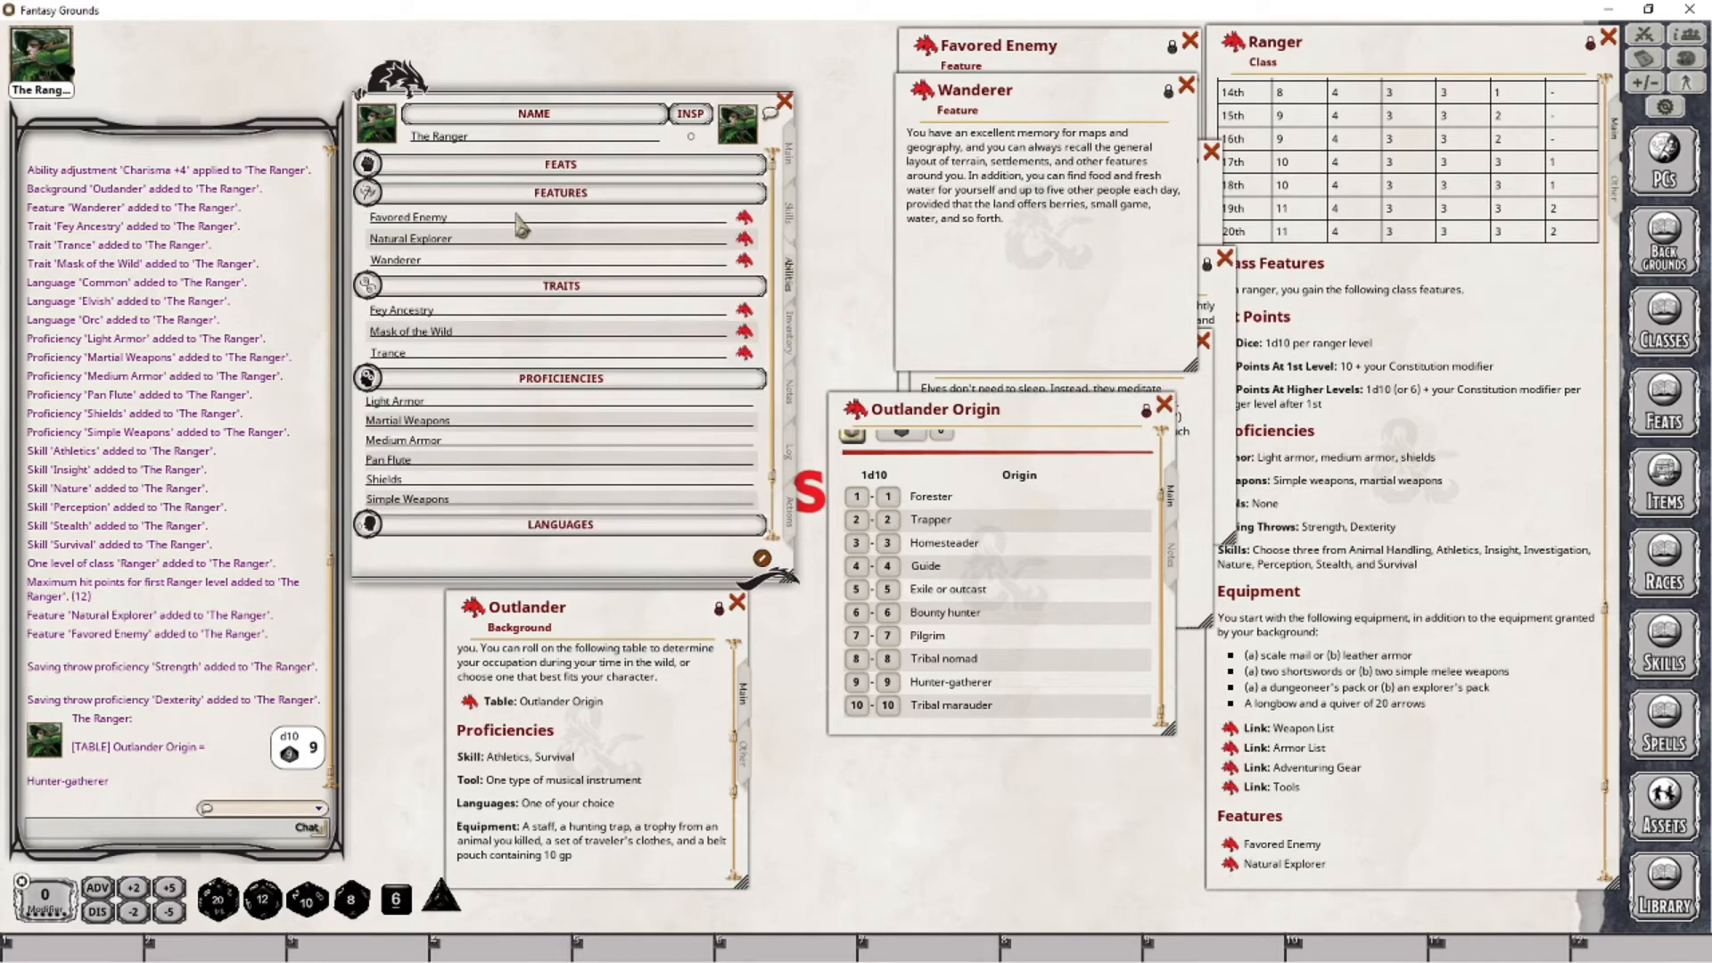
{"action": "left_click", "coordinate": [479, 262]}
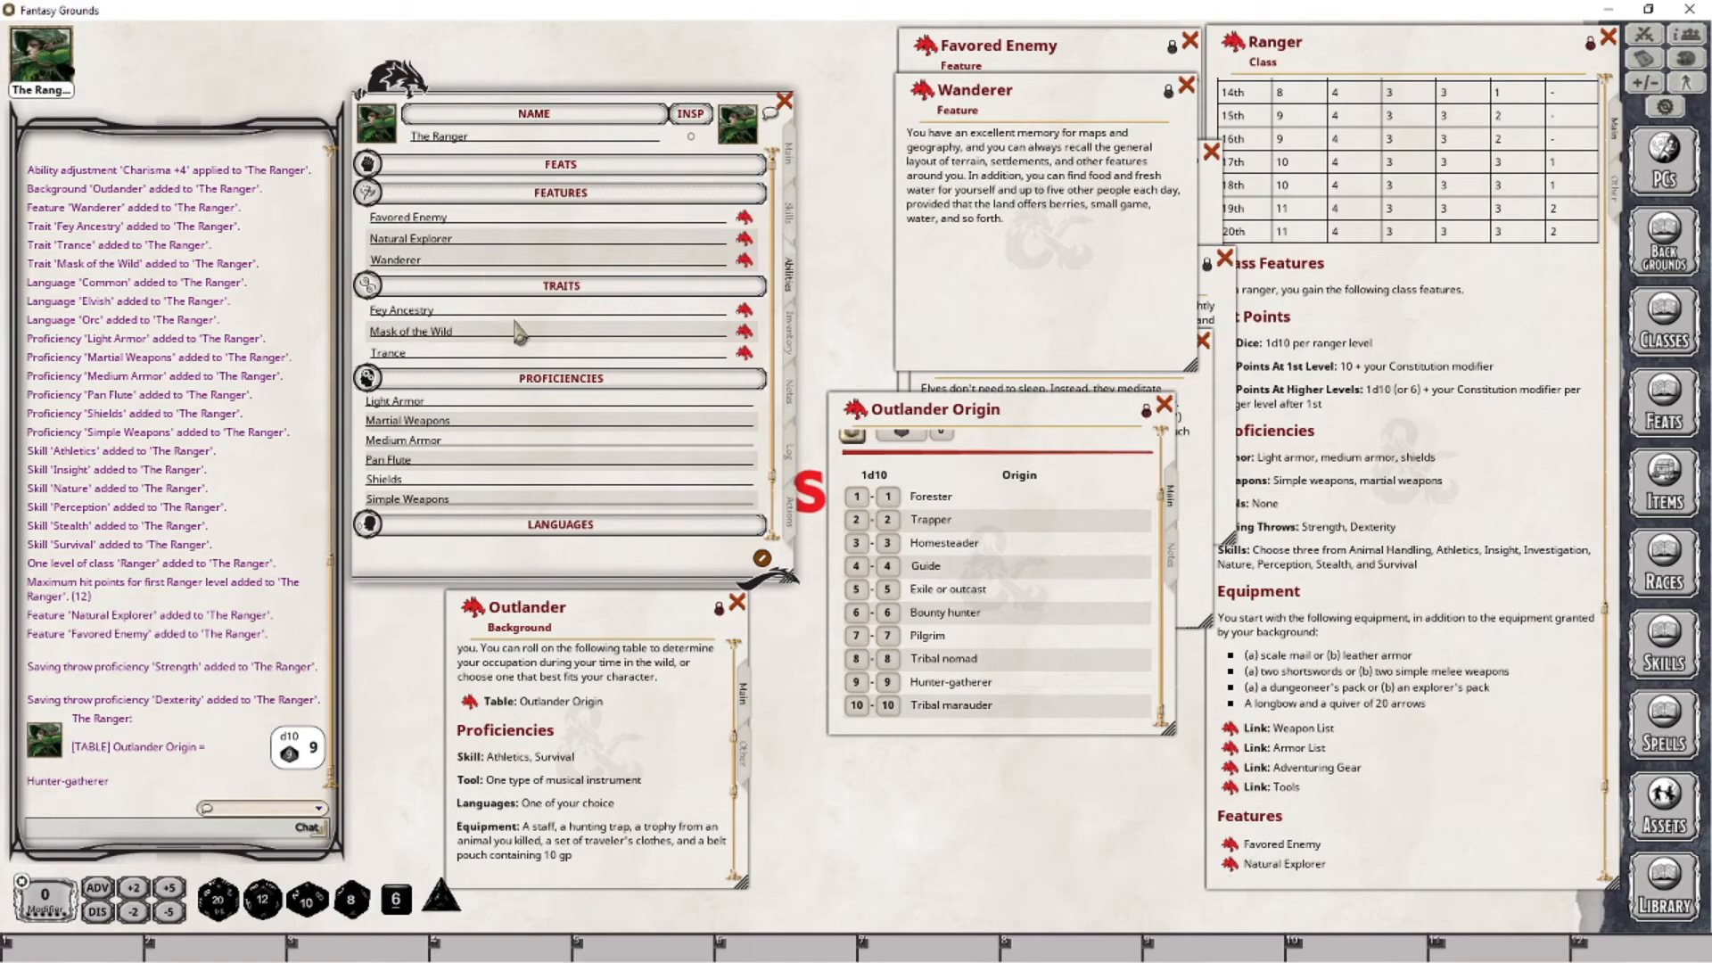
{"action": "left_click", "coordinate": [788, 156]}
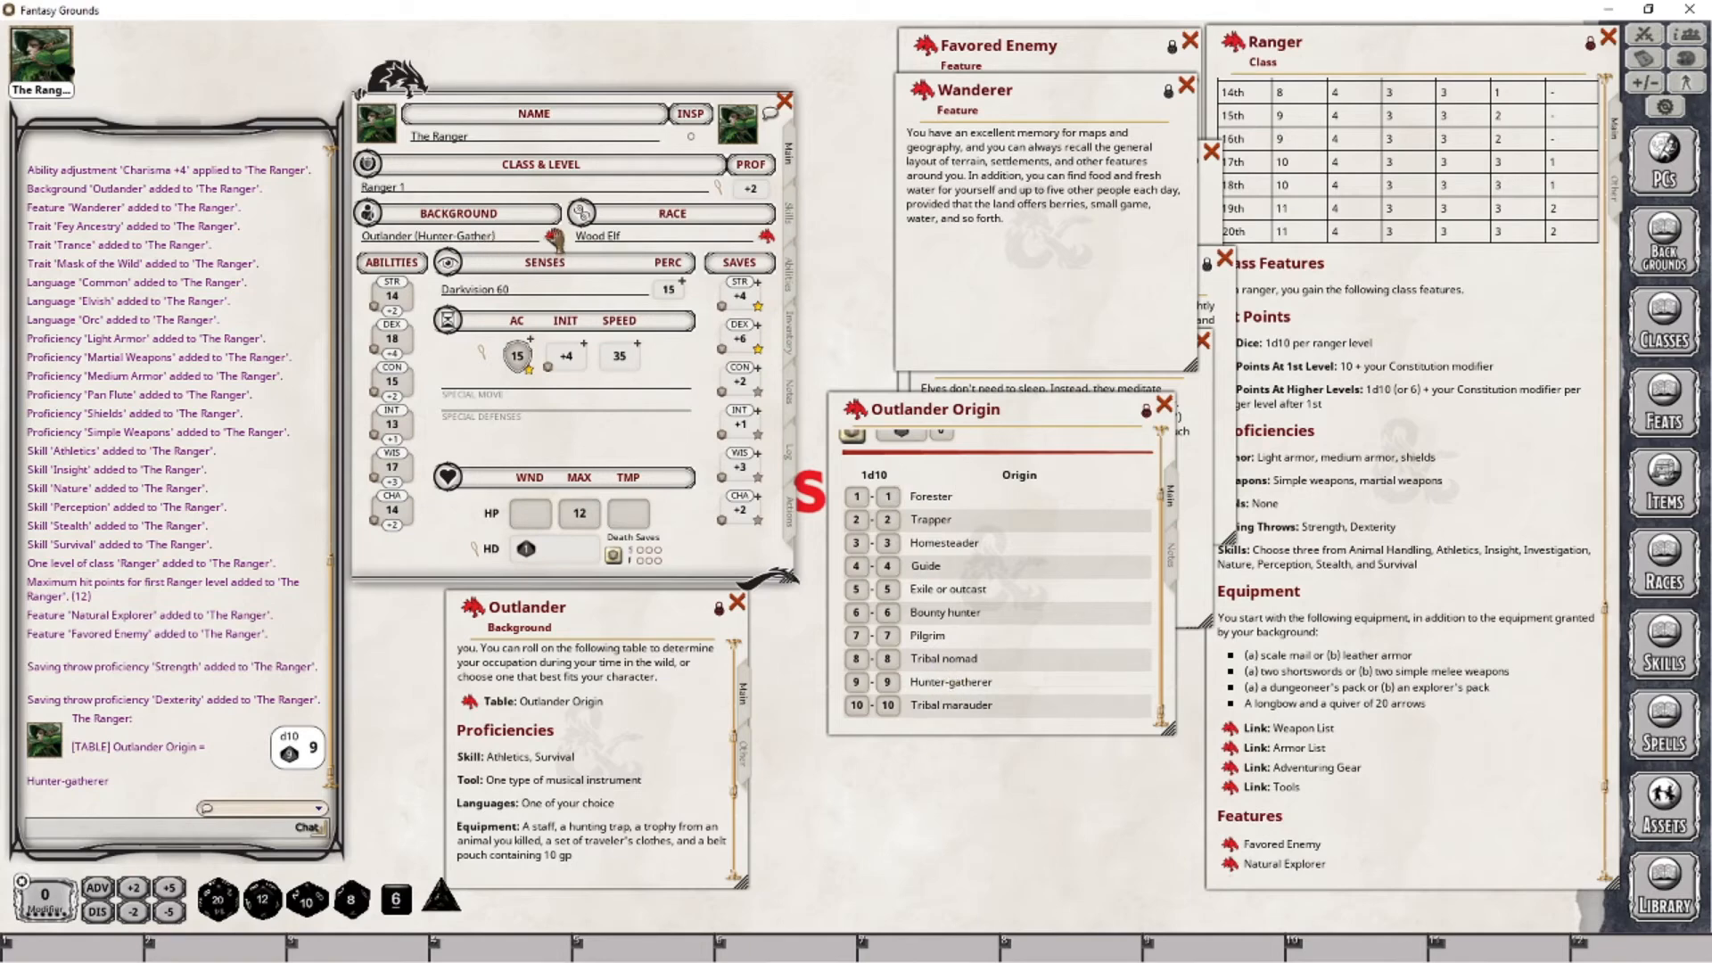
{"action": "key", "text": "Tab"}
- Close the Outlander Origin and Outlander windows, and move the Wanderer feature window below the character sheet
{"action": "left_click", "coordinate": [1165, 409]}
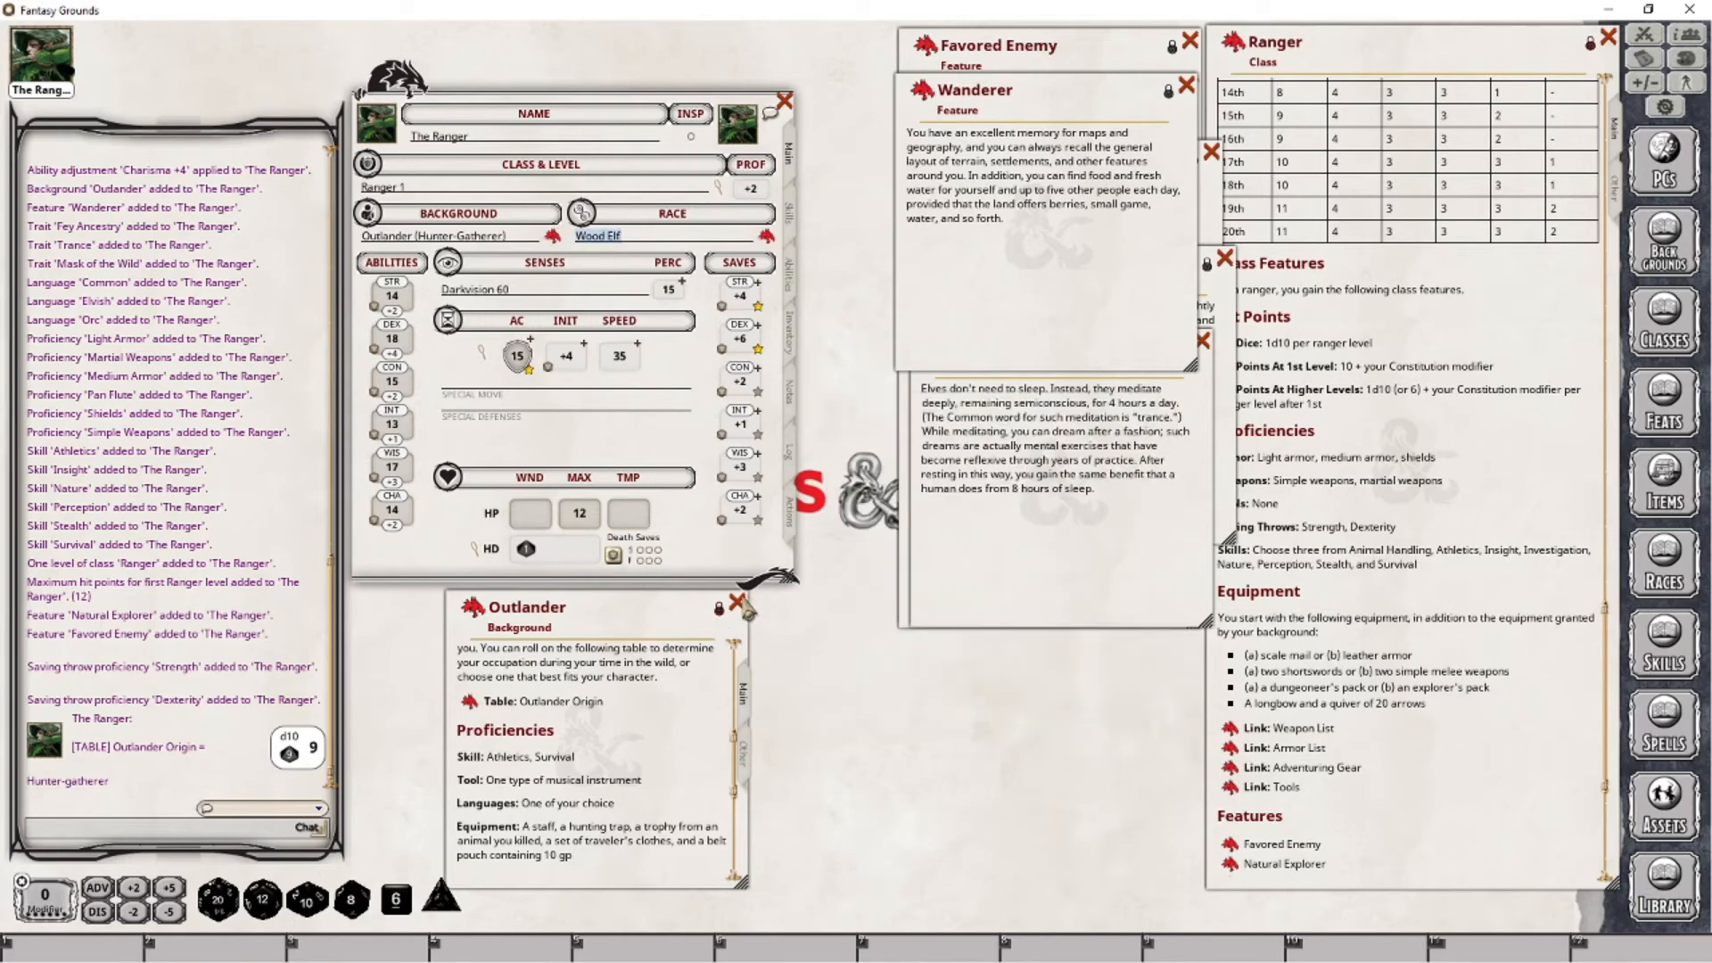
{"action": "left_click", "coordinate": [737, 604]}
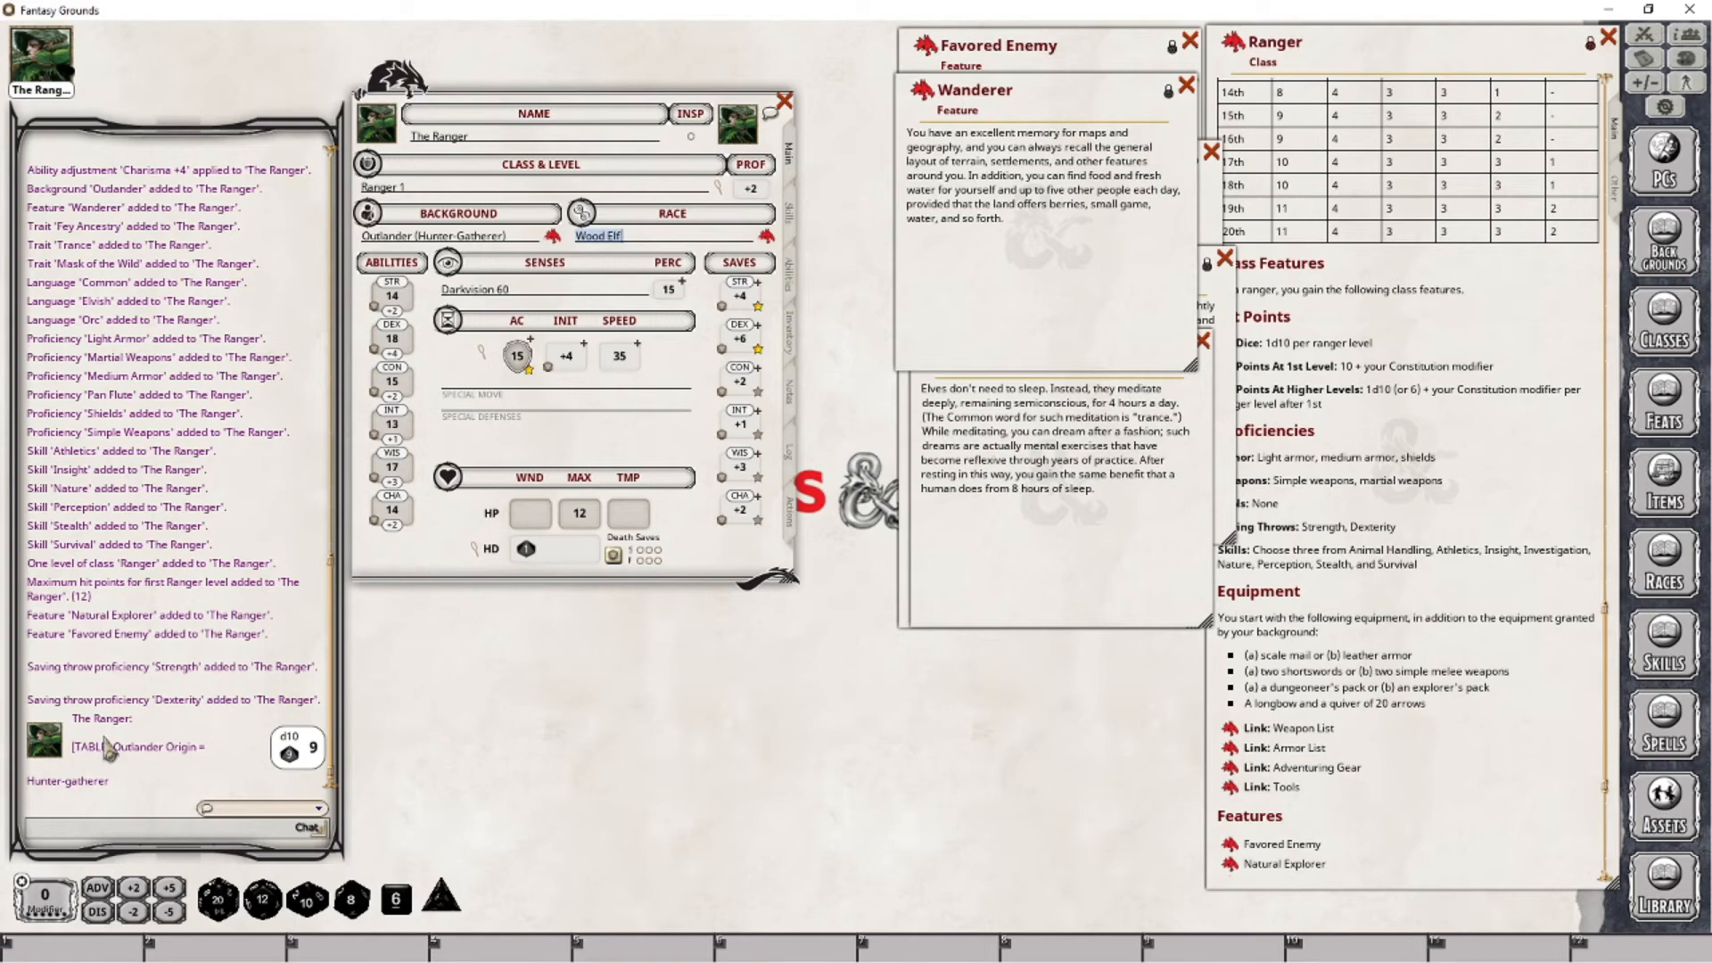
{"action": "left_click_drag", "start_coordinate": [1052, 94], "coordinate": [706, 621]}
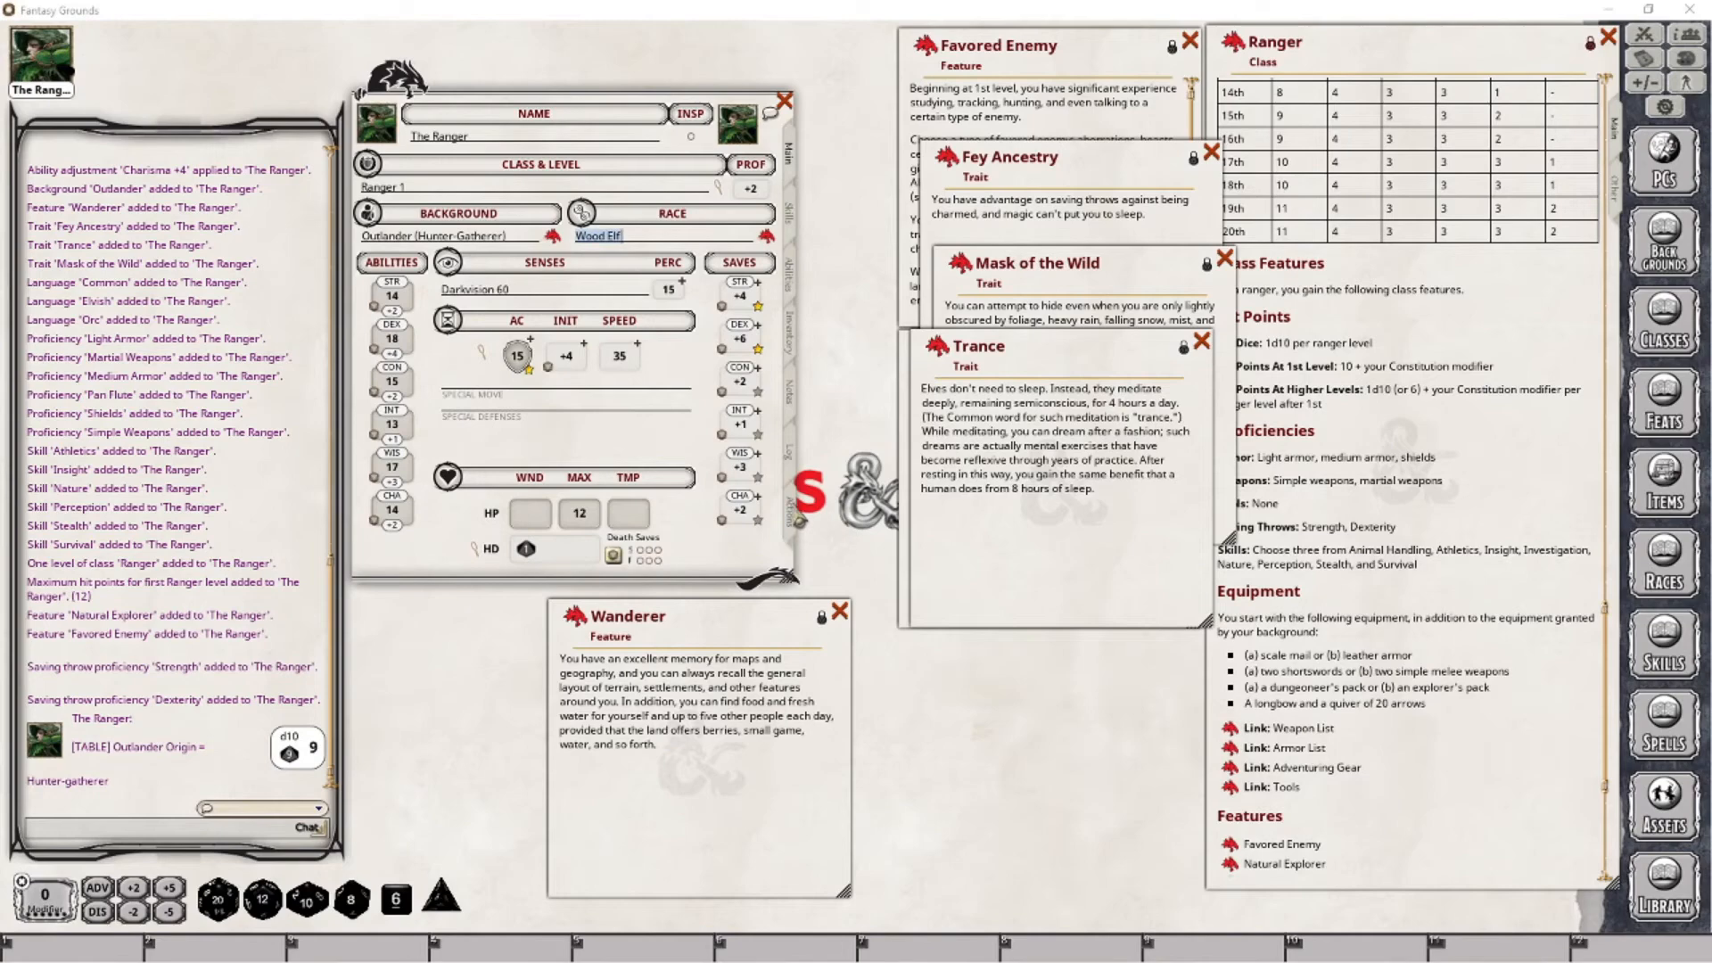
- Share the link to the character's Wanderer feature in the chat
{"action": "left_click", "coordinate": [791, 514]}
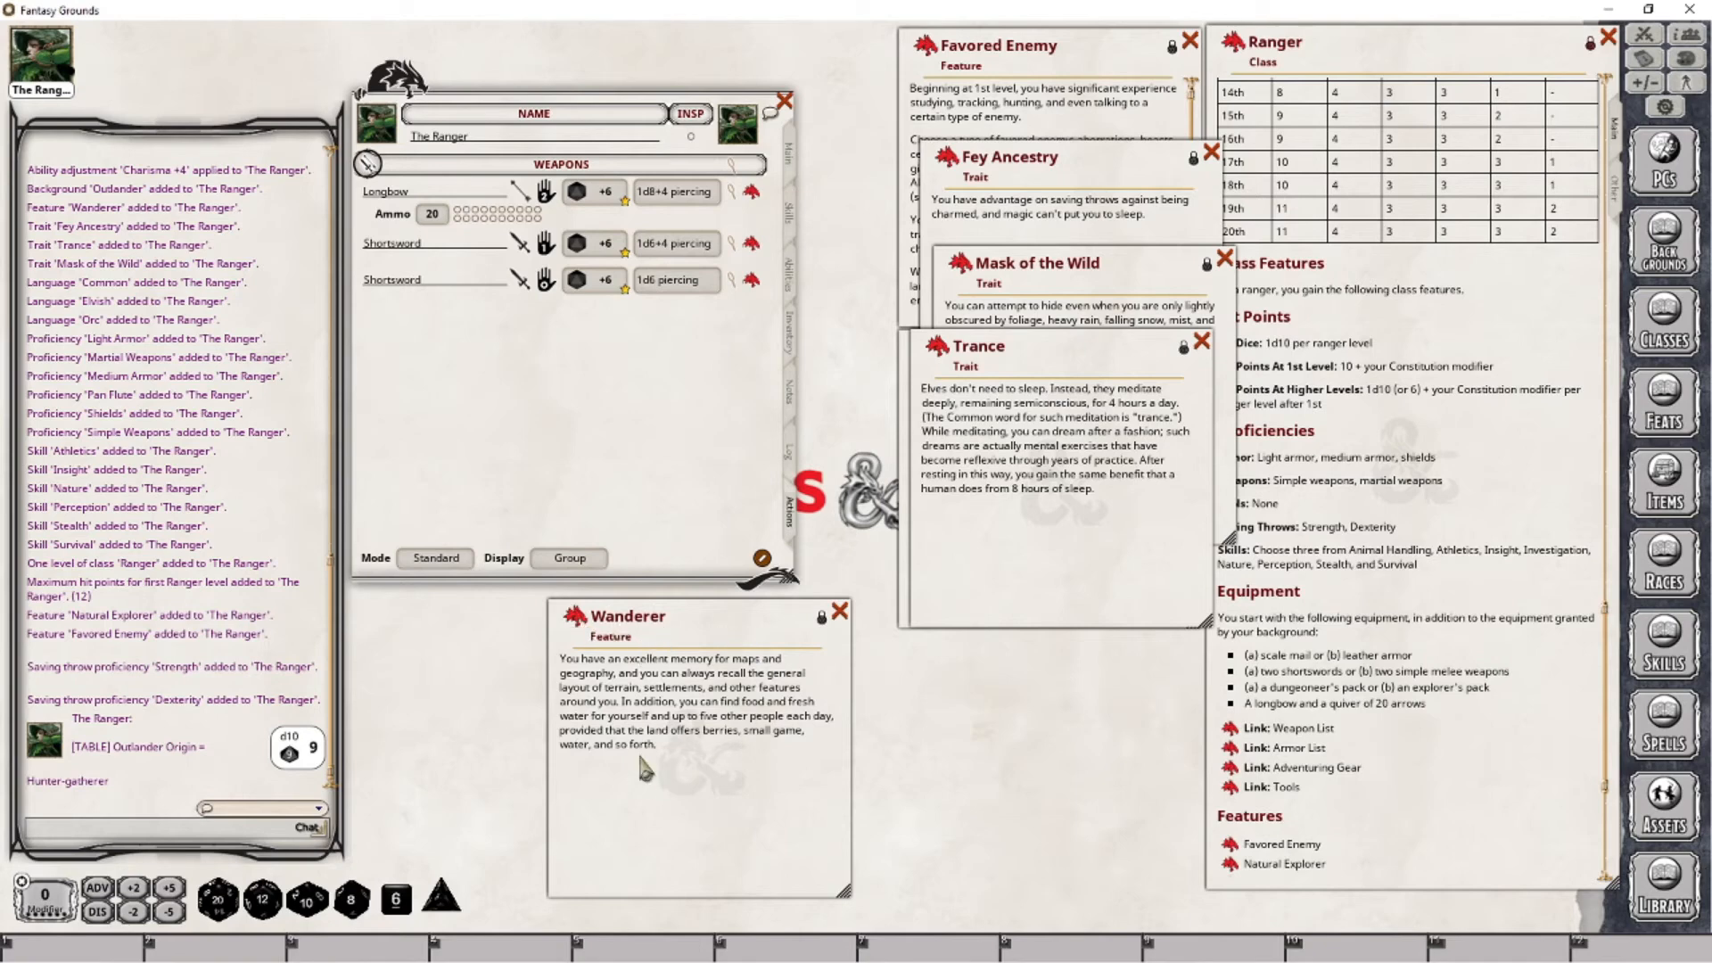
{"action": "left_click", "coordinate": [789, 277]}
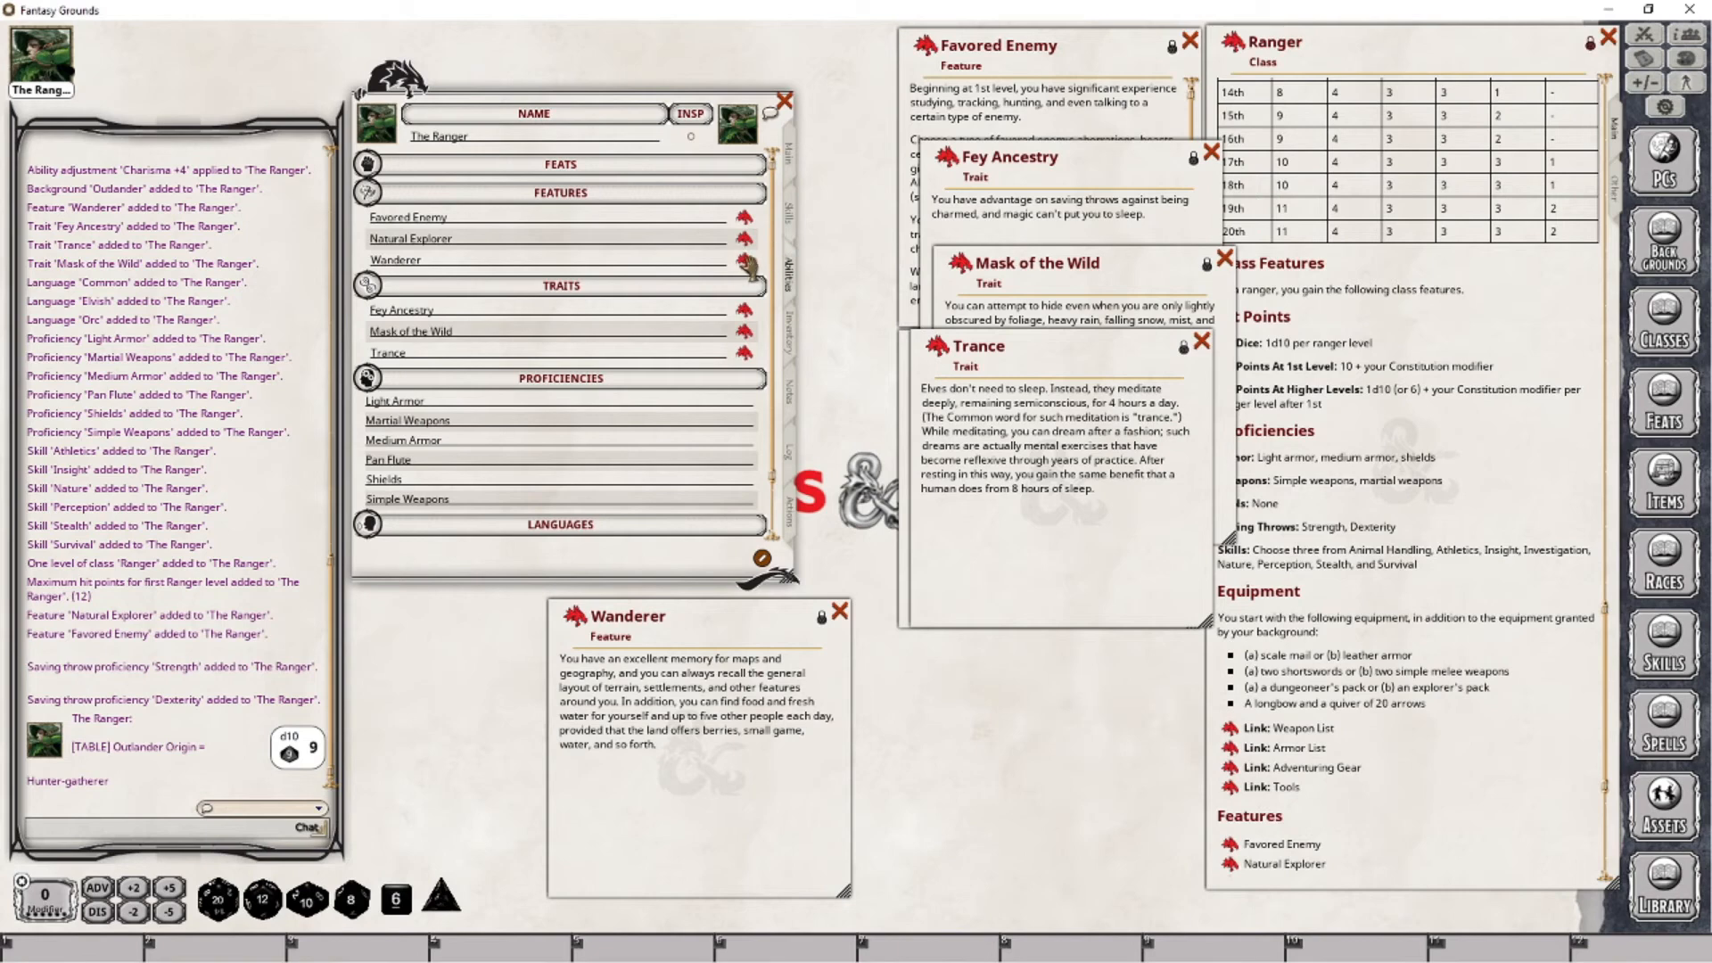
{"action": "left_click_drag", "start_coordinate": [745, 263], "coordinate": [115, 695]}
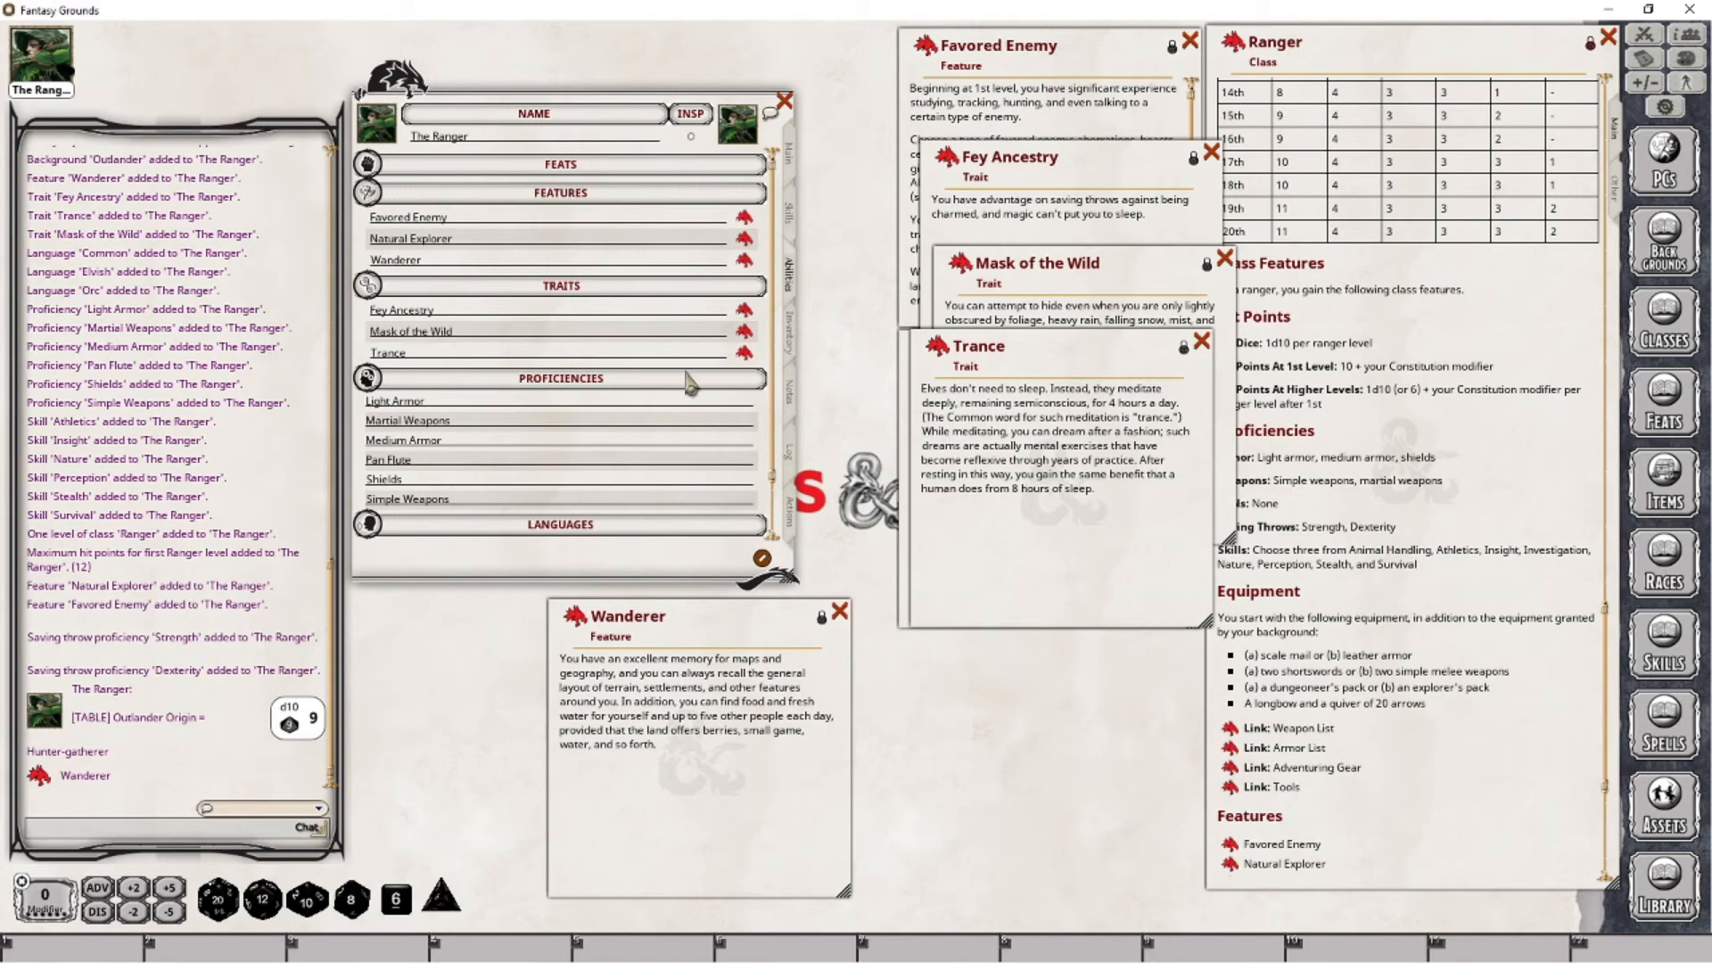
- Add the Wanderer feature to the character's actions as a power and post it to the chat, closing the feature's window
{"action": "left_click", "coordinate": [790, 518]}
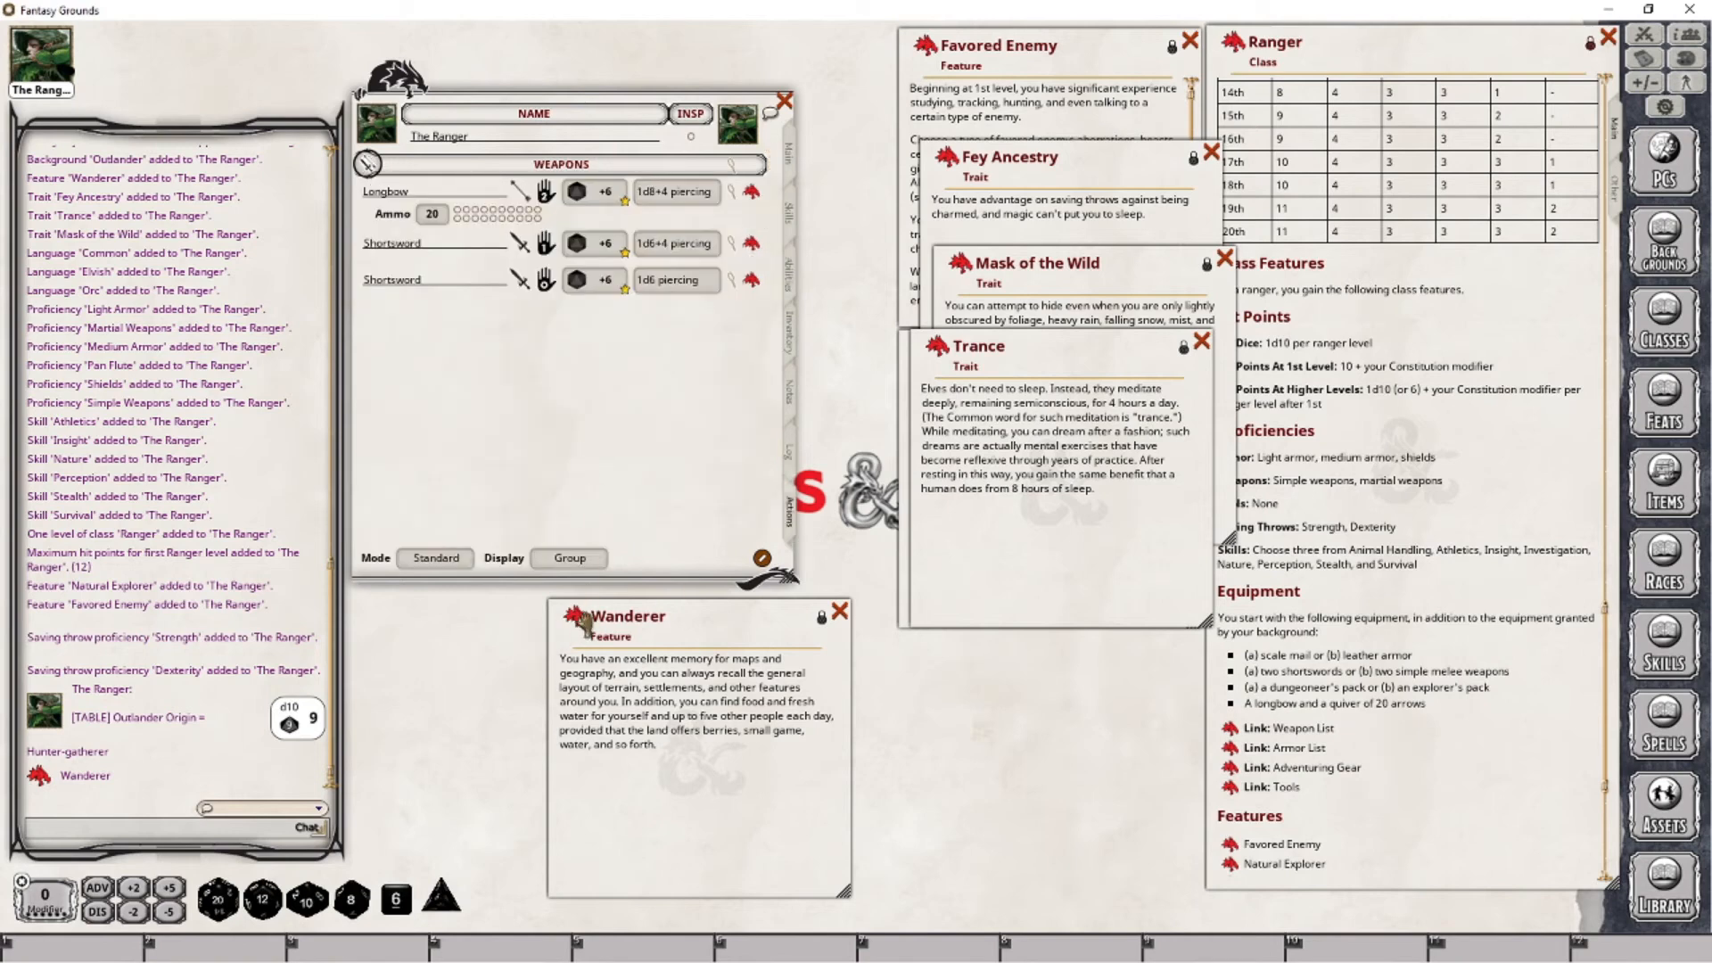
{"action": "left_click_drag", "start_coordinate": [584, 624], "coordinate": [593, 486]}
{"action": "left_click_drag", "start_coordinate": [373, 348], "coordinate": [89, 772]}
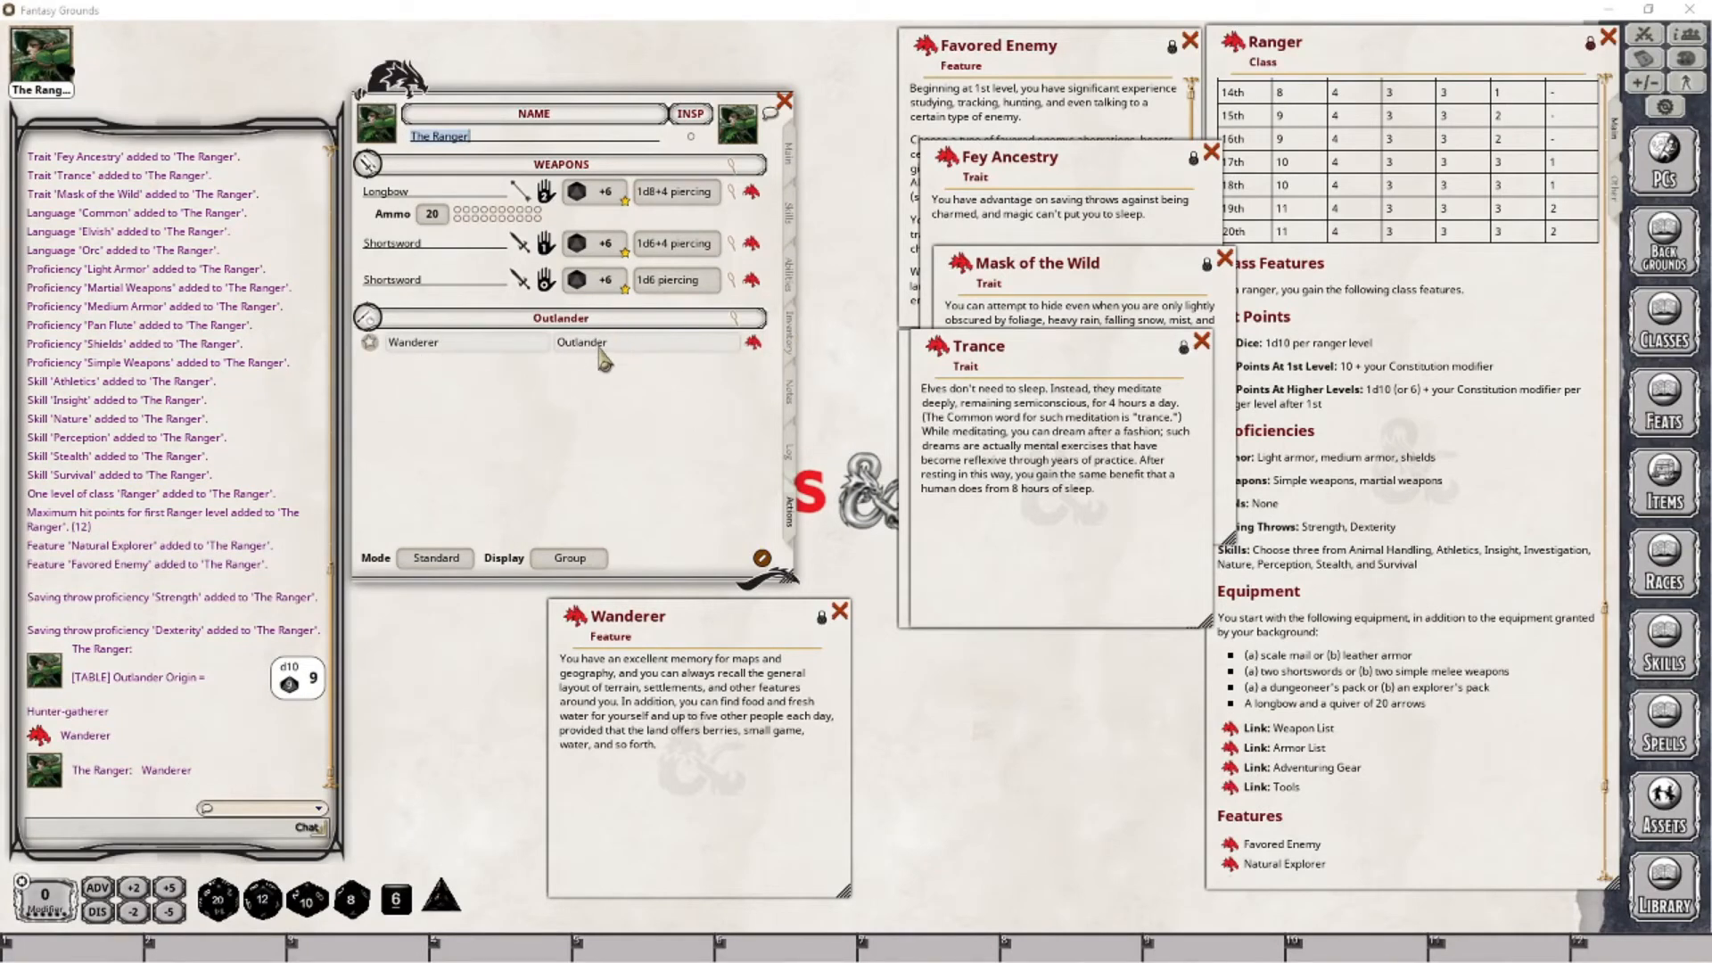
{"action": "left_click", "coordinate": [395, 309]}
{"action": "left_click", "coordinate": [842, 611]}
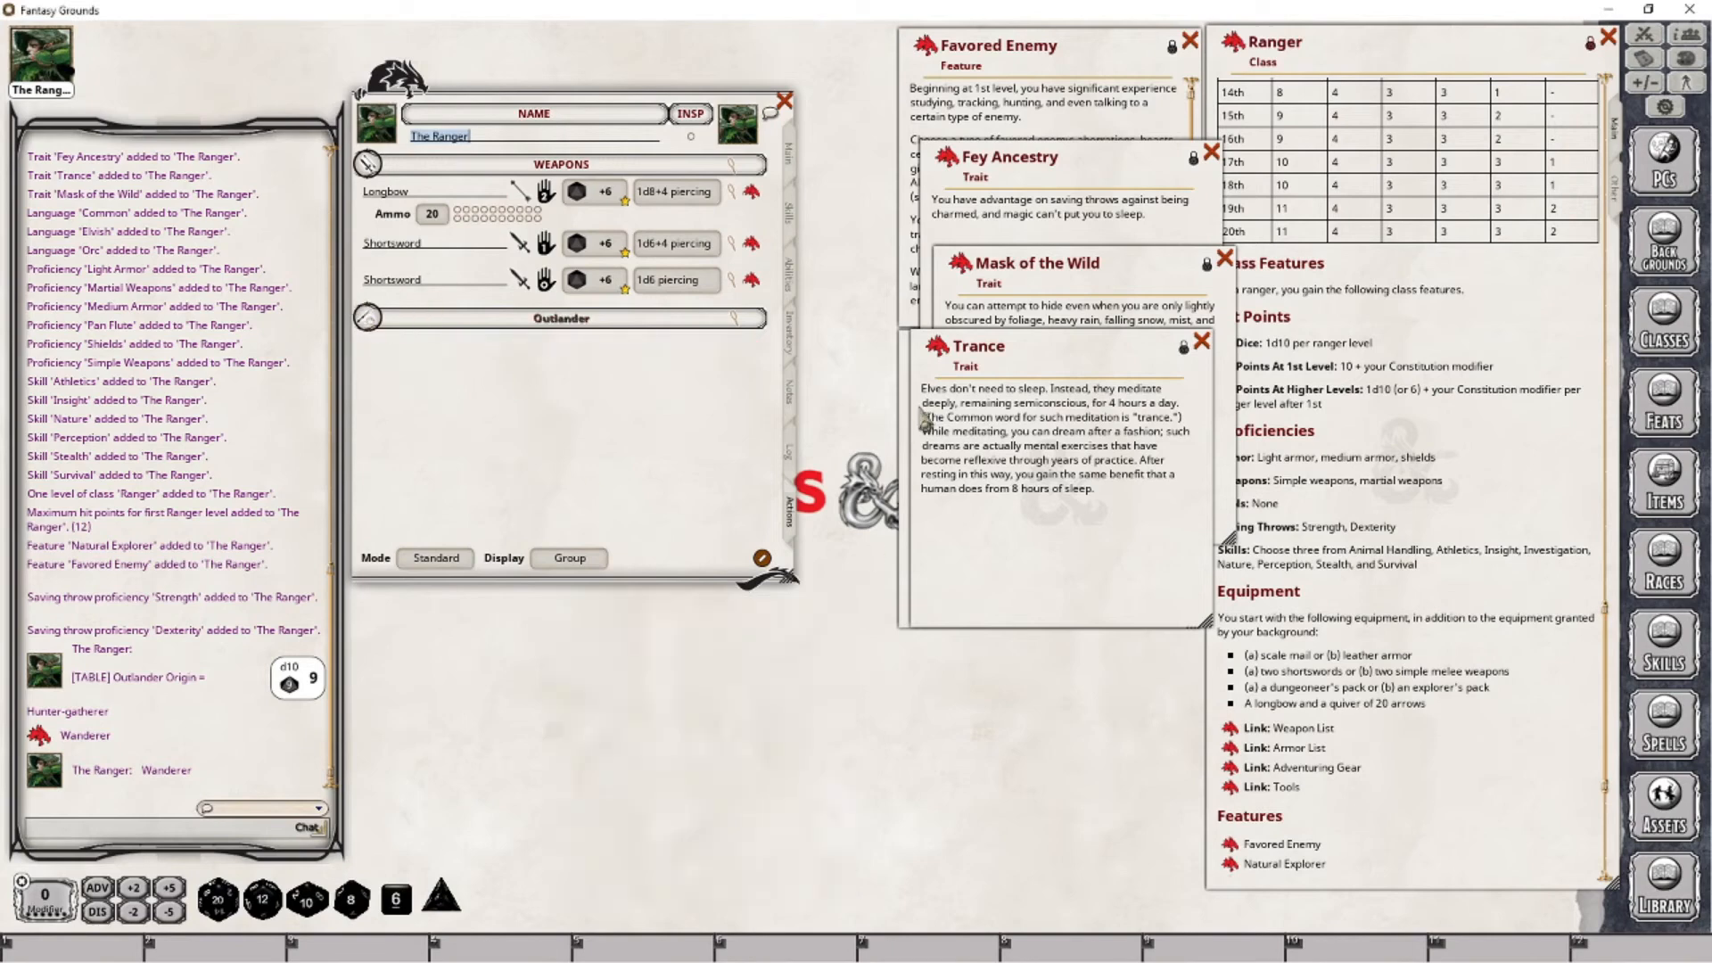
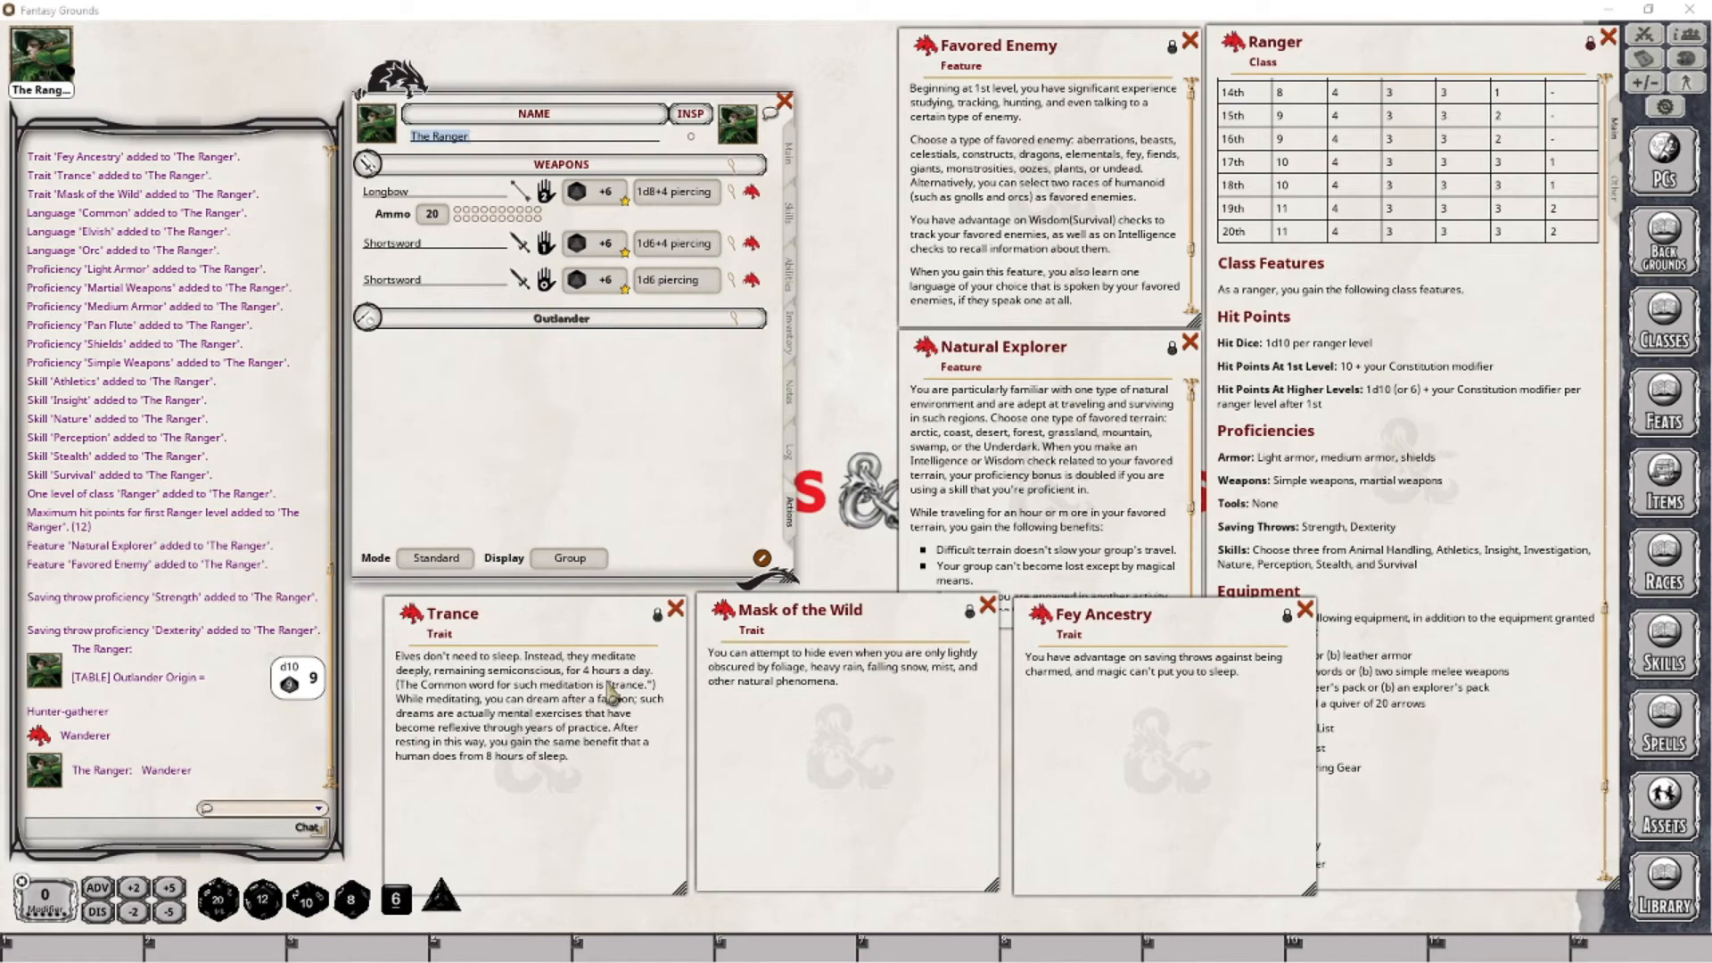
- Close the Trance window and add the Mask of the Wild trait to the character's actions as a power
{"action": "left_click", "coordinate": [675, 609]}
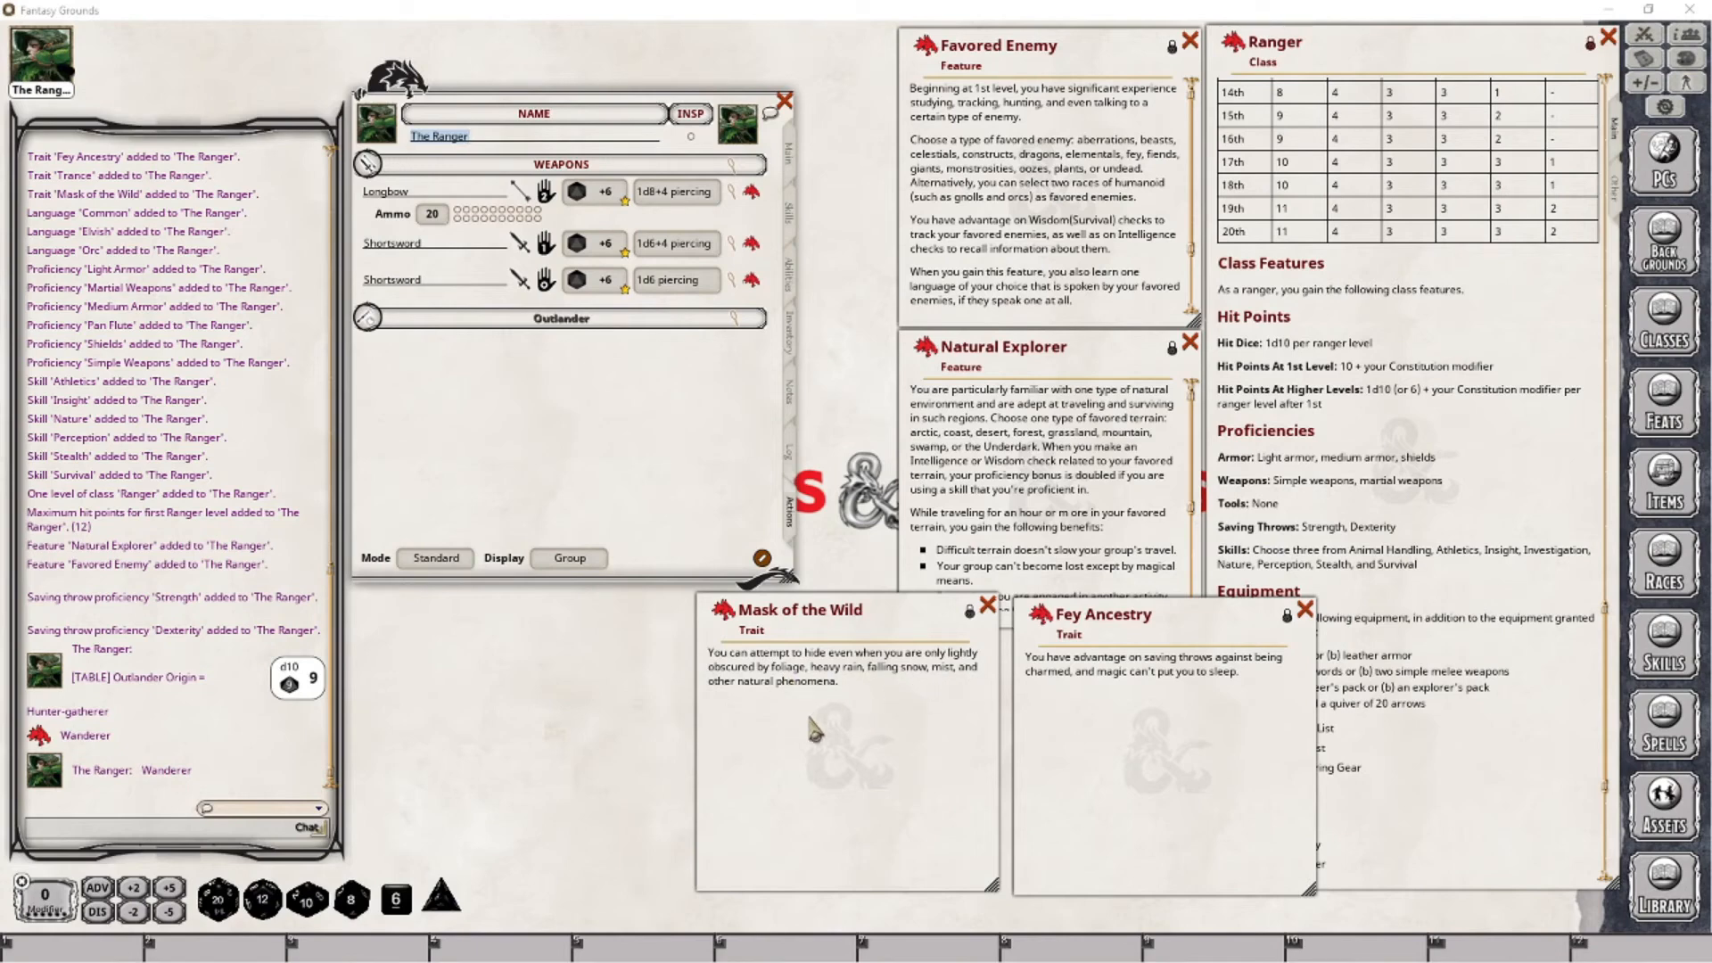
{"action": "left_click_drag", "start_coordinate": [828, 625], "coordinate": [622, 628]}
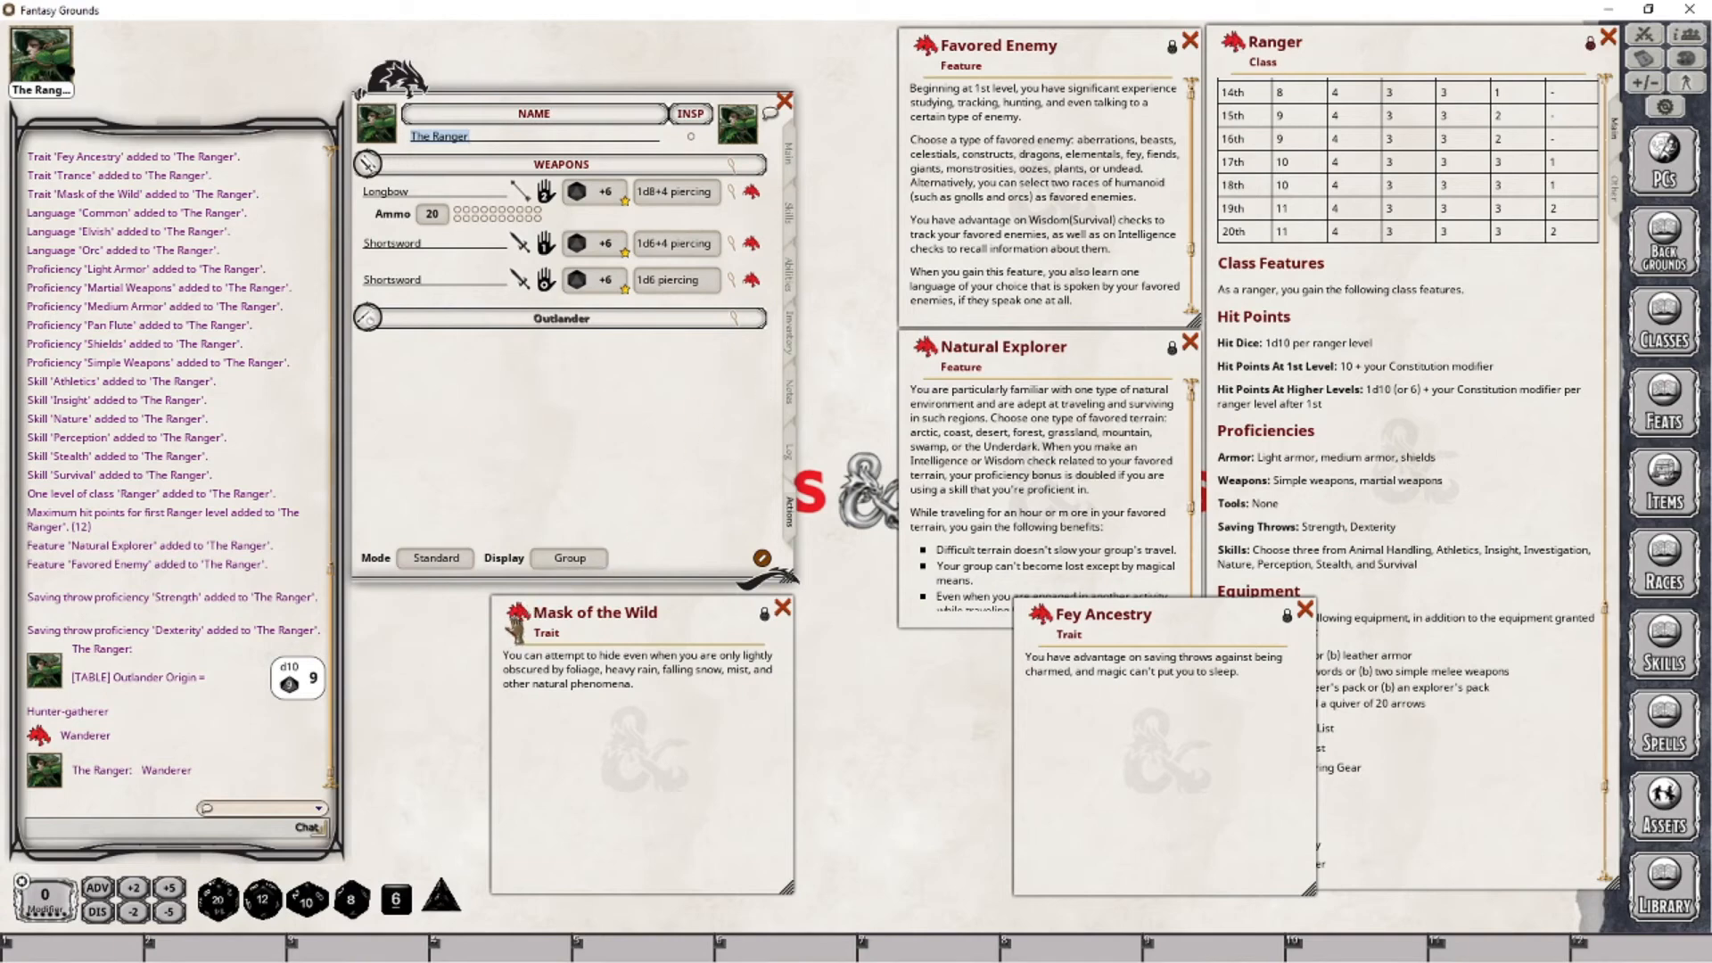
{"action": "left_click_drag", "start_coordinate": [604, 529], "coordinate": [603, 532]}
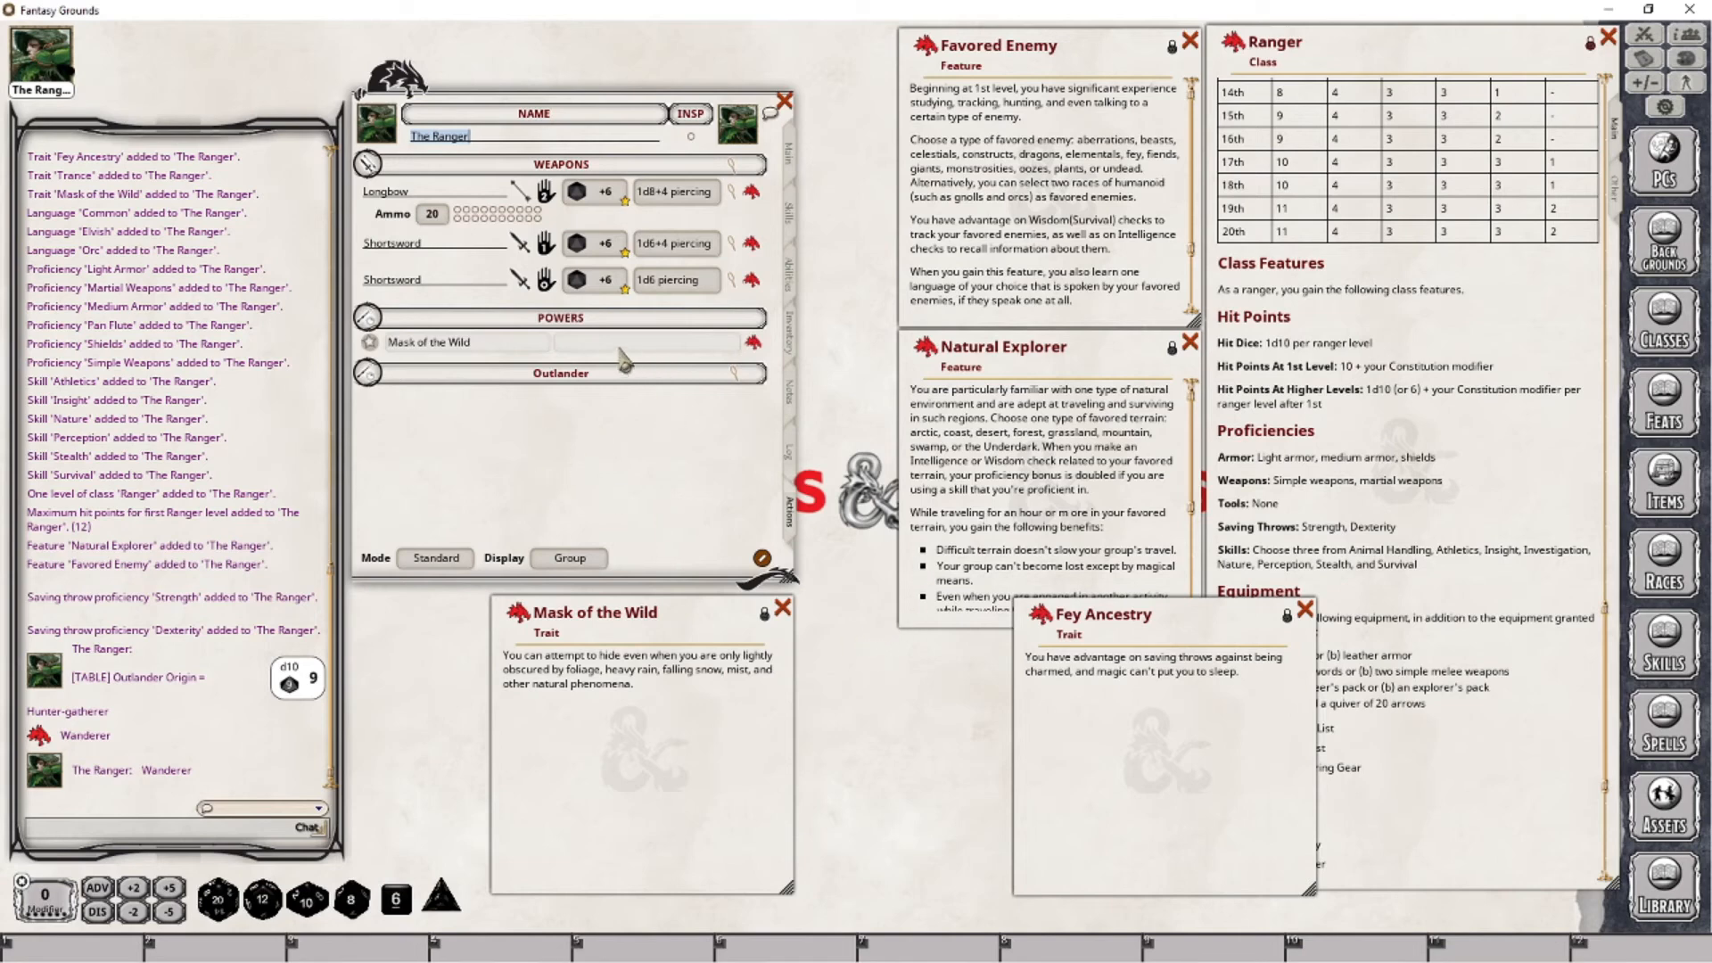
- Assign the Mask of the Wild power to the group "Elf" and post it to the chat
{"action": "left_click", "coordinate": [575, 345]}
{"action": "type", "text": "Elf"}
{"action": "key", "text": "Tab"}
{"action": "left_click", "coordinate": [374, 349]}
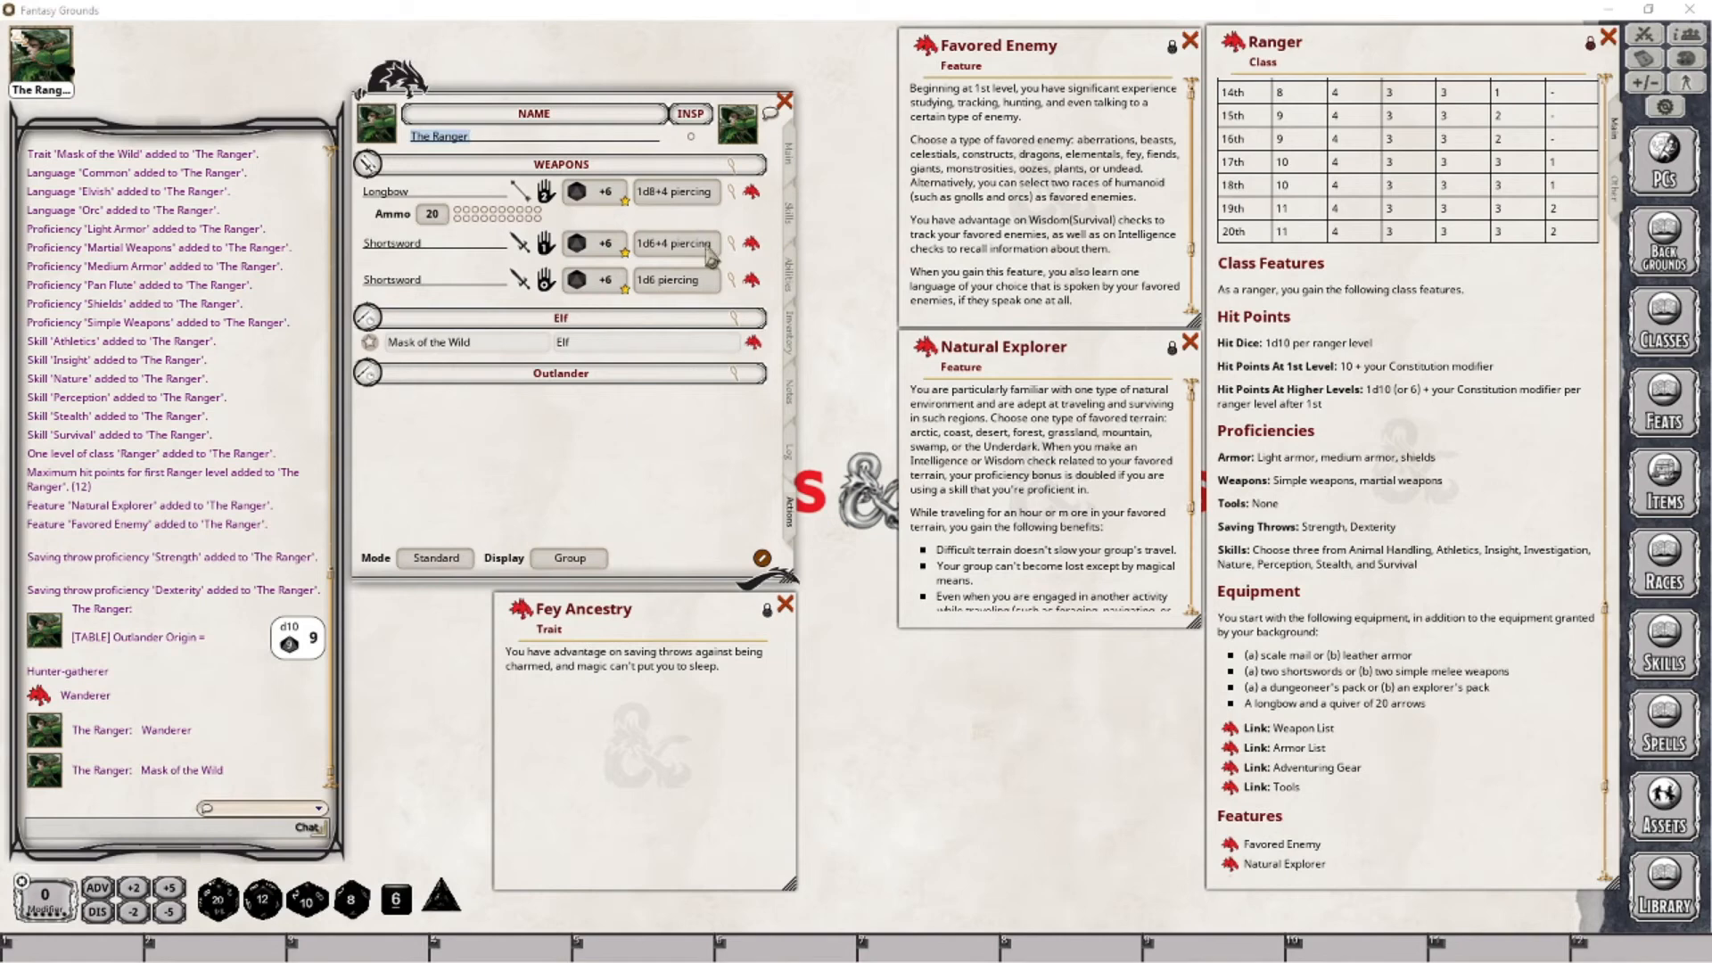
- Enter "Immune: Magical Sleep, Advantage: Charmed Sav" as the character's special defenses
{"action": "left_click", "coordinate": [790, 177]}
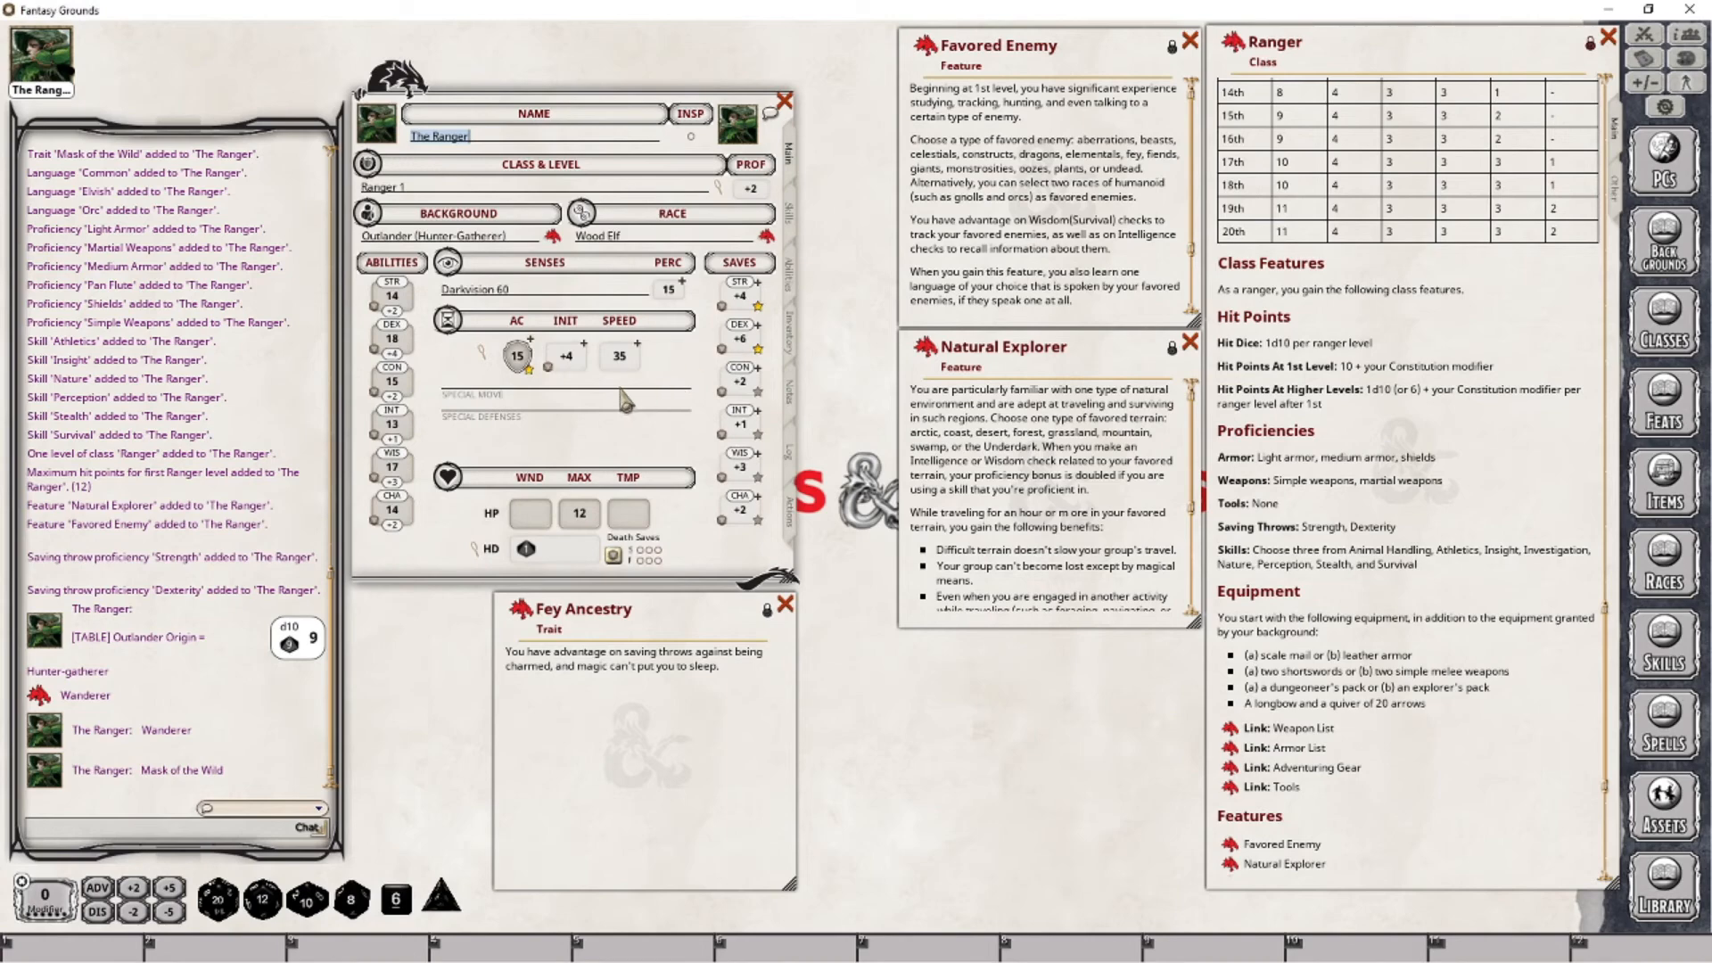
{"action": "left_click", "coordinate": [476, 409]}
{"action": "type", "text": "Immune: Magical Sl"}
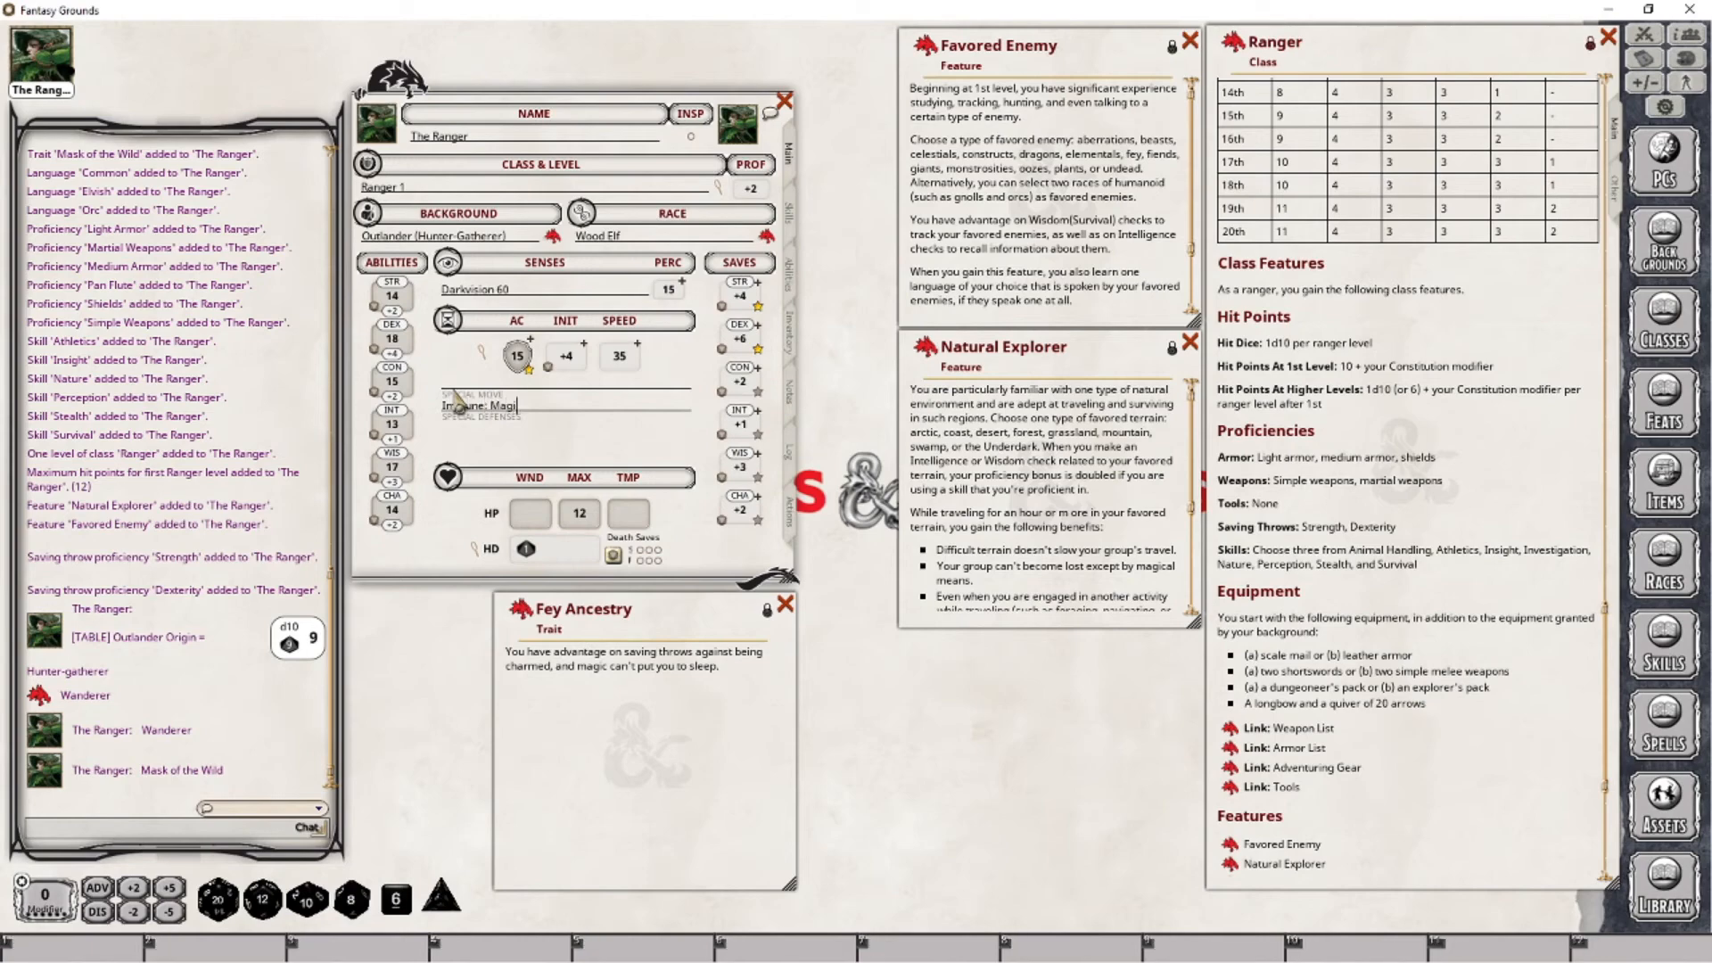
{"action": "type", "text": "eep"}
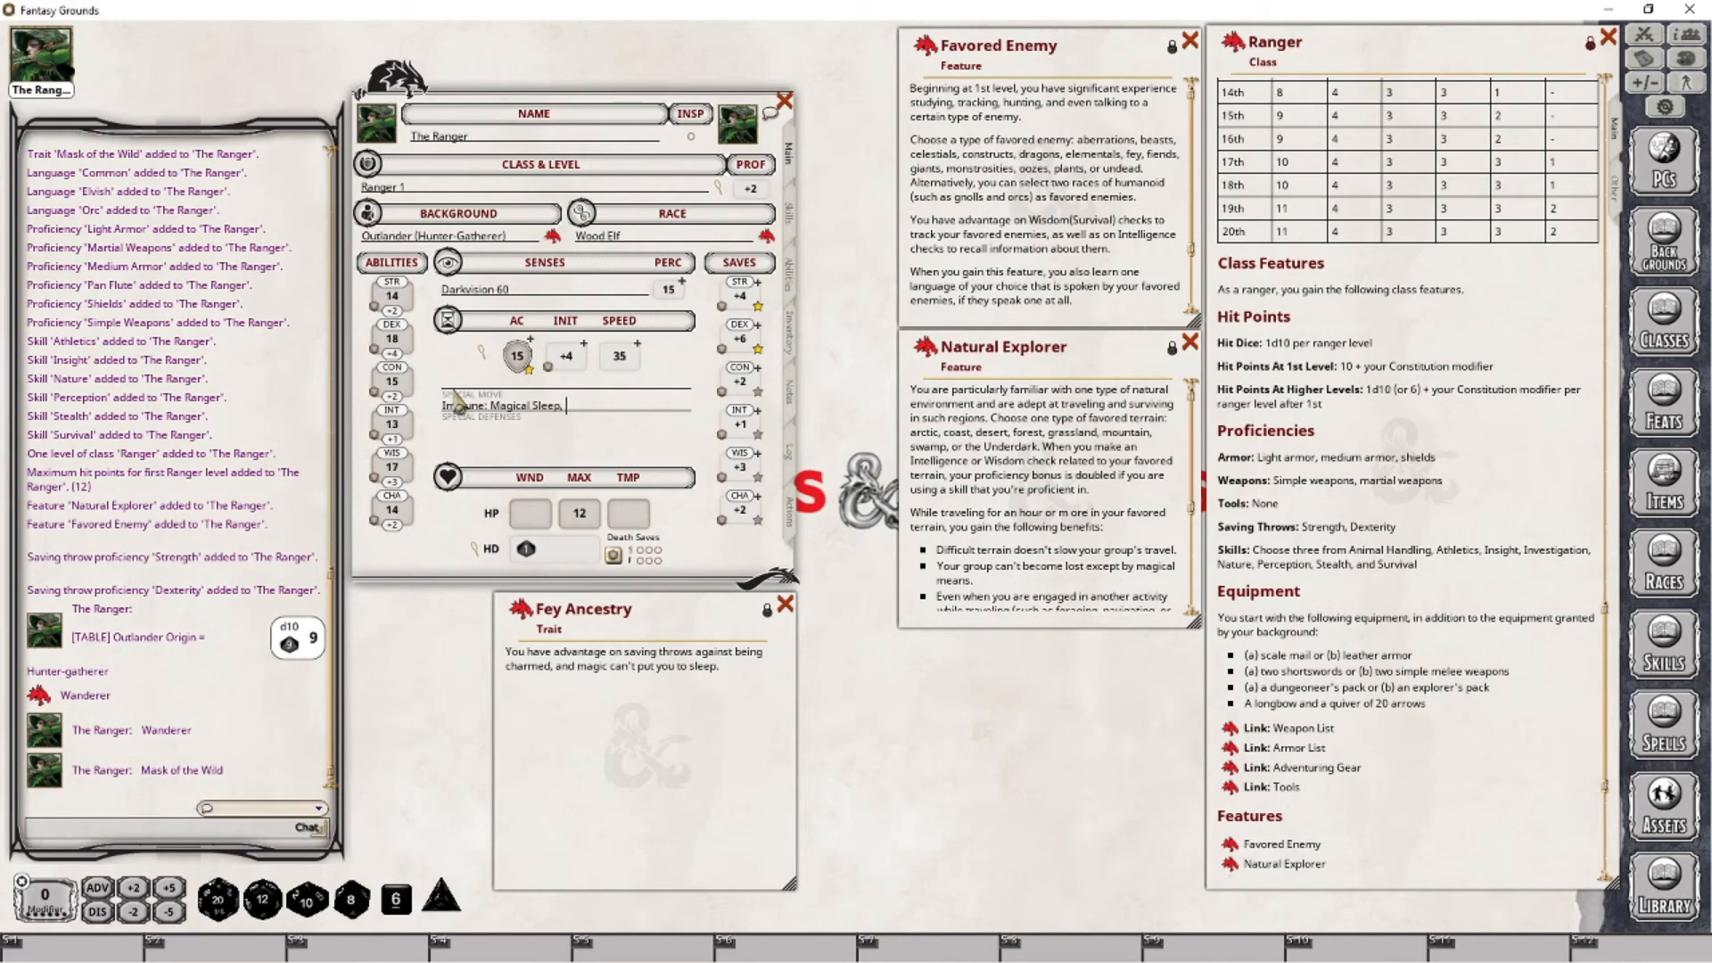
{"action": "type", "text": ", Adf"}
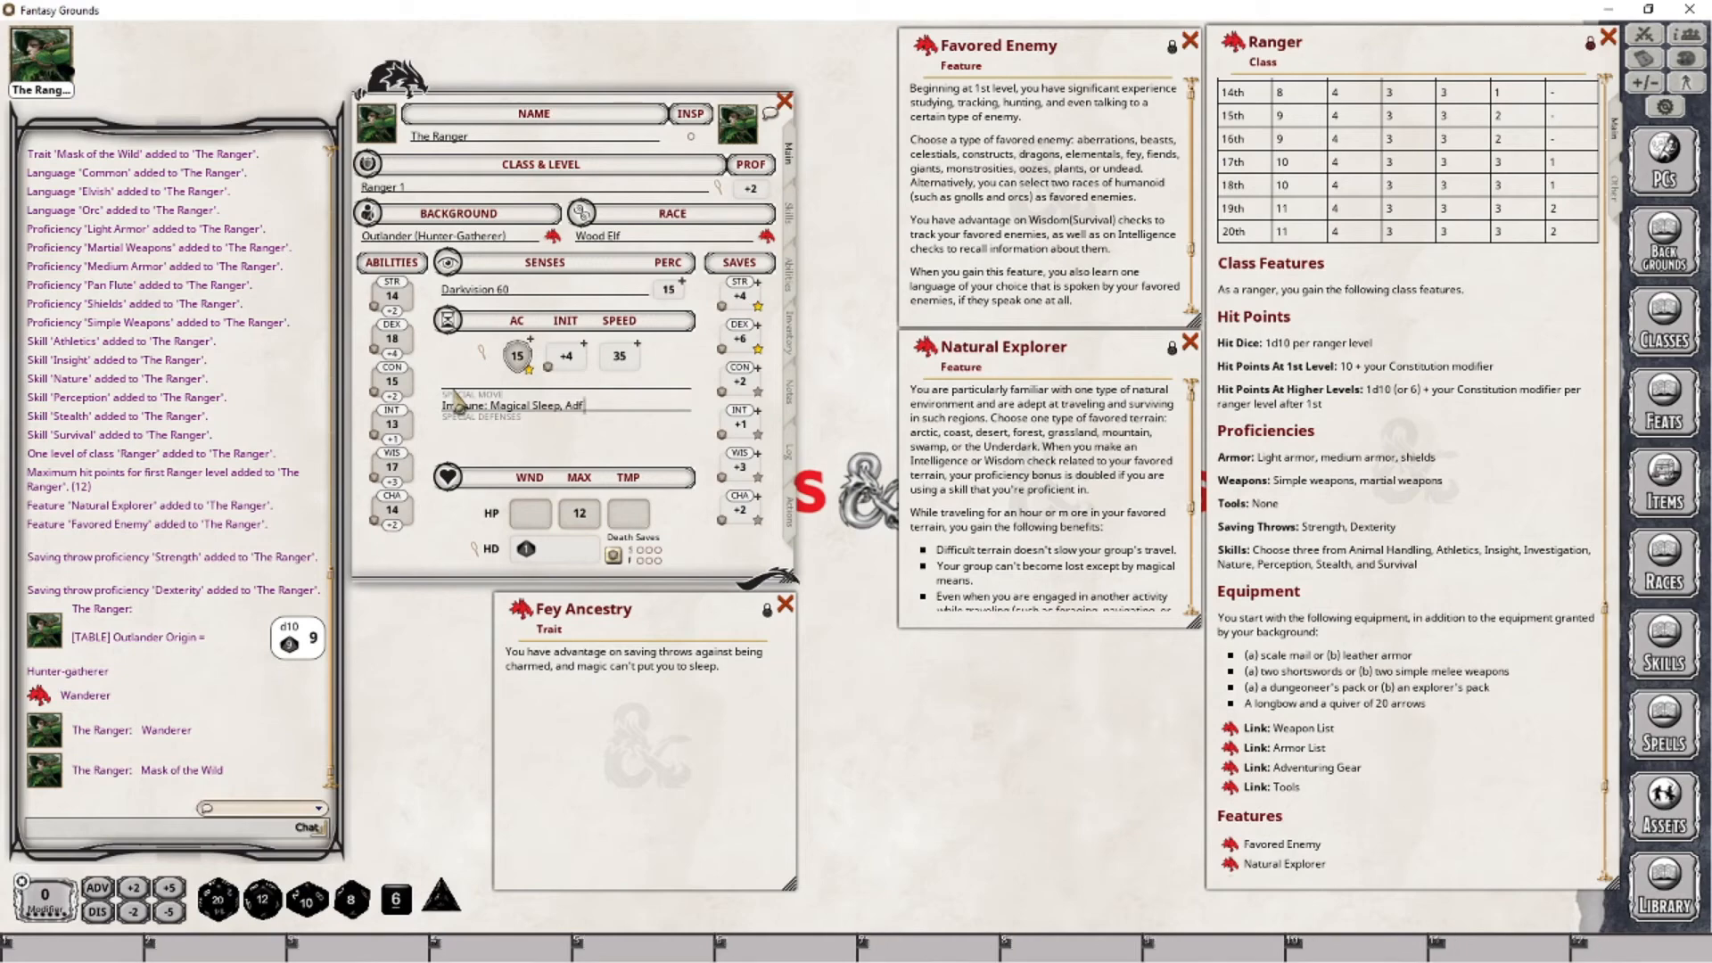
{"action": "key", "text": "BackSpace"}
{"action": "type", "text": "vantage: Charmed"}
{"action": "left_click", "coordinate": [673, 410]}
{"action": "type", "text": "Sav"}
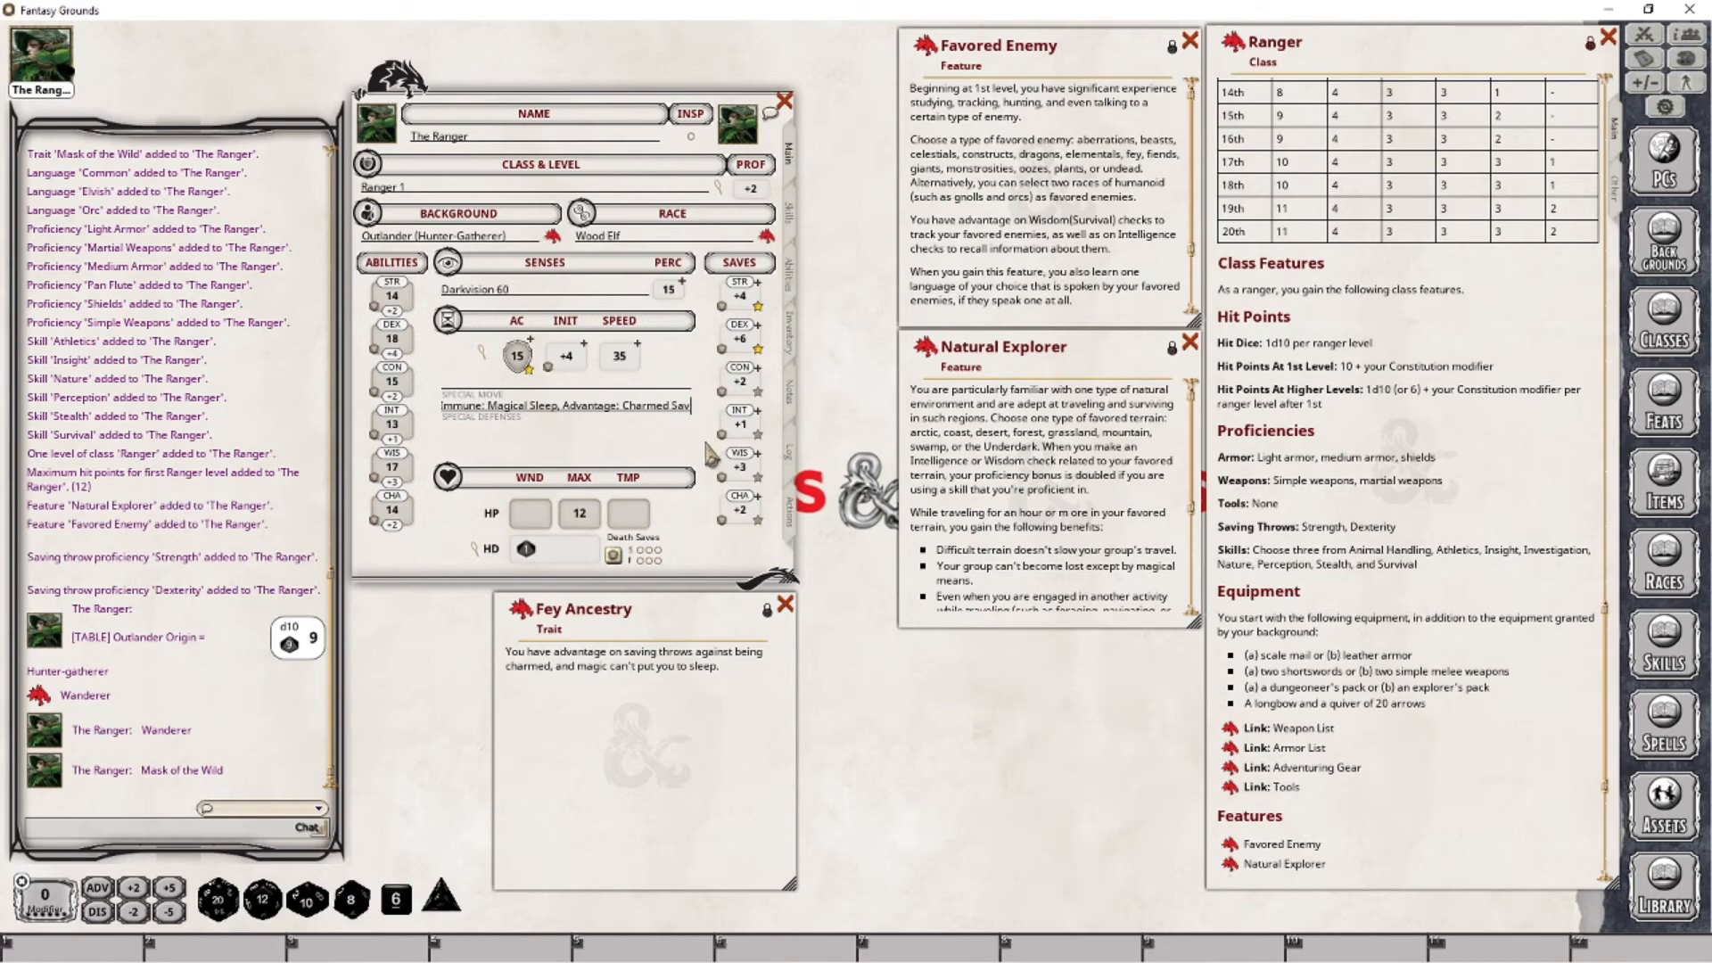
{"action": "key", "text": "Return"}
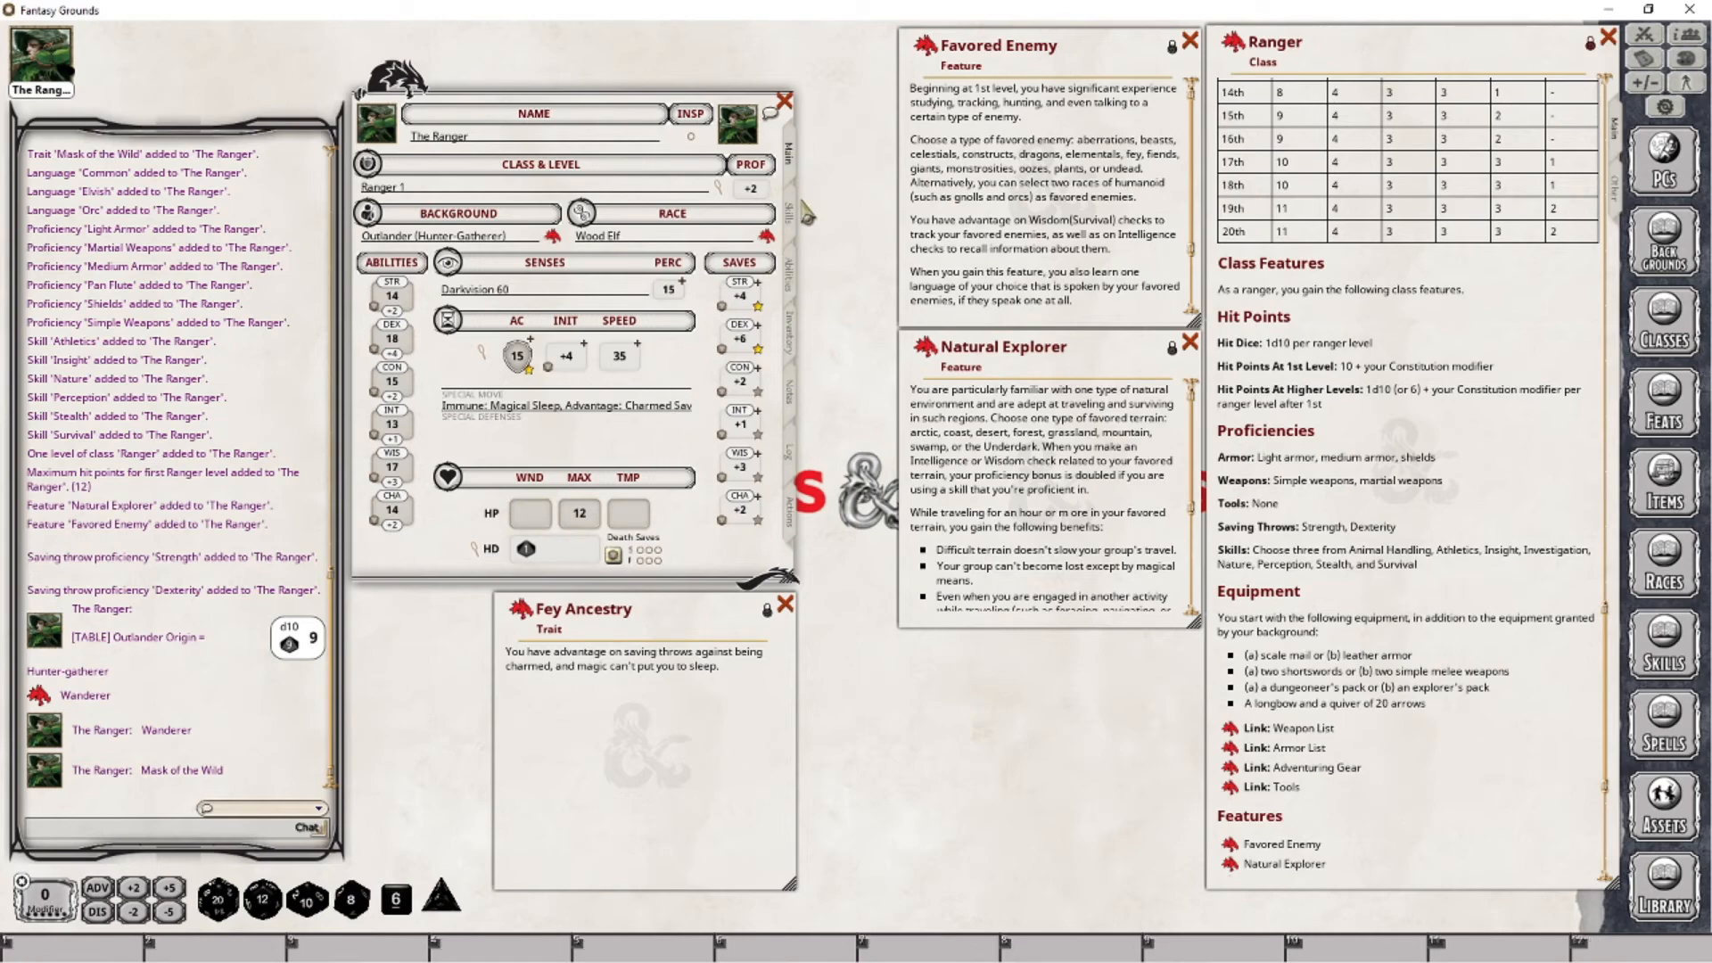
- Add the Fey Ancestry trait to the character's actions as a power and delete its Charmed effect
{"action": "left_click", "coordinate": [789, 522]}
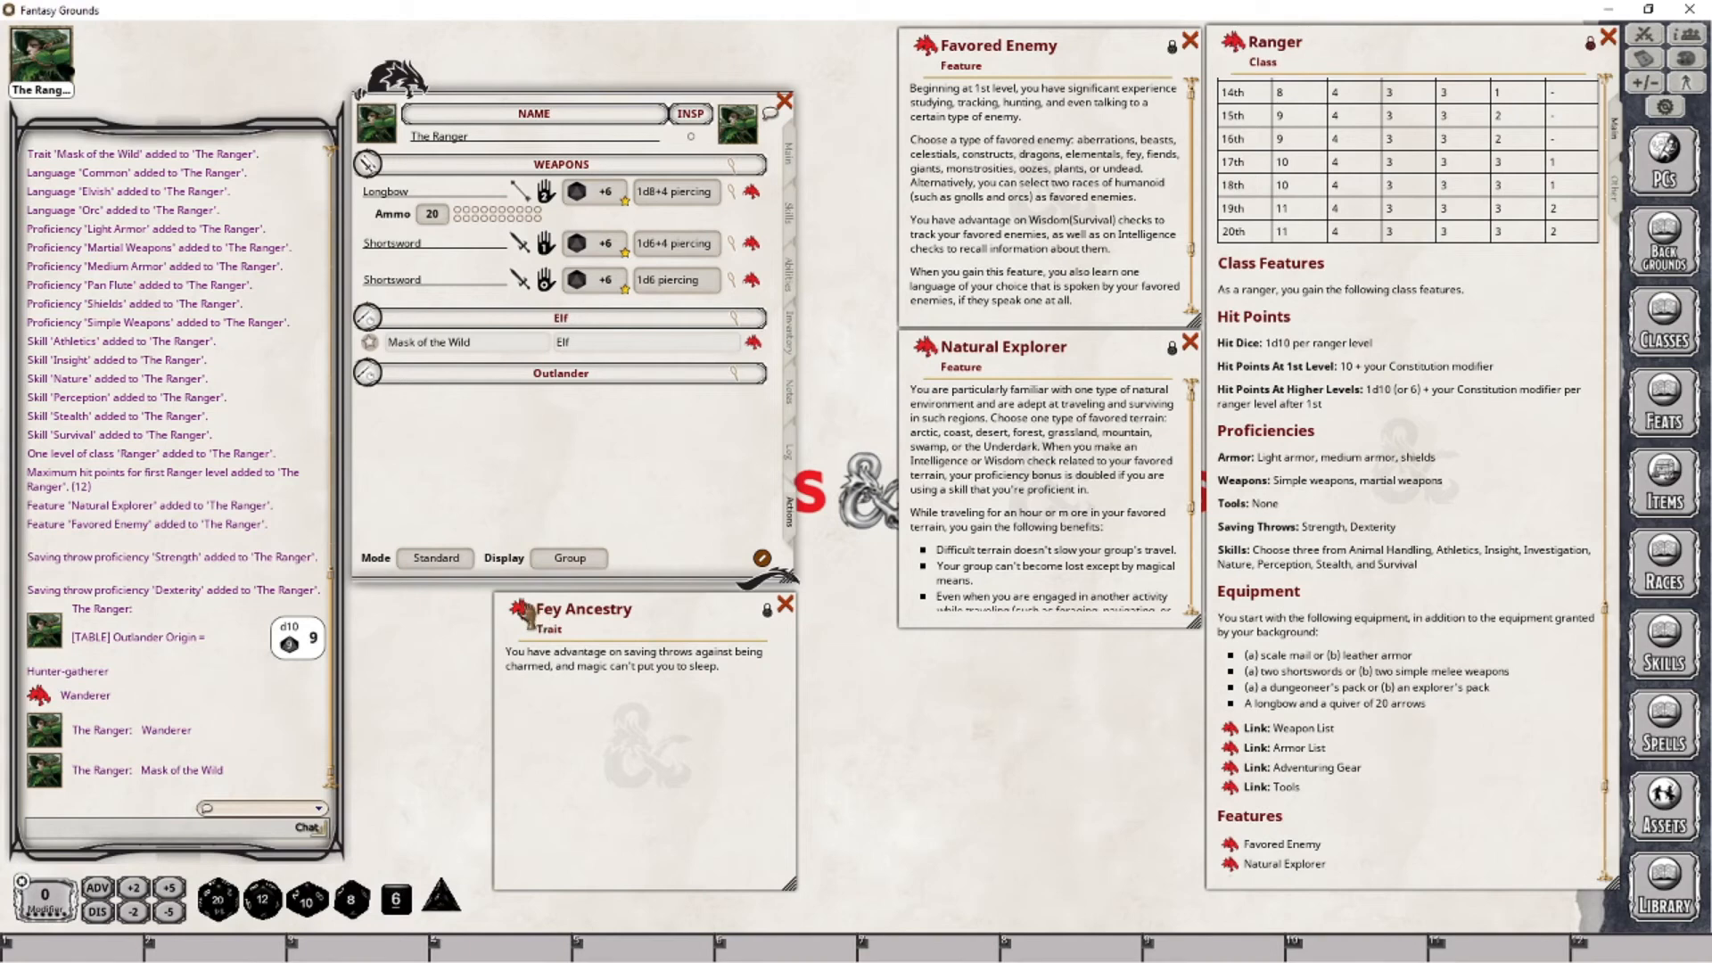
{"action": "left_click_drag", "start_coordinate": [520, 609], "coordinate": [613, 437]}
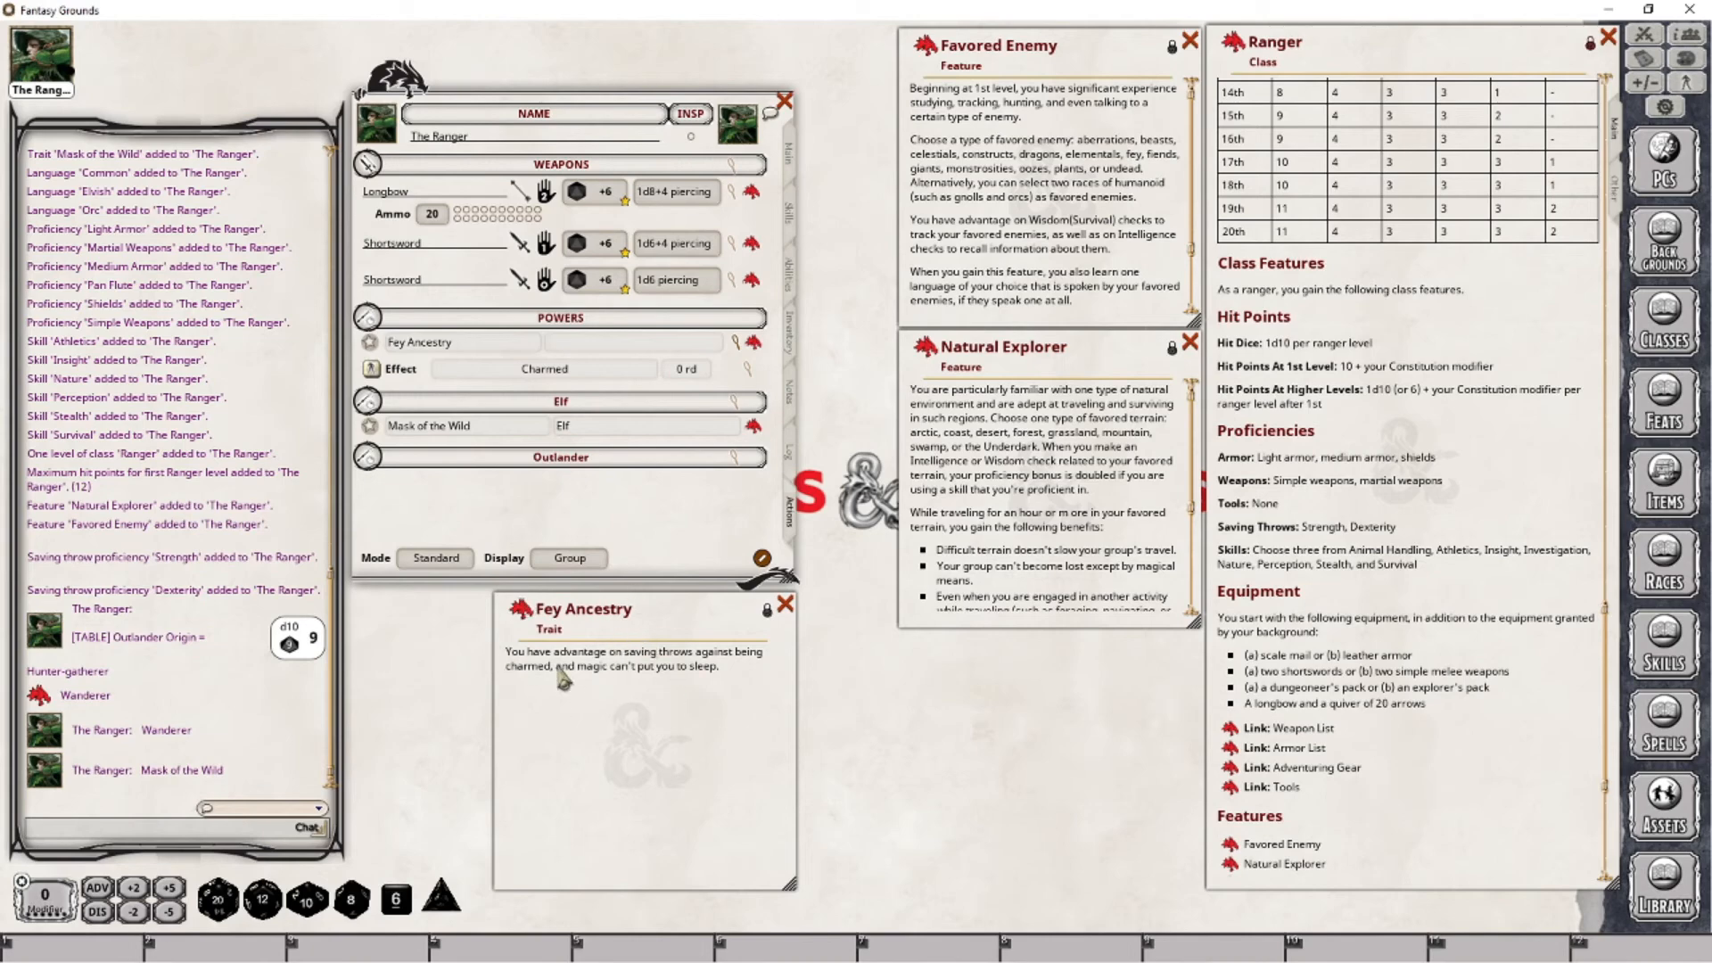
{"action": "right_click", "coordinate": [587, 373]}
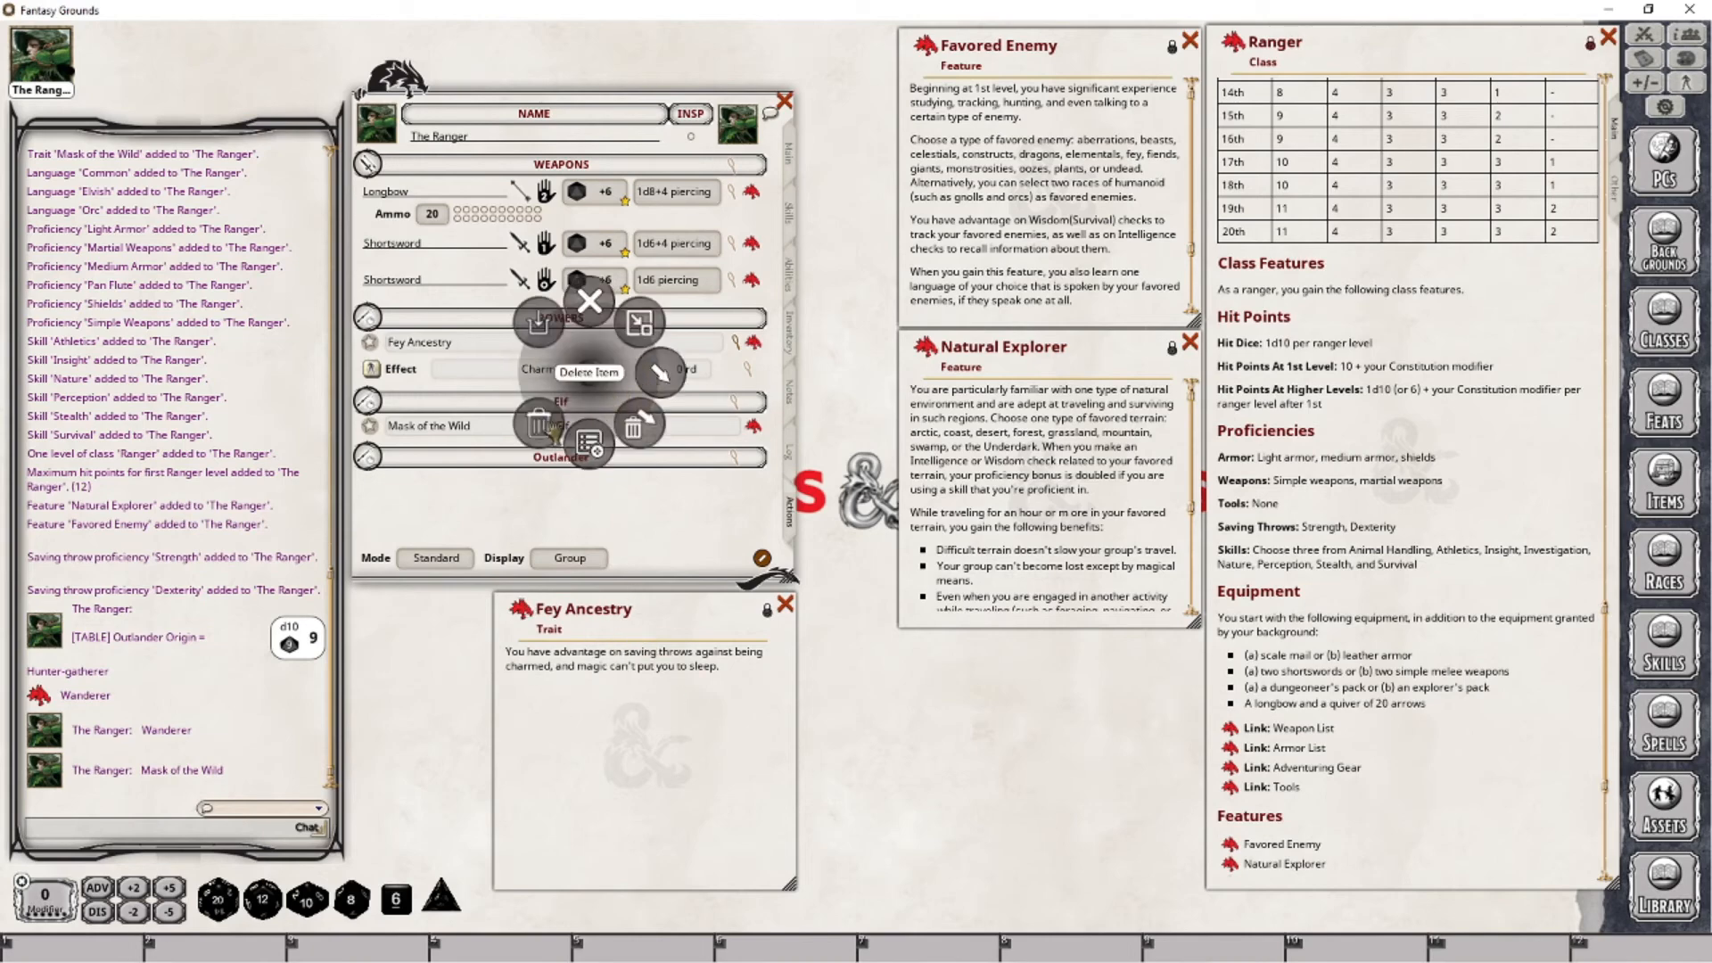
{"action": "left_click", "coordinate": [635, 426]}
{"action": "left_click", "coordinate": [660, 481]}
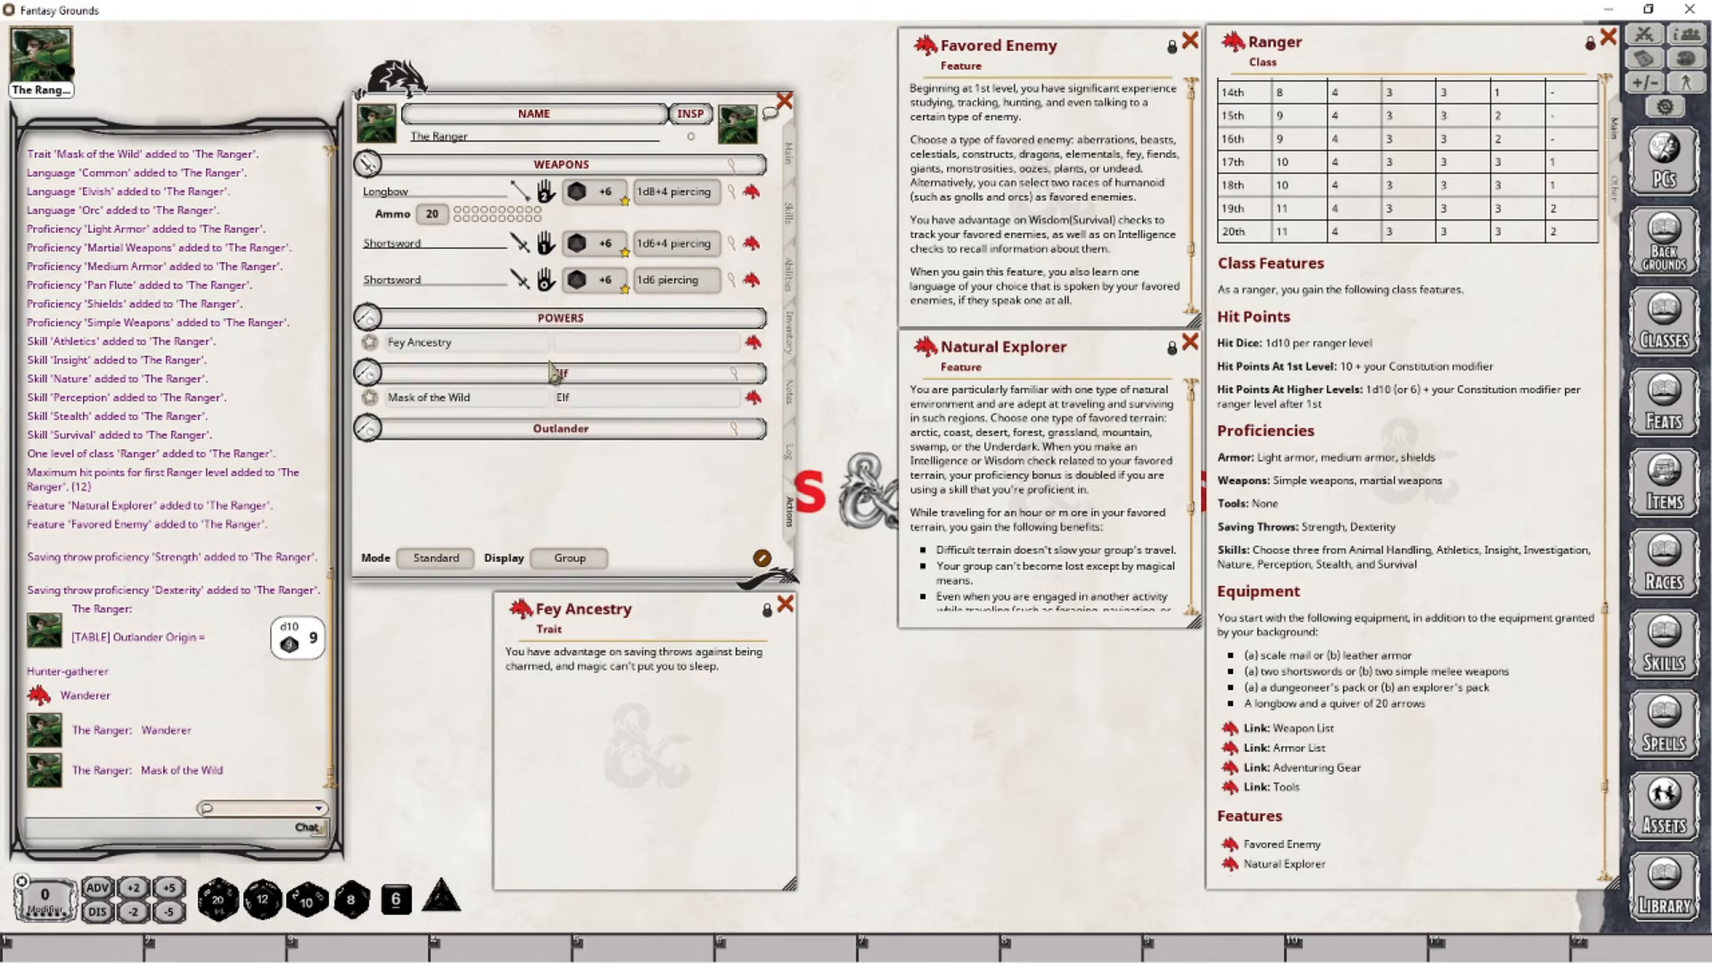
- Add a new effect to the Fey Ancestry power with the description "Fey Ancestry; ADVSAV"
{"action": "right_click", "coordinate": [703, 350]}
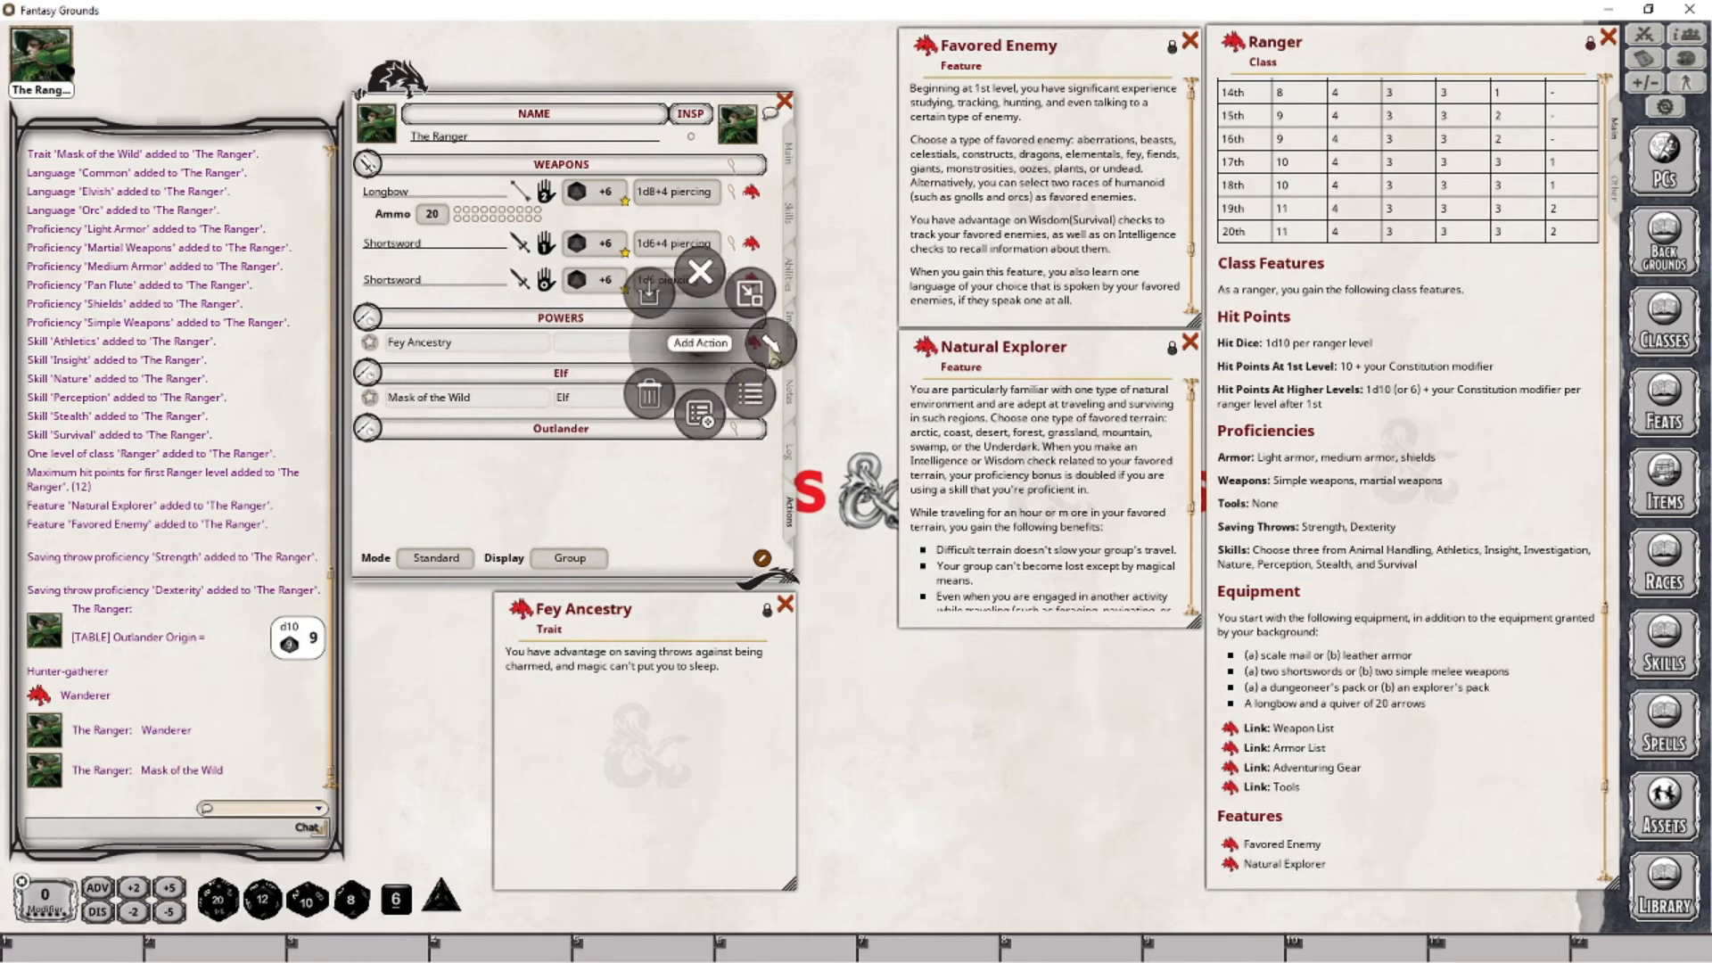
{"action": "left_click", "coordinate": [772, 349]}
{"action": "left_click", "coordinate": [781, 415]}
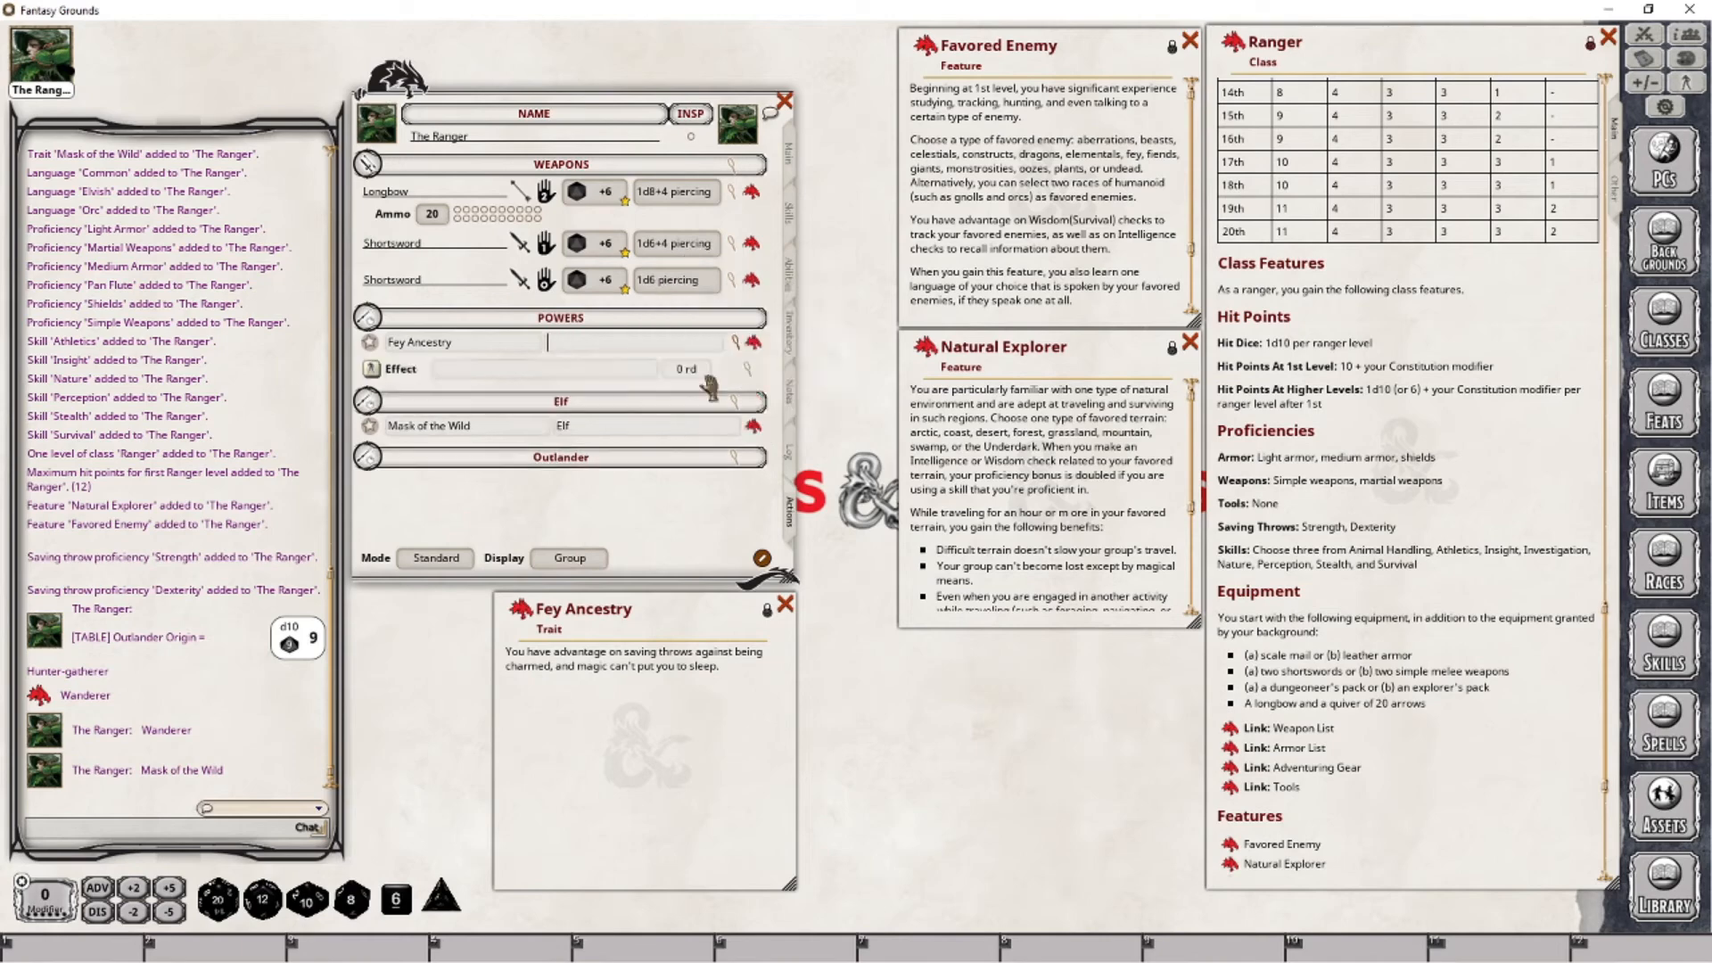
{"action": "left_click", "coordinate": [748, 370]}
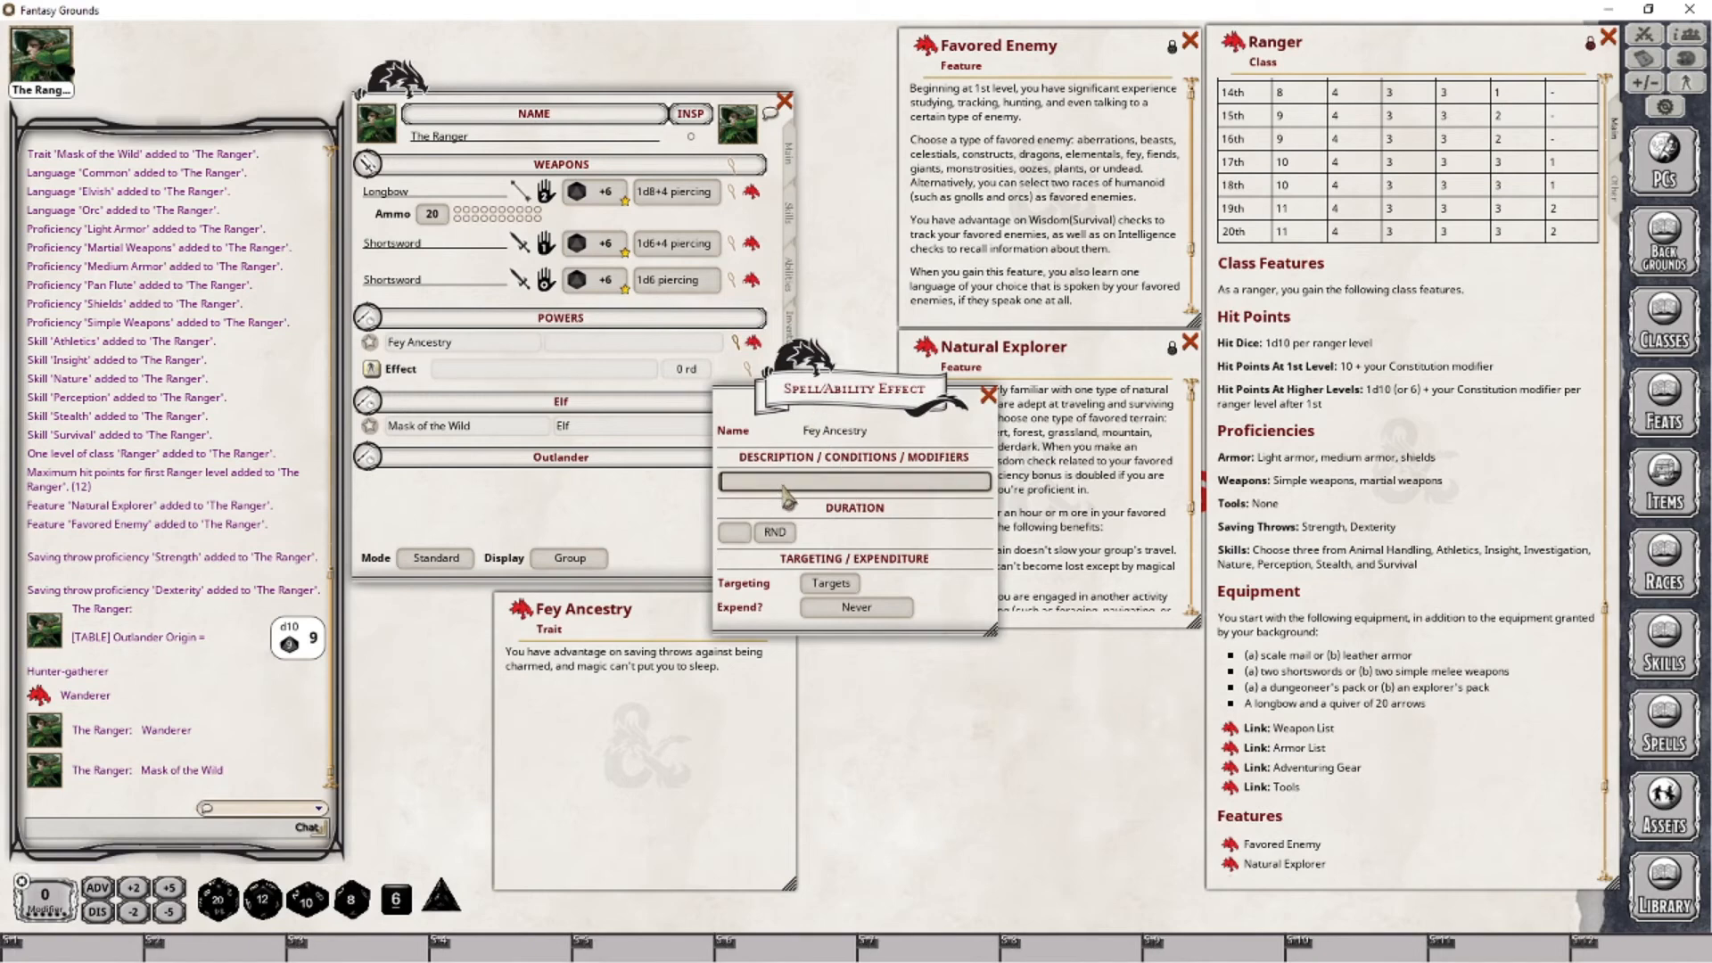
{"action": "type", "text": "Fey Ance"}
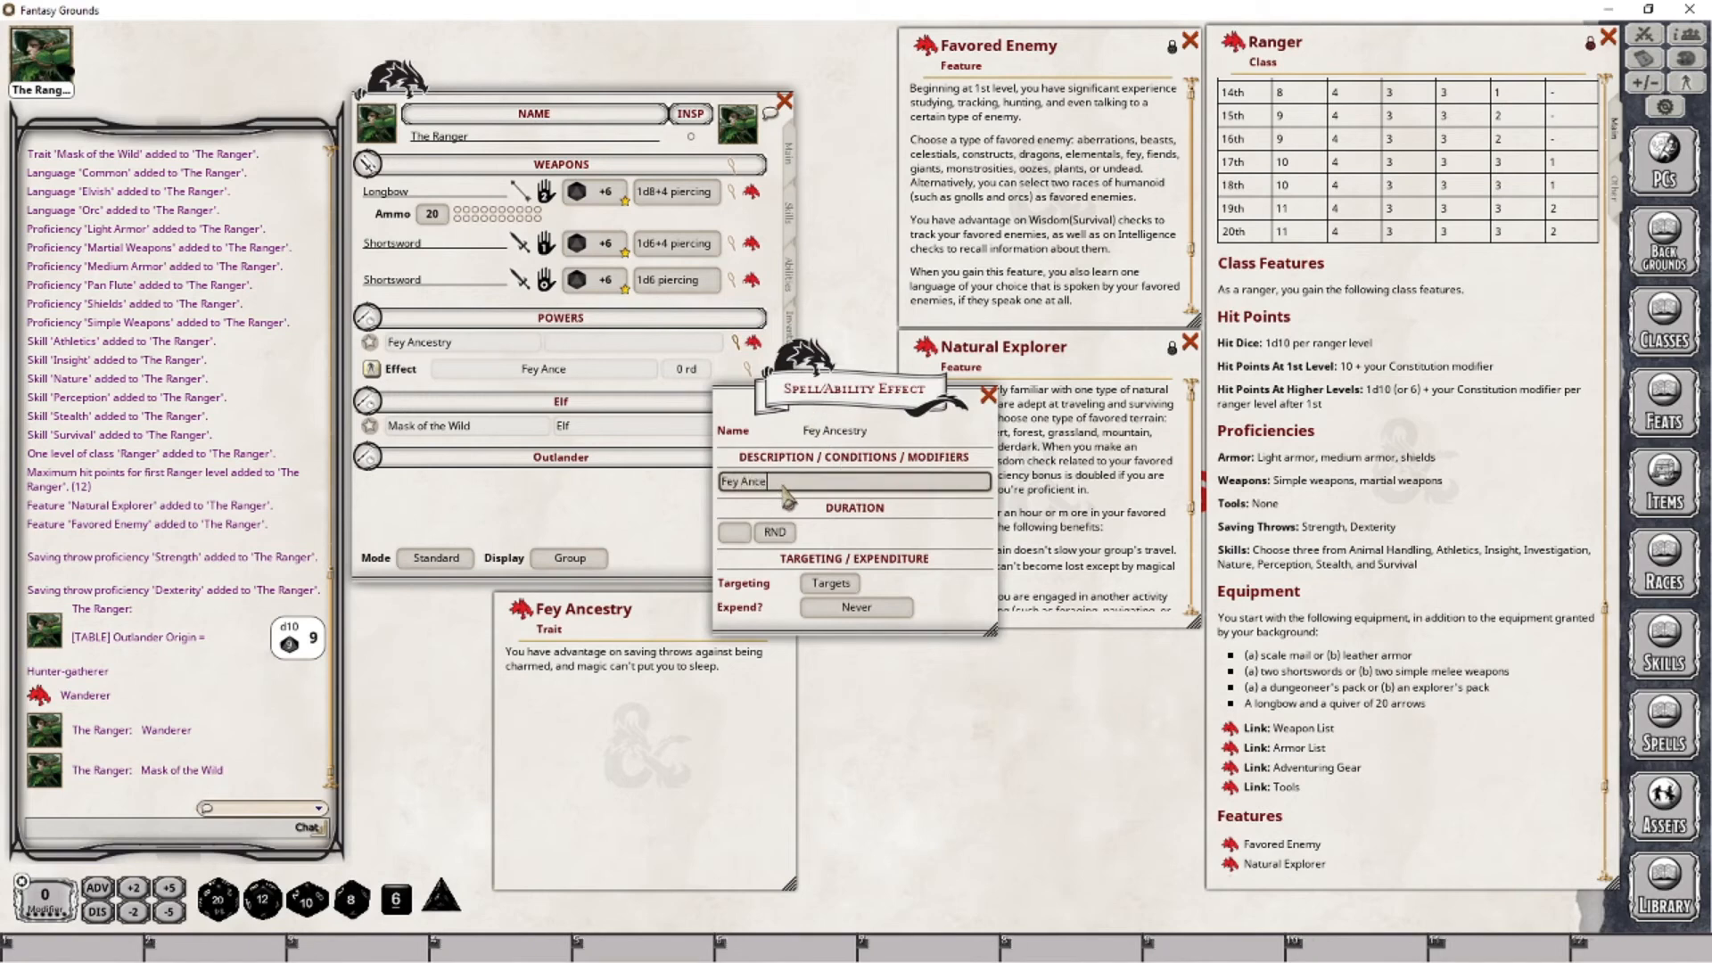
{"action": "type", "text": "stry; ADVSAV"}
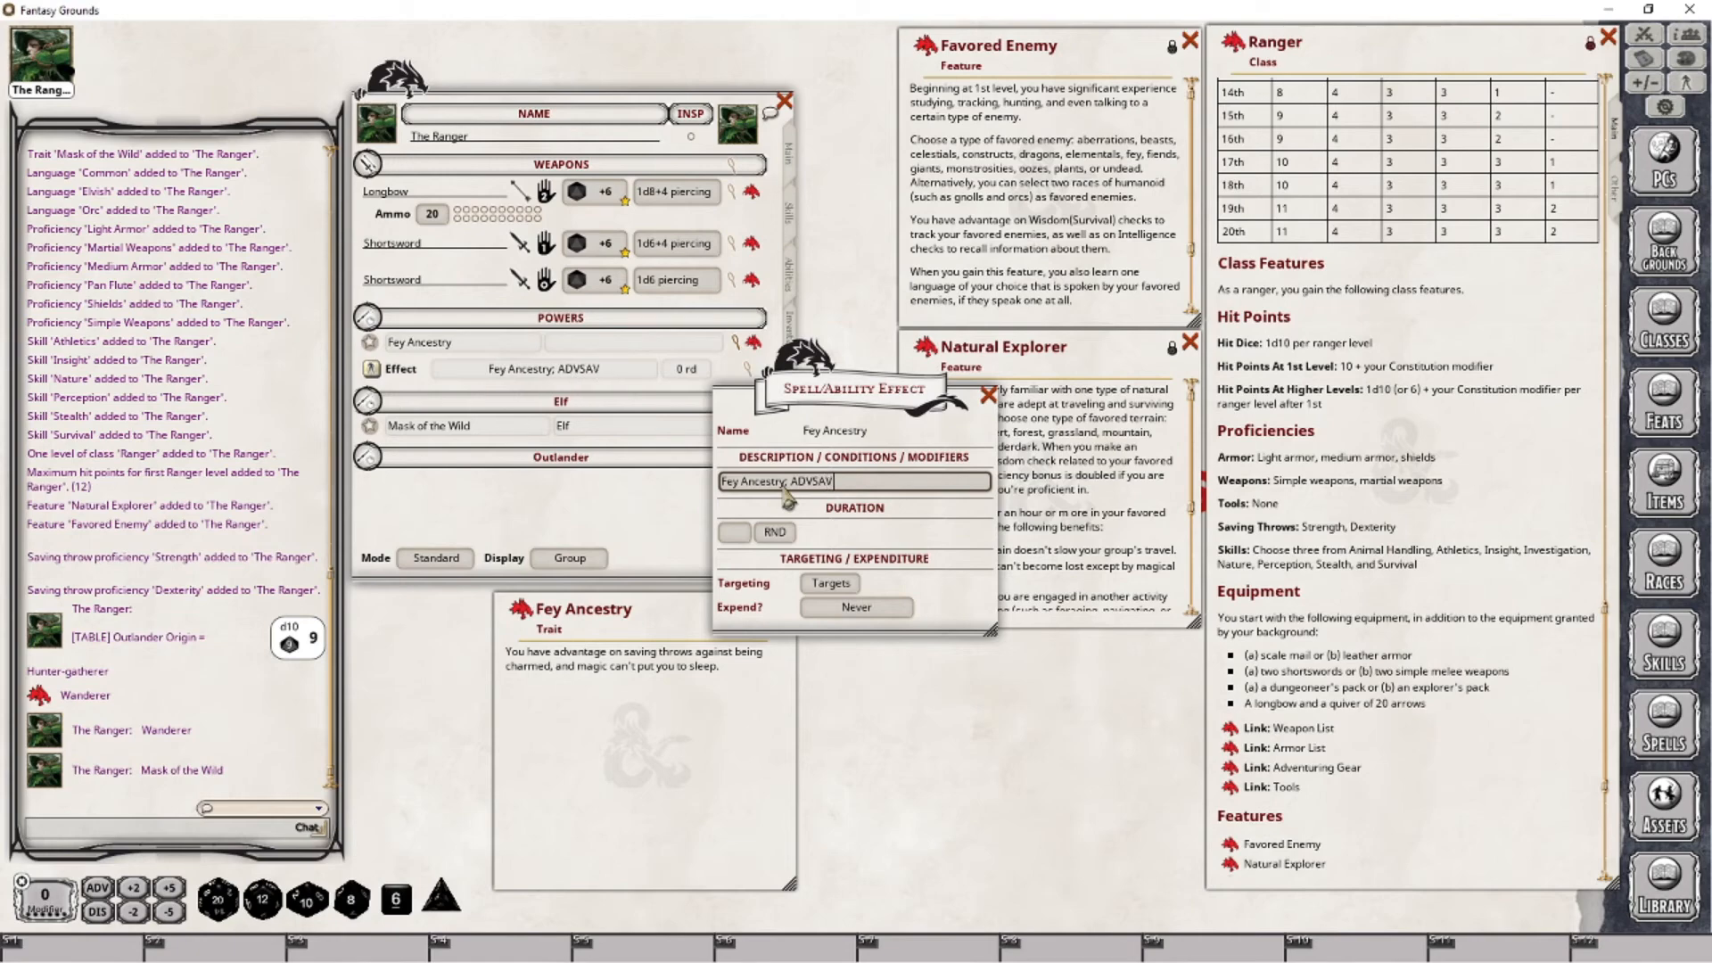
{"action": "type", "text": ":"}
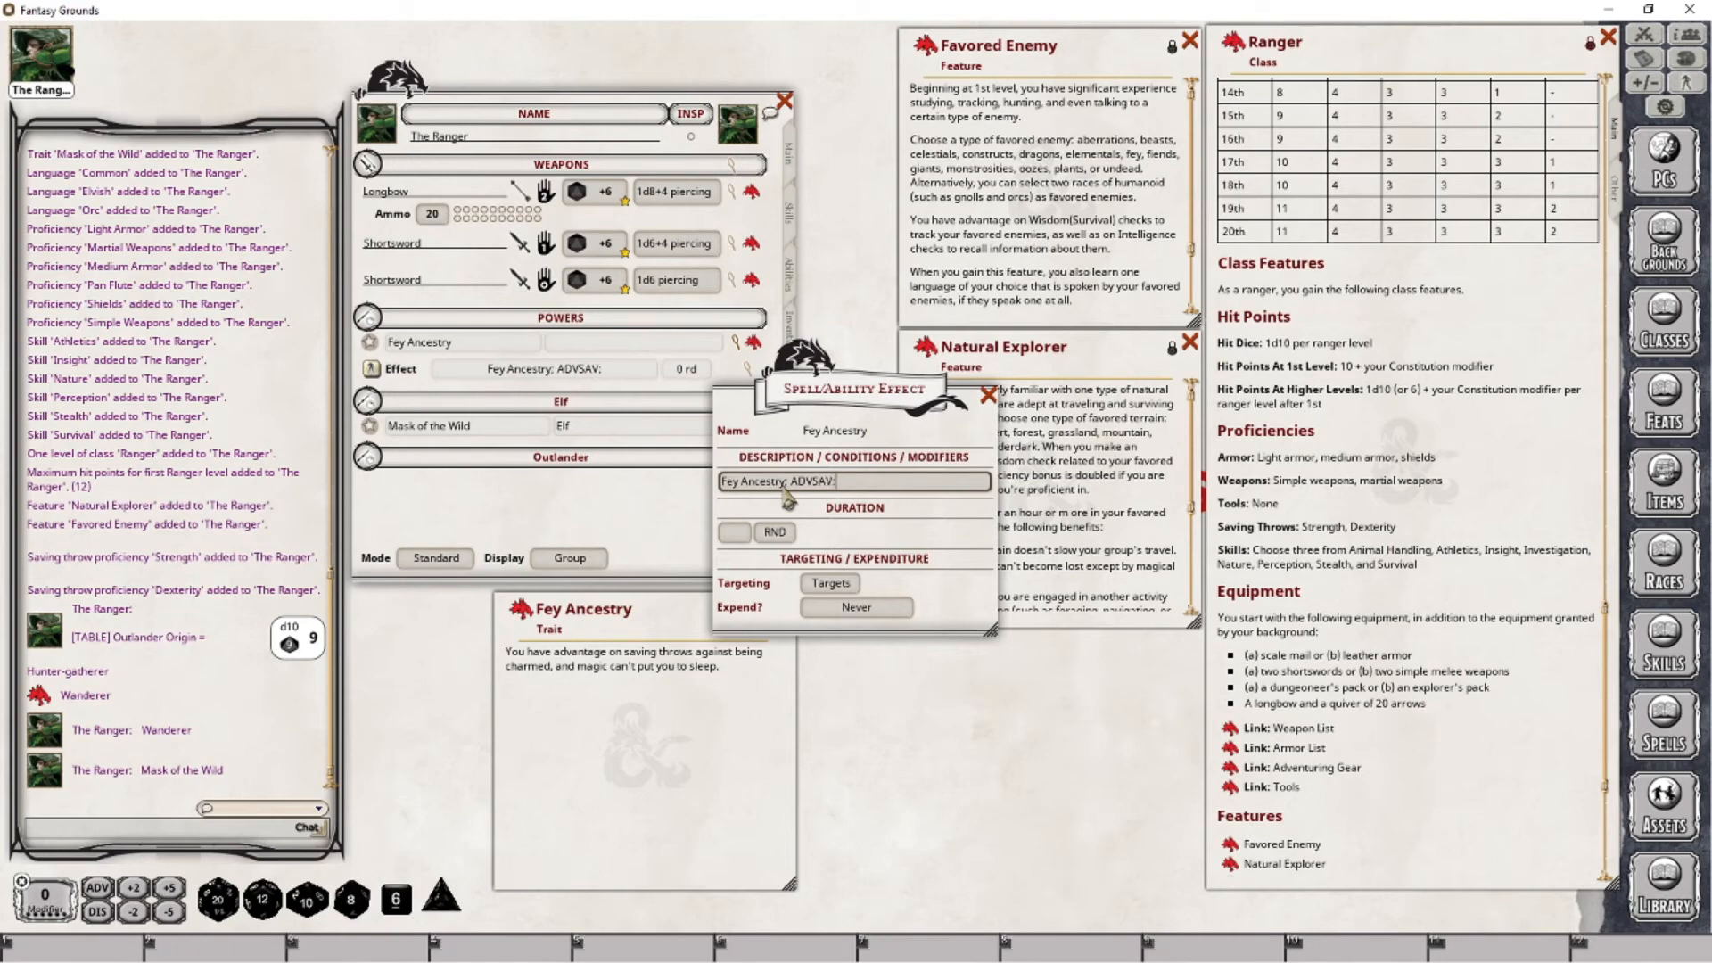
{"action": "key", "text": "BackSpace"}
- Set the Fey Ancestry effect to target Self and expend On next roll, and assign the power to the group "Elf"
{"action": "left_click", "coordinate": [830, 584]}
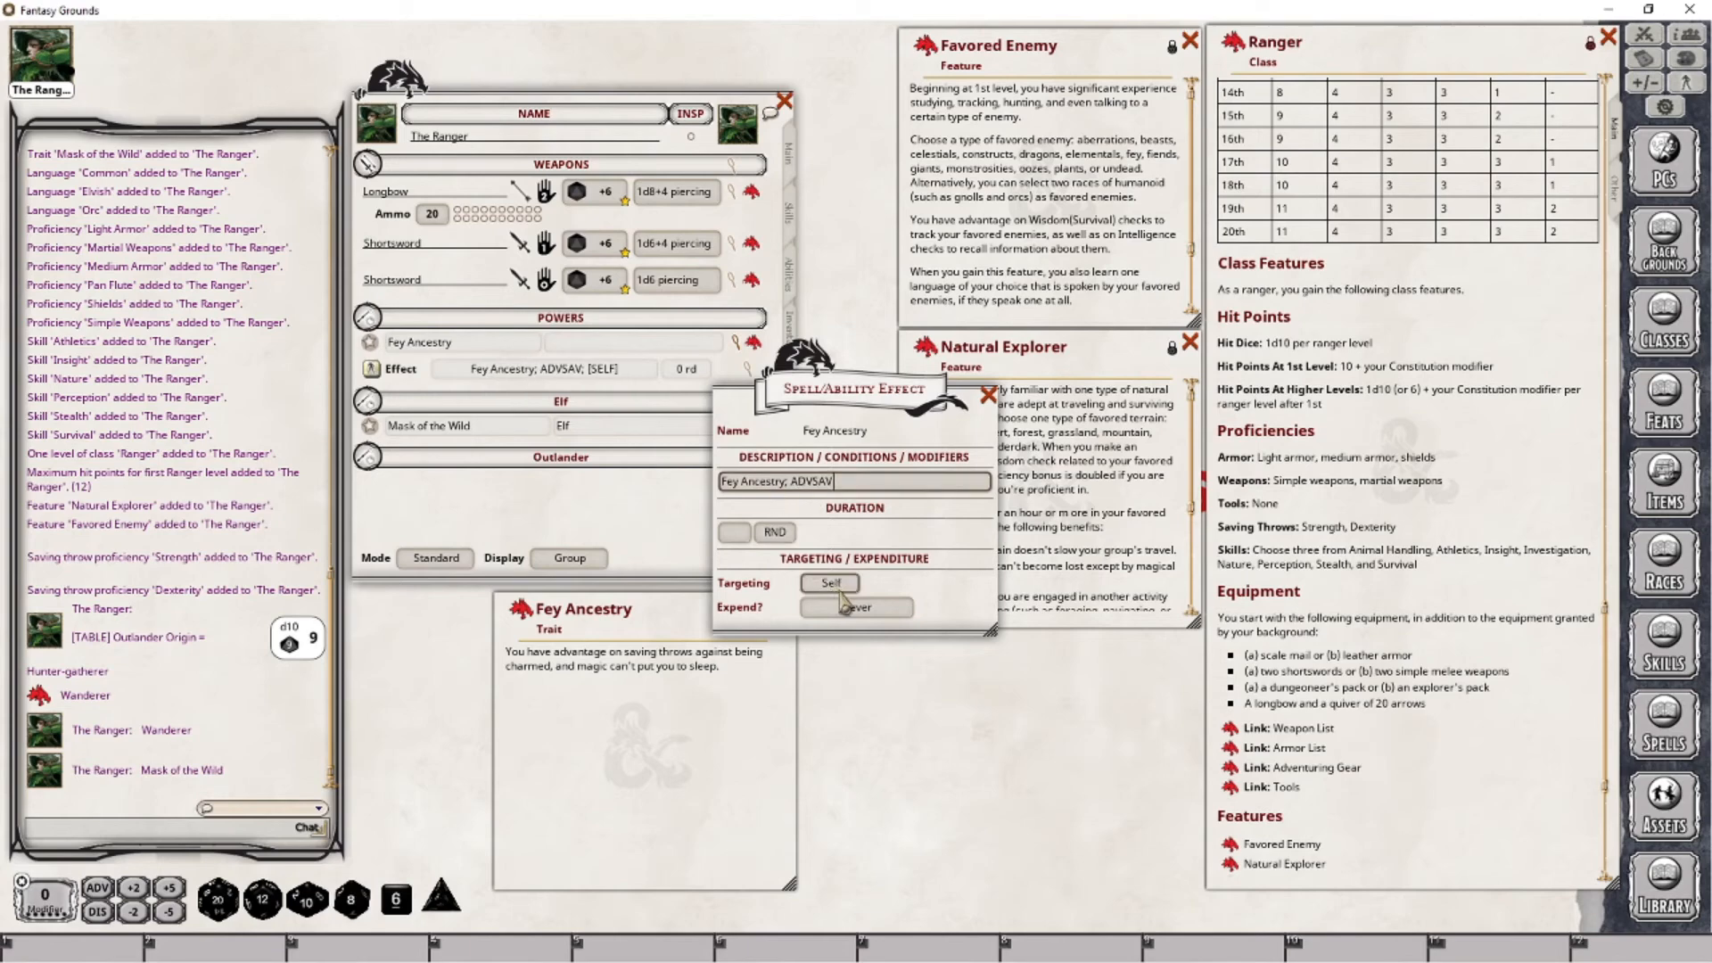
{"action": "left_click", "coordinate": [854, 607]}
{"action": "left_click", "coordinate": [854, 606]}
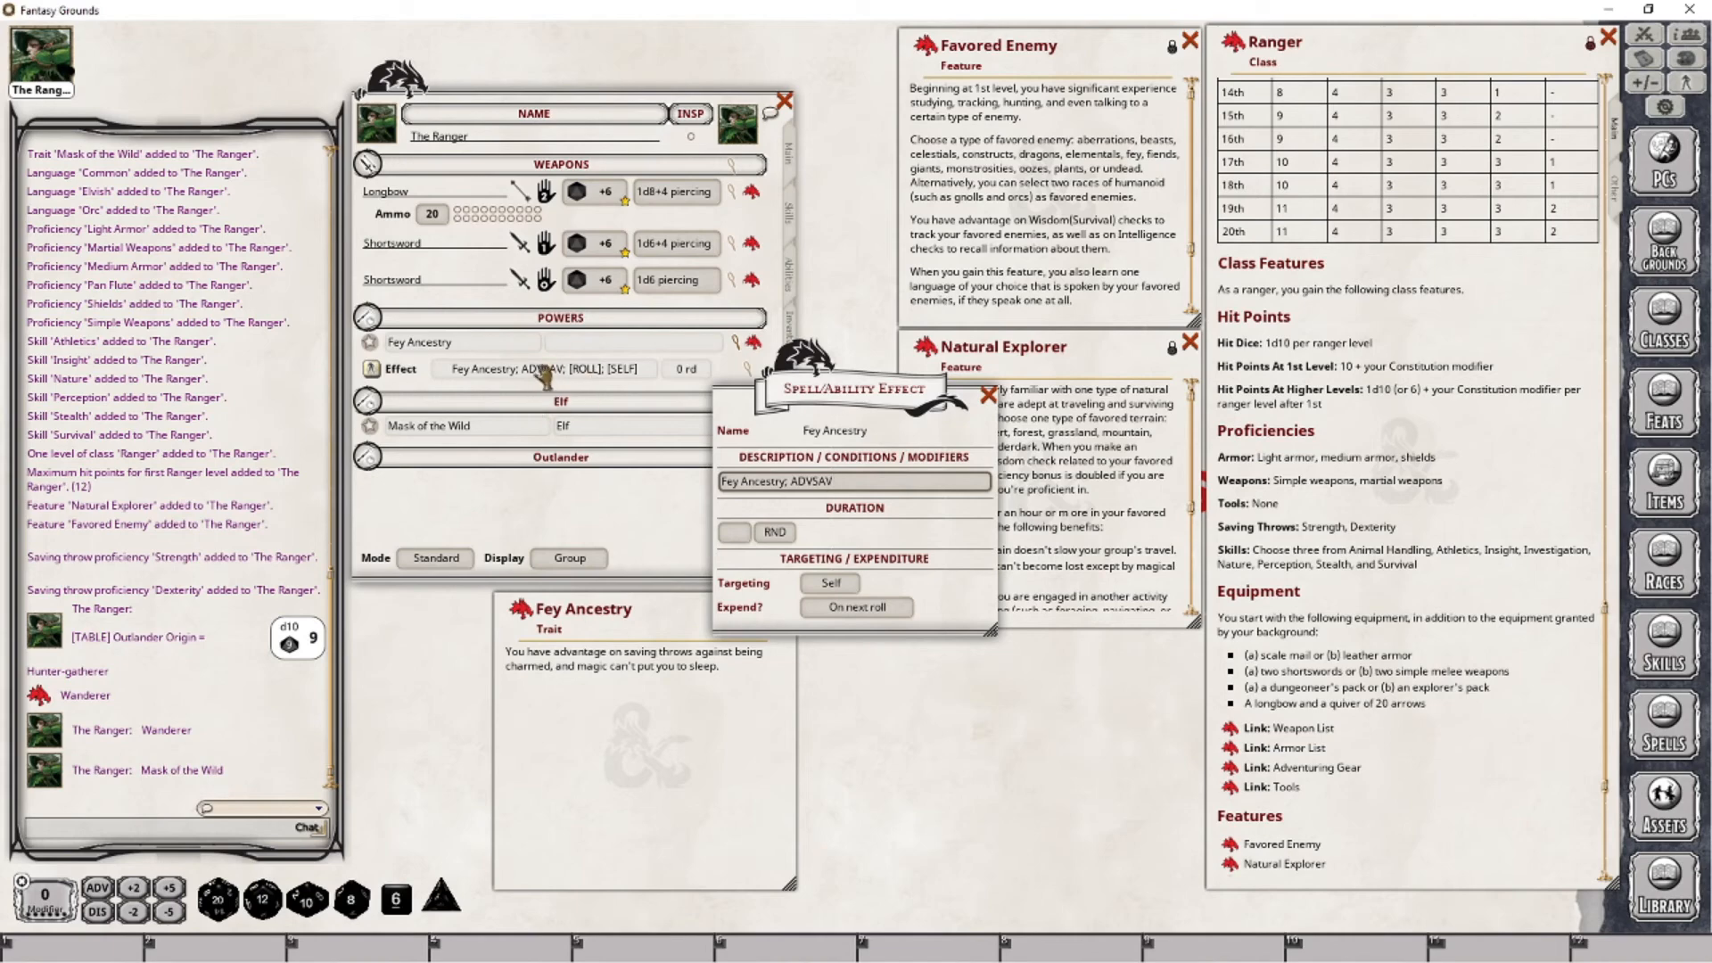
{"action": "left_click", "coordinate": [989, 394]}
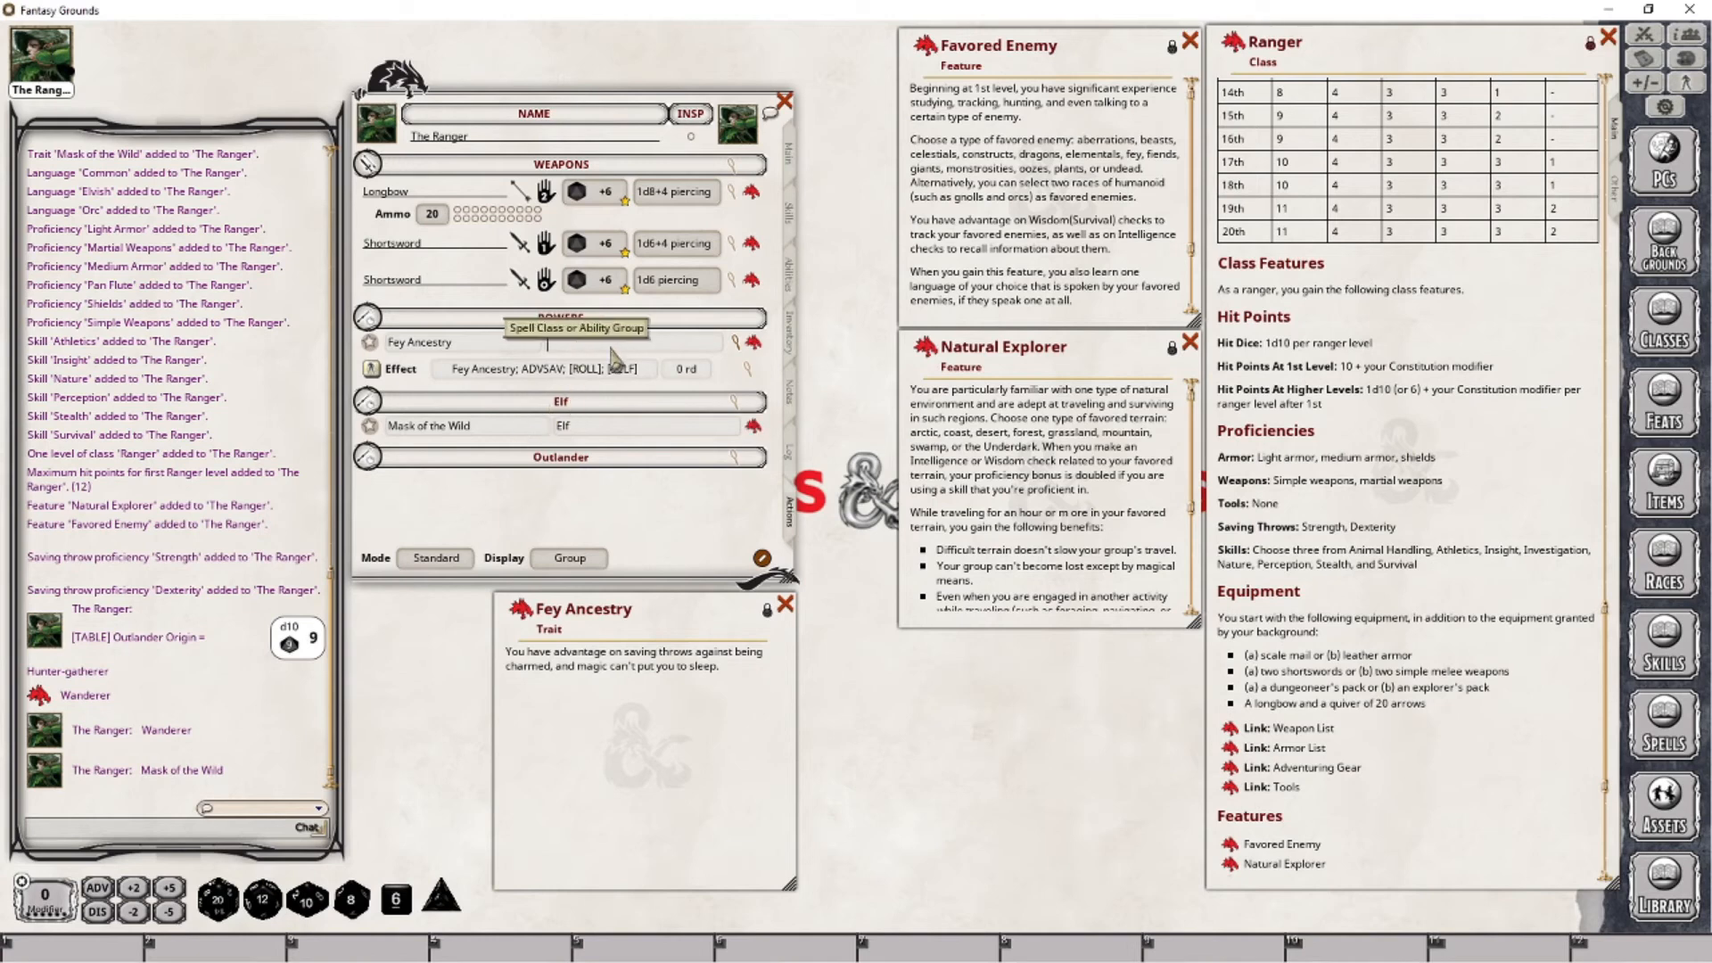
{"action": "type", "text": "Elf"}
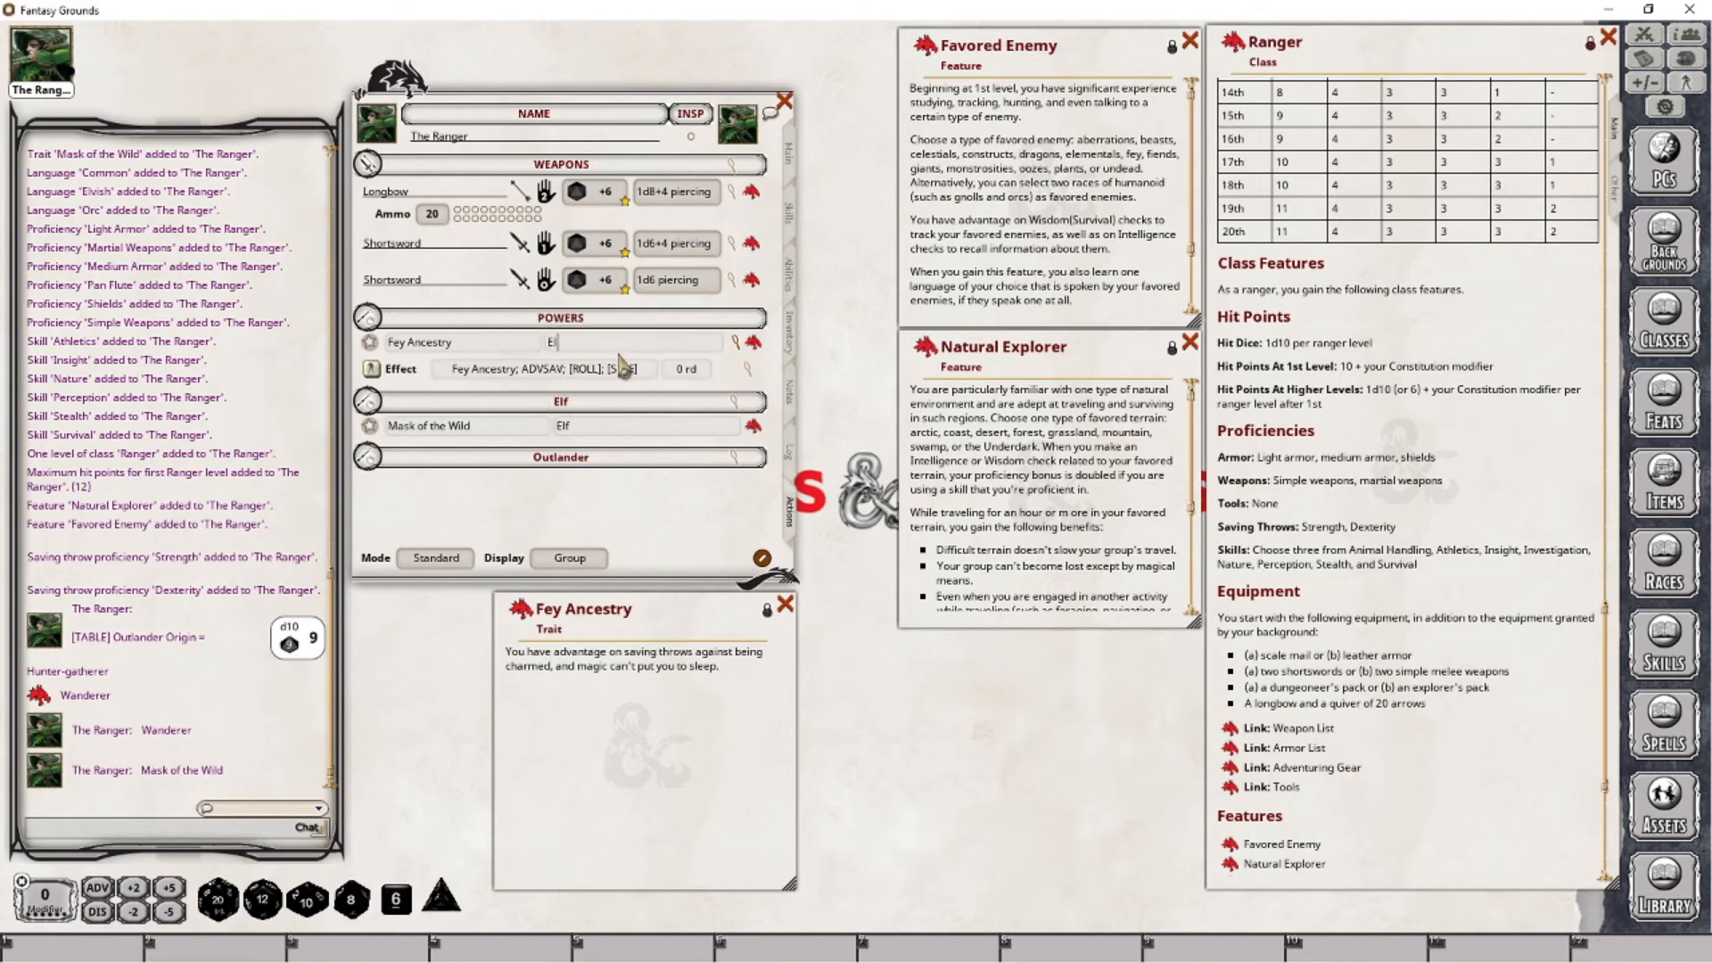
{"action": "key", "text": "Tab"}
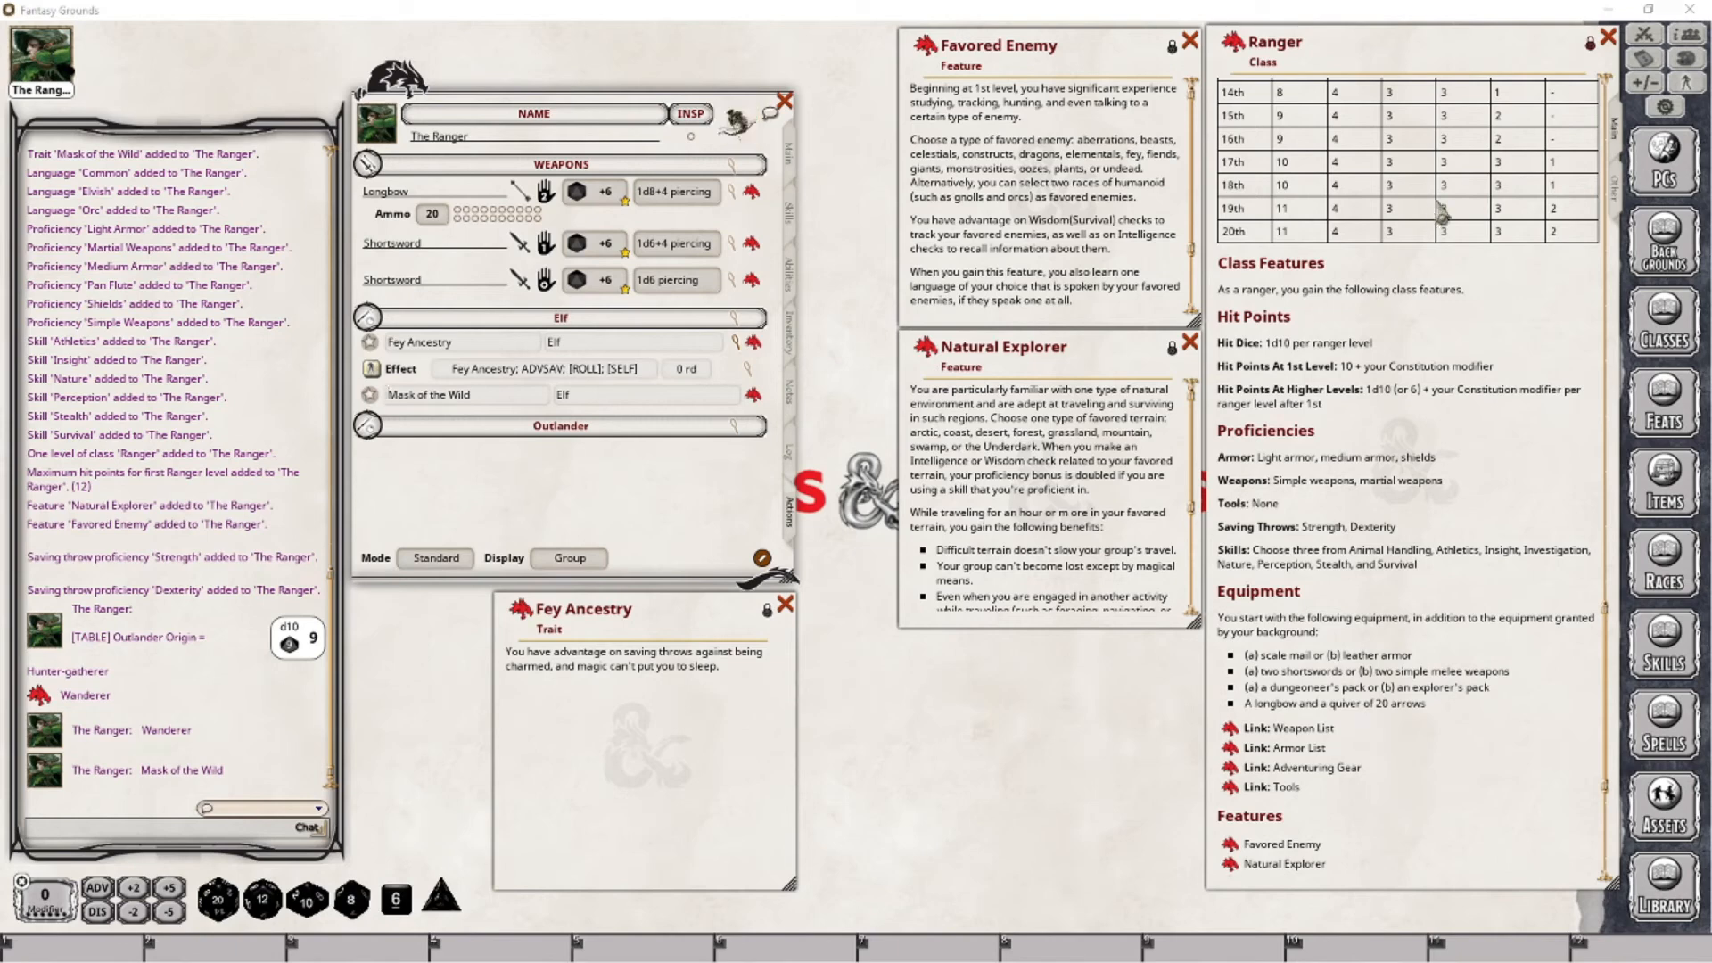
- Open the Combat Tracker and apply the Fey Ancestry effect to The Ranger
{"action": "left_click", "coordinate": [1645, 36]}
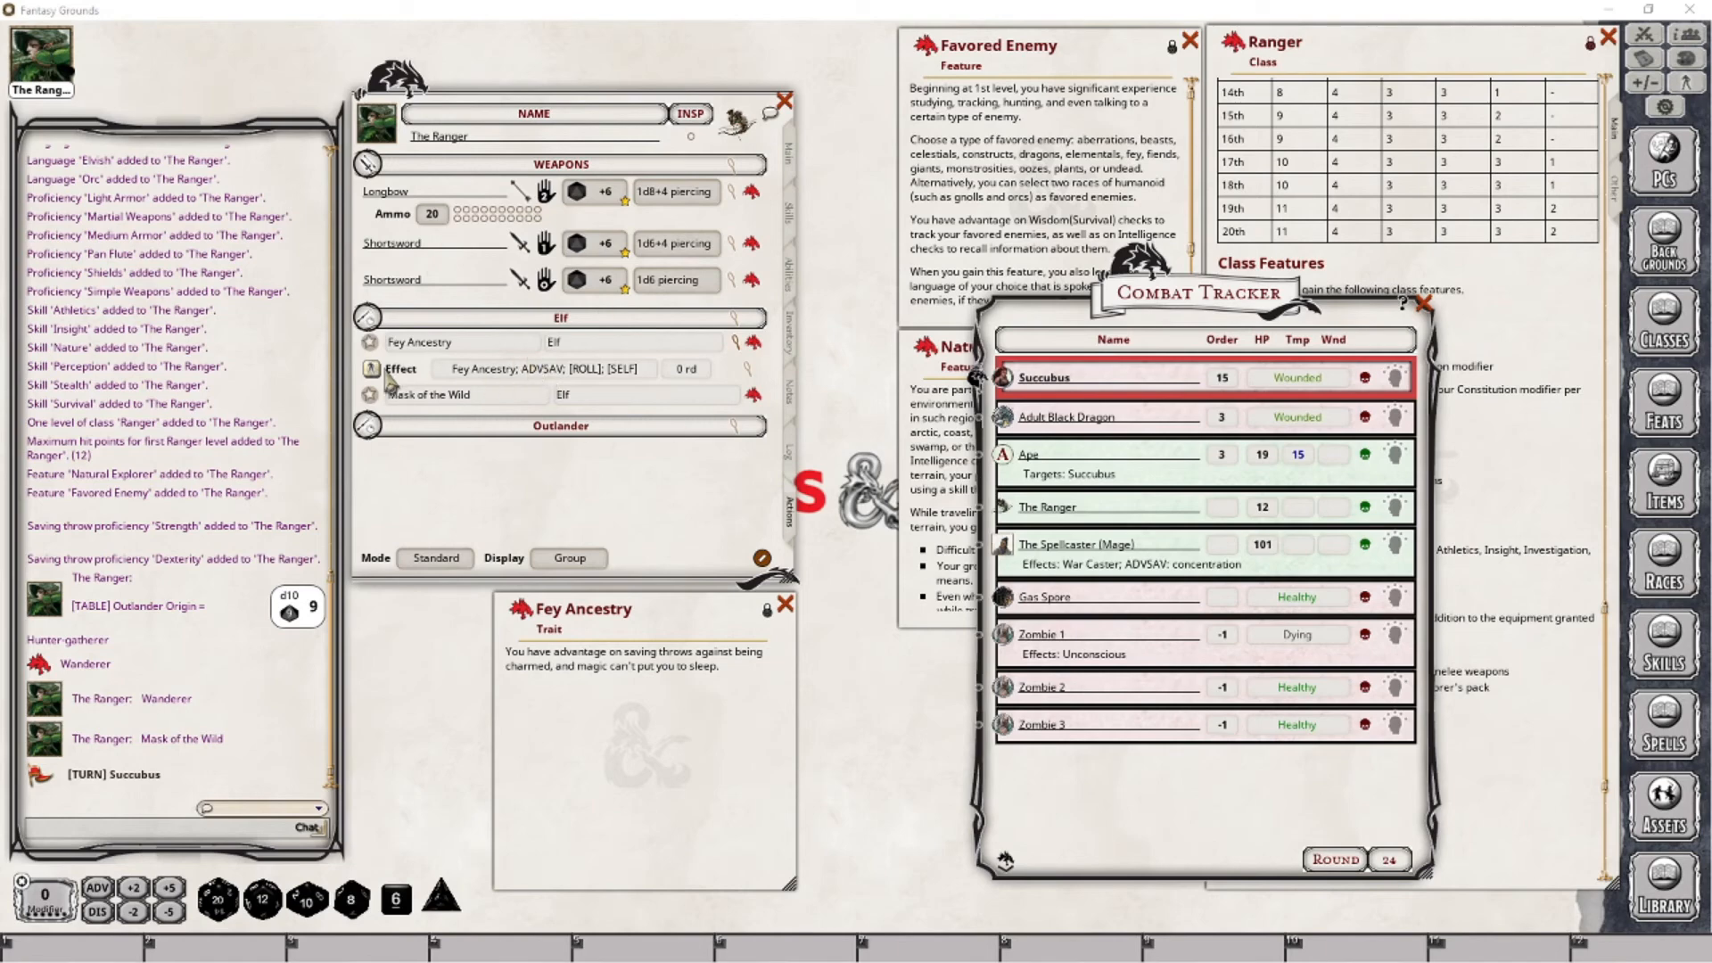
{"action": "left_click_drag", "start_coordinate": [388, 379], "coordinate": [1061, 510]}
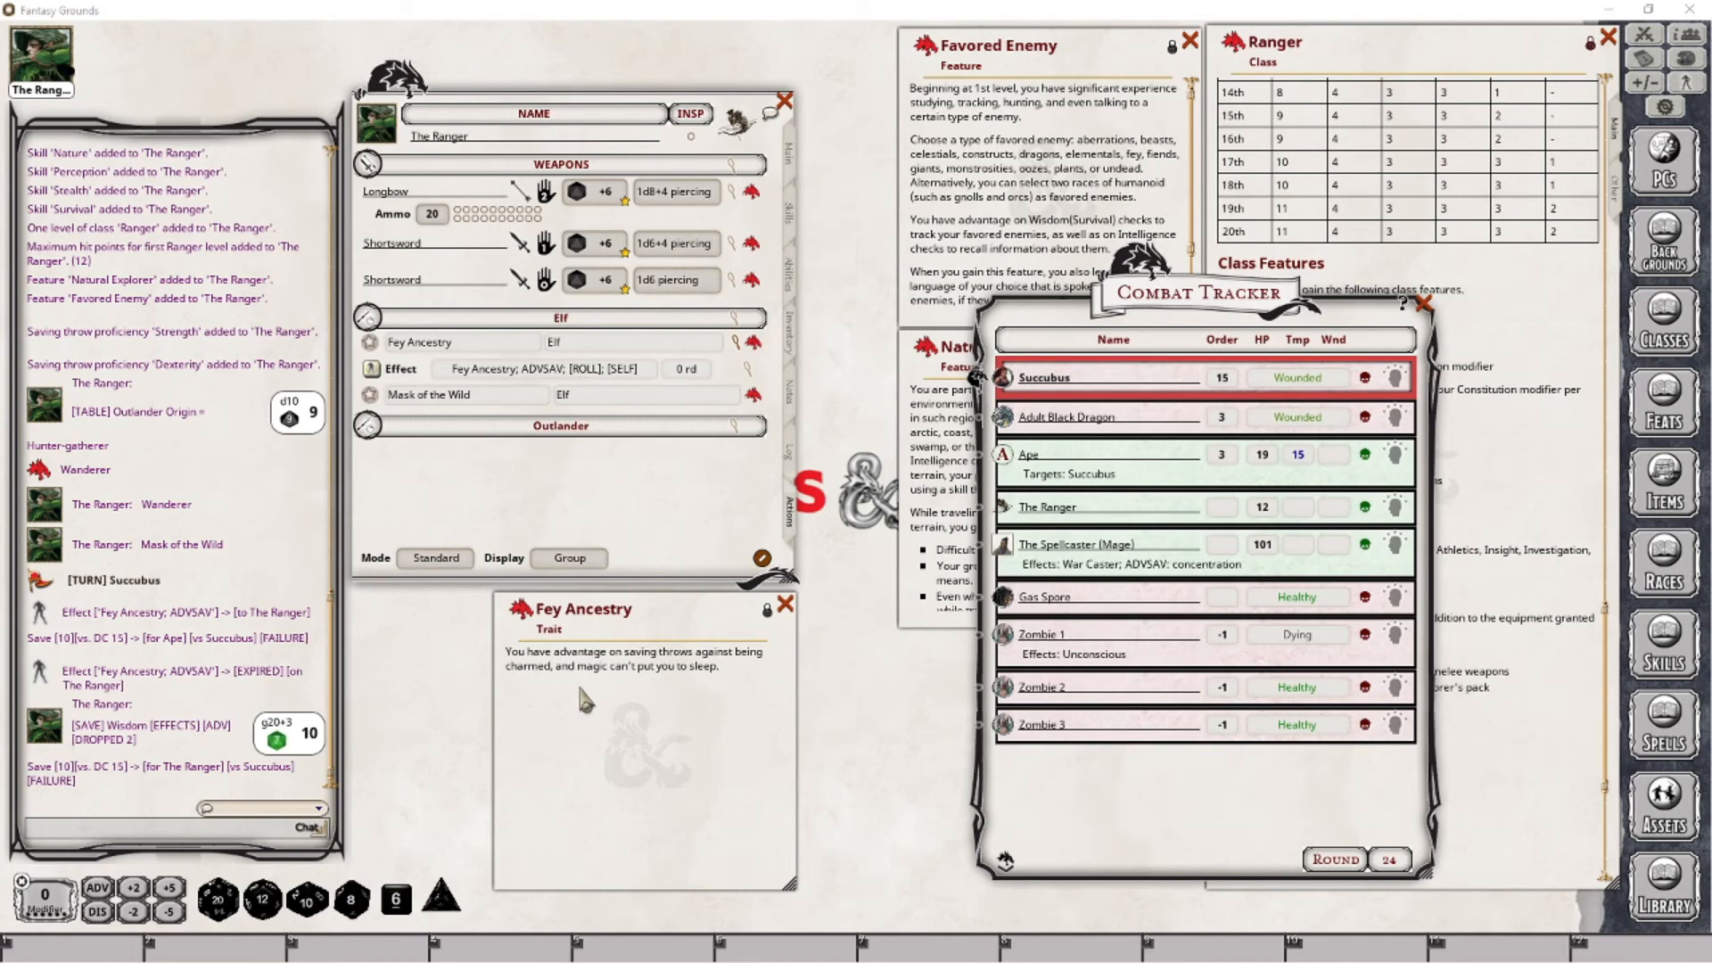
{"action": "mouse_move", "coordinate": [614, 613]}
{"action": "left_mouse_down"}
{"action": "mouse_move", "coordinate": [590, 649]}
{"action": "mouse_move", "coordinate": [611, 618]}
{"action": "left_mouse_up"}
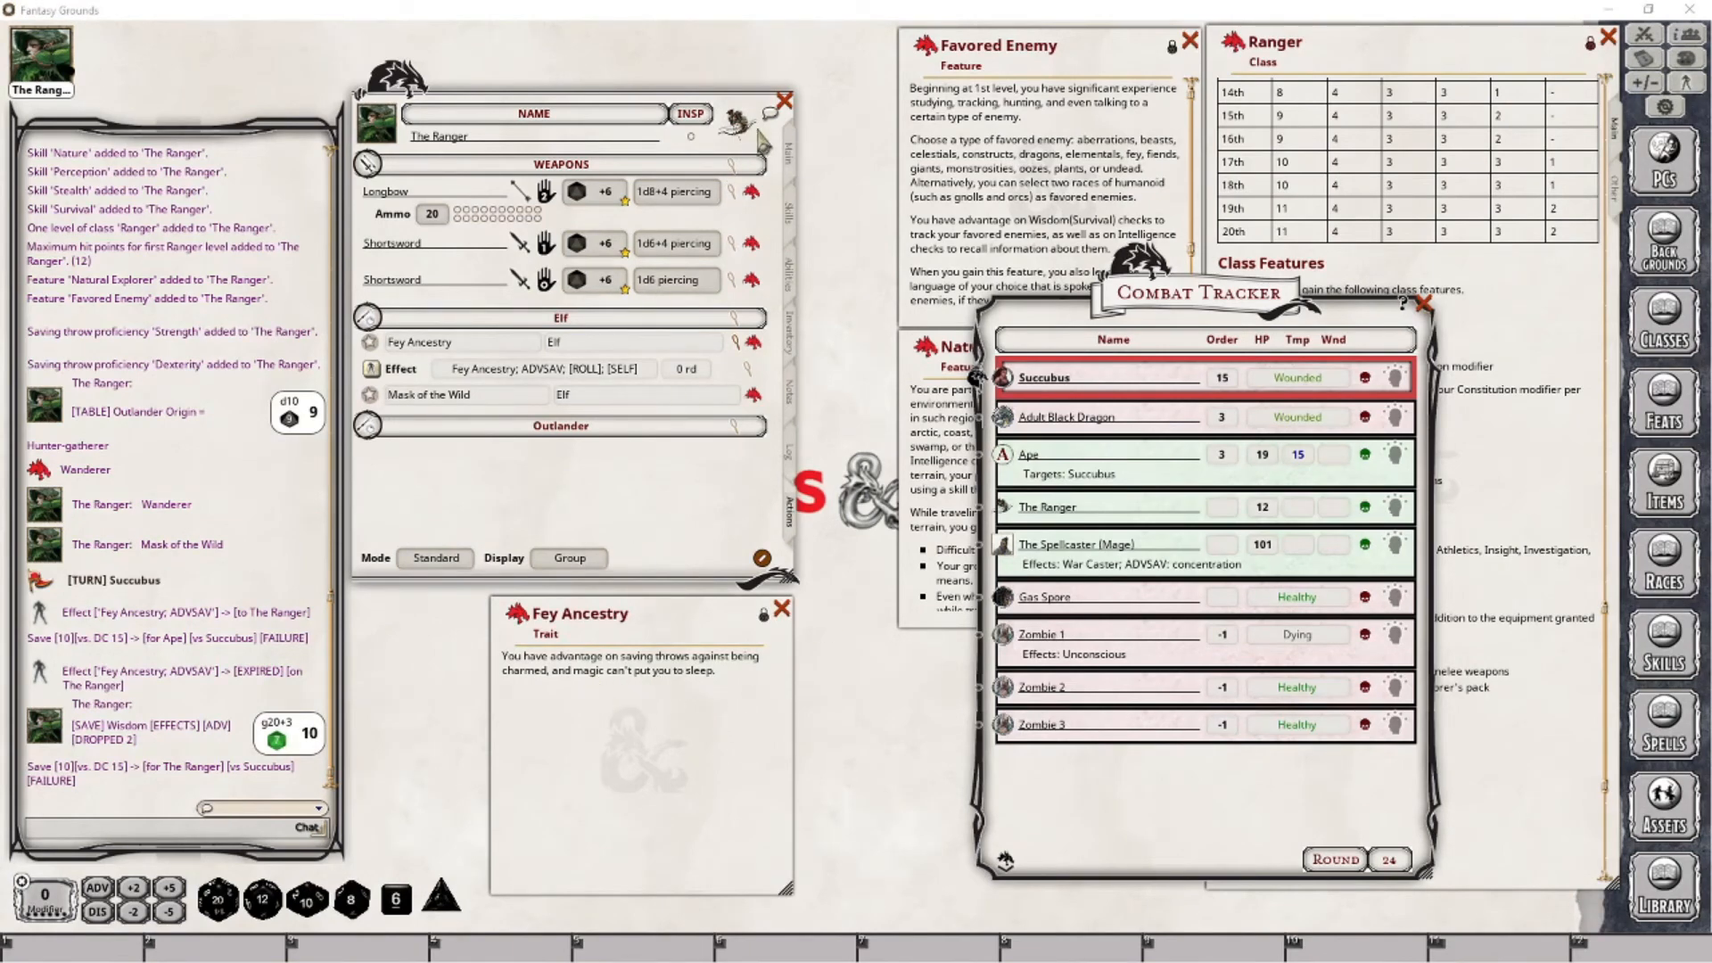
- Check the character's special defenses, and close the Combat Tracker and Fey Ancestry windows
{"action": "left_click", "coordinate": [790, 156]}
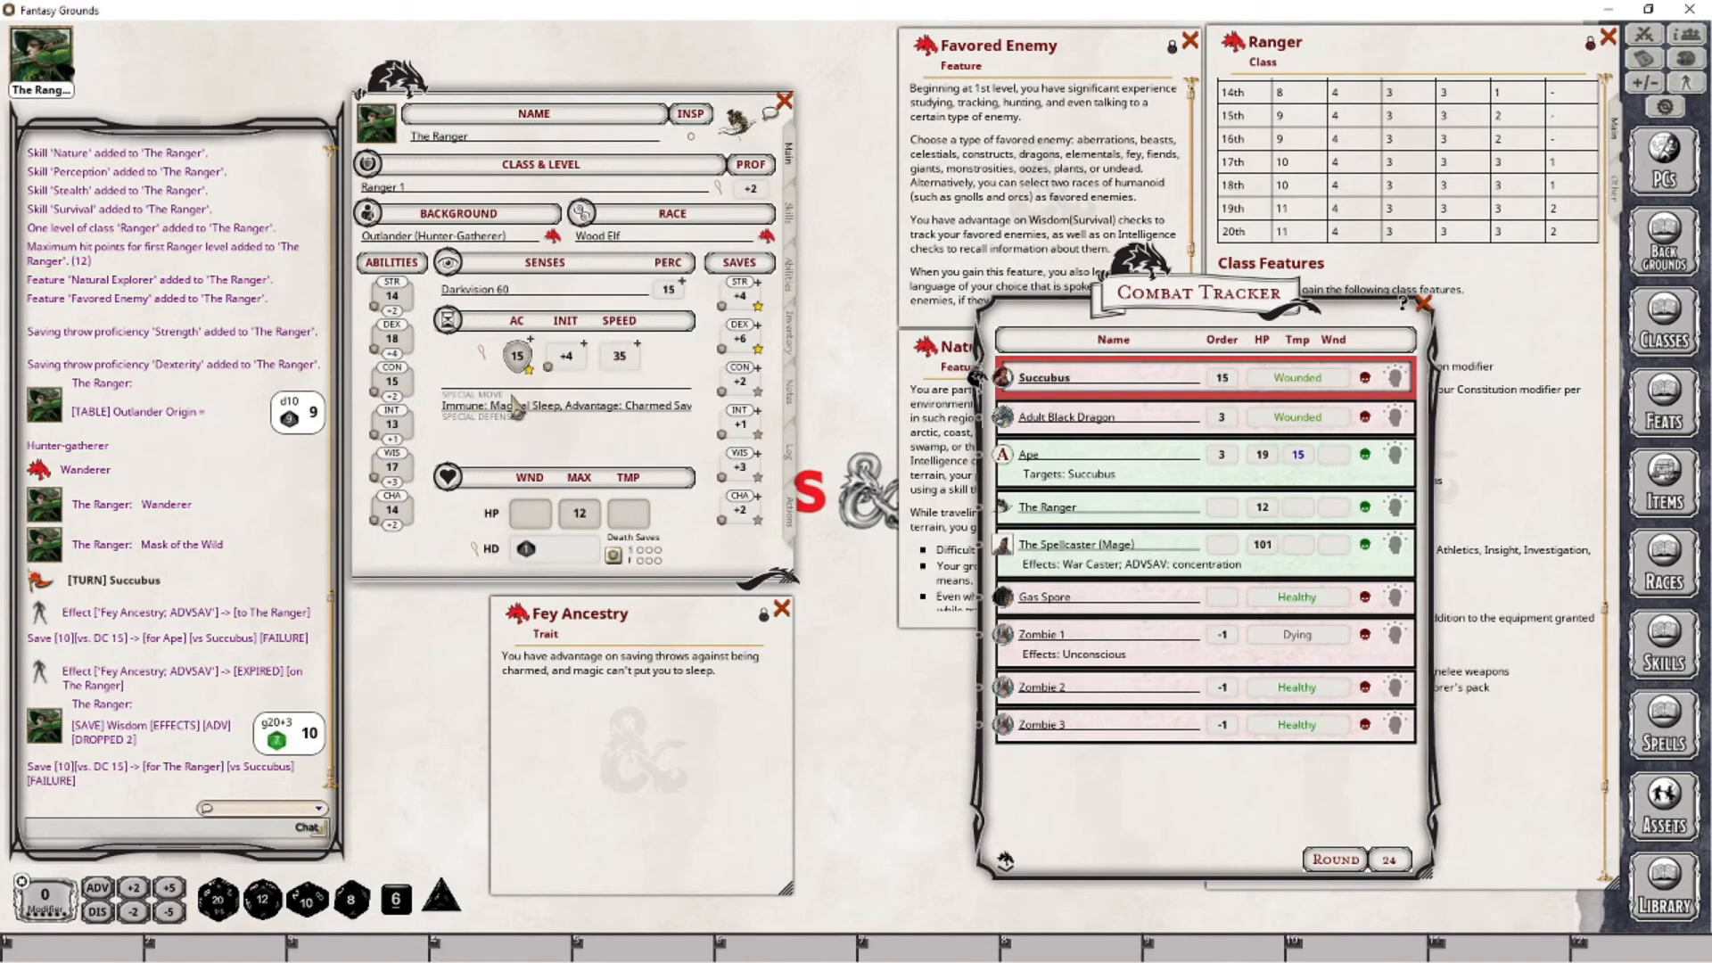
{"action": "left_click", "coordinate": [791, 514]}
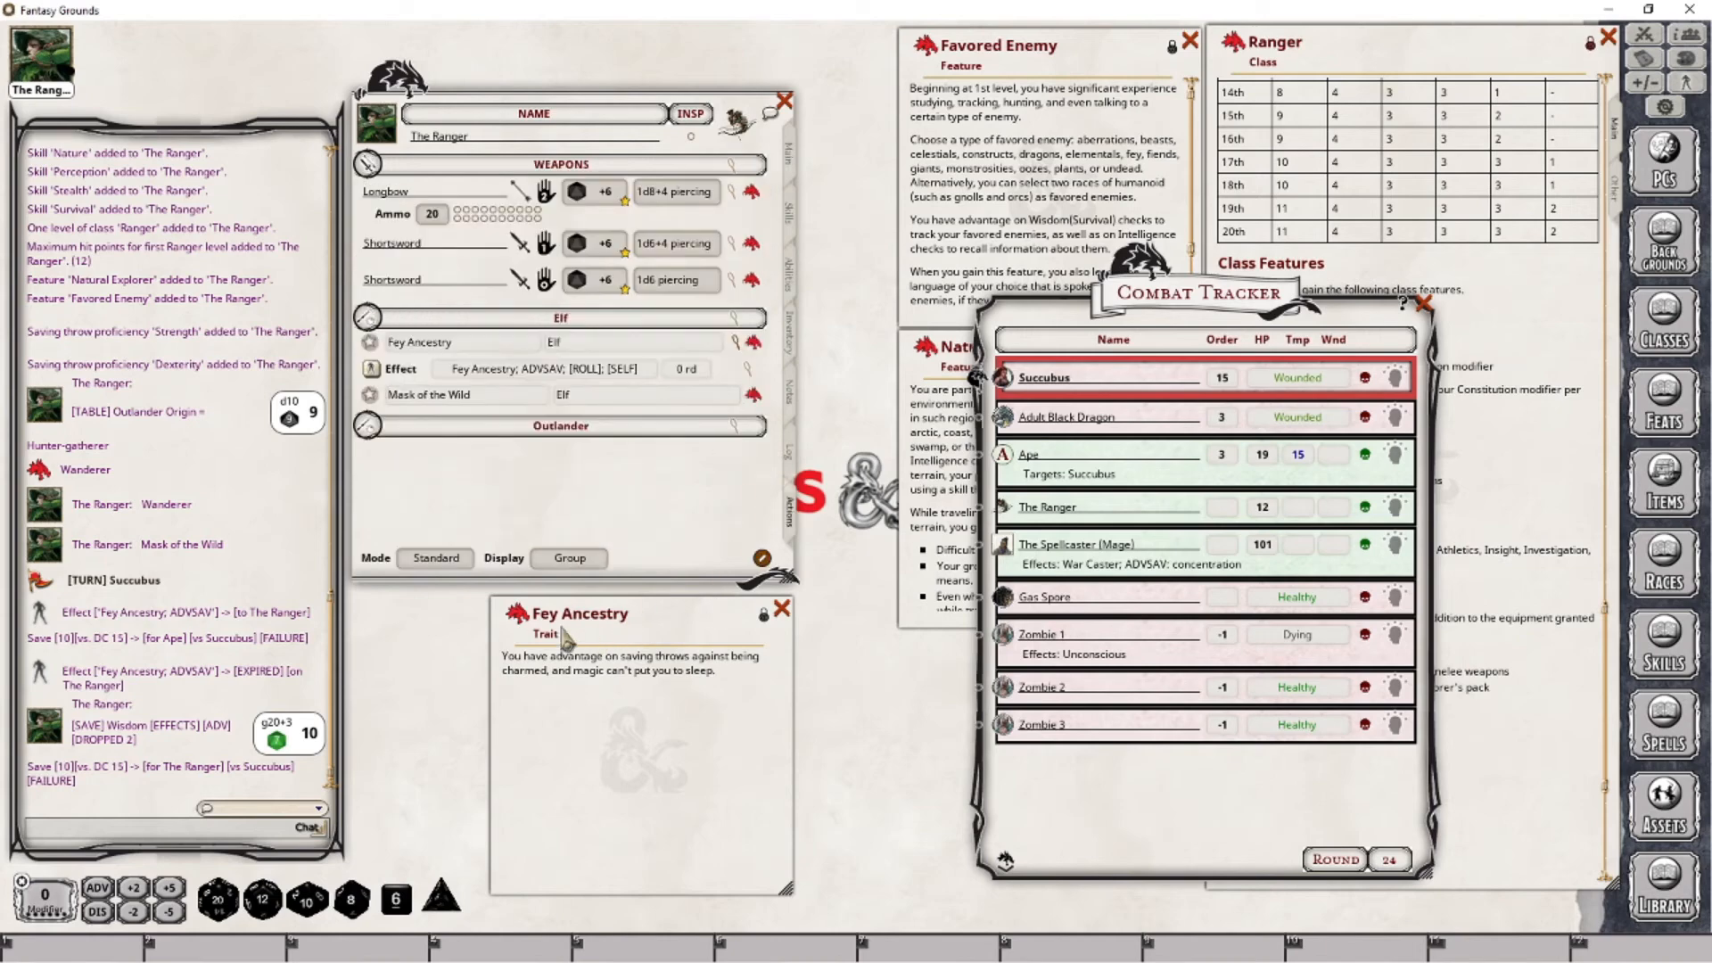
{"action": "left_click", "coordinate": [1424, 304]}
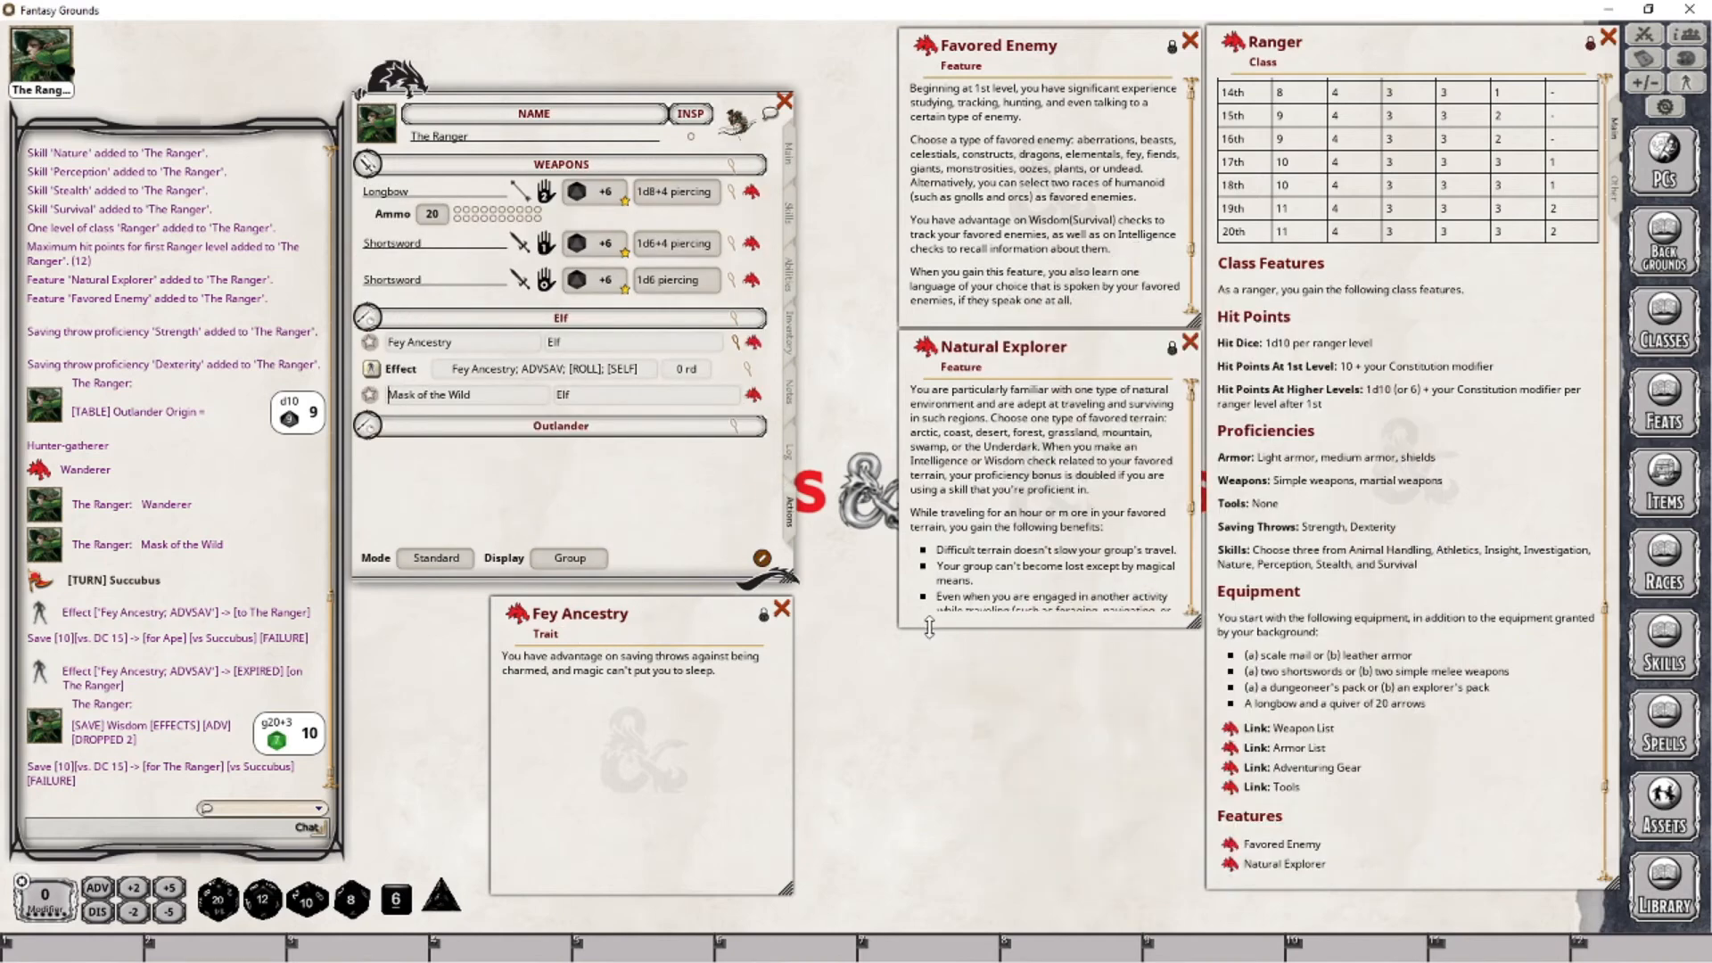
{"action": "left_click", "coordinate": [782, 609]}
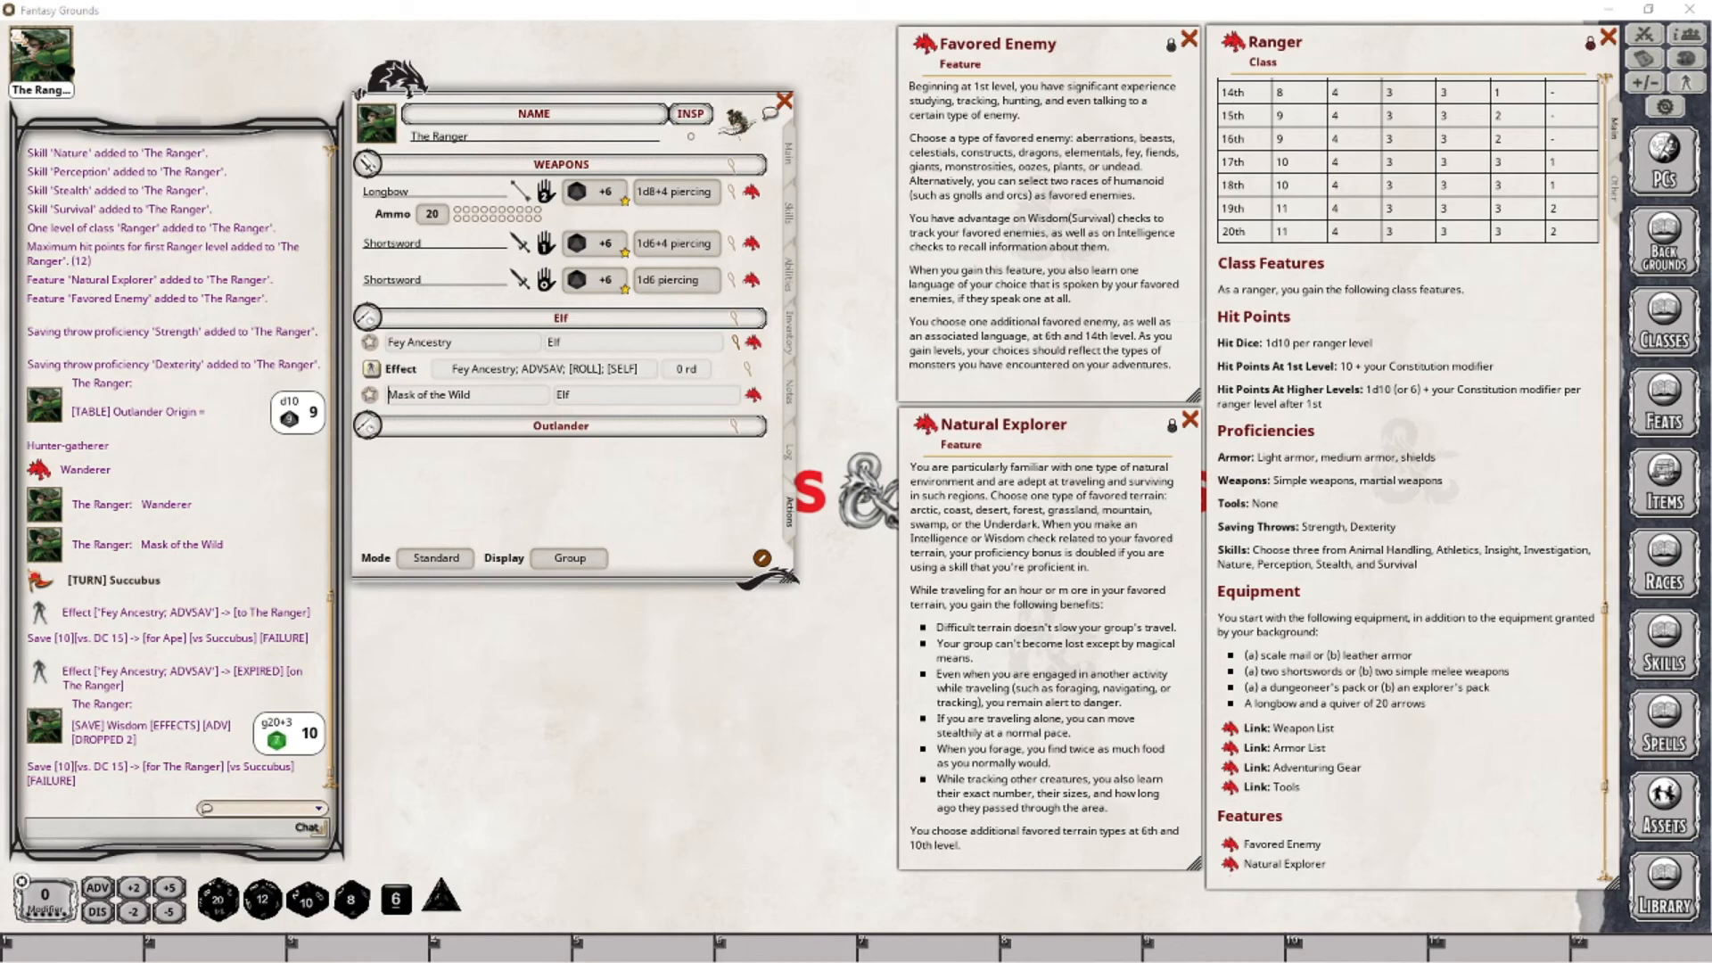
- Turn on advantage for the next roll and roll the character's Survival skill check
{"action": "scroll", "coordinate": [1407, 481], "scroll_direction": "down", "scroll_amount": 5}
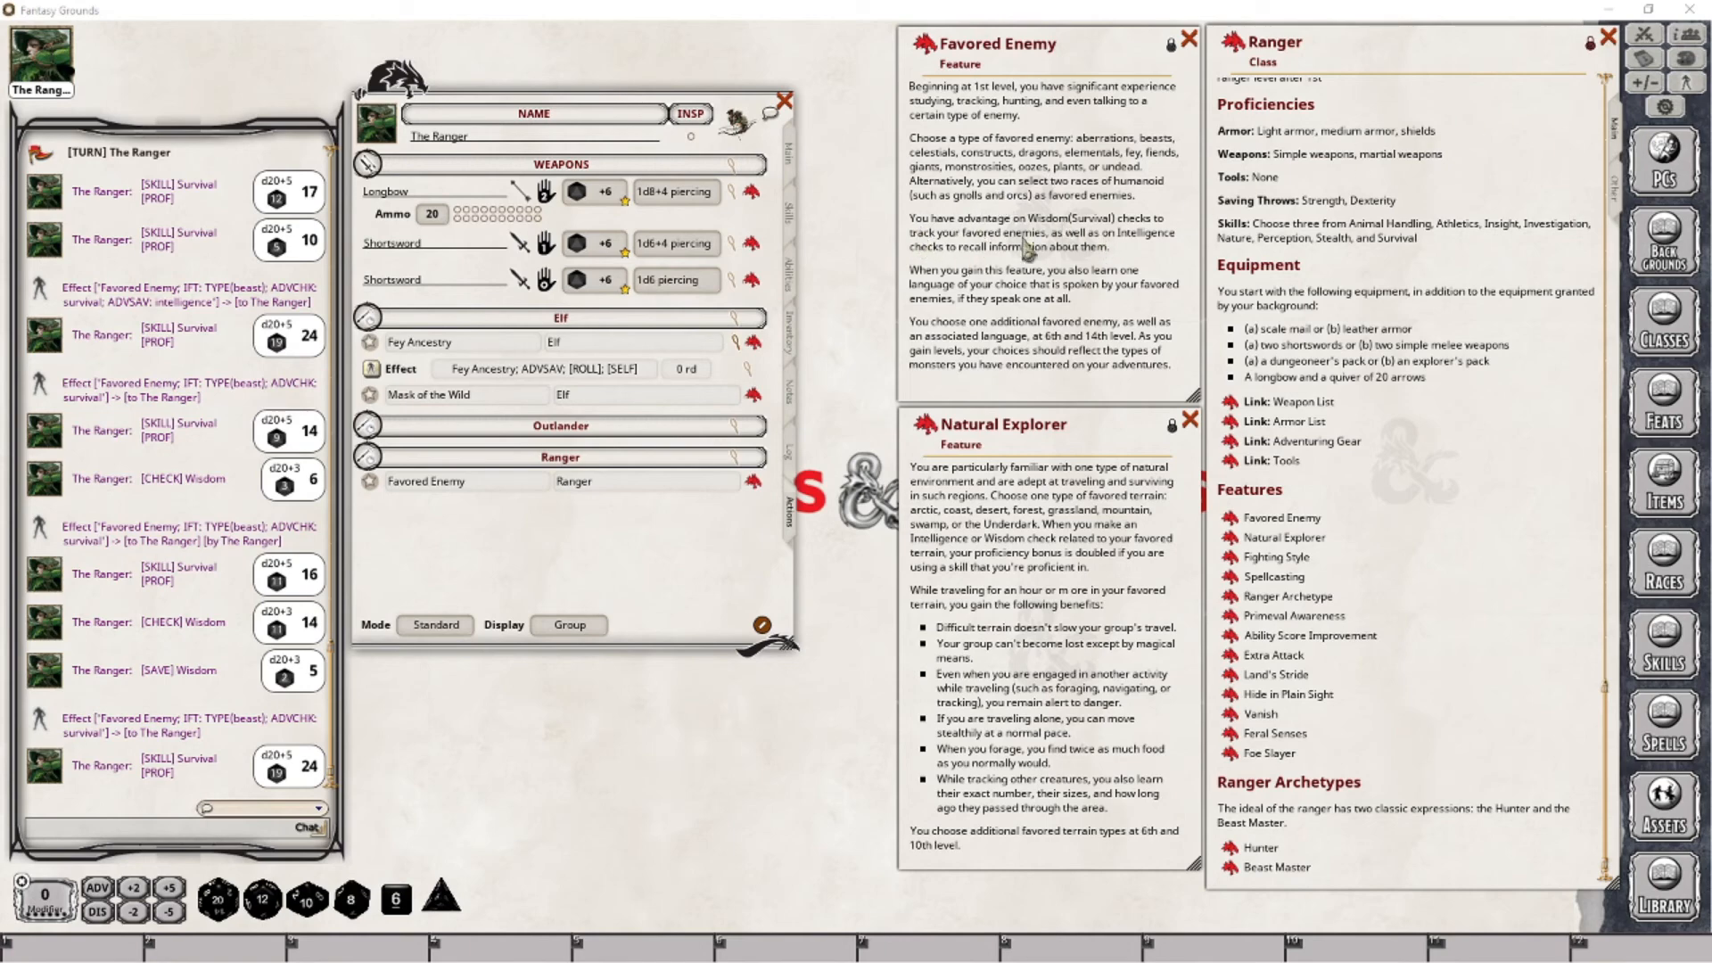
{"action": "left_click", "coordinate": [98, 888]}
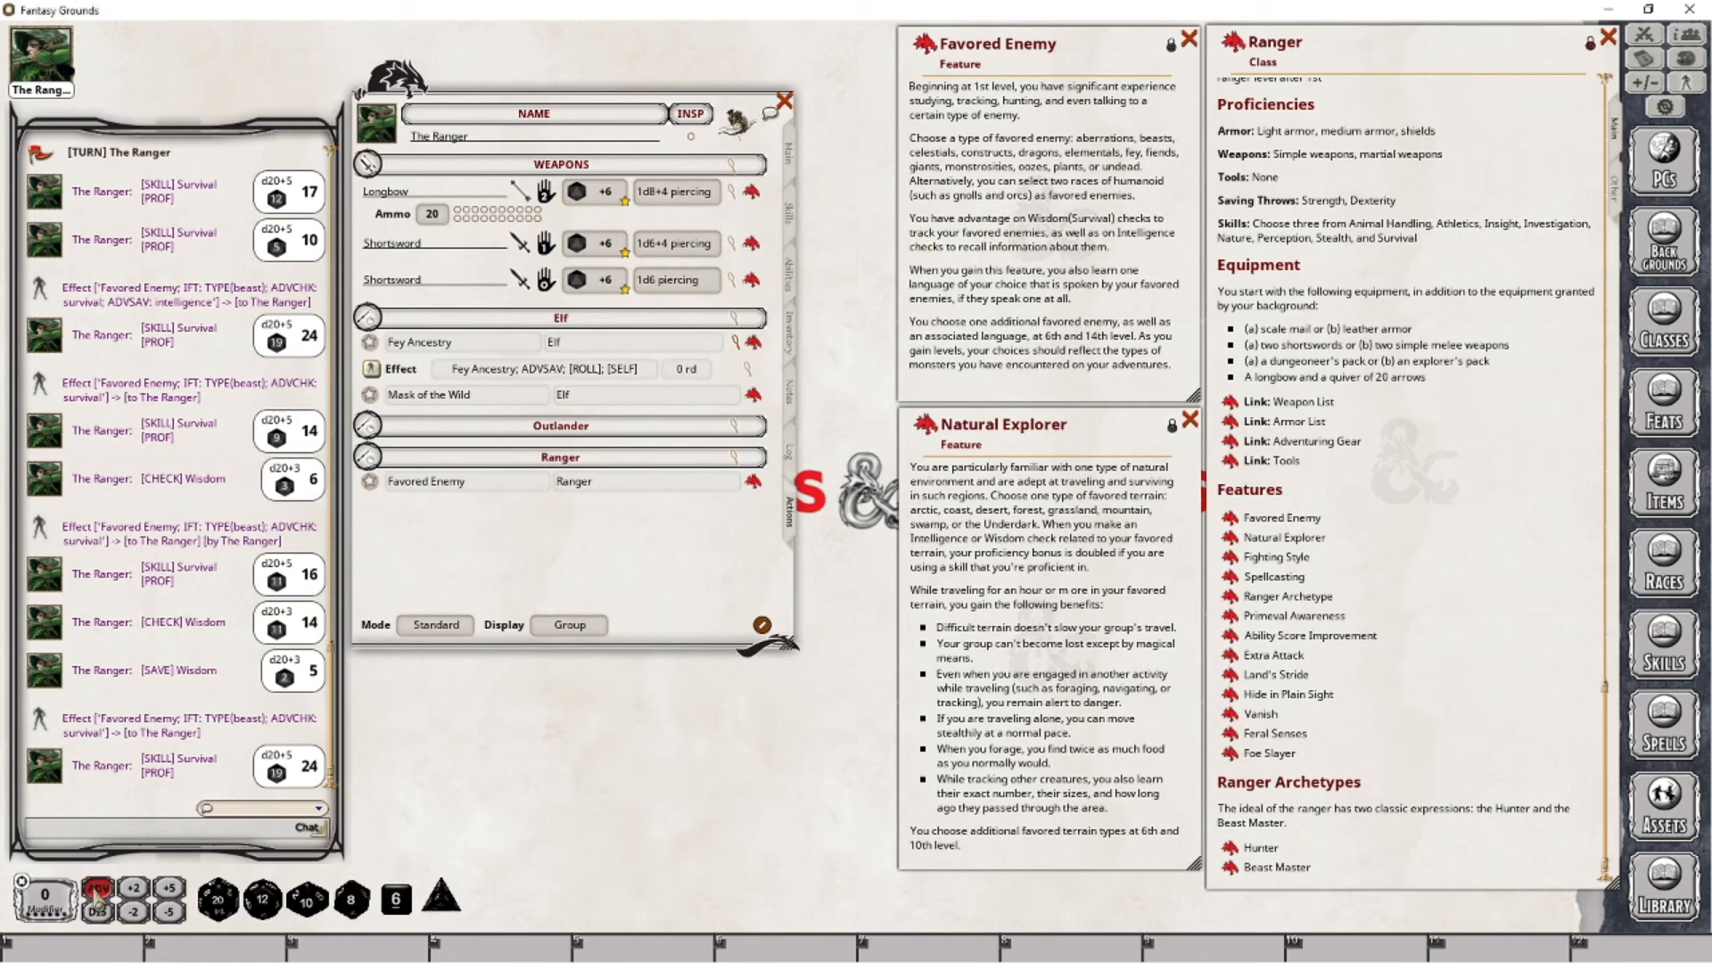
{"action": "left_click", "coordinate": [789, 212]}
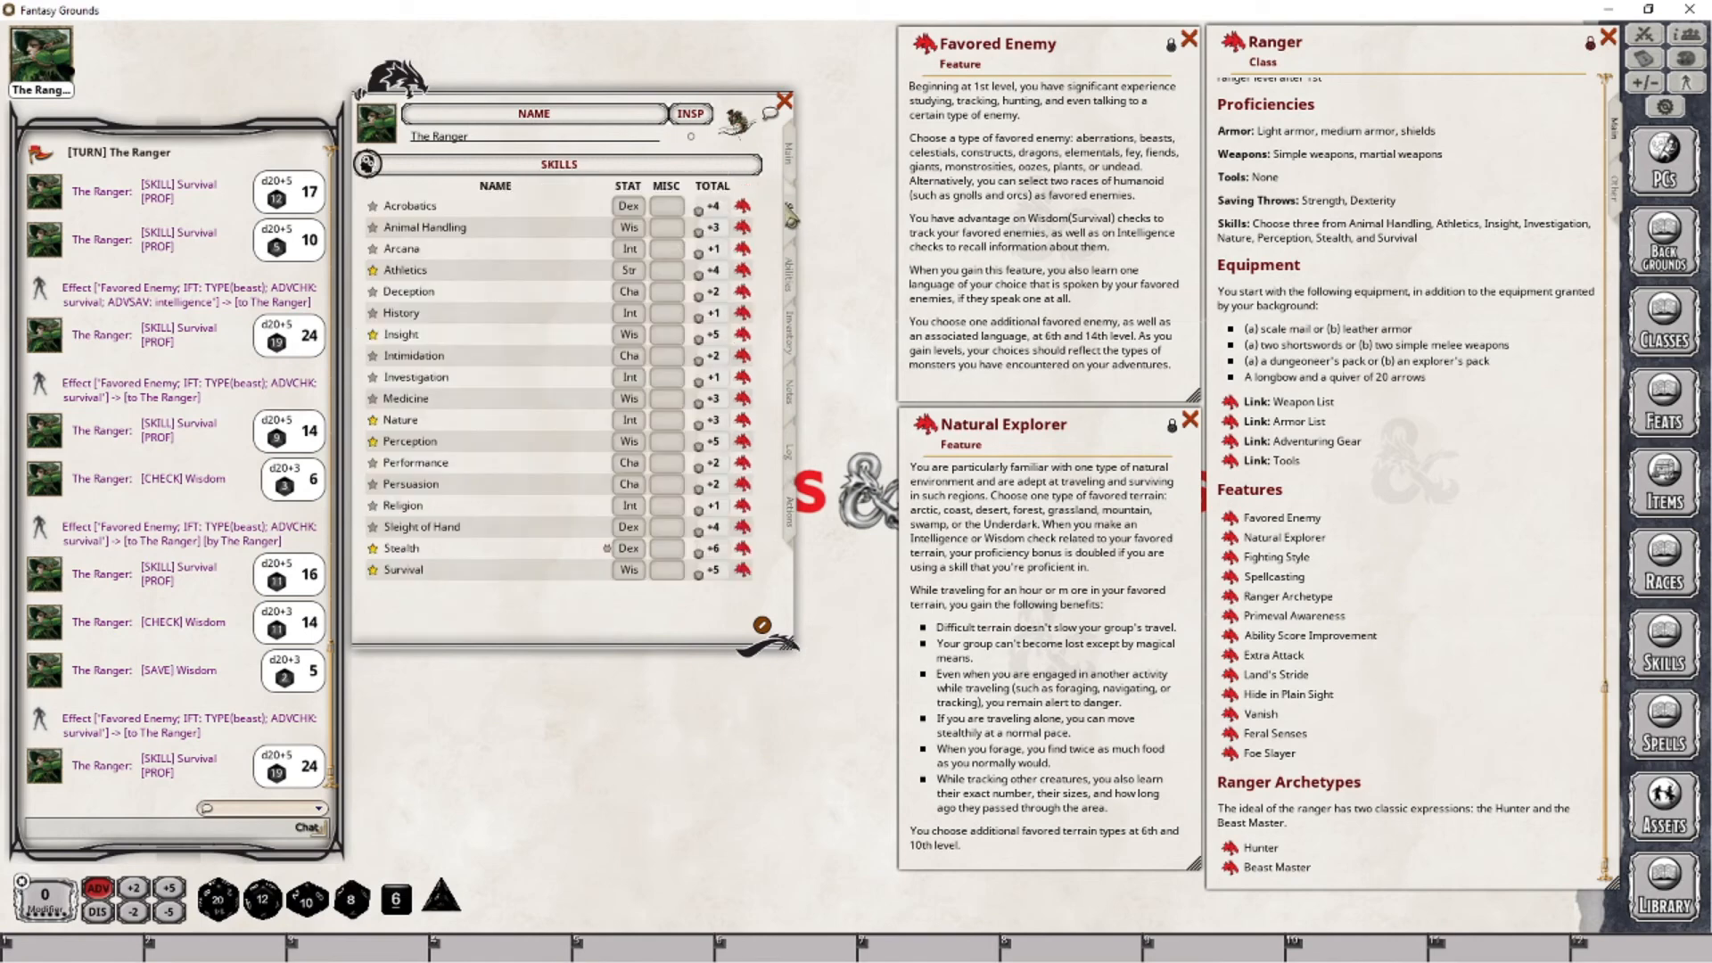
{"action": "double_click", "coordinate": [705, 571]}
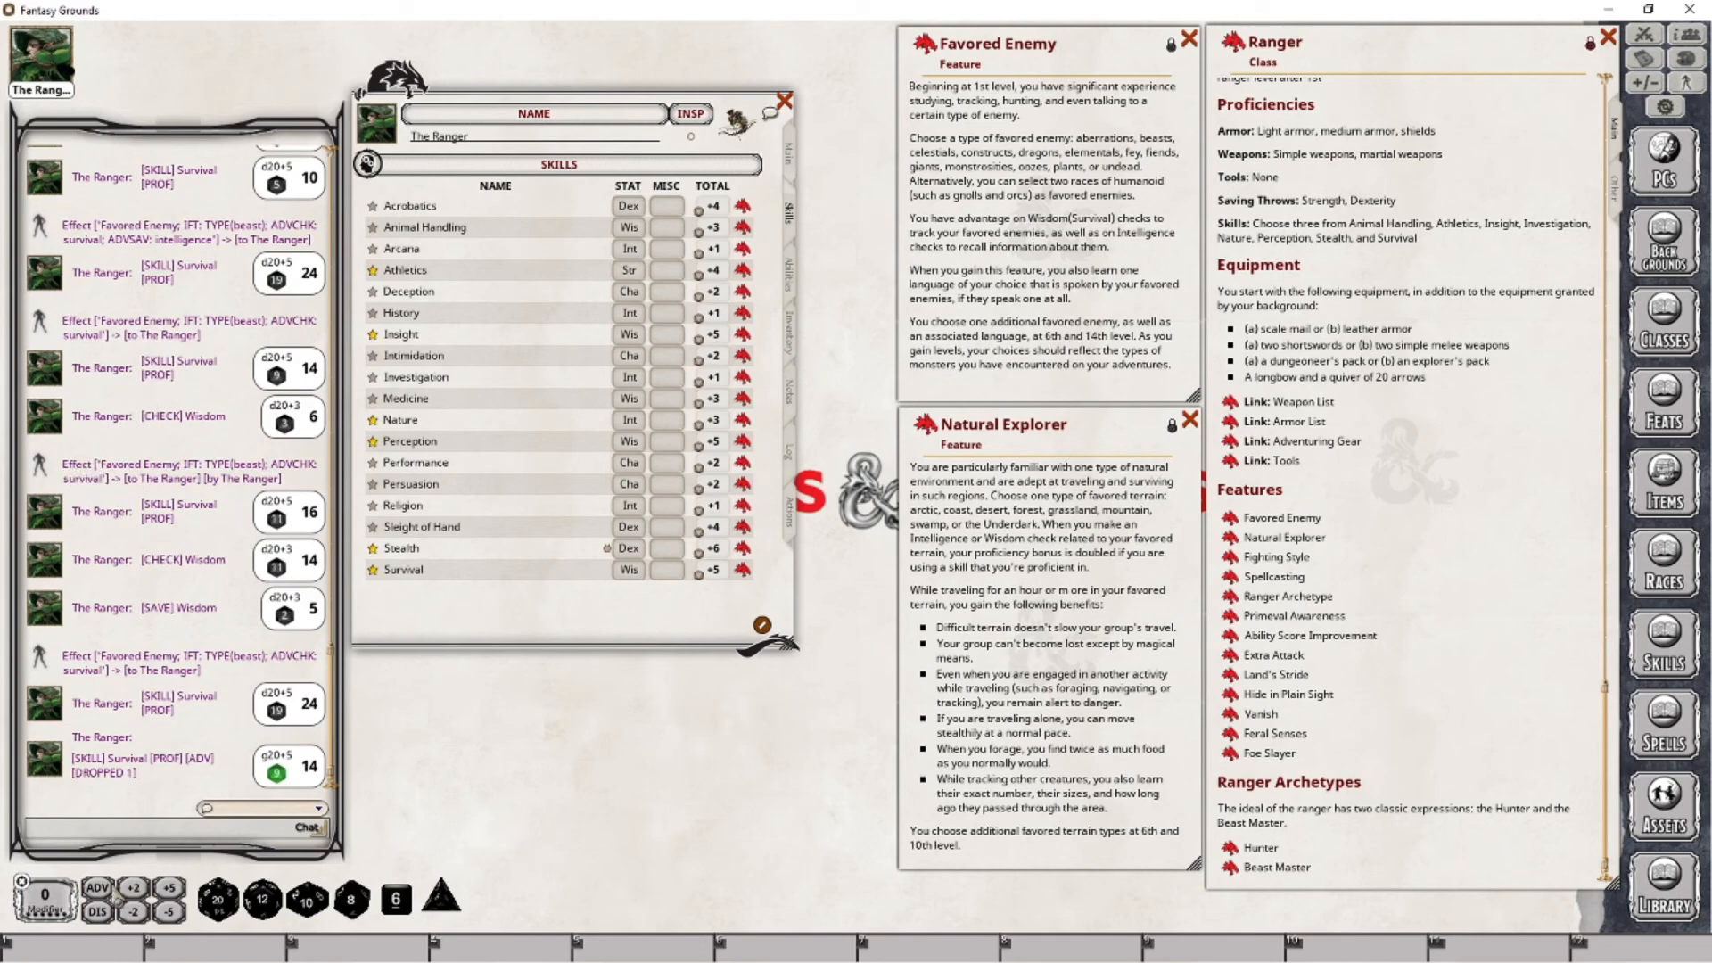
- Turn on advantage for the next roll and roll the character's Intelligence check
{"action": "left_click", "coordinate": [98, 888]}
{"action": "left_click", "coordinate": [790, 153]}
{"action": "left_click_drag", "start_coordinate": [379, 479], "coordinate": [210, 223]}
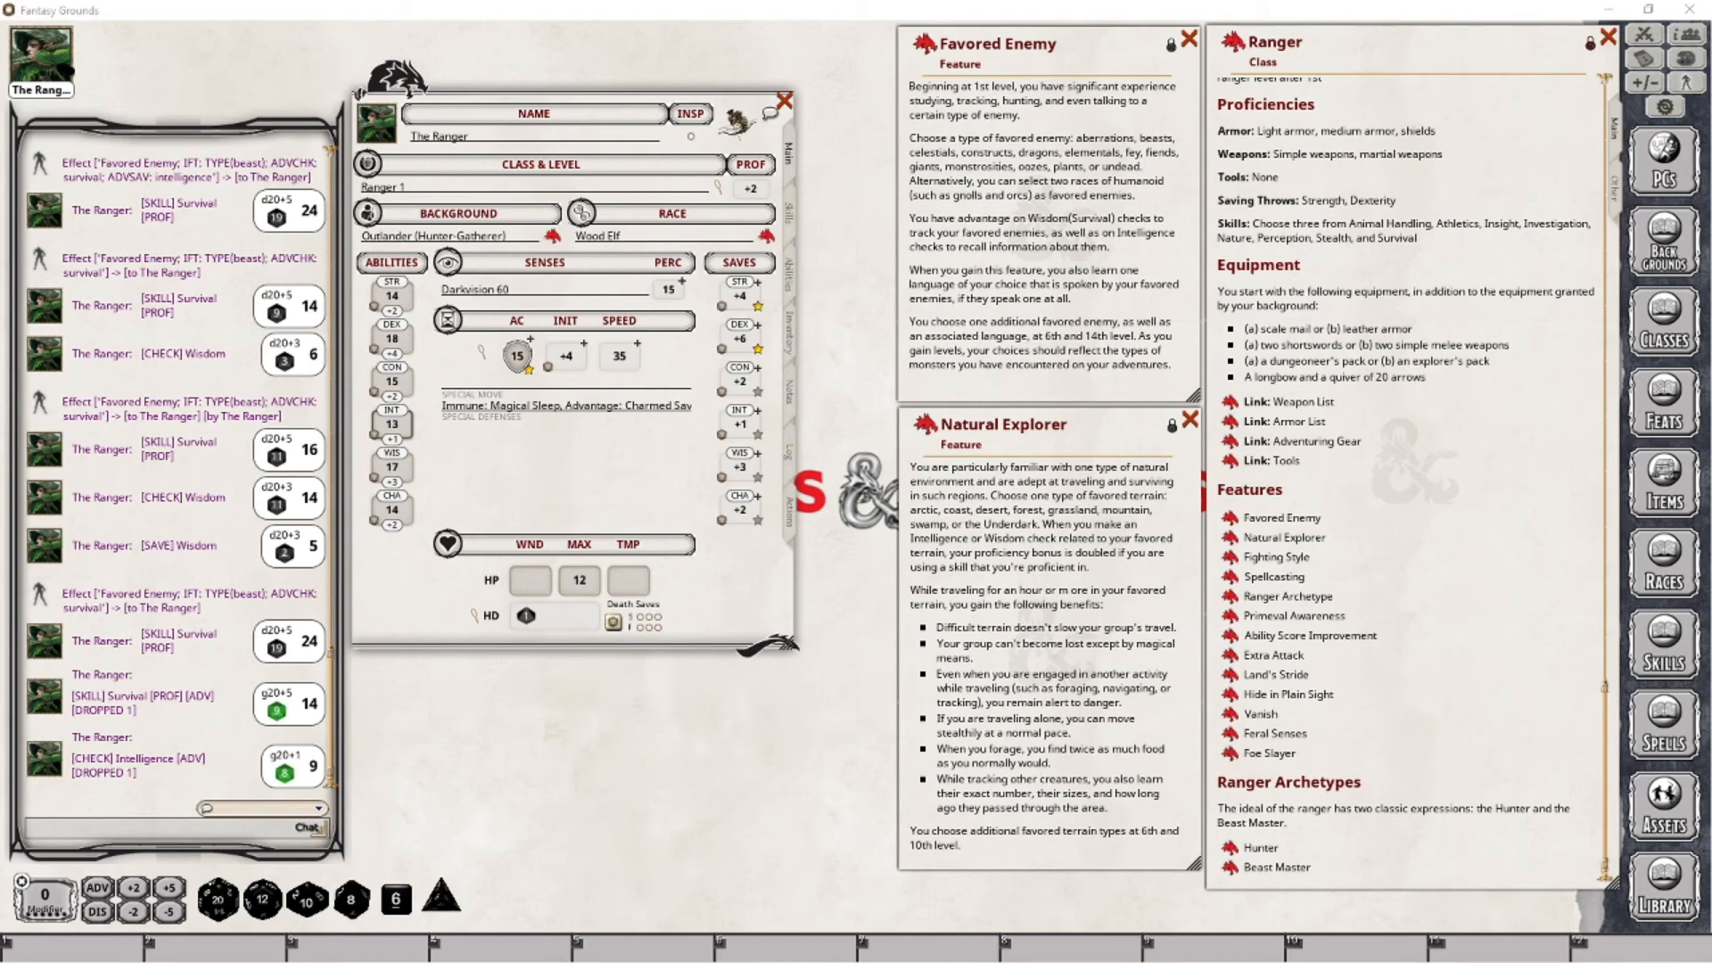
- Rename the Favored Enemy feature in the character's abilities to "Favored Enemy: Beasts"
{"action": "left_click", "coordinate": [789, 275]}
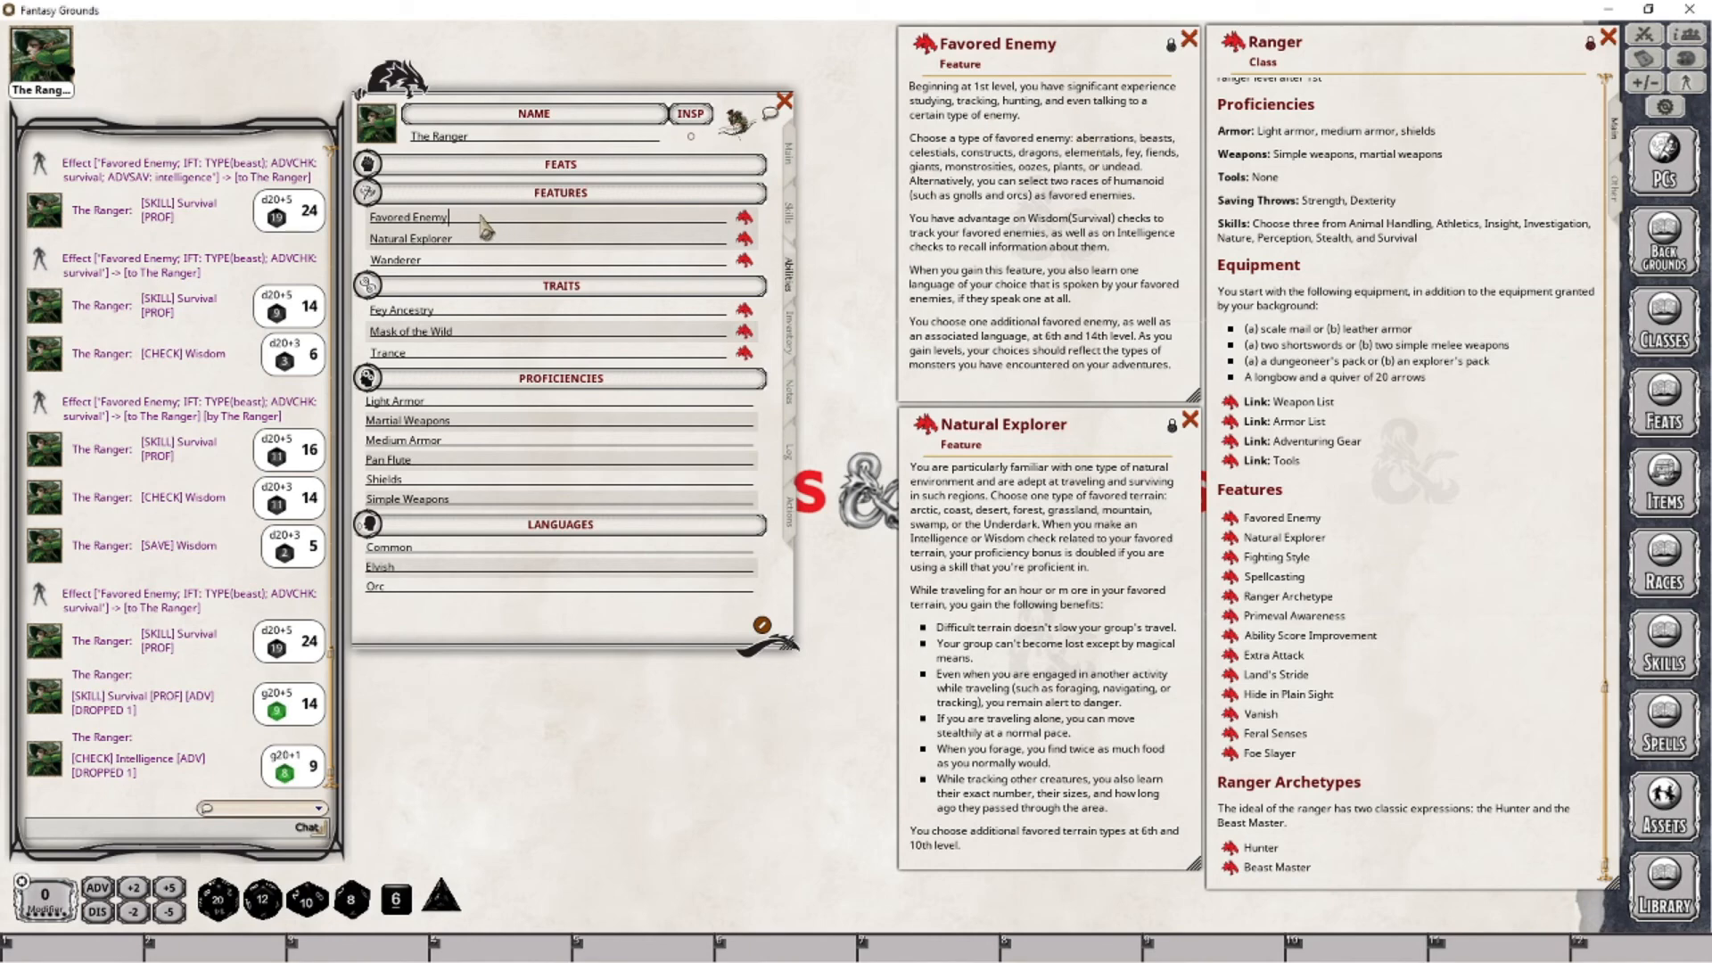
{"action": "type", "text": ": Beasts"}
{"action": "key", "text": "Tab"}
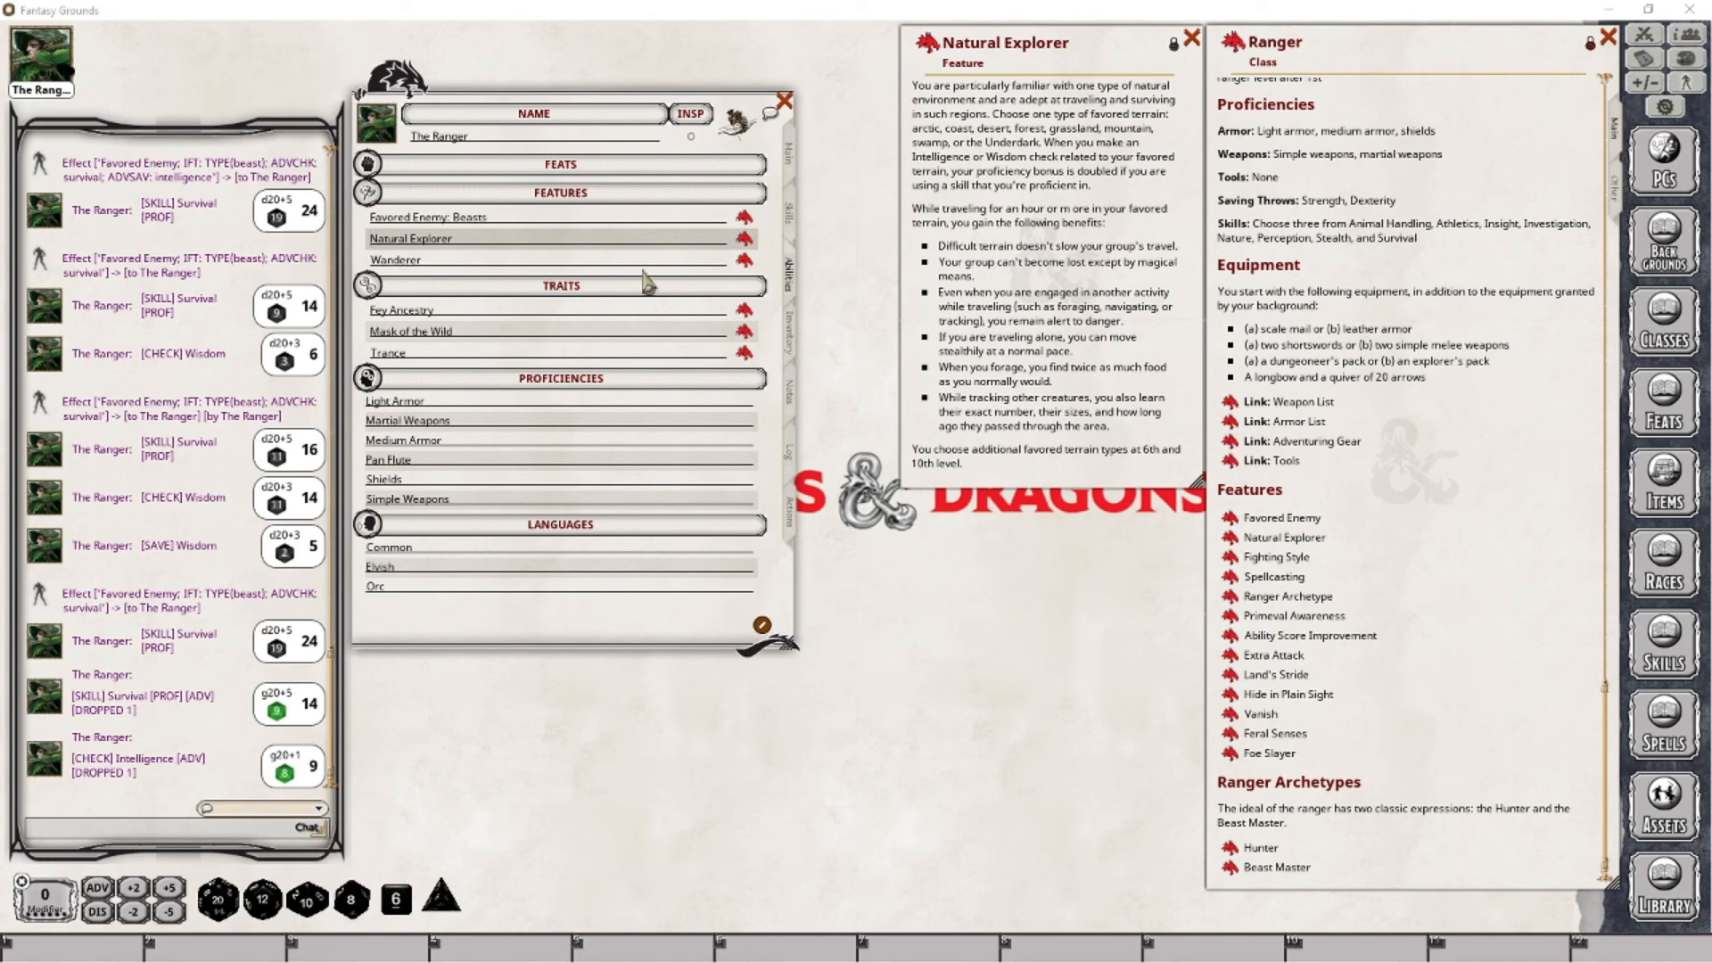
- Cycle the proficiency level of the character's Survival skill
{"action": "left_click", "coordinate": [789, 214]}
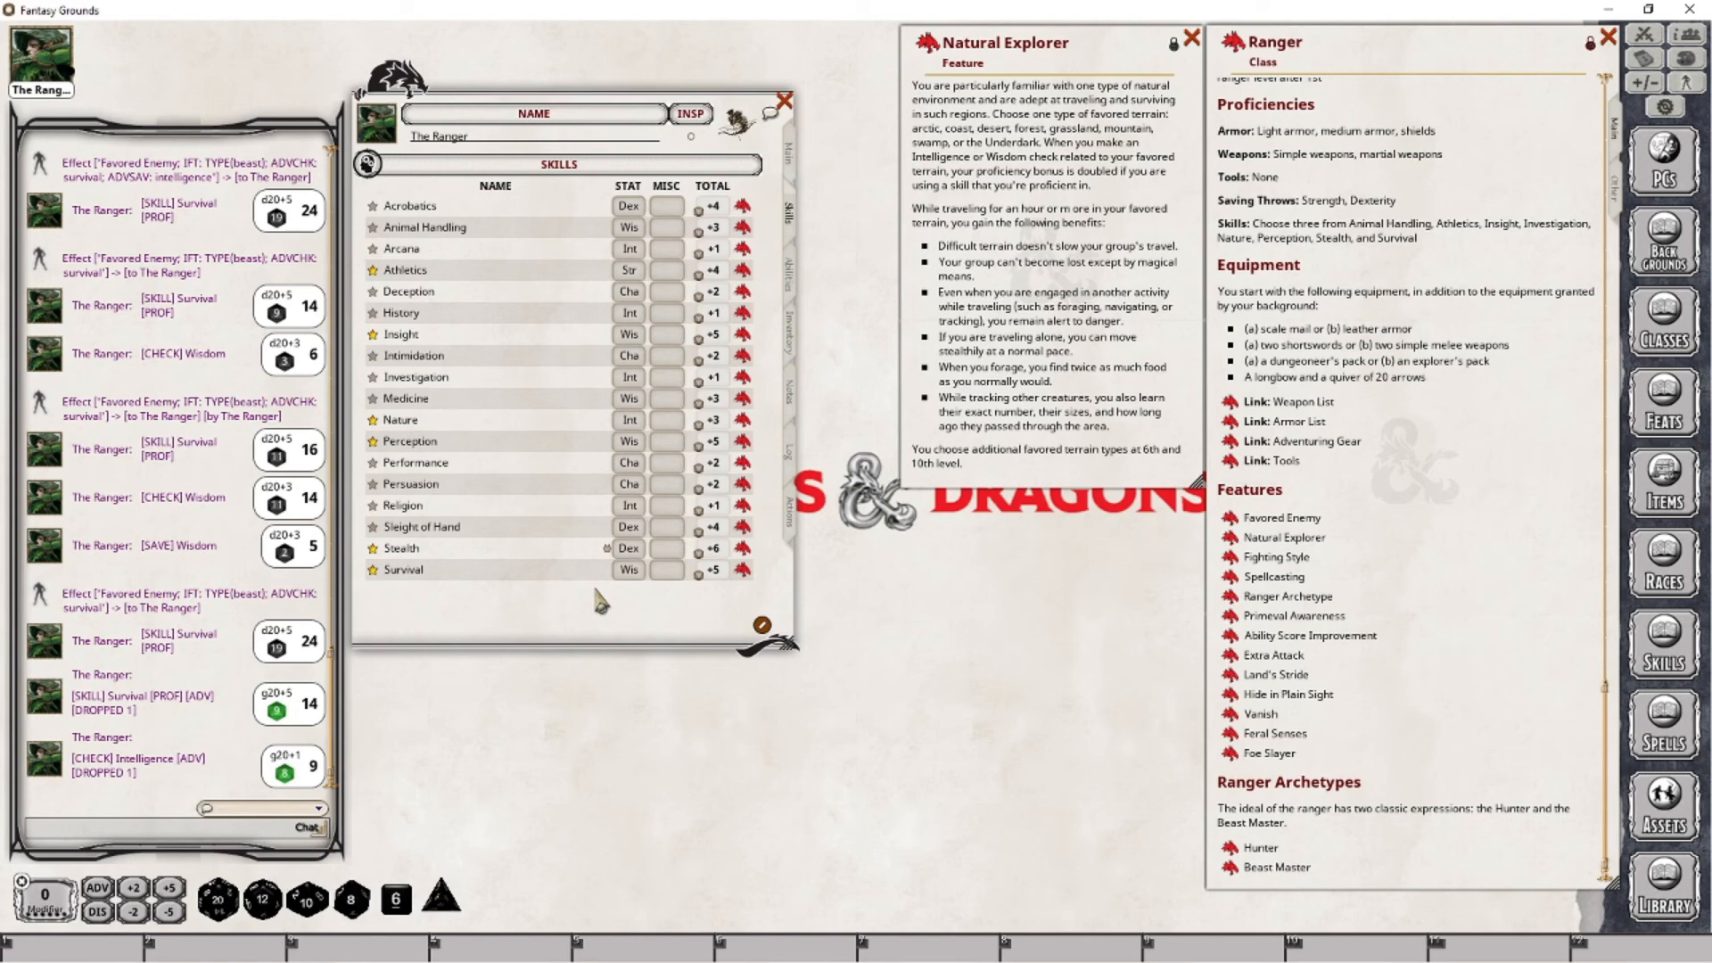
{"action": "left_click", "coordinate": [373, 570]}
{"action": "left_click", "coordinate": [372, 569]}
{"action": "left_click", "coordinate": [373, 570]}
- Rename the Natural Explorer feature in the character's abilities to "Natural Explorer: Forest"
{"action": "left_click", "coordinate": [789, 272]}
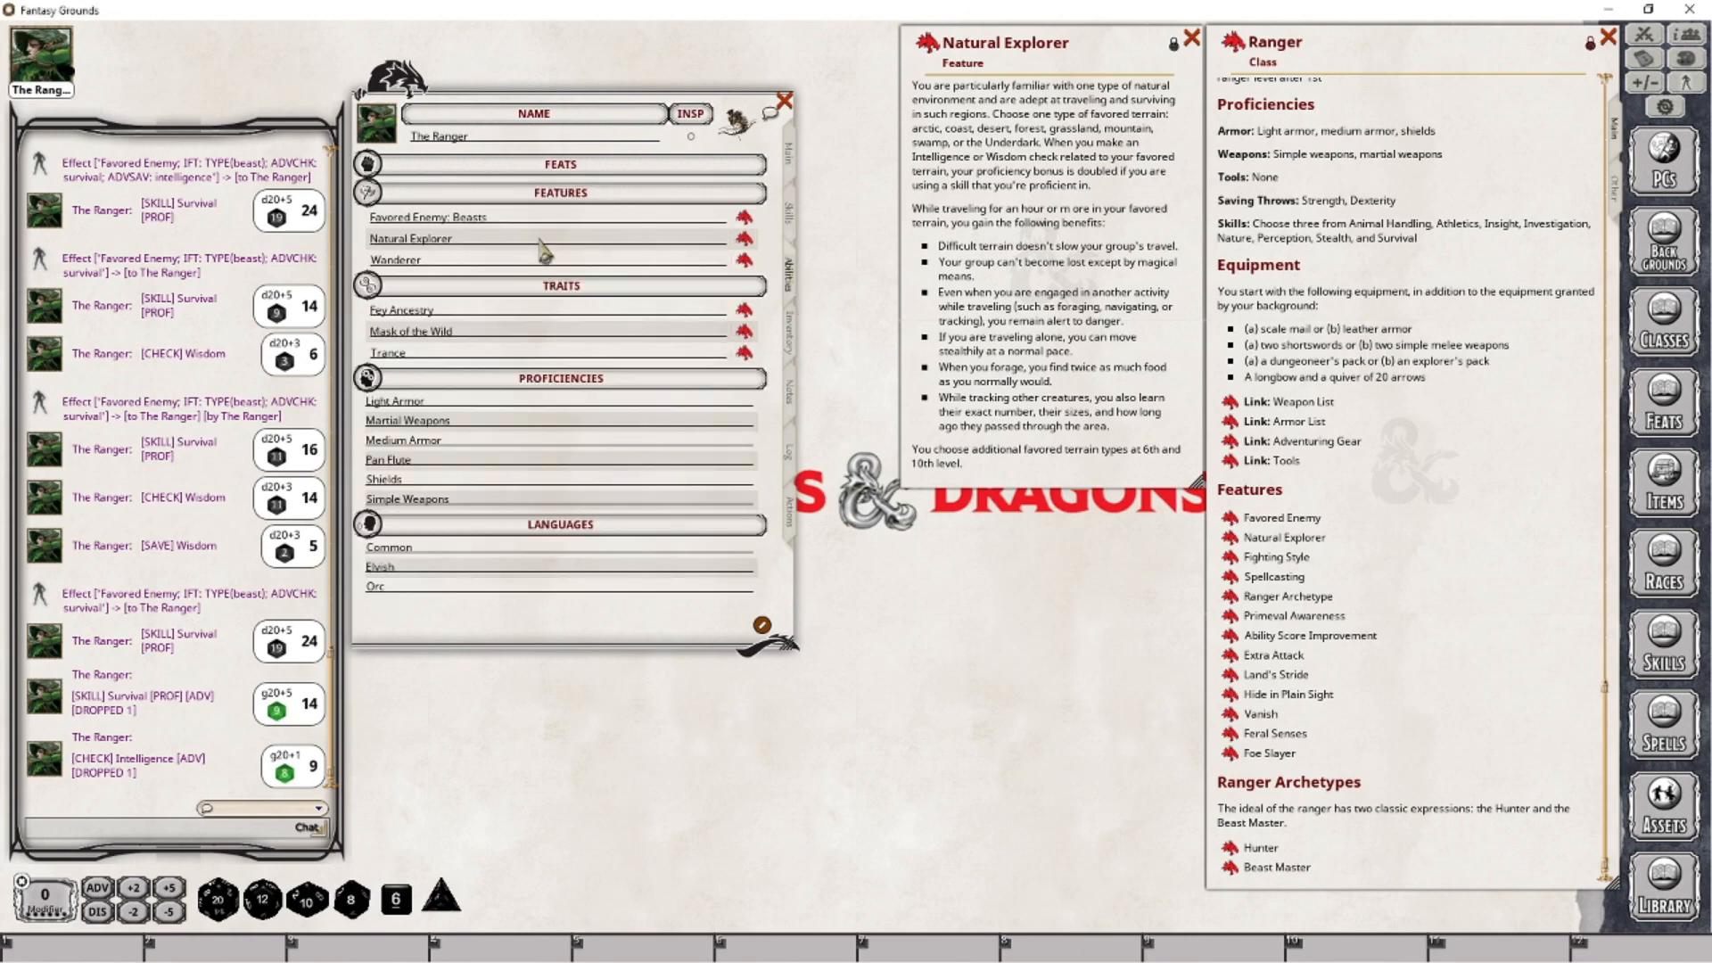
{"action": "left_click", "coordinate": [501, 241]}
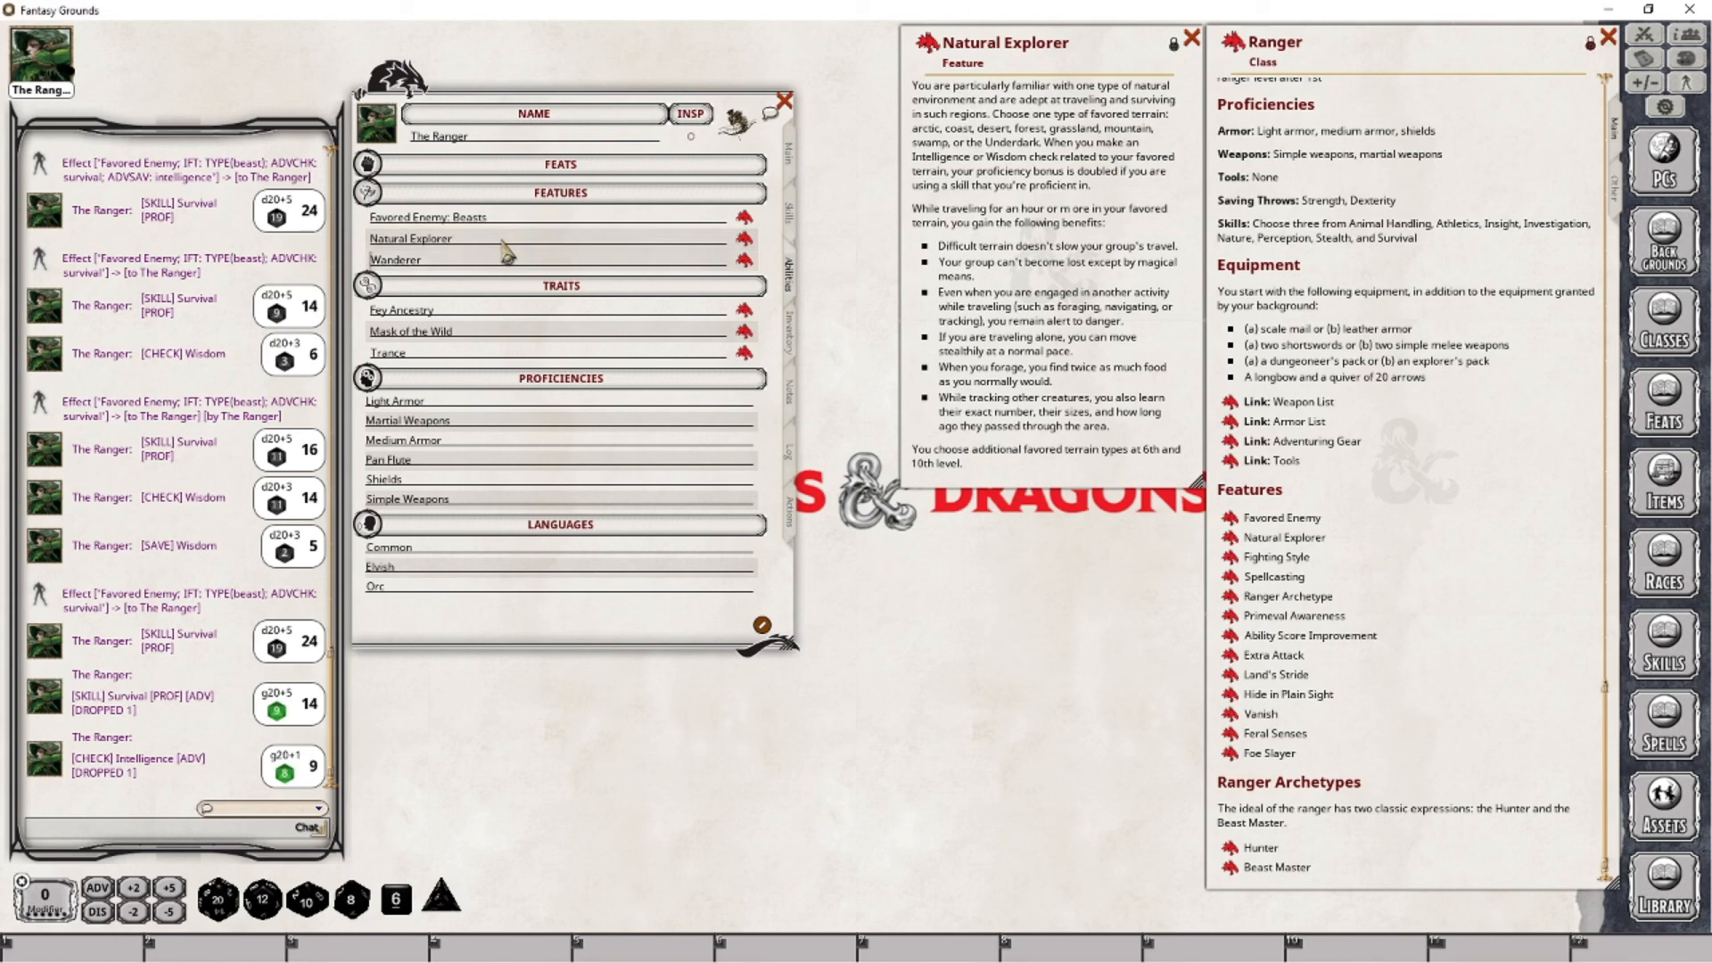
{"action": "key", "text": "Up"}
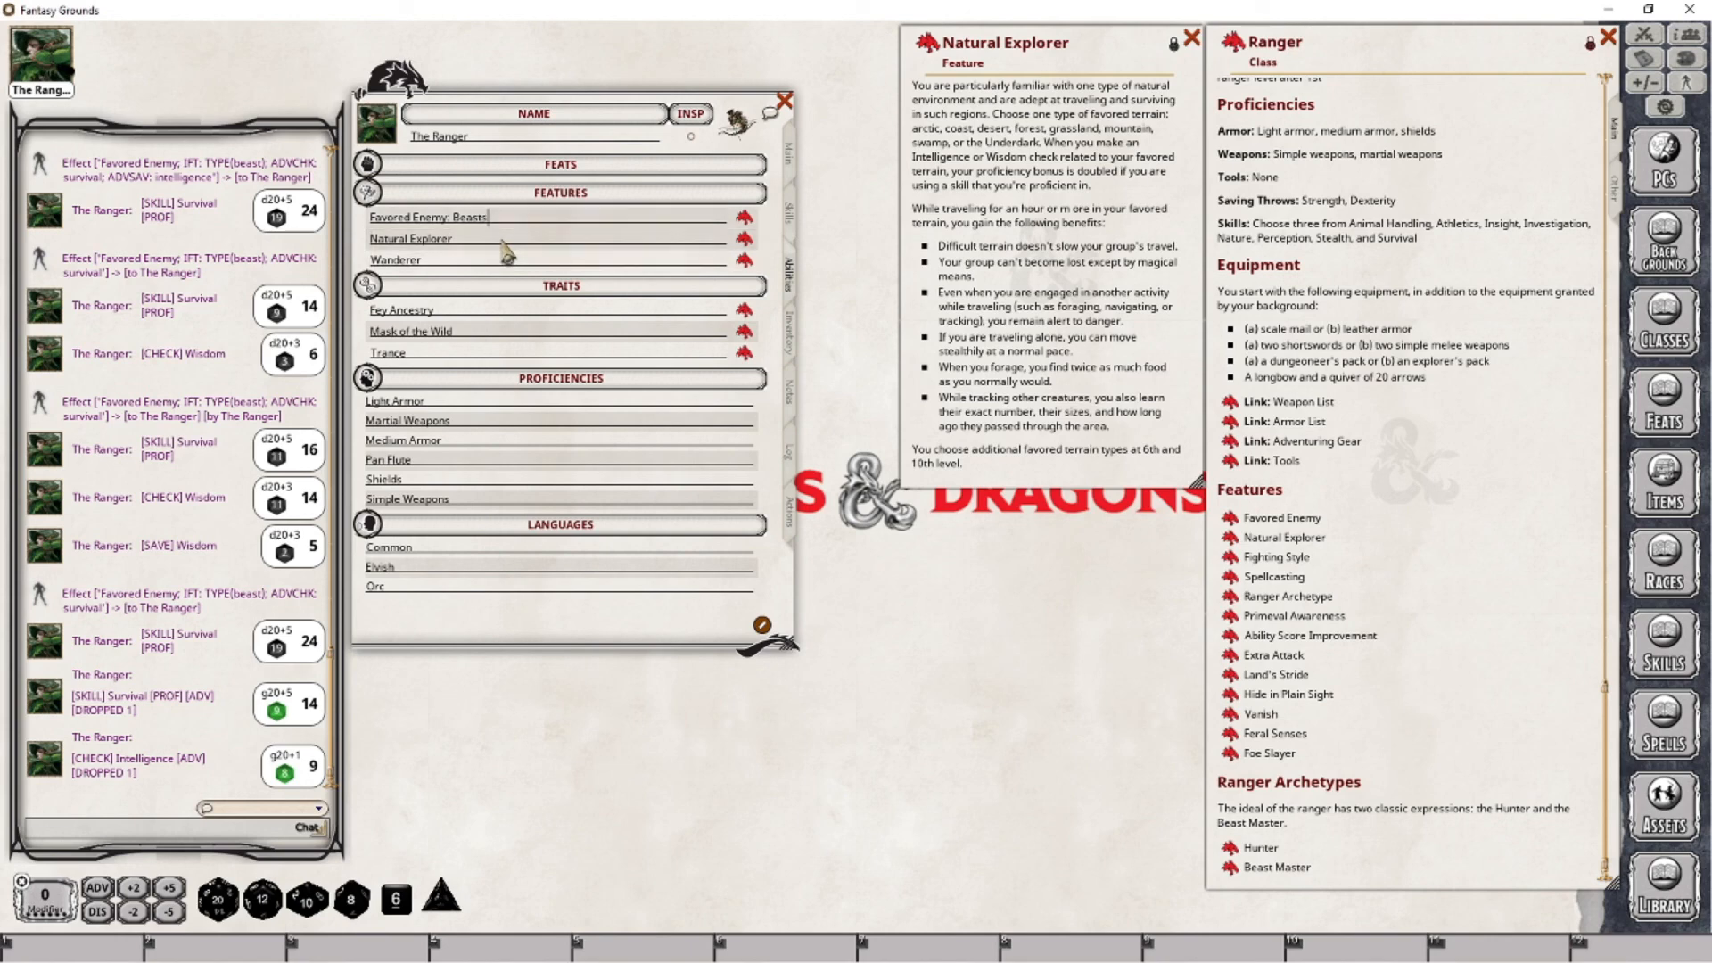
{"action": "key", "text": "Down"}
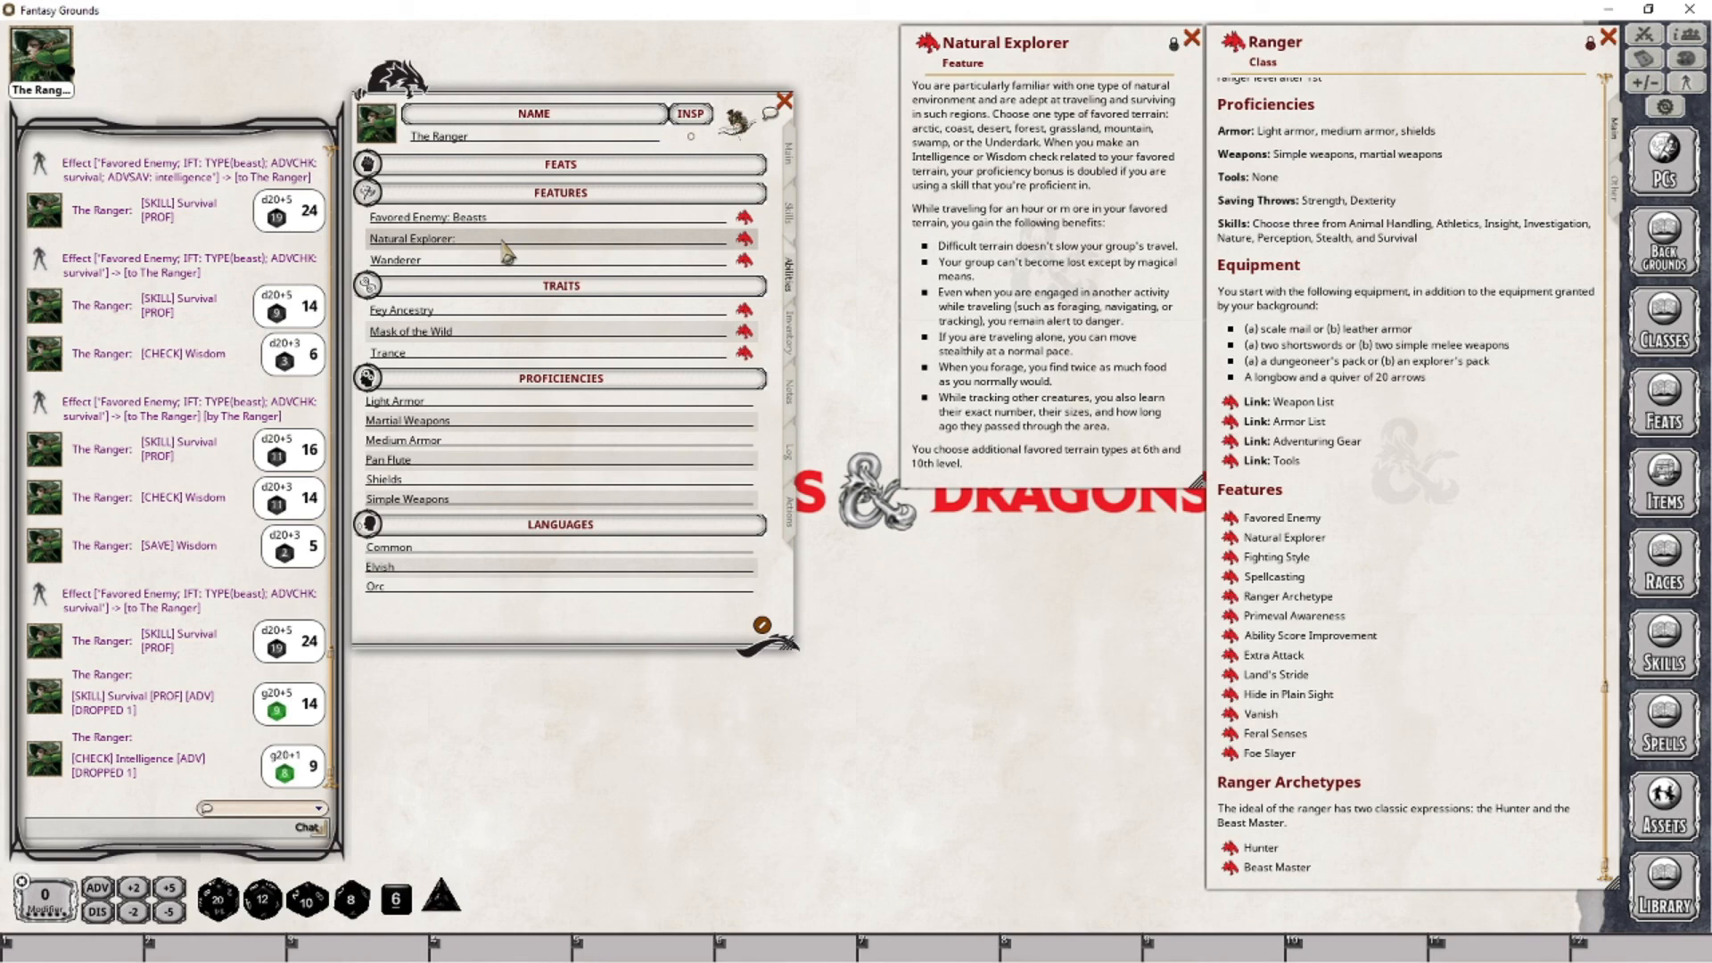
{"action": "type", "text": ": "}
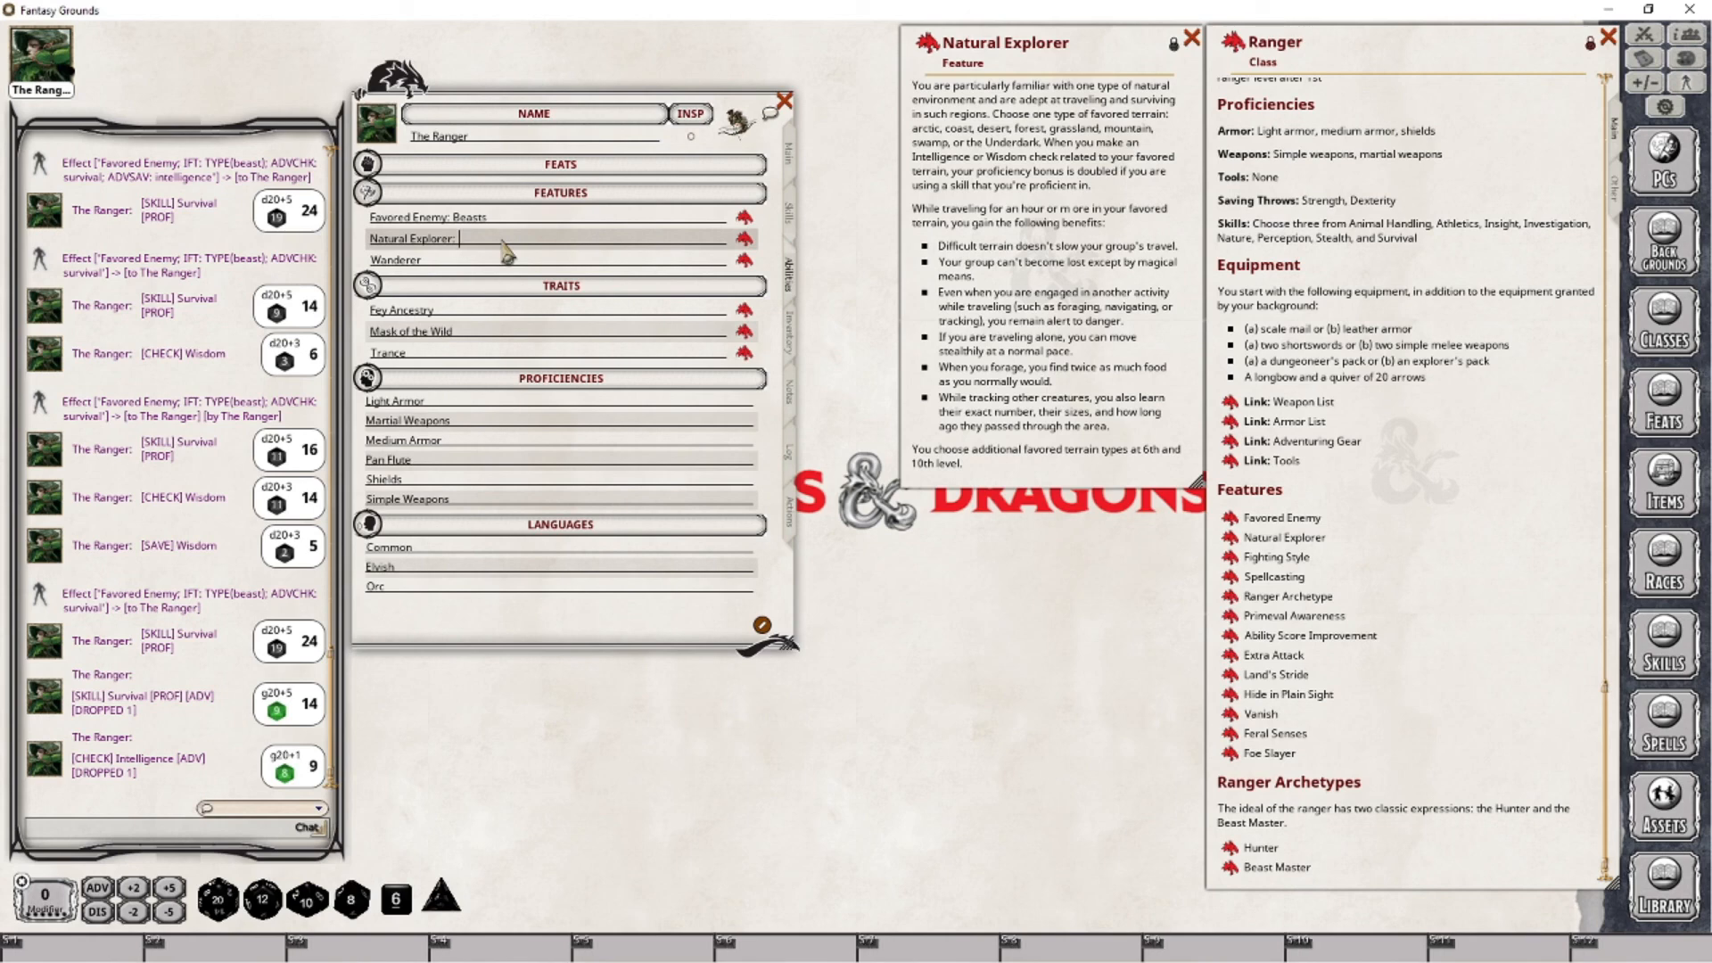
{"action": "type", "text": "Fores"}
{"action": "type", "text": "t"}
{"action": "key", "text": "Return"}
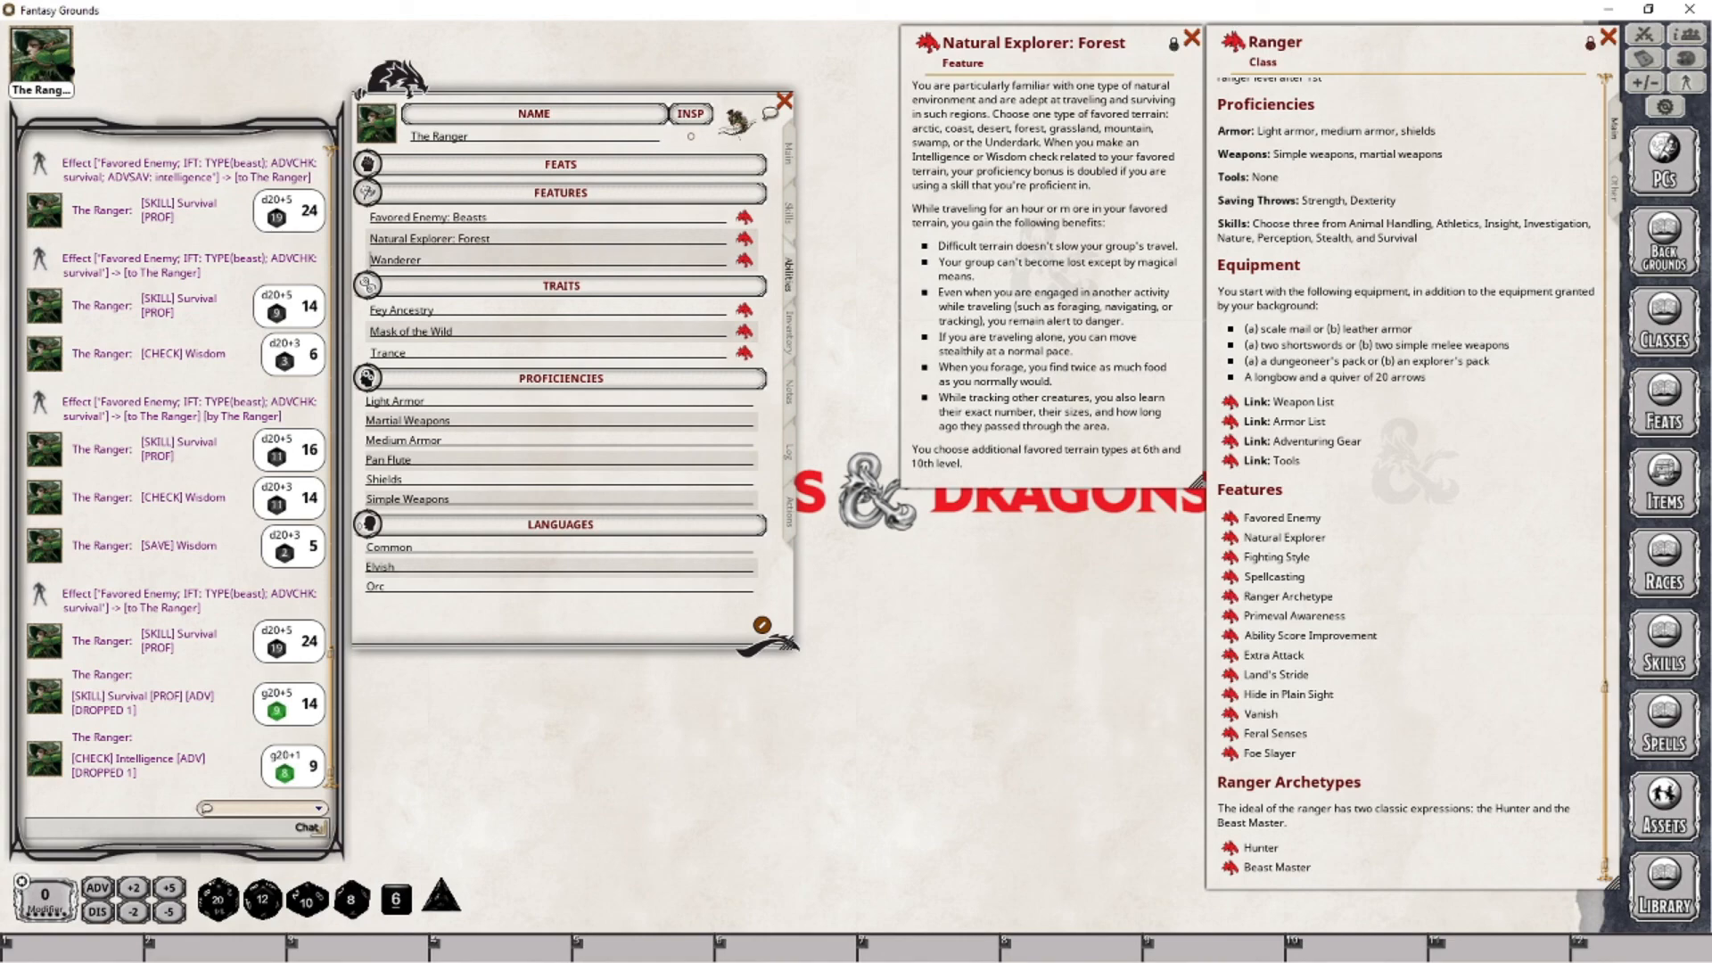
- Review the character's main statistics, skills, and list of features and traits
{"action": "key", "text": "alt+Tab"}
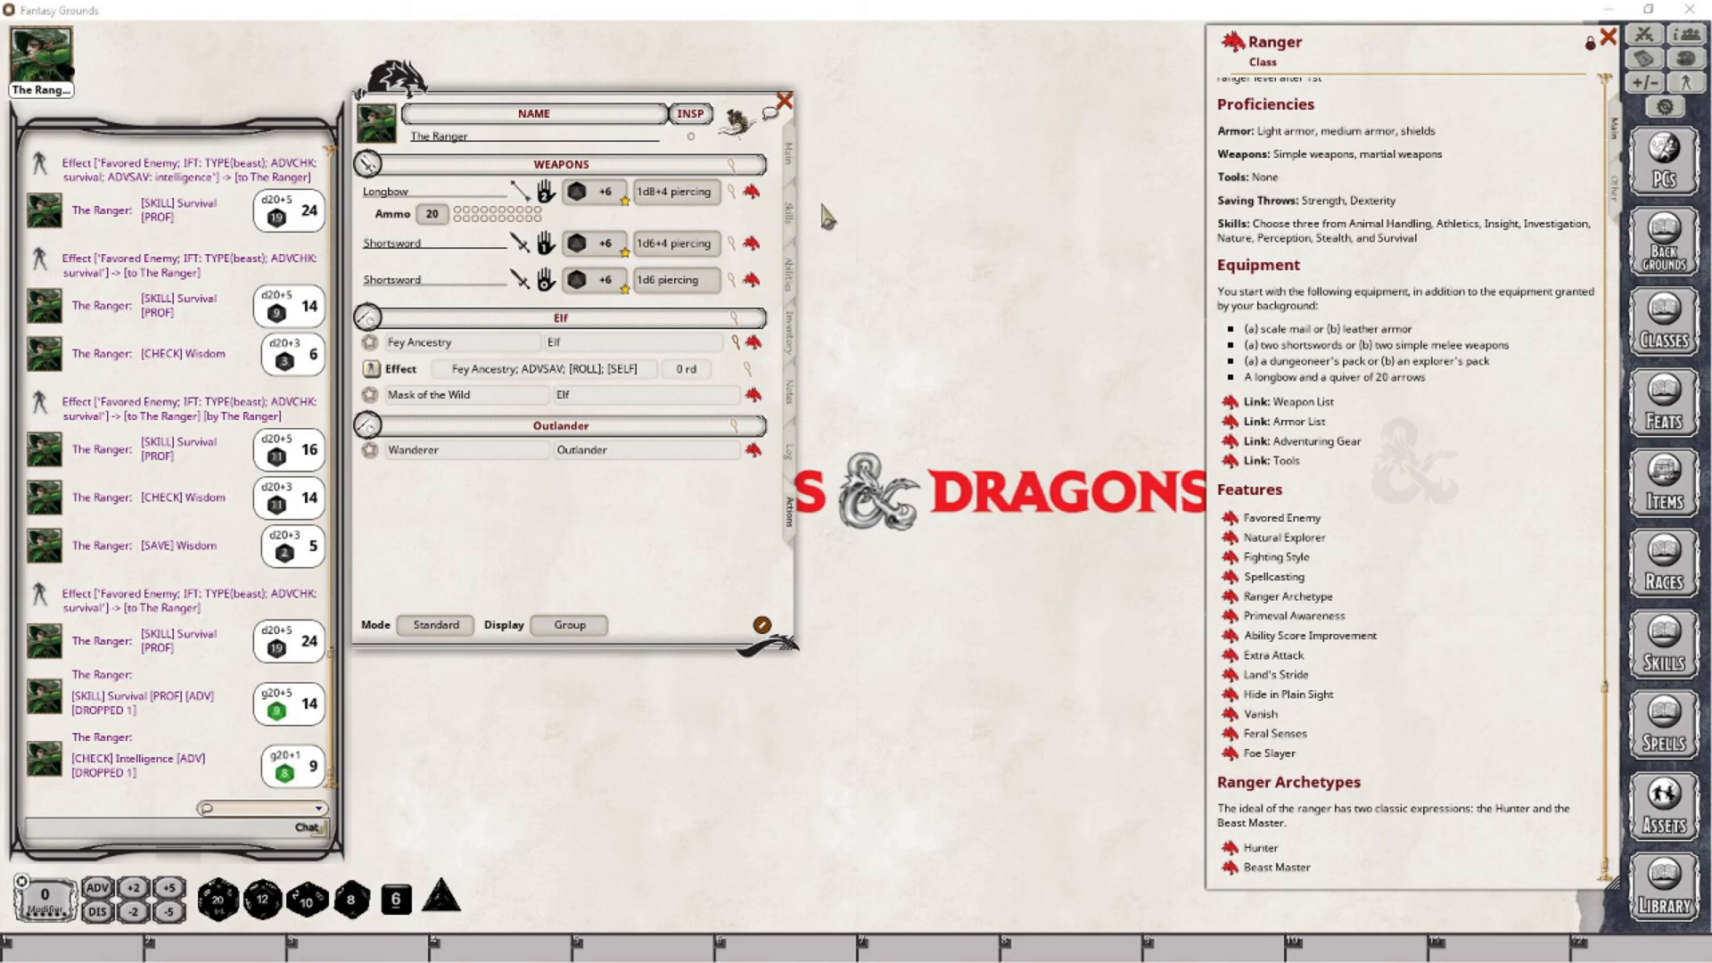
{"action": "left_click", "coordinate": [788, 154]}
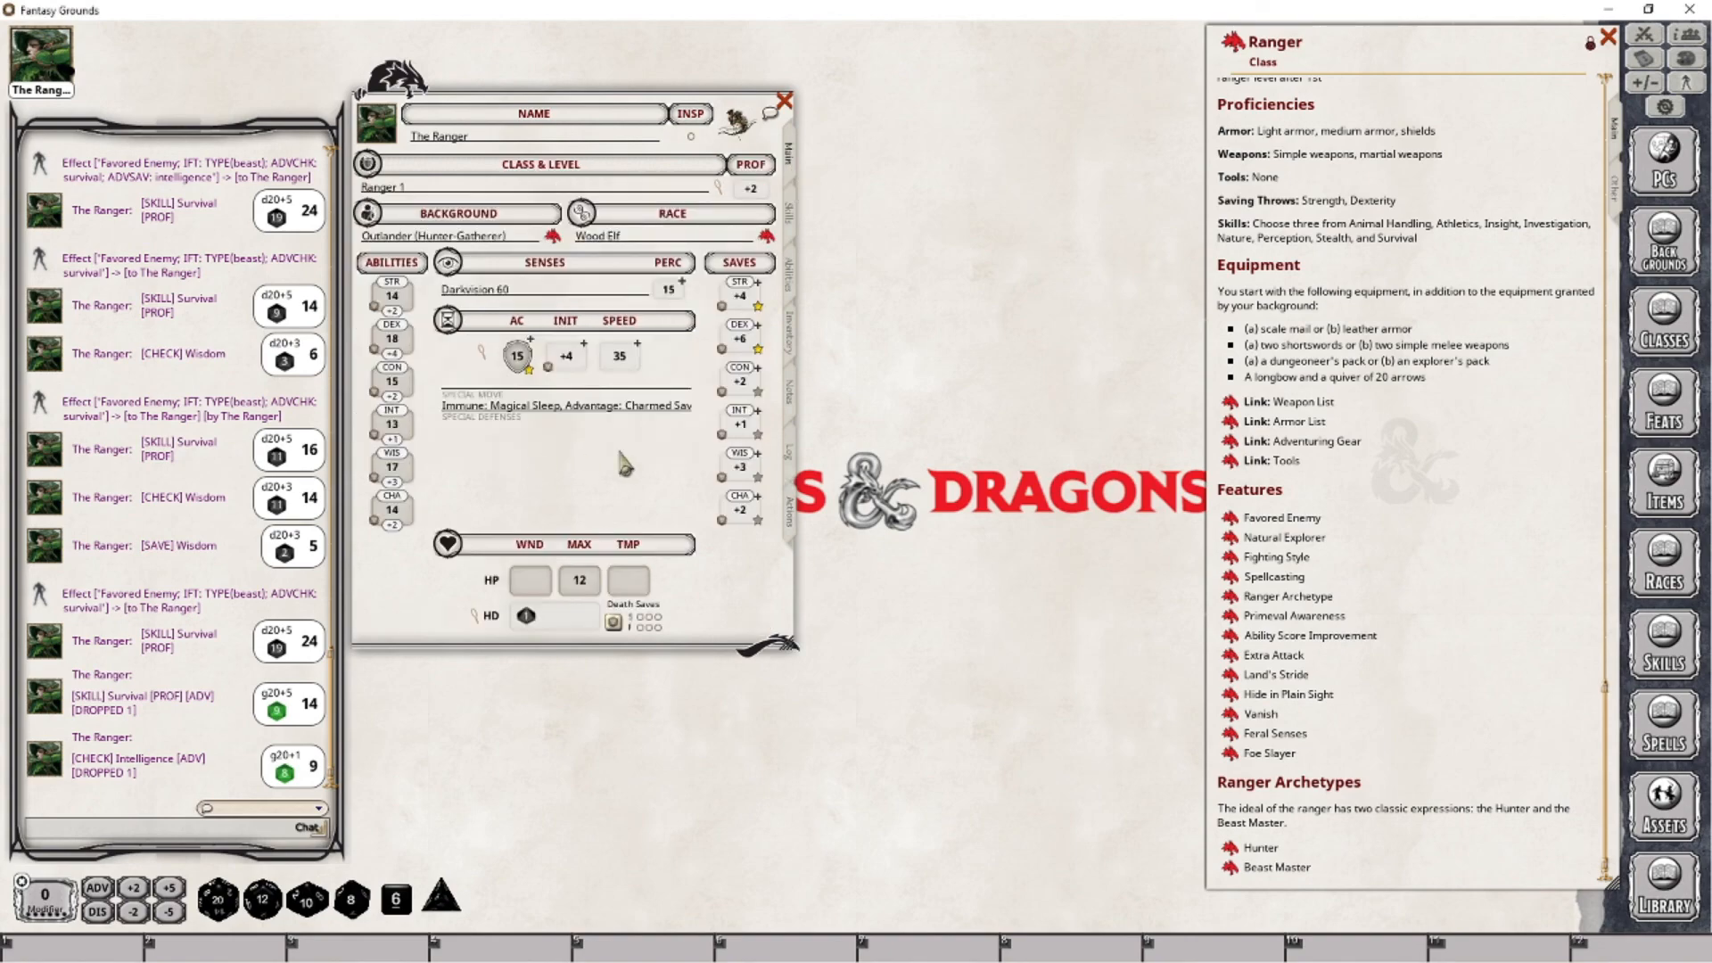
{"action": "left_click", "coordinate": [790, 214]}
{"action": "left_click", "coordinate": [793, 289]}
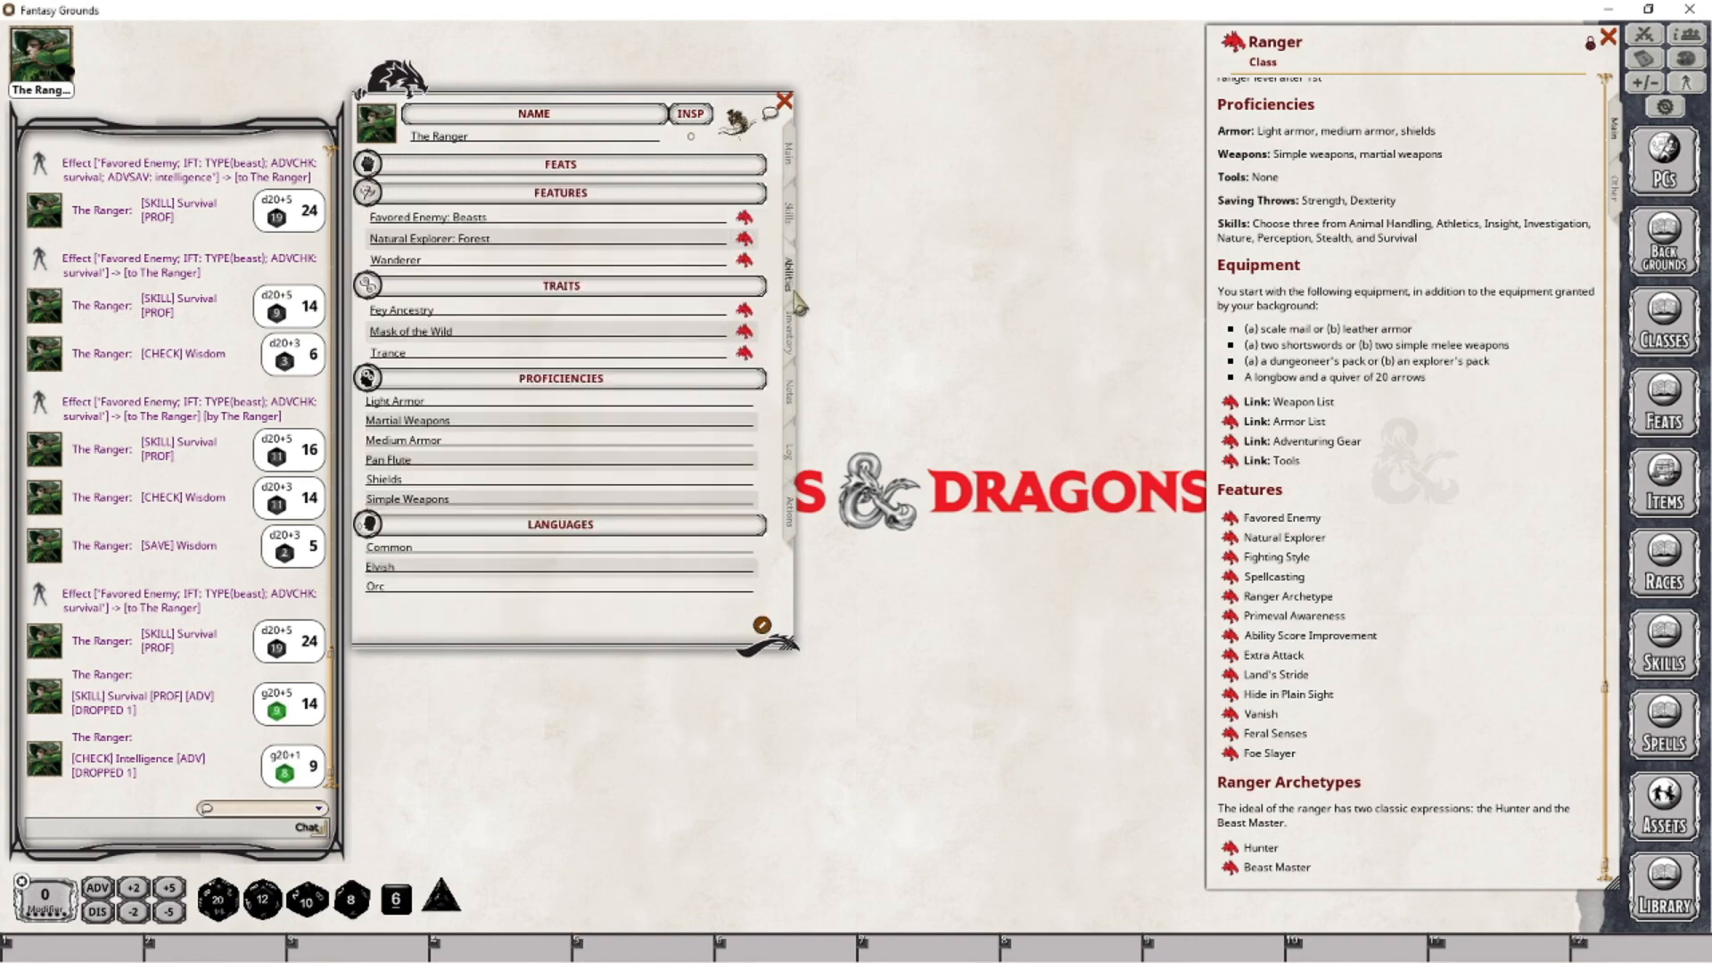